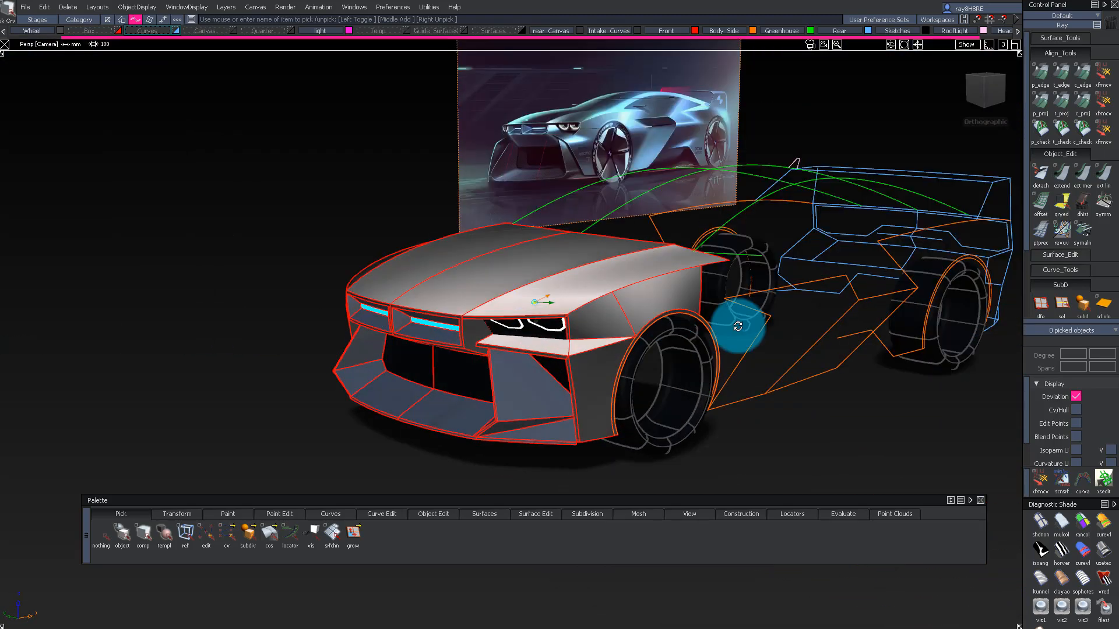
Step: Examine the finished front end from all sides, covering the hood, headlights, grille, front bumper and front wheel arches
left_click_drag(644, 218, 681, 200, "alt+shift")
middle_click_drag(682, 200, 805, 131, "alt+shift")
left_click_drag(550, 235, 531, 200, "alt+shift")
left_click_drag(678, 173, 706, 281, "alt+shift")
mouse_move(655, 235)
left_mouse_down("alt+shift")
mouse_move(489, 220)
mouse_move(544, 262)
mouse_move(712, 274)
mouse_move(904, 237)
mouse_move(717, 238)
mouse_move(729, 346)
mouse_move(569, 239)
left_mouse_up("alt+shift")
left_click_drag(395, 268, 717, 162, "alt+shift")
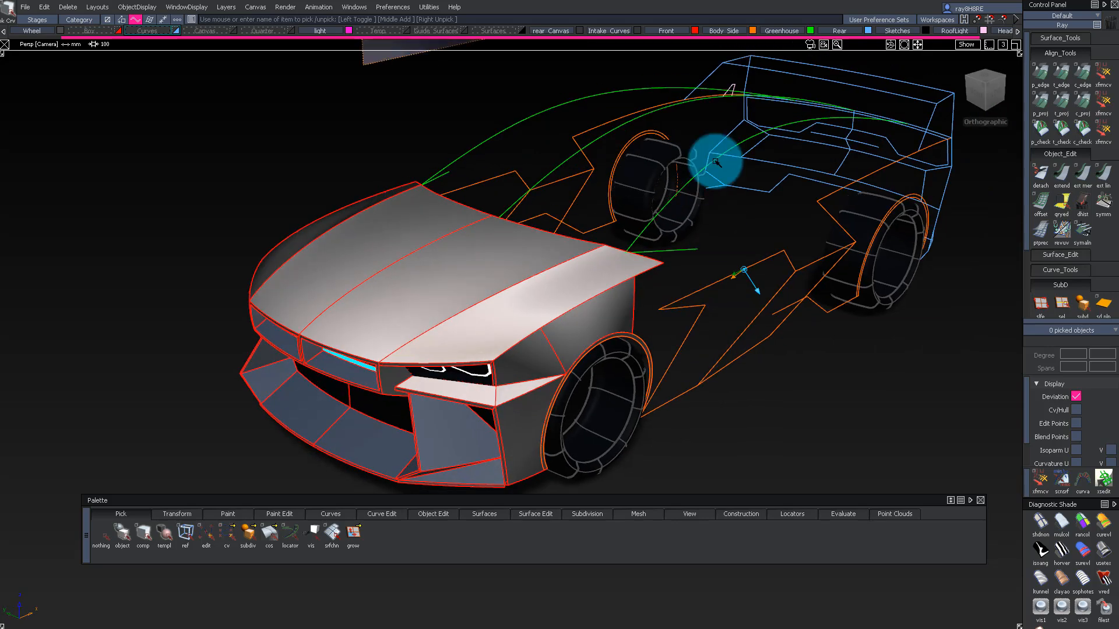
left_click_drag(591, 134, 732, 169, "alt+shift")
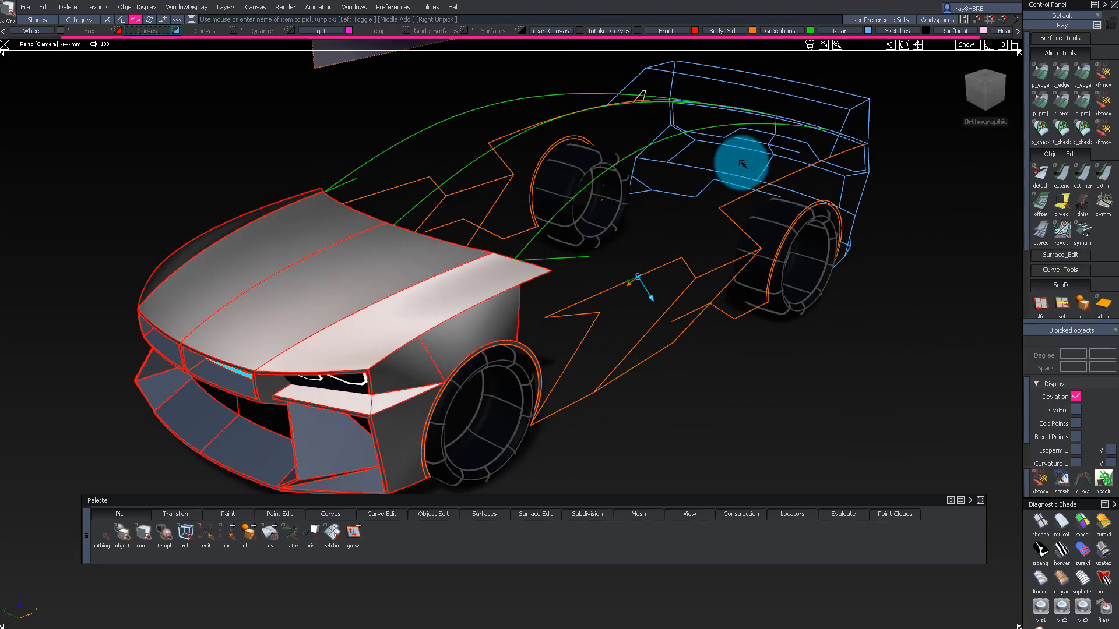
mouse_move(893, 134)
left_mouse_down("alt+shift")
mouse_move(500, 220)
mouse_move(517, 212)
mouse_move(629, 246)
mouse_move(390, 191)
left_mouse_up("alt+shift")
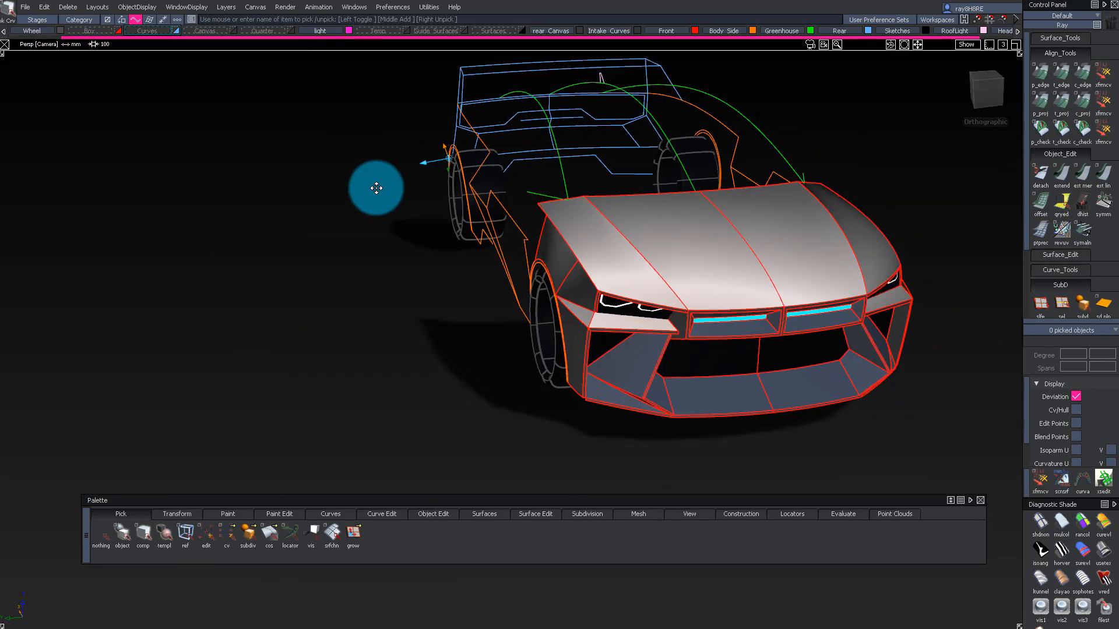
mouse_move(808, 296)
left_mouse_down("alt+shift")
mouse_move(887, 283)
mouse_move(258, 212)
left_mouse_up("alt+shift")
left_click_drag(783, 238, 489, 267, "alt+shift")
right_click_drag(367, 280, 369, 320, "alt+shift")
left_click_drag(370, 320, 731, 171, "alt+shift")
right_click_drag(731, 171, 707, 183, "alt+shift")
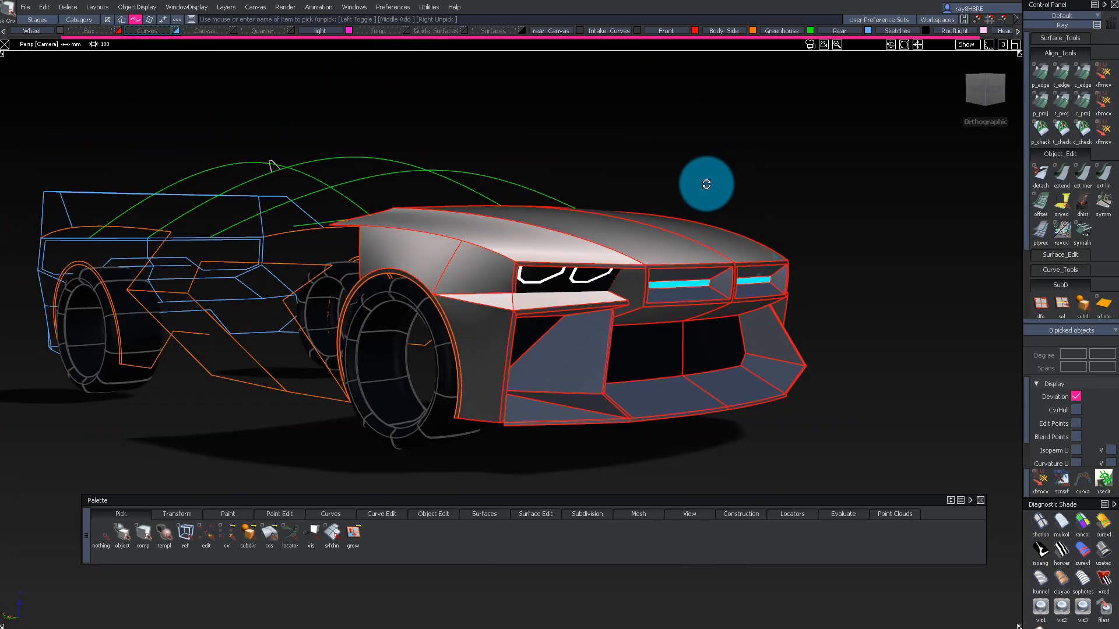
left_click_drag(659, 280, 654, 214, "alt+shift")
left_click_drag(557, 202, 477, 195, "alt+shift")
left_click_drag(550, 222, 650, 239, "alt+shift")
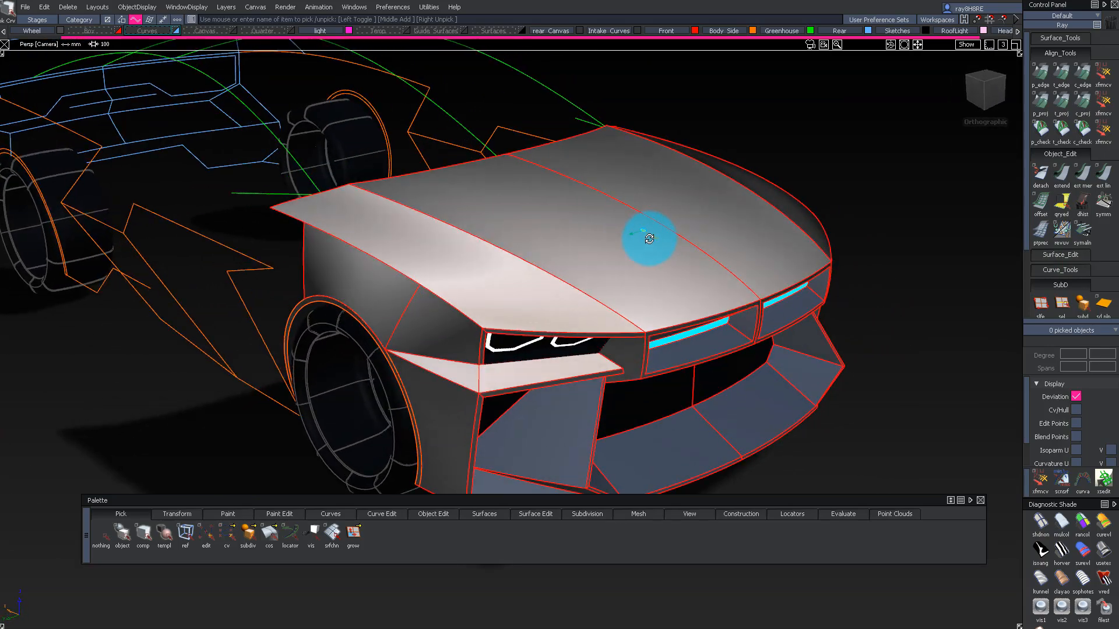
left_click_drag(544, 191, 550, 209, "alt+shift")
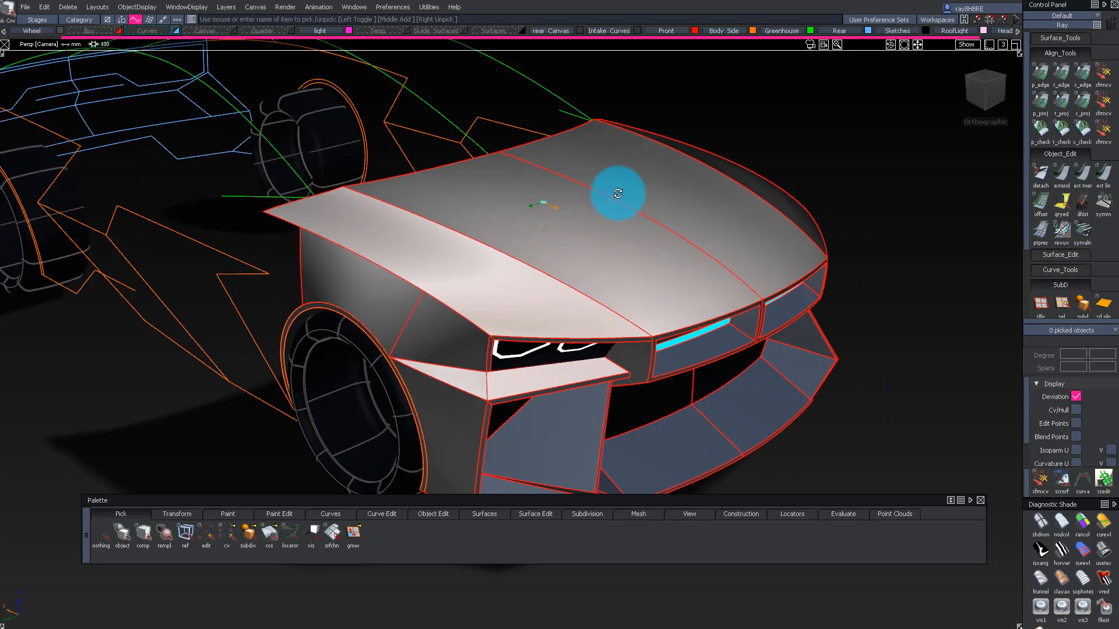
left_click_drag(361, 156, 788, 215, "alt+shift")
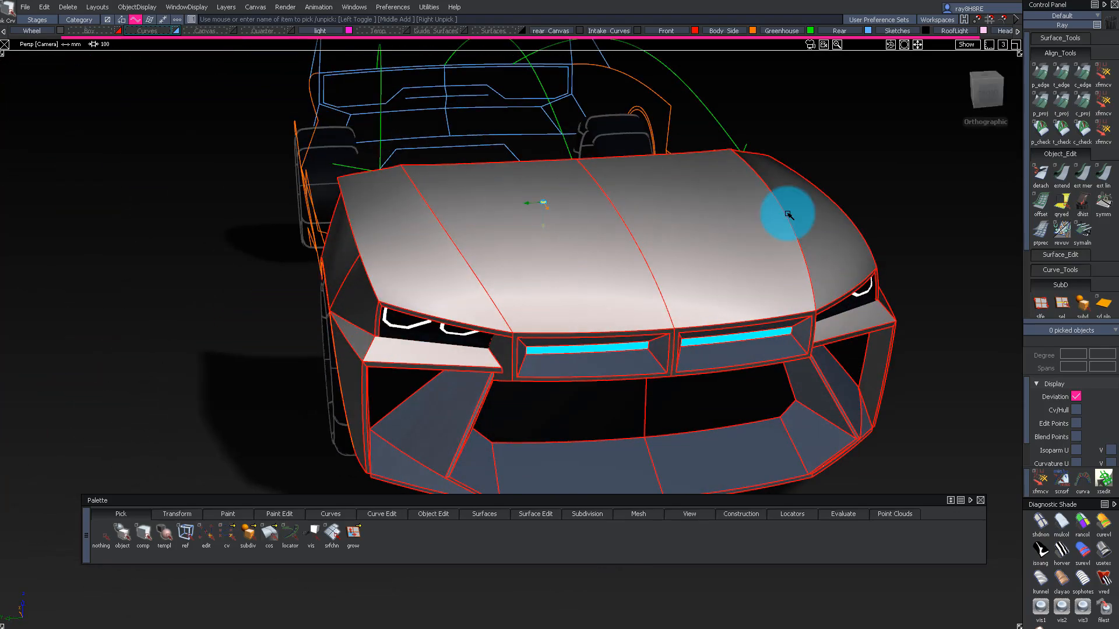
left_click_drag(726, 200, 727, 177, "alt+shift")
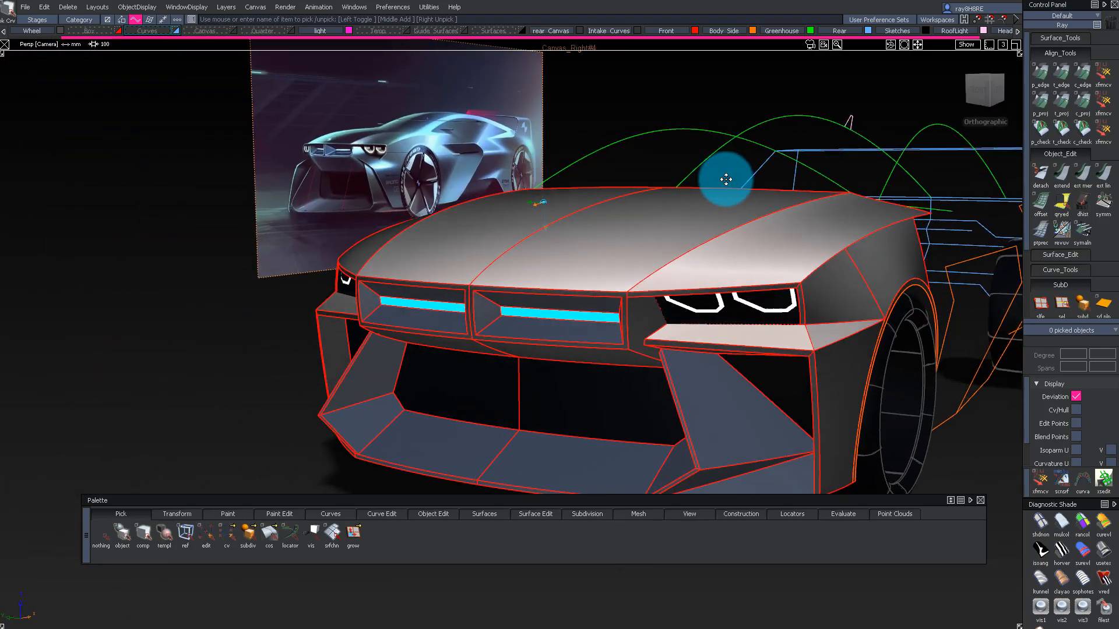
middle_click_drag(727, 177, 463, 133, "alt+shift")
left_click_drag(551, 165, 552, 231, "alt+shift")
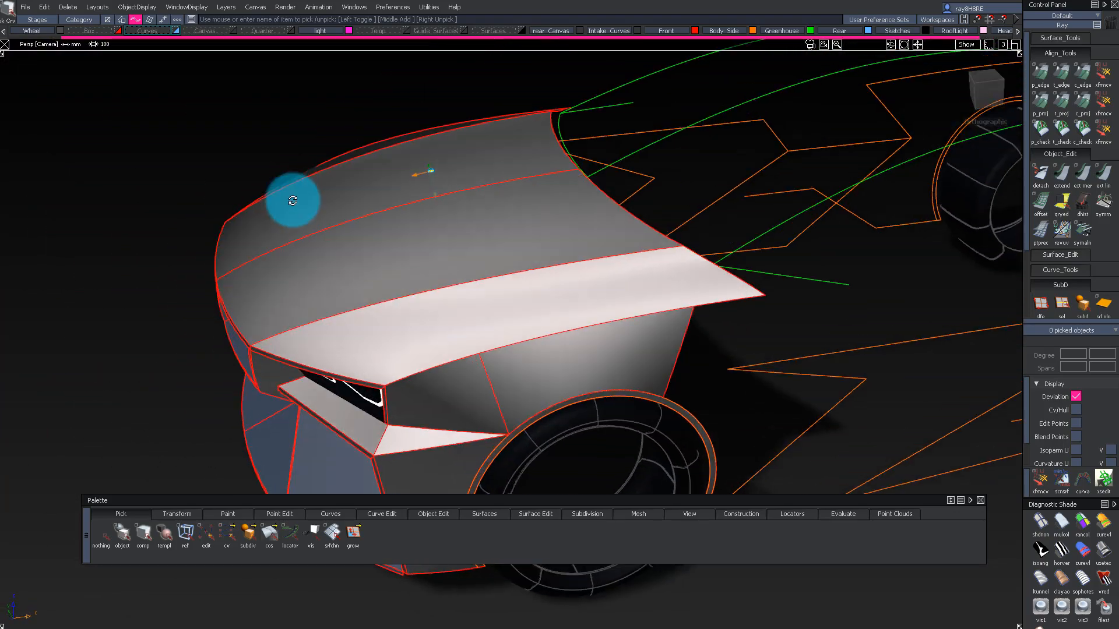
left_click_drag(291, 174, 769, 283, "alt+shift")
left_click_drag(531, 221, 681, 213, "alt+shift")
left_click_drag(462, 219, 756, 262, "alt+shift")
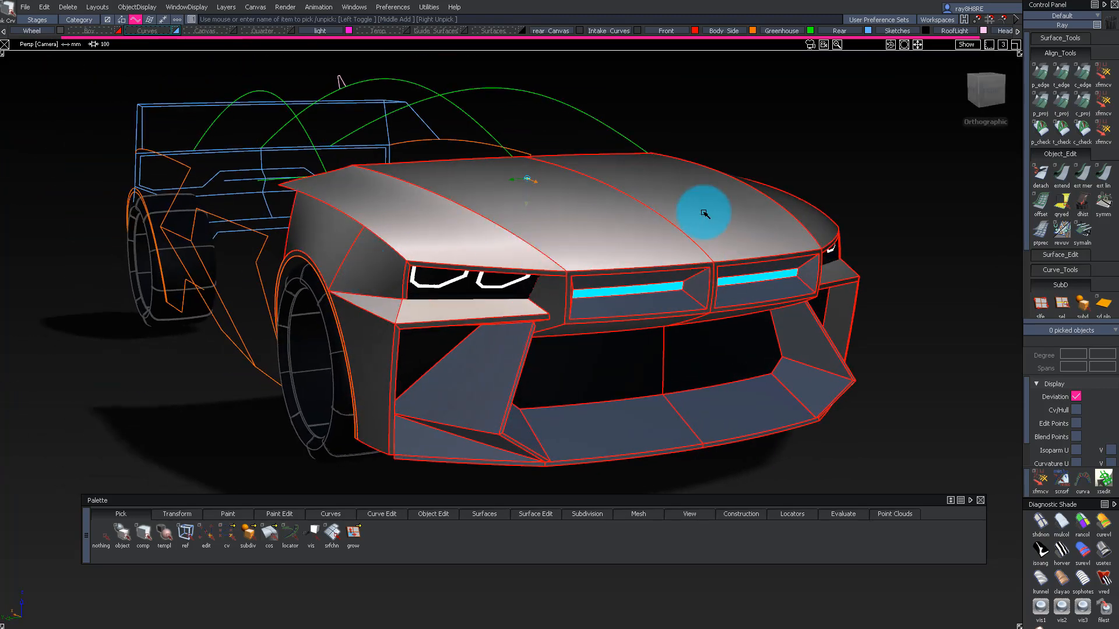
left_click_drag(672, 197, 455, 181, "alt+shift")
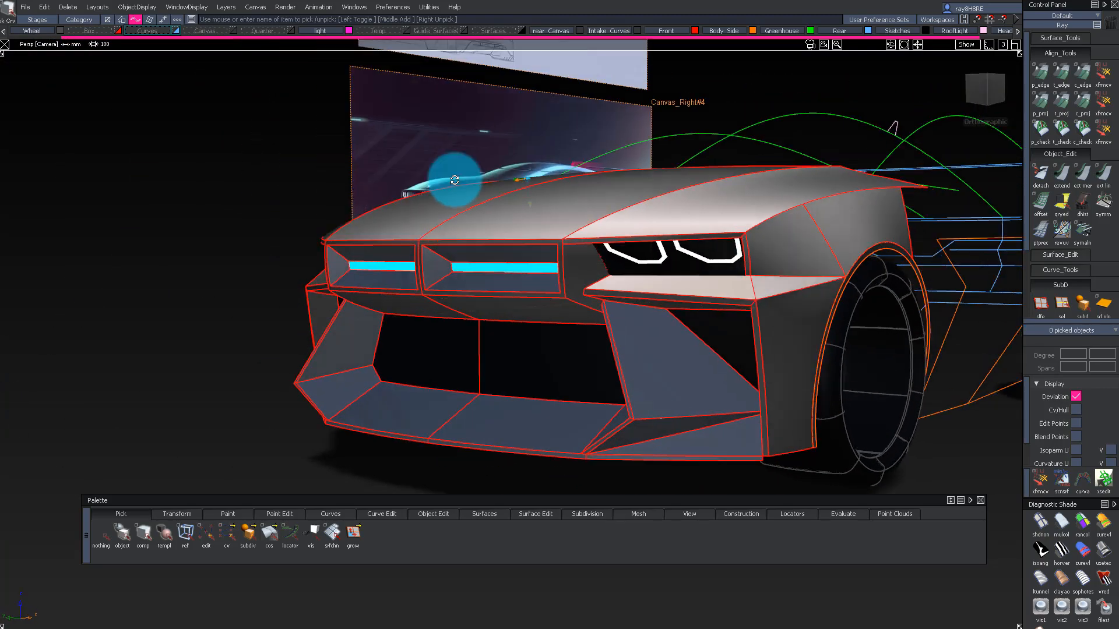
left_click_drag(670, 219, 926, 159, "alt+shift")
left_click_drag(764, 367, 589, 266, "alt+shift")
left_click_drag(523, 257, 474, 209, "alt+shift")
right_click_drag(484, 216, 489, 215, "alt+shift")
left_click_drag(488, 215, 454, 171, "alt+shift")
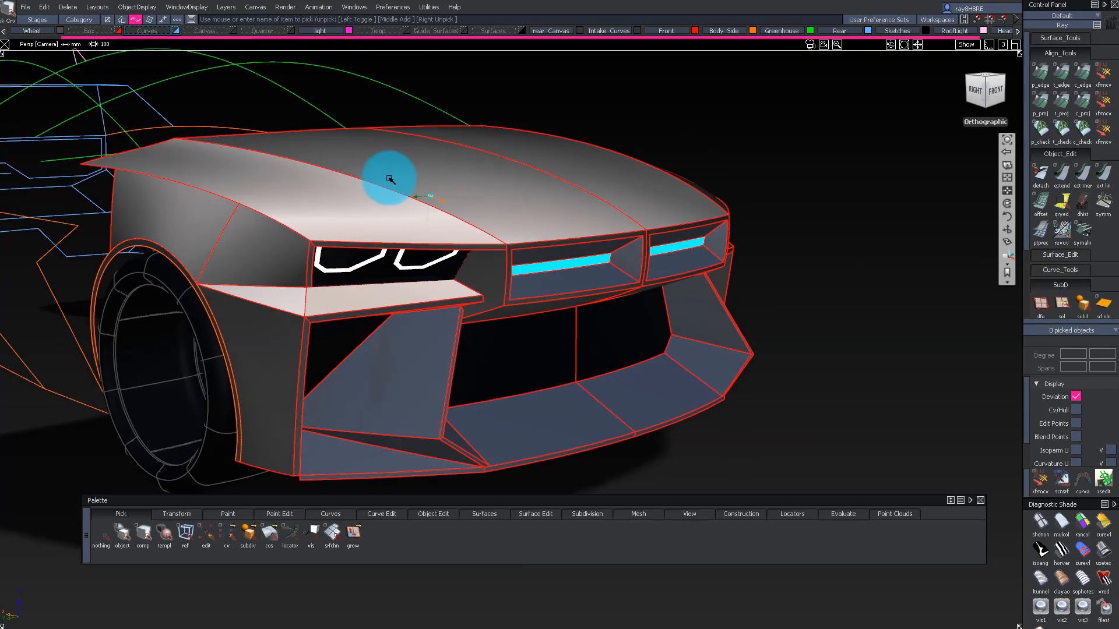
left_click_drag(670, 217, 379, 252, "alt+shift")
left_click_drag(503, 169, 452, 133, "alt+shift")
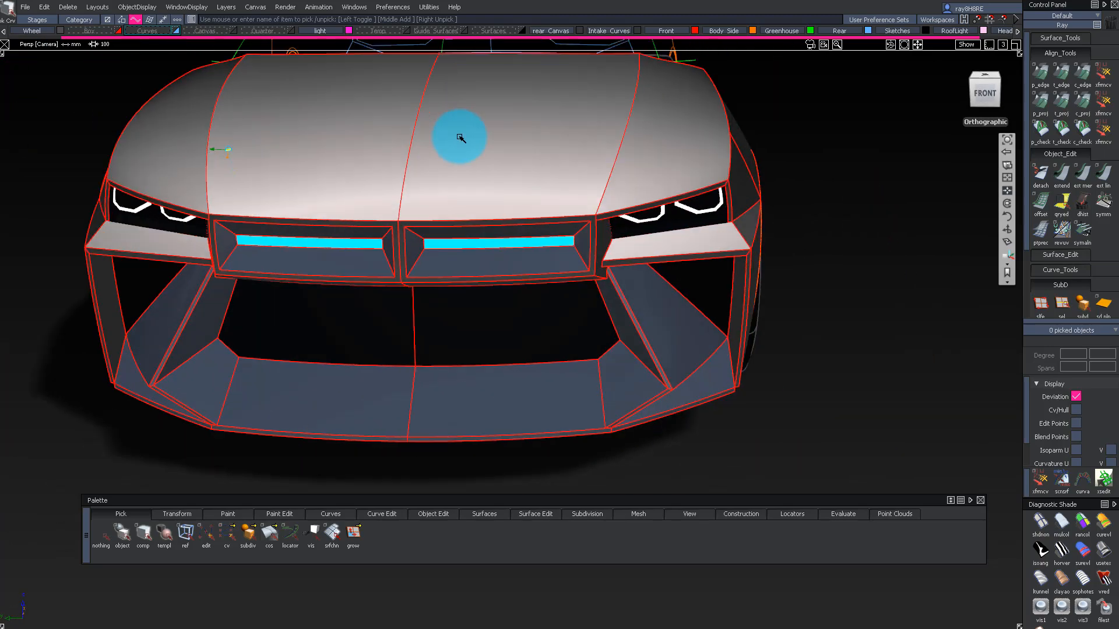
left_click_drag(561, 176, 436, 196, "alt+shift")
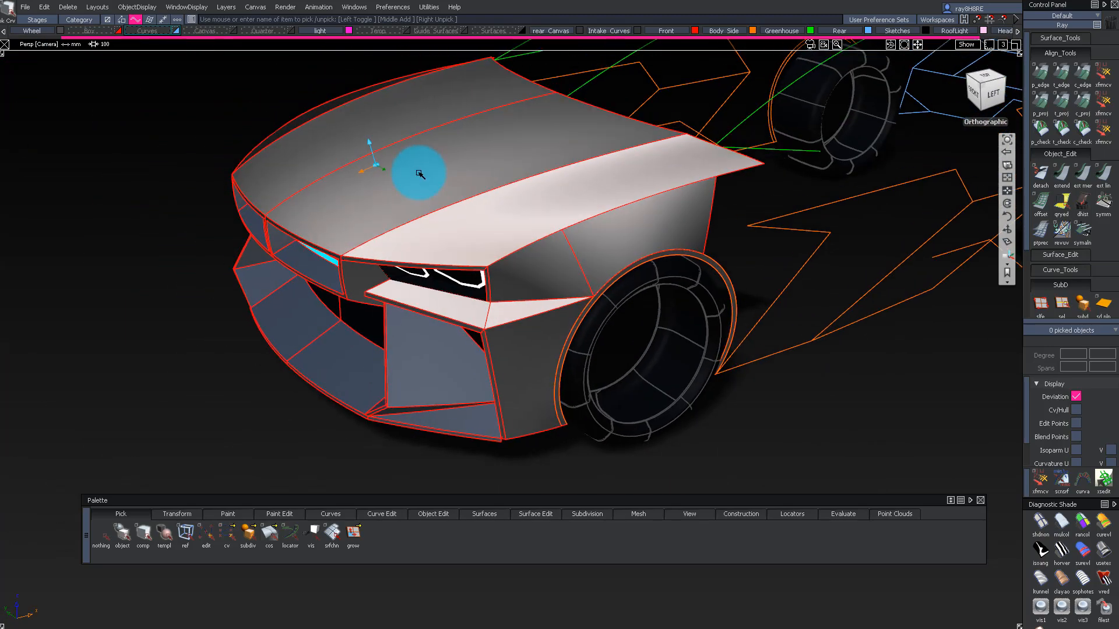
left_click_drag(427, 173, 360, 228, "alt+shift")
left_click_drag(517, 245, 605, 228, "alt+shift")
right_click_drag(605, 227, 703, 220, "alt+shift")
left_click_drag(704, 221, 121, 226, "alt+shift")
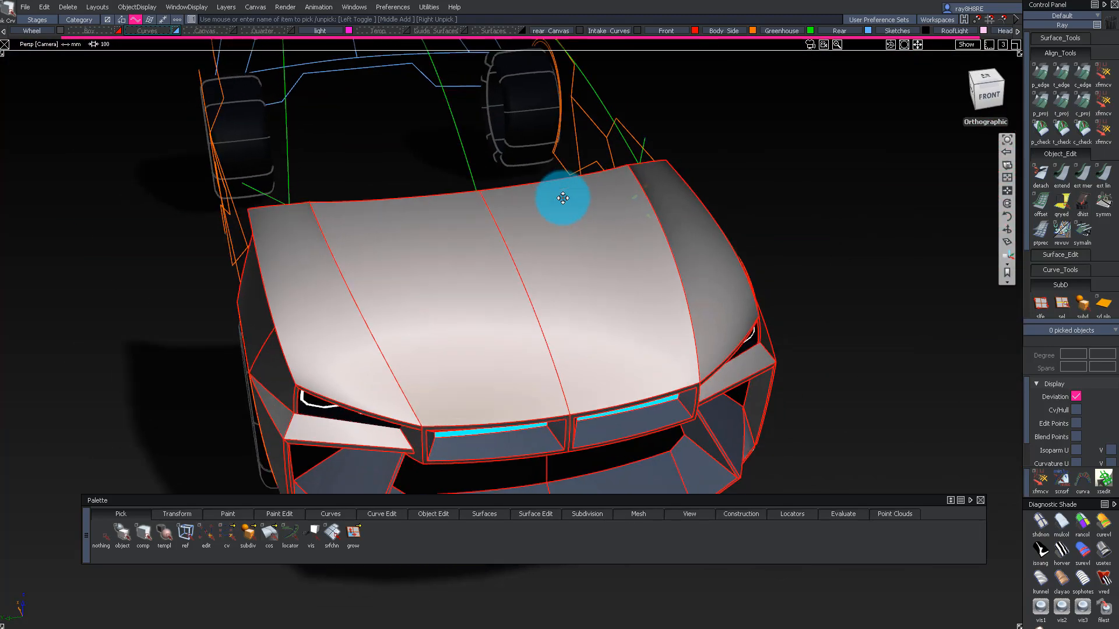
left_click_drag(601, 246, 522, 147, "alt+shift")
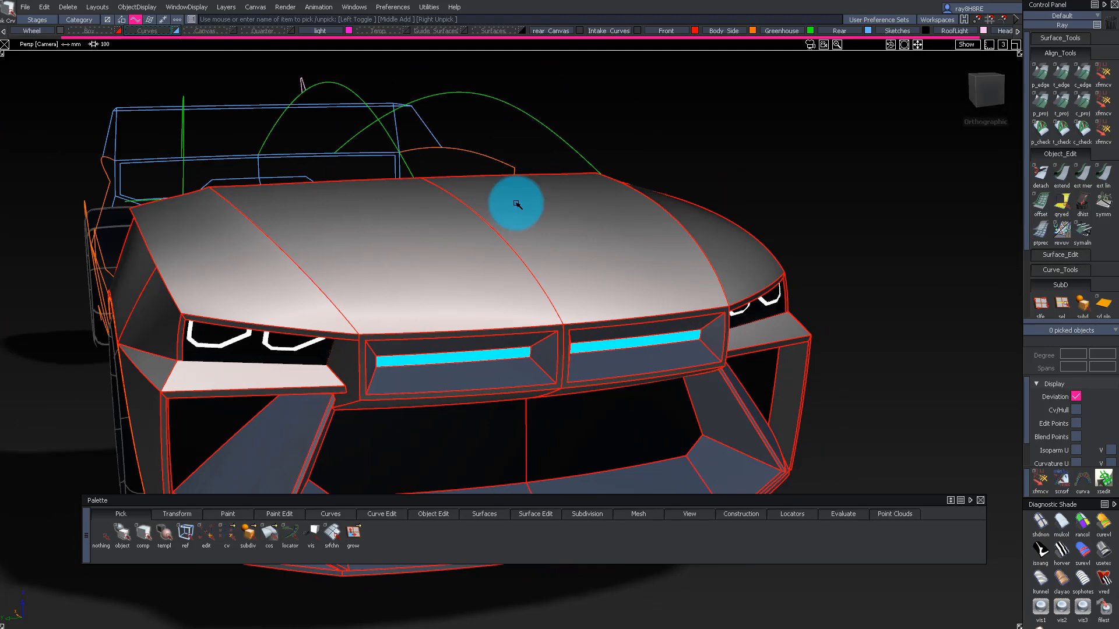
left_click_drag(589, 224, 539, 219, "alt+shift")
left_click_drag(747, 189, 486, 194, "alt+shift")
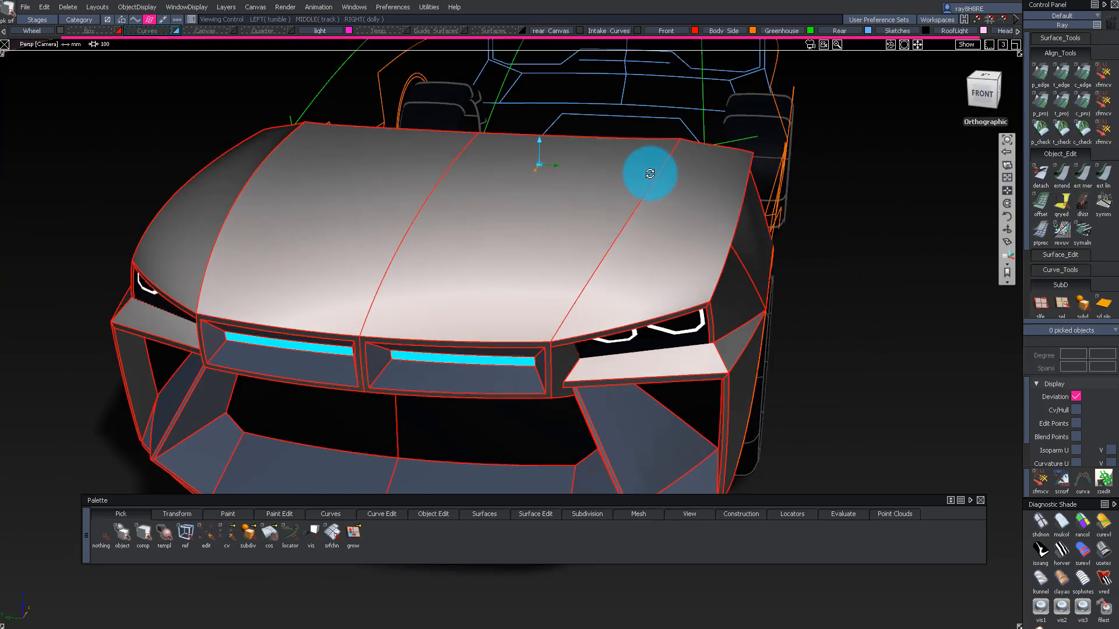
left_click_drag(637, 167, 425, 176, "alt+shift")
left_click_drag(588, 189, 613, 110, "alt+shift")
left_click_drag(451, 162, 647, 151, "alt+shift")
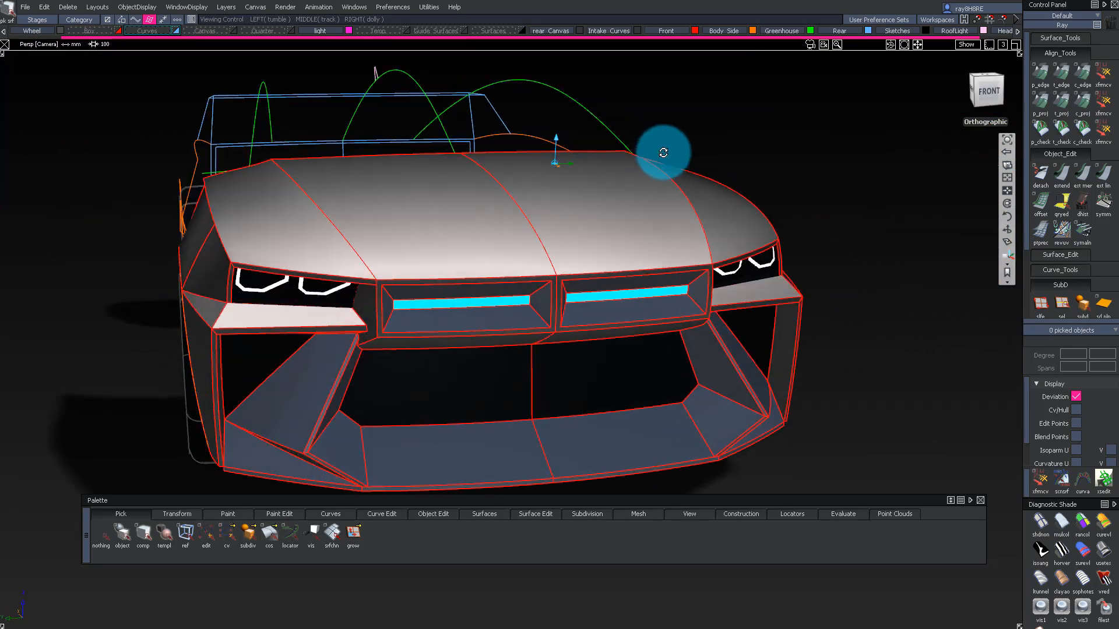
left_click_drag(397, 125, 915, 401, "alt+shift")
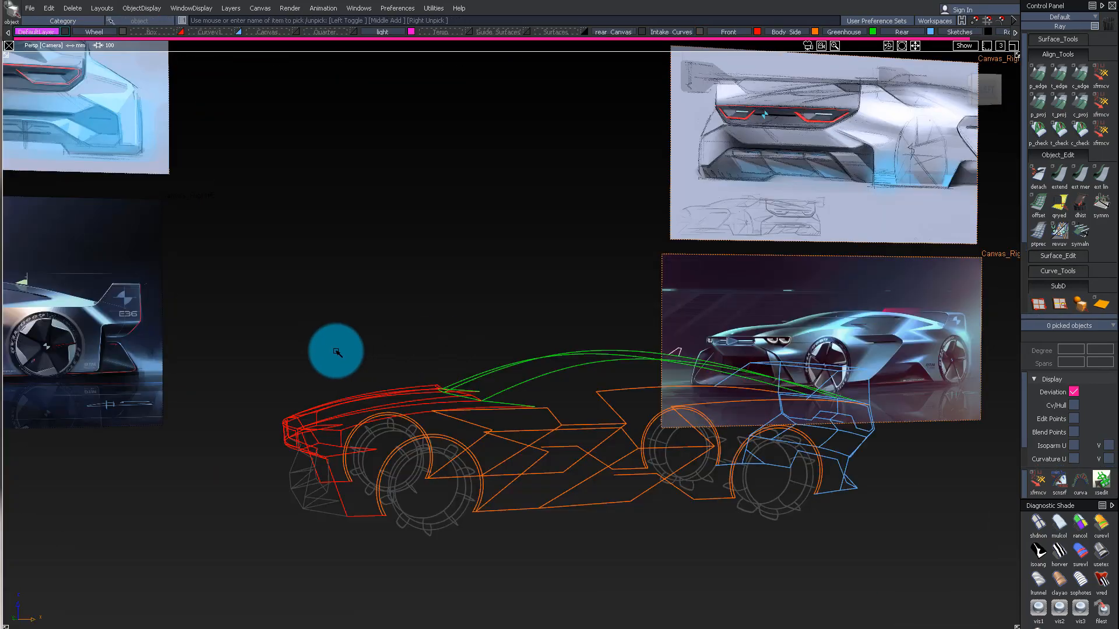
Step: Hide the Body Side and Rear layers and show the Surfaces layer
mouse_move(334, 350)
left_mouse_down("alt+shift")
mouse_move(675, 399)
mouse_move(369, 404)
mouse_move(475, 404)
mouse_move(399, 314)
mouse_move(521, 395)
mouse_move(525, 370)
mouse_move(754, 106)
left_mouse_up("alt+shift")
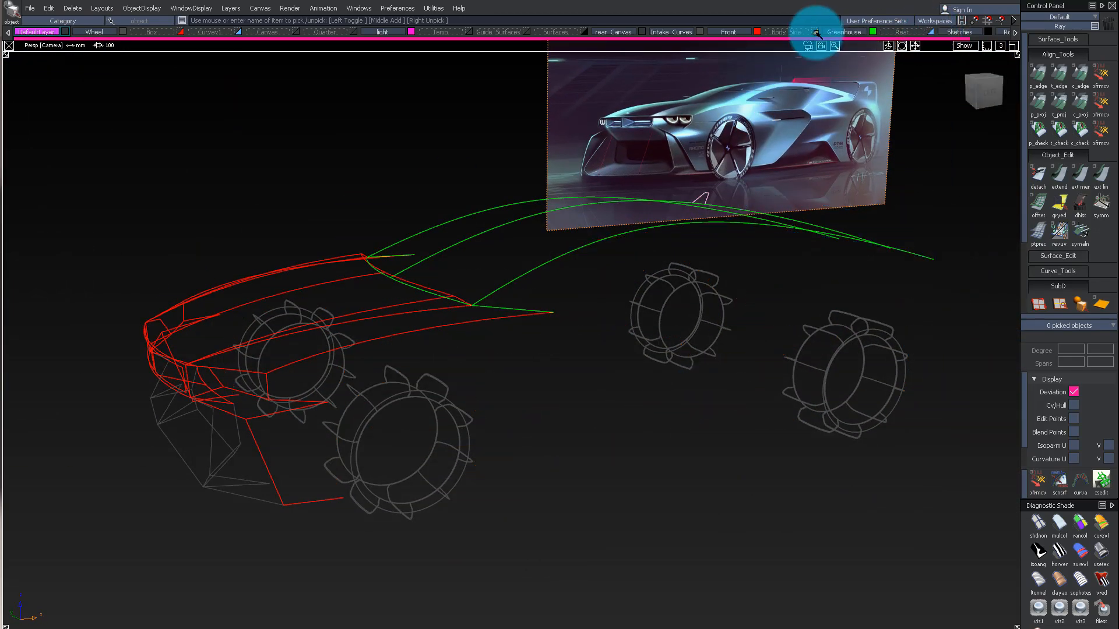
mouse_move(670, 36)
left_mouse_down("alt+shift")
mouse_move(592, 251)
mouse_move(435, 198)
mouse_move(492, 320)
mouse_move(868, 50)
left_mouse_up("alt+shift")
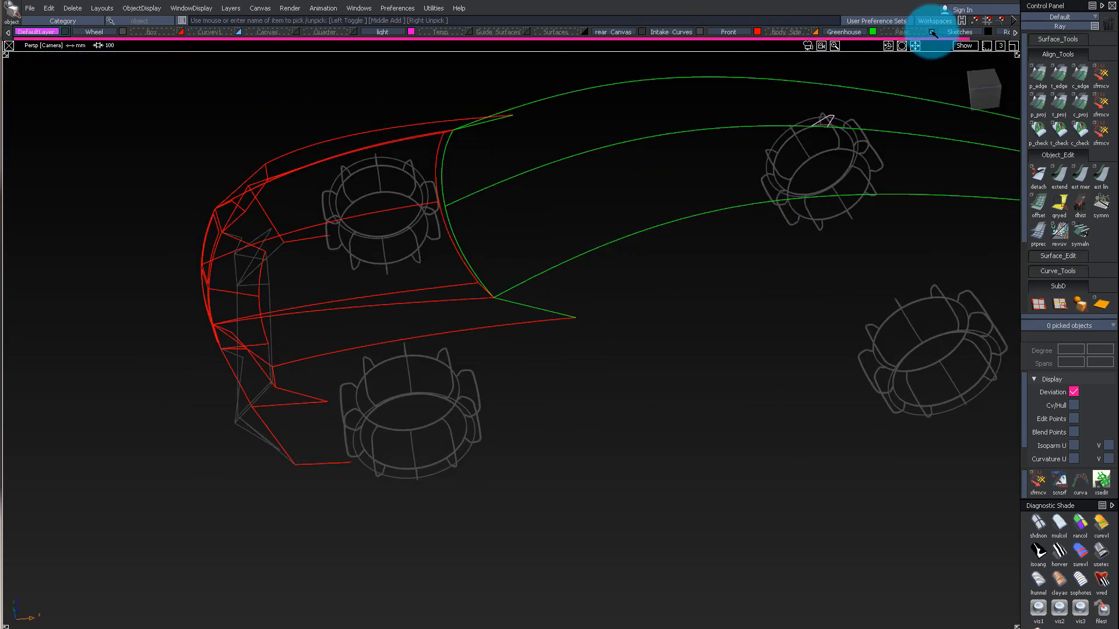
left_click_drag(586, 30, 448, 419, "alt+shift")
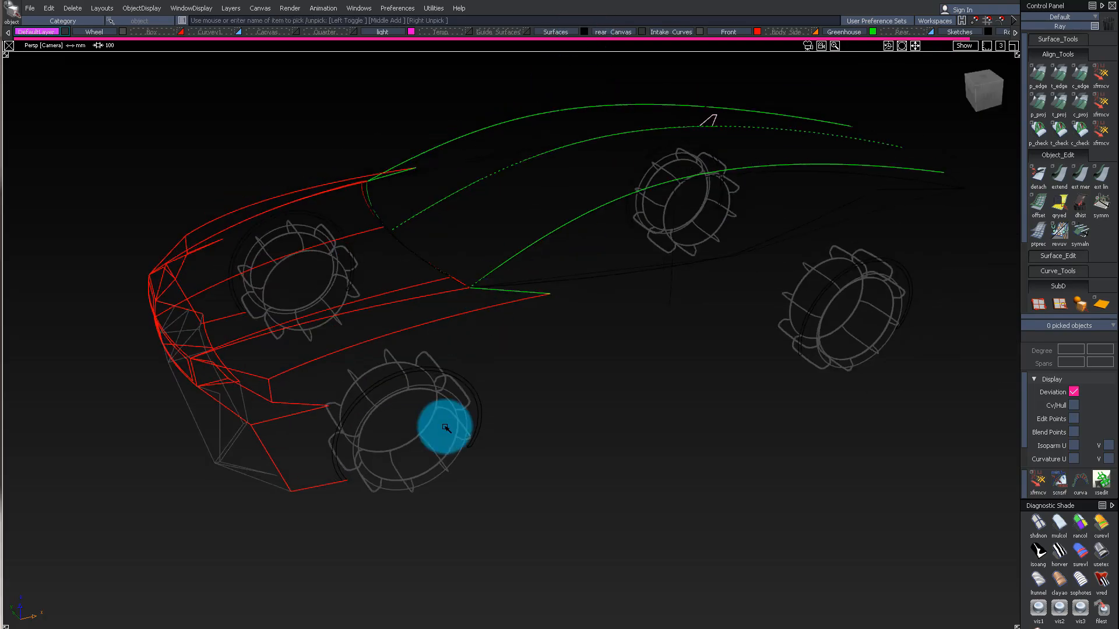
Step: Delete the shaded greenhouse surfaces above the roof and side-window curves, keeping the hood surface
mouse_move(664, 320)
left_mouse_down("alt+shift")
mouse_move(454, 208)
mouse_move(419, 375)
mouse_move(577, 373)
mouse_move(482, 346)
mouse_move(457, 314)
mouse_move(597, 195)
mouse_move(464, 315)
mouse_move(560, 180)
mouse_move(132, 220)
mouse_move(654, 382)
mouse_move(777, 280)
mouse_move(781, 260)
mouse_move(732, 460)
mouse_move(657, 377)
mouse_move(624, 266)
left_mouse_up("alt+shift")
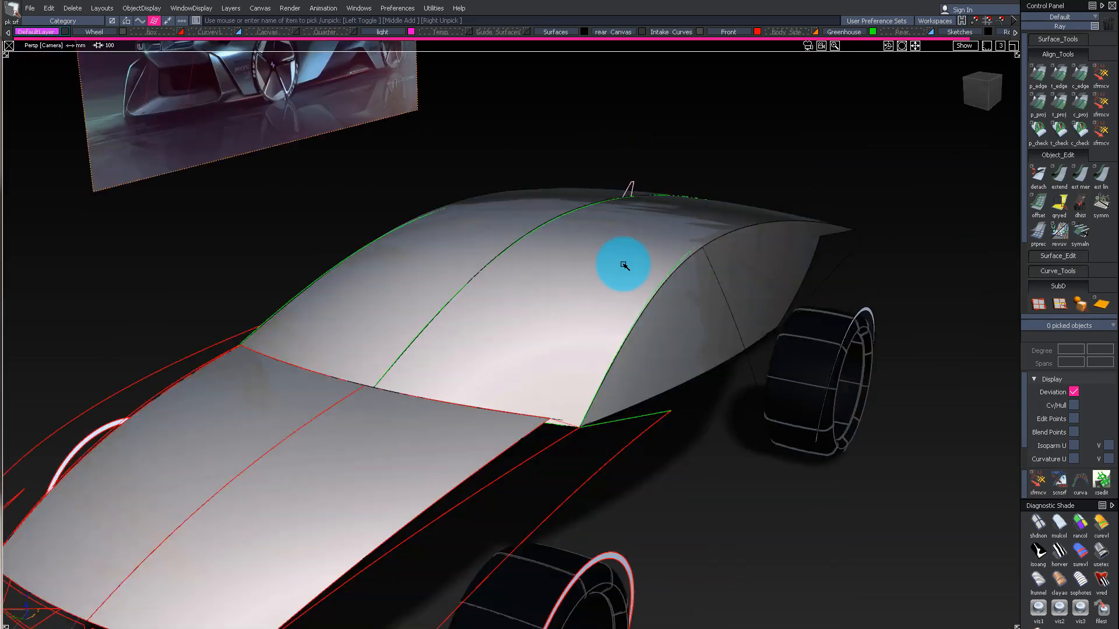
key("Delete")
left_click_drag(692, 242, 525, 251, "alt+shift")
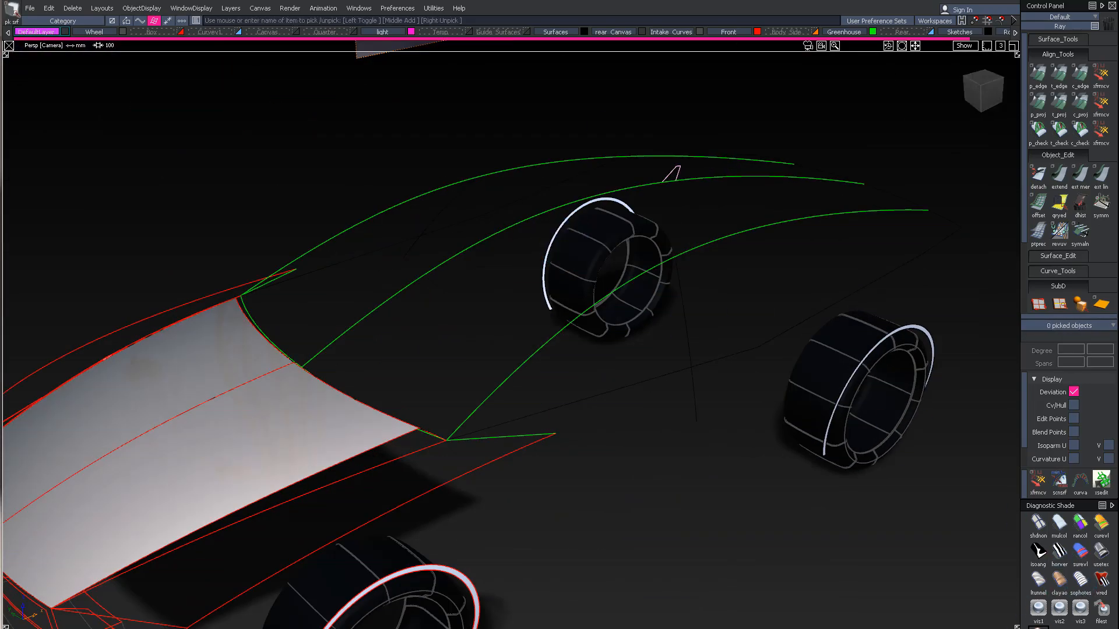
Step: Bring up the Square settings of the hood surface for review and close the Square Control window
mouse_move(535, 91)
left_mouse_down("alt+shift")
mouse_move(275, 247)
mouse_move(537, 207)
mouse_move(474, 204)
mouse_move(466, 296)
mouse_move(737, 272)
mouse_move(587, 180)
left_mouse_up("alt+shift")
left_click_drag(587, 180, 717, 206, "ctrl+shift")
left_click(543, 319)
left_click_drag(716, 206, 611, 219, "ctrl+shift")
left_click_drag(611, 219, 641, 222, "alt+shift")
left_click(954, 162)
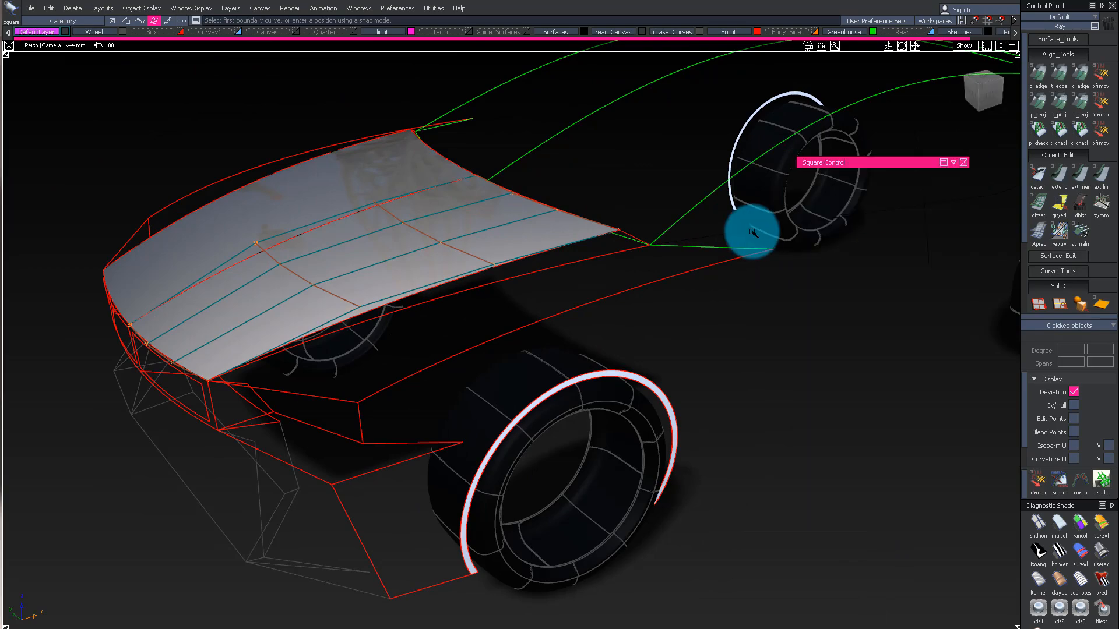
left_click(956, 163)
left_click(964, 163)
mouse_move(963, 163)
left_mouse_down("alt+shift")
mouse_move(324, 219)
mouse_move(412, 257)
mouse_move(612, 229)
mouse_move(577, 267)
mouse_move(464, 295)
mouse_move(643, 287)
mouse_move(362, 362)
mouse_move(227, 462)
mouse_move(75, 424)
mouse_move(411, 255)
mouse_move(400, 257)
mouse_move(470, 303)
mouse_move(562, 36)
left_mouse_up("alt+shift")
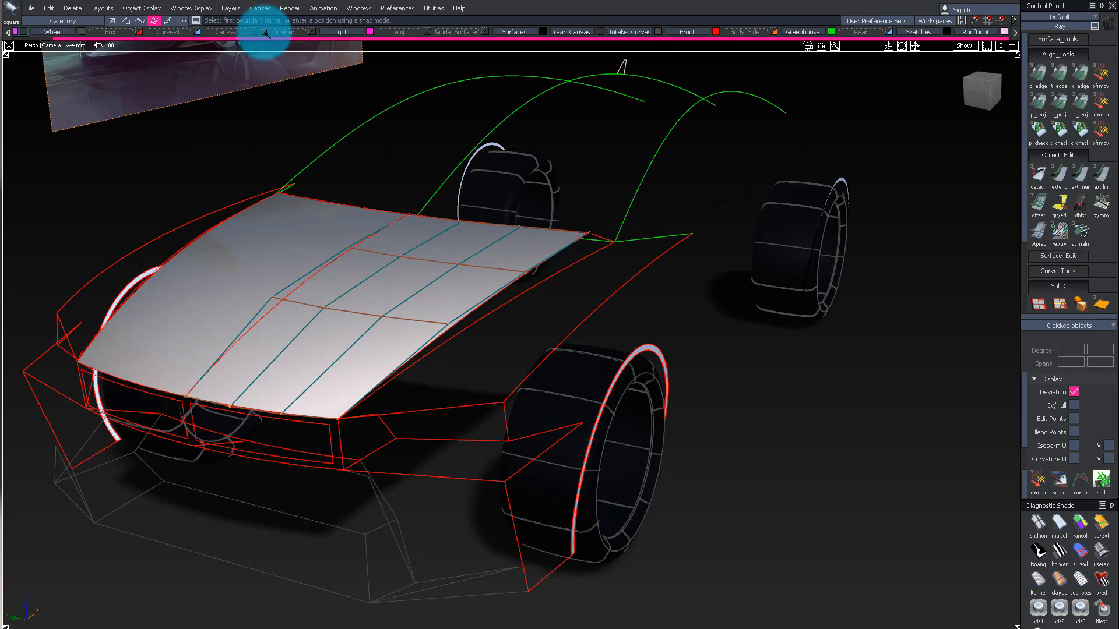
Step: Hide the Wheel, Greenhouse and Surfaces layers to isolate the front-end curves and the hood surface
left_click_drag(82, 31, 616, 52, "alt+shift")
mouse_move(835, 30)
left_mouse_down("alt+shift")
mouse_move(764, 172)
mouse_move(734, 123)
left_mouse_up("alt+shift")
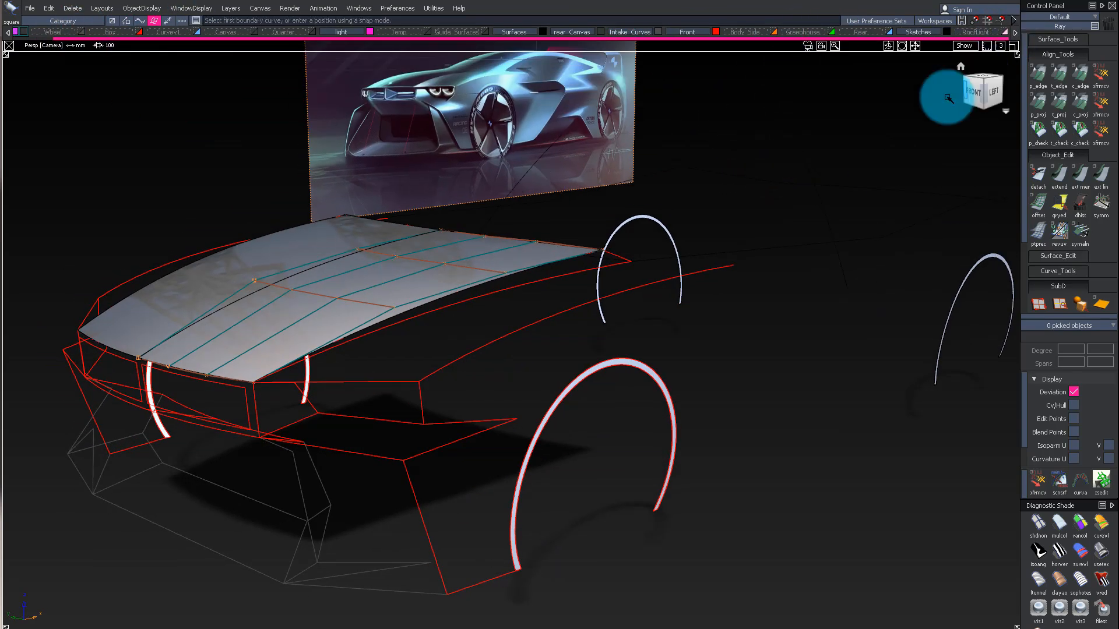
left_click_drag(539, 29, 527, 226, "alt+shift")
Step: Delete the hood surface so that only its boundary curves remain
left_click(154, 21)
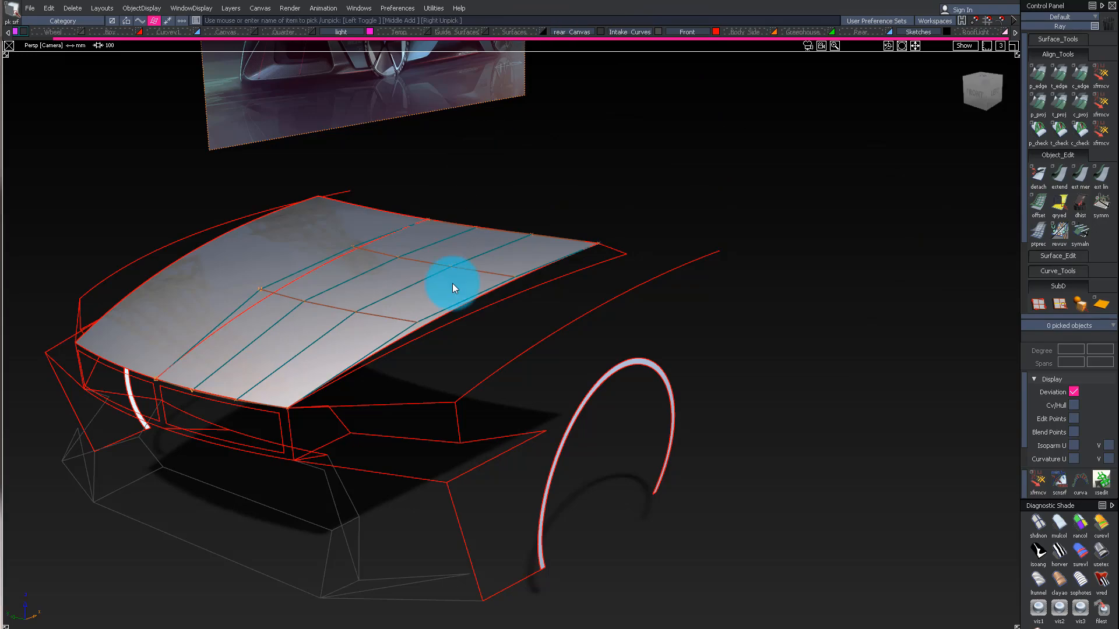
left_click_drag(516, 432, 426, 272, "alt+shift")
left_click_drag(328, 315, 480, 312, "alt+shift")
mouse_move(475, 219)
left_mouse_down("alt+shift")
mouse_move(607, 252)
mouse_move(760, 230)
mouse_move(814, 165)
mouse_move(919, 176)
mouse_move(572, 248)
mouse_move(640, 249)
mouse_move(507, 204)
left_mouse_up("alt+shift")
left_click(587, 288)
key("Delete")
Step: Display control vertices and curvature combs on the hood's centre curve and its side boundary curve
mouse_move(602, 255)
left_mouse_down("alt+shift")
mouse_move(360, 270)
mouse_move(442, 317)
mouse_move(235, 71)
left_mouse_up("alt+shift")
mouse_move(662, 154)
left_mouse_down("alt+shift")
mouse_move(429, 167)
mouse_move(317, 110)
mouse_move(513, 107)
mouse_move(485, 173)
mouse_move(530, 145)
mouse_move(280, 183)
mouse_move(367, 207)
mouse_move(217, 253)
mouse_move(477, 204)
mouse_move(461, 219)
left_mouse_up("alt+shift")
left_click(477, 204)
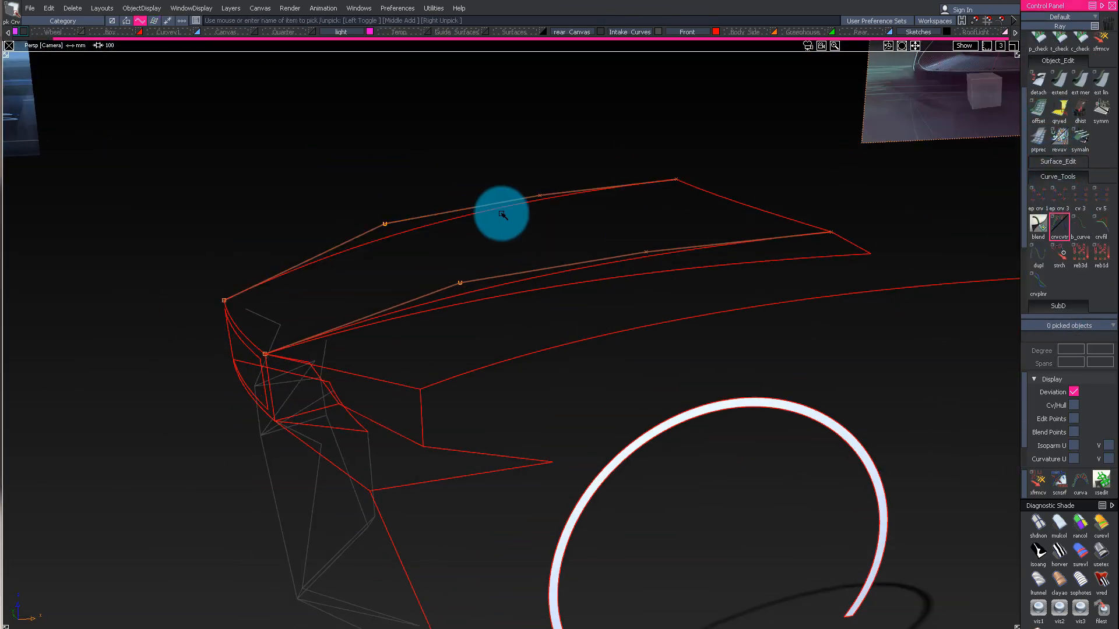
left_click_drag(575, 266, 343, 198, "alt+shift")
left_click(532, 307)
left_click_drag(439, 171, 332, 237, "ctrl+shift")
left_click_drag(332, 238, 408, 315, "ctrl+shift")
Step: In the left view, raise the second control vertex of both hood curves by about 8.75 mm in Z
left_click(388, 219)
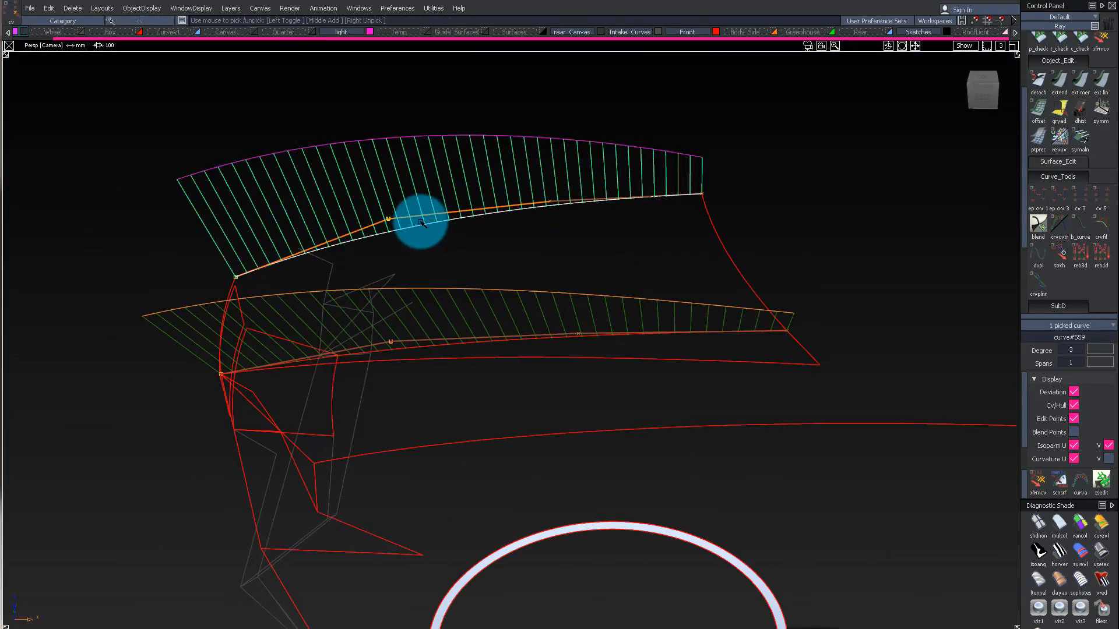
left_click_drag(330, 237, 482, 248, "alt+shift")
left_click(482, 247)
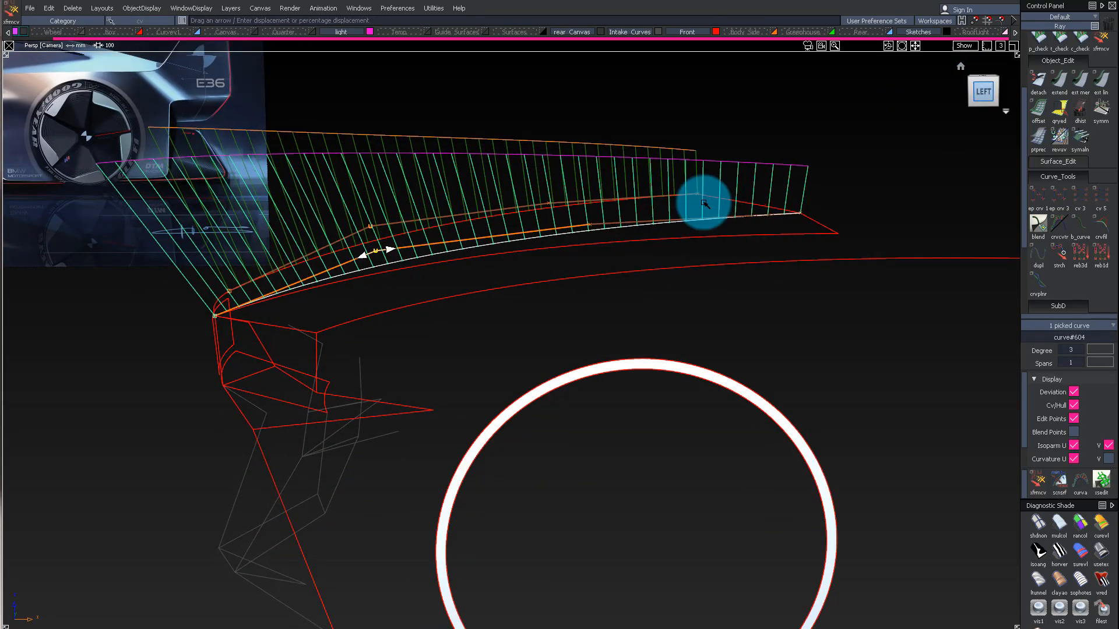
left_click(979, 94)
left_click_drag(514, 245, 286, 306)
right_click_drag(578, 367, 600, 348, "ctrl+shift")
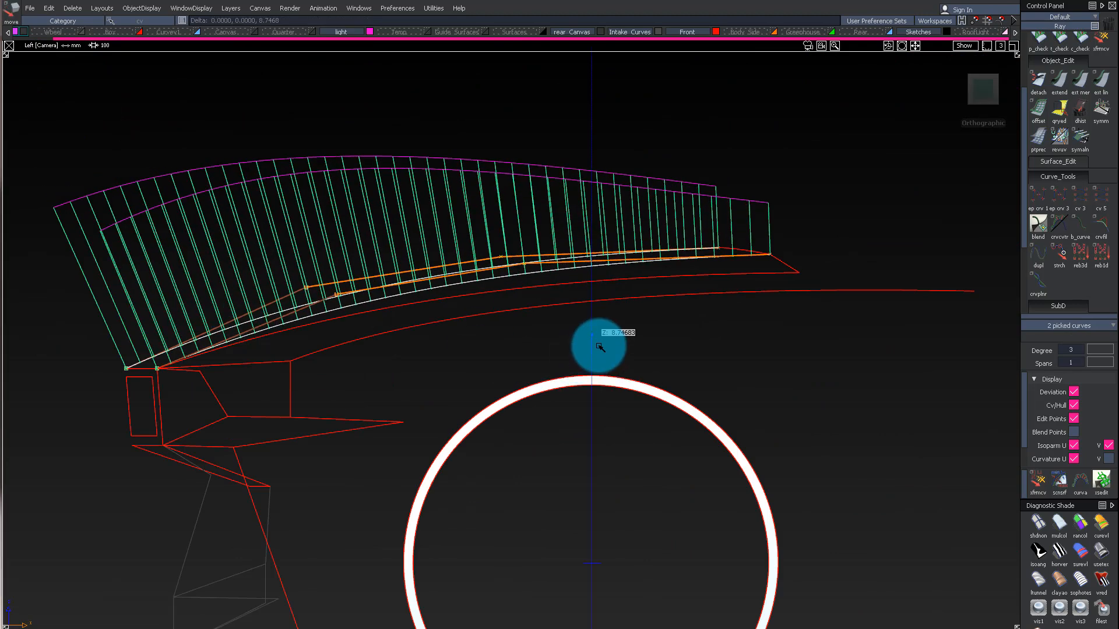
Step: Pick both lengthwise hood curves, raise them to degree 4 and turn off their curvature combs
left_click_drag(380, 400, 159, 268, "ctrl+shift")
left_click(453, 259)
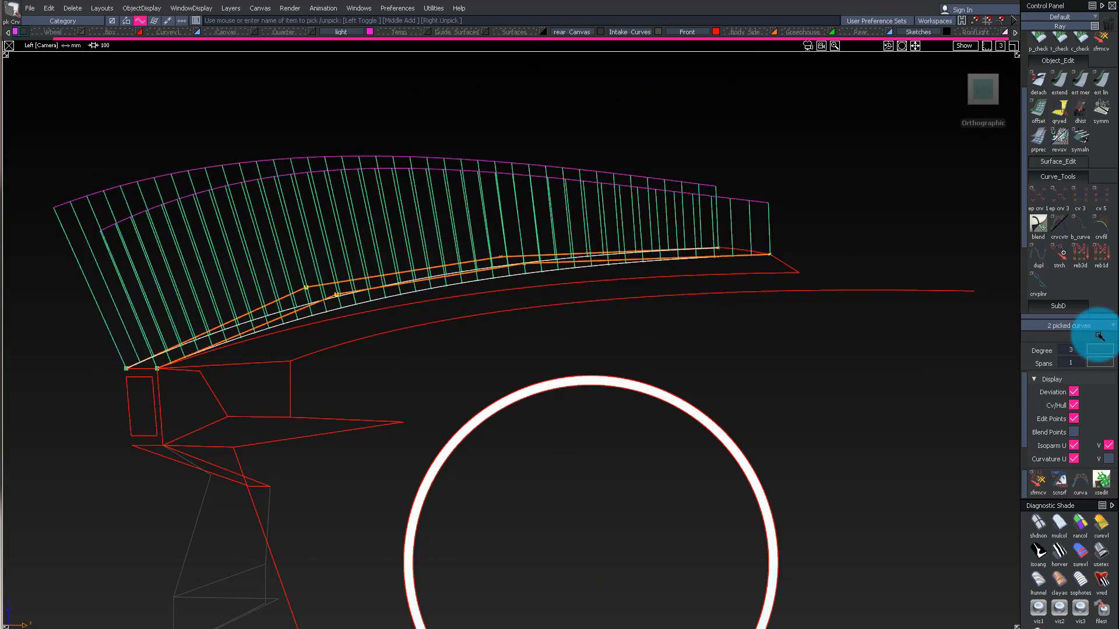
left_click(1071, 438)
Step: Move the second control vertex of both hood curves toward the car's nose and clear the selection
left_click(449, 252)
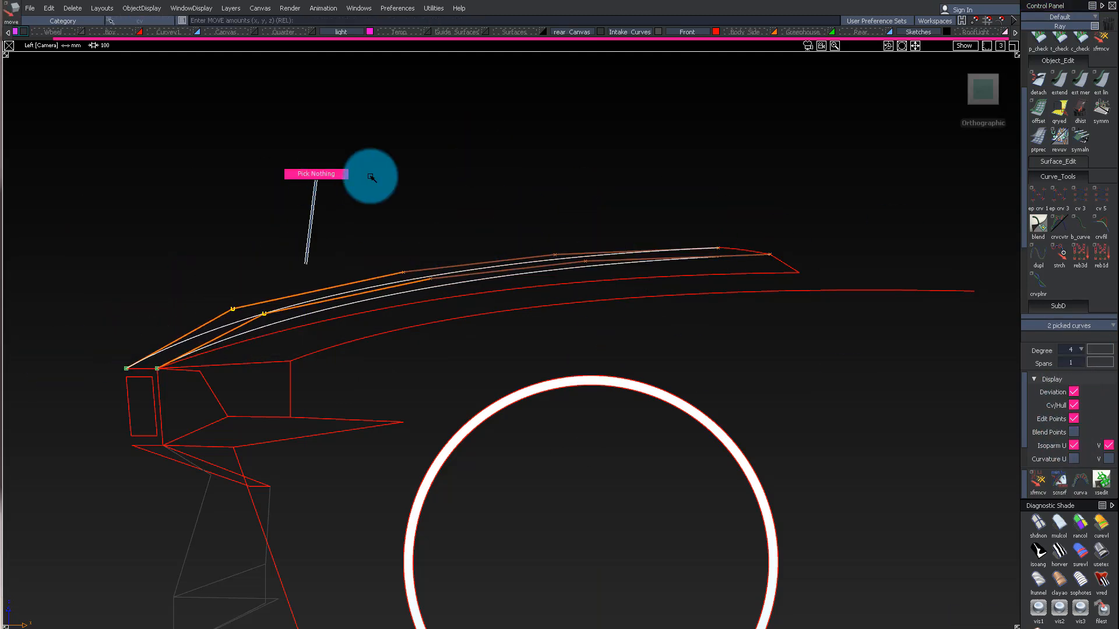
left_click_drag(327, 170, 327, 171, "ctrl+shift")
right_click_drag(181, 330, 566, 321, "alt+shift")
middle_click_drag(566, 320, 280, 355, "alt+shift")
right_click_drag(279, 355, 374, 291, "alt+shift")
middle_click_drag(374, 291, 374, 289, "alt+shift")
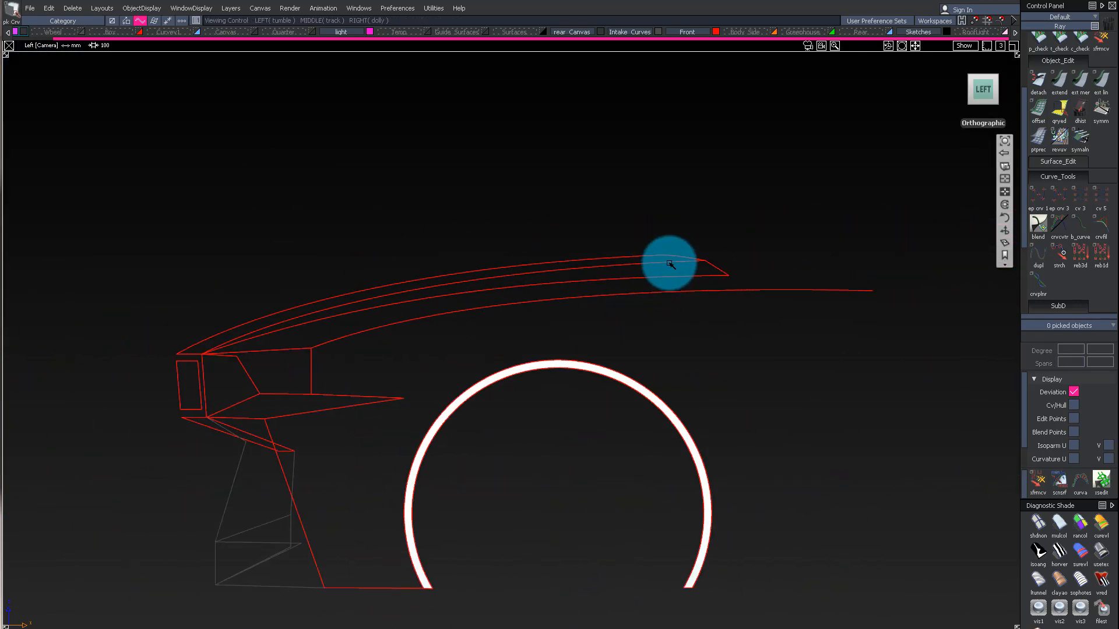
Step: Build a Square surface over the hood from its four boundary curves, with explicit U degree 5 and V degree 3
middle_click_drag(120, 412, 187, 404, "alt+shift")
right_click_drag(191, 398, 225, 375, "alt+shift")
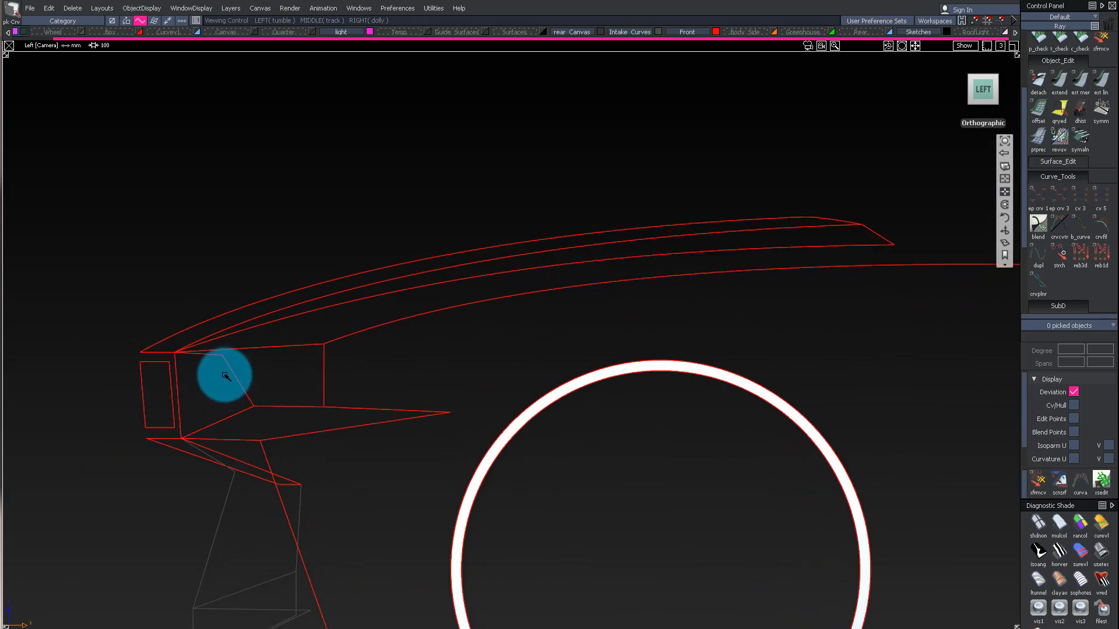
middle_click_drag(224, 375, 256, 286, "alt+shift")
mouse_move(257, 286)
left_mouse_down("alt+shift")
mouse_move(571, 350)
mouse_move(407, 316)
left_mouse_up("alt+shift")
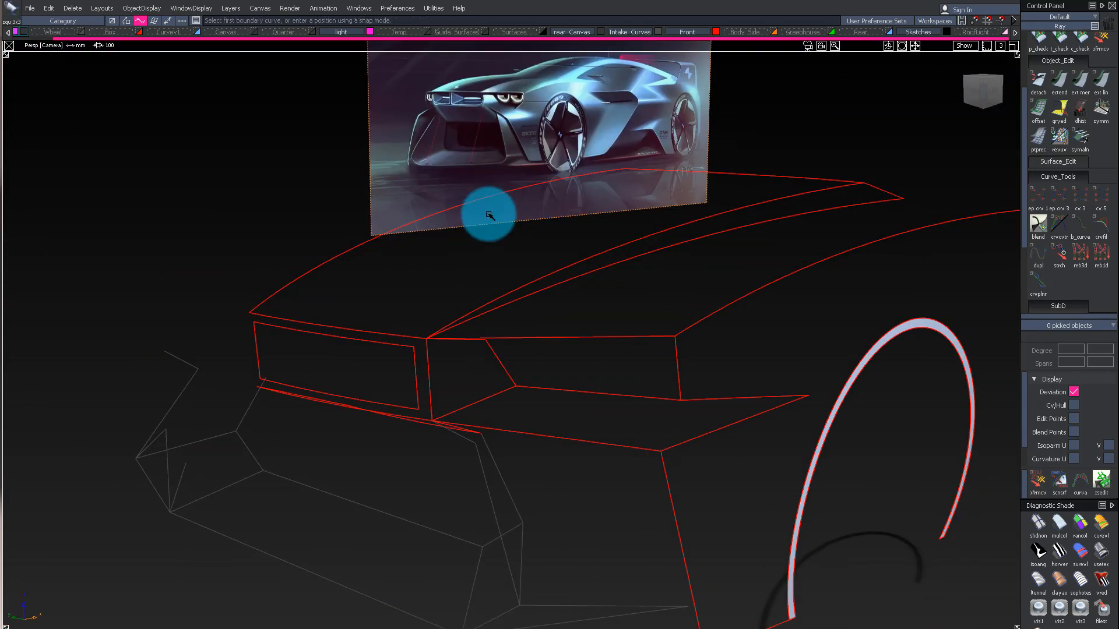
left_click_drag(489, 215, 572, 212, "alt+shift")
left_click(342, 365)
left_click_drag(408, 375, 454, 224, "alt+shift")
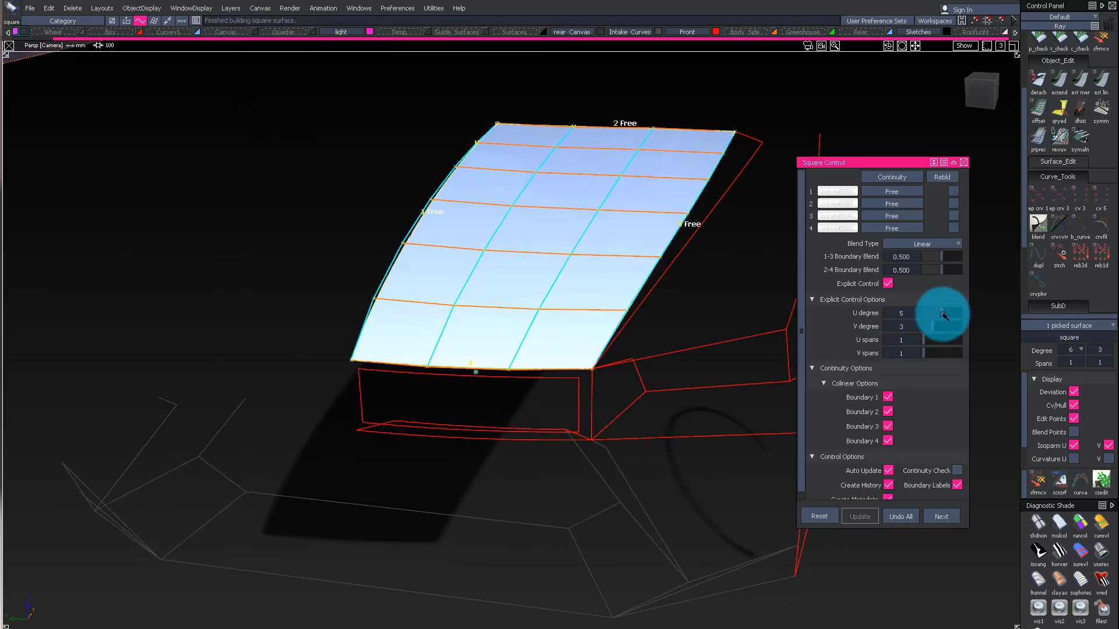
Step: Finish the hood surface and assign it to the symmetric Front layer
left_click_drag(411, 184, 355, 135, "alt+shift")
mouse_move(542, 219)
left_mouse_down("alt+shift")
mouse_move(470, 217)
mouse_move(454, 204)
mouse_move(579, 132)
mouse_move(635, 204)
left_mouse_up("alt+shift")
left_click(894, 260)
right_click_drag(634, 205, 688, 201, "alt+shift")
left_click_drag(688, 201, 612, 117, "alt+shift")
left_click_drag(487, 233, 550, 167, "alt+shift")
left_click(691, 44)
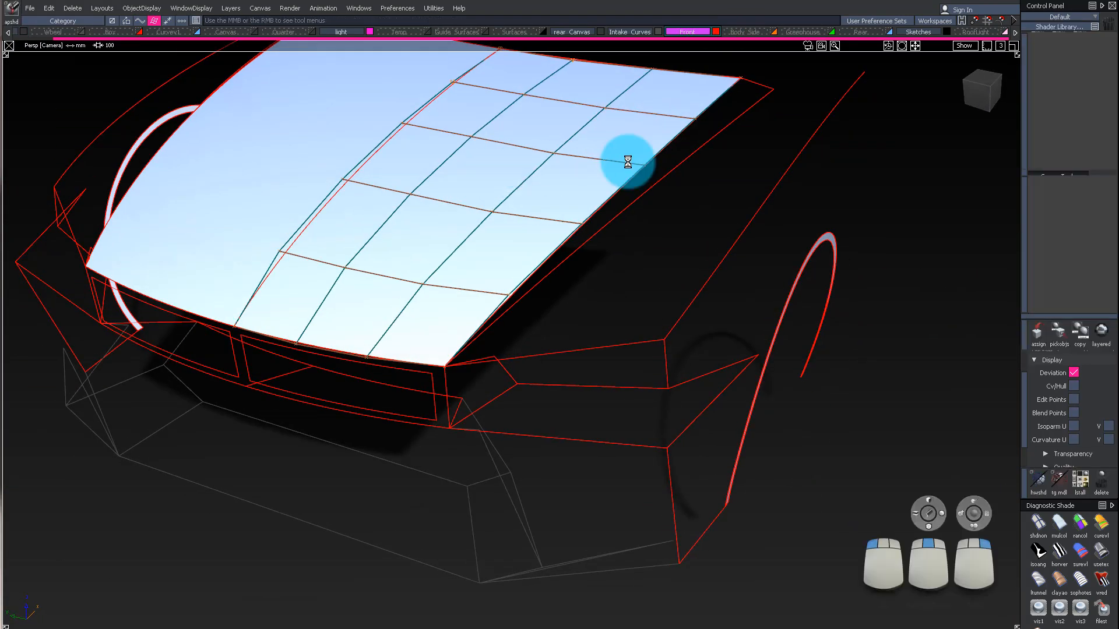
Step: Assign the default Blinn shader to the hood surface and clear the selection
left_click(1071, 204)
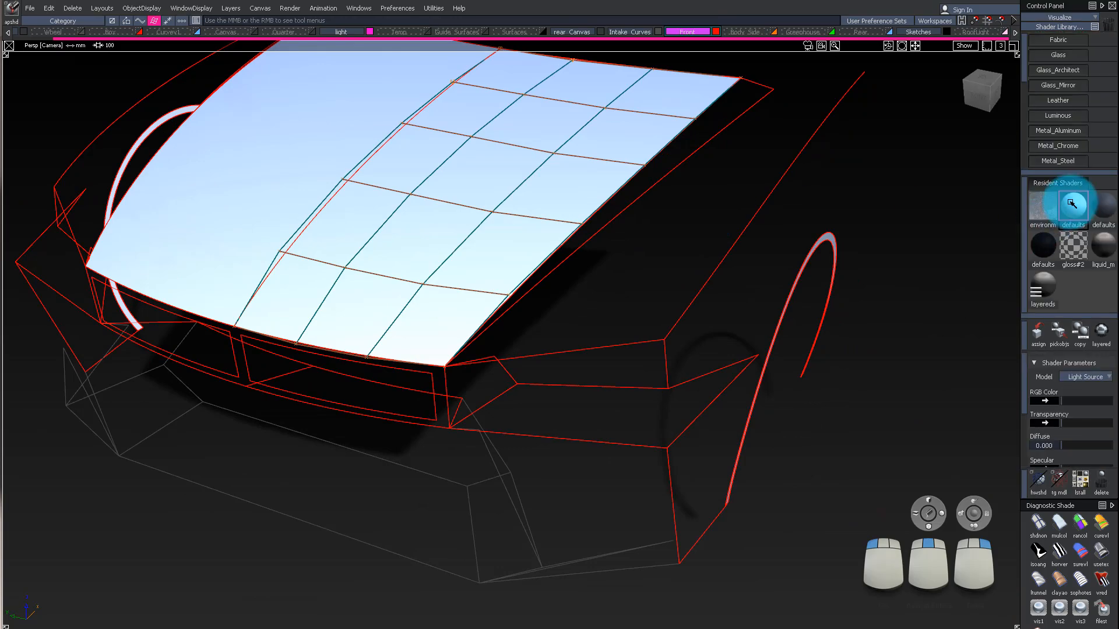
left_click(392, 265)
left_click_drag(463, 177, 555, 146, "alt+shift")
left_click_drag(447, 374, 490, 191, "ctrl+shift")
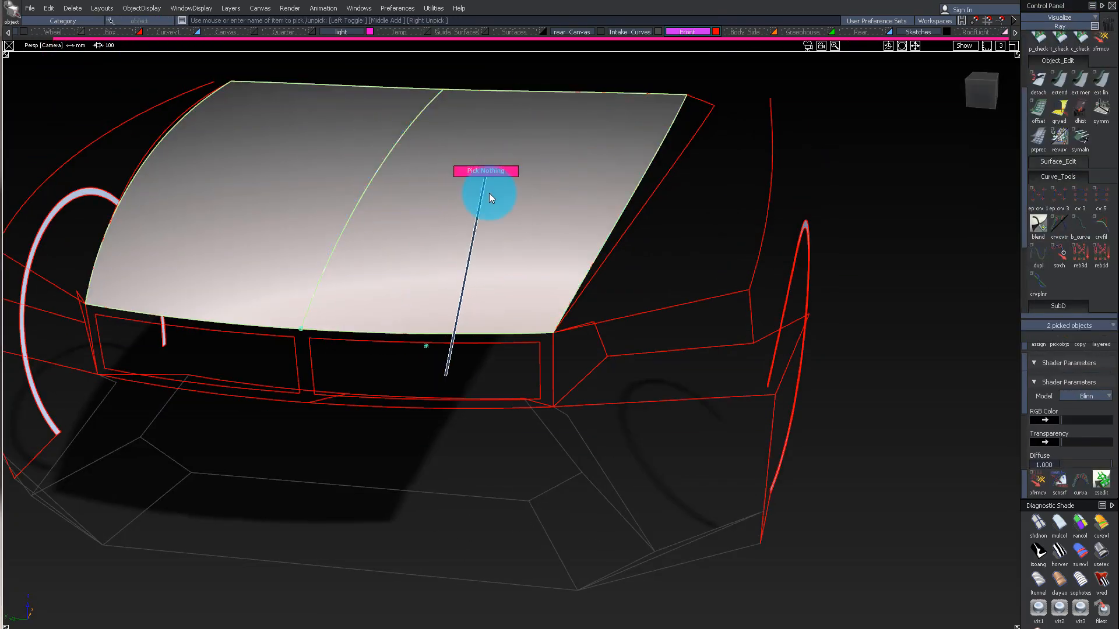
Step: Edit the hood's Square surface, using Implied Tangent continuity on boundary 1 and a 2-4 boundary blend of 0.600
mouse_move(493, 201)
left_mouse_down("alt+shift")
mouse_move(520, 142)
mouse_move(764, 165)
mouse_move(635, 313)
mouse_move(662, 245)
left_mouse_up("alt+shift")
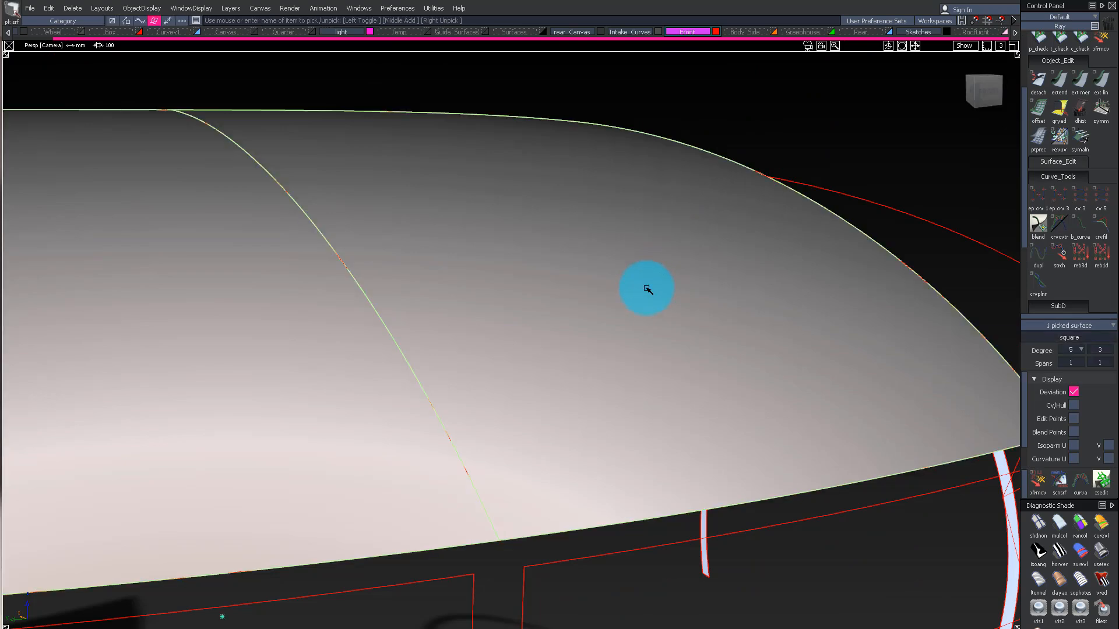
mouse_move(645, 290)
left_mouse_down("alt+shift")
mouse_move(557, 199)
mouse_move(510, 208)
left_mouse_up("alt+shift")
left_click_drag(532, 307, 560, 204, "ctrl+shift")
left_click(660, 210)
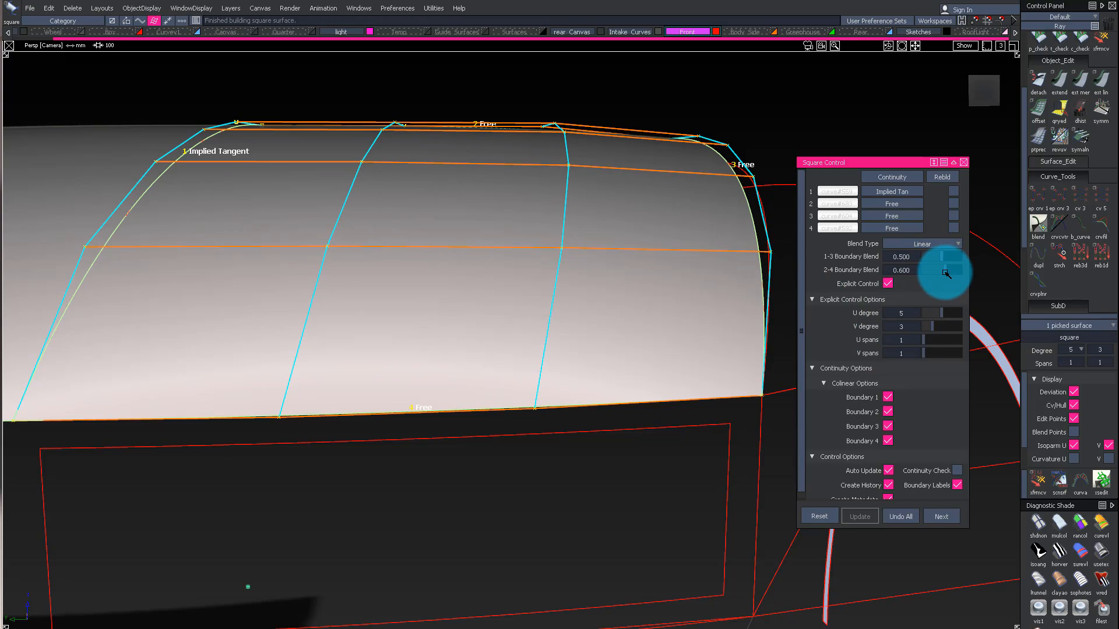
left_click_drag(946, 258, 949, 258)
left_click_drag(568, 160, 76, 193, "alt+shift")
Step: Examine the hood from the side and study the grille area in the front reference sketch
left_click(979, 93)
right_click_drag(387, 163, 432, 227, "alt+shift")
middle_click_drag(824, 142, 599, 177, "alt+shift")
mouse_move(599, 177)
left_mouse_down("alt+shift")
mouse_move(285, 245)
mouse_move(387, 215)
mouse_move(589, 238)
mouse_move(380, 173)
mouse_move(612, 262)
mouse_move(570, 237)
left_mouse_up("alt+shift")
mouse_move(570, 238)
left_mouse_down("ctrl+shift")
mouse_move(562, 383)
mouse_move(418, 283)
mouse_move(584, 136)
mouse_move(751, 185)
mouse_move(554, 247)
mouse_move(408, 219)
mouse_move(494, 195)
mouse_move(387, 217)
mouse_move(580, 187)
mouse_move(242, 253)
mouse_move(268, 241)
left_mouse_up("ctrl+shift")
left_click(991, 93)
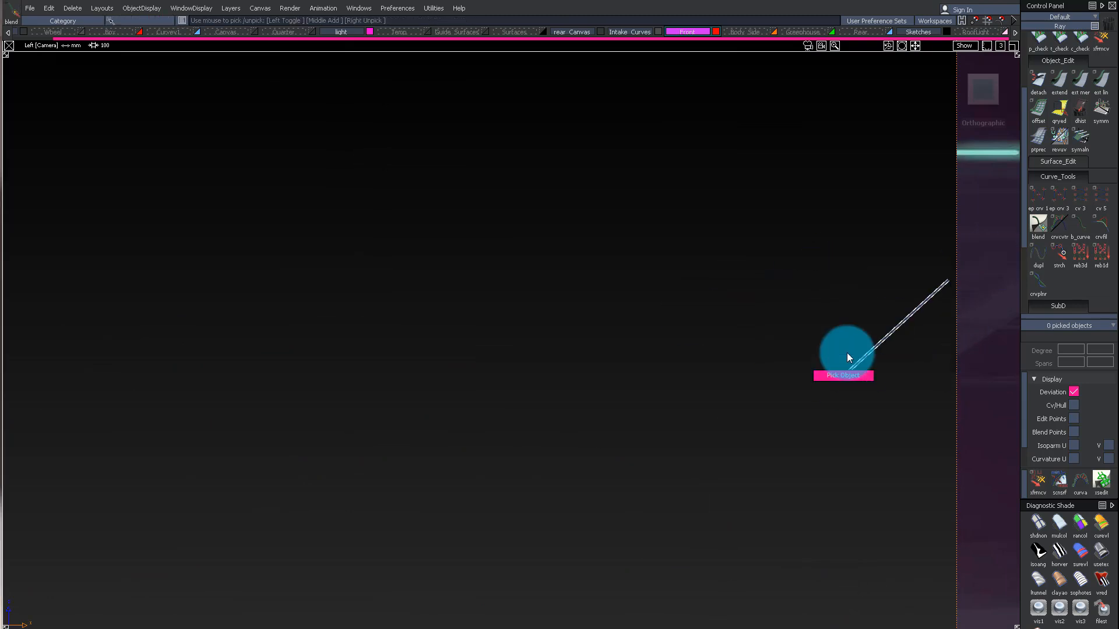
mouse_move(997, 440)
right_mouse_down("alt+shift")
mouse_move(904, 320)
mouse_move(395, 387)
mouse_move(482, 257)
mouse_move(585, 293)
mouse_move(484, 247)
right_mouse_up("alt+shift")
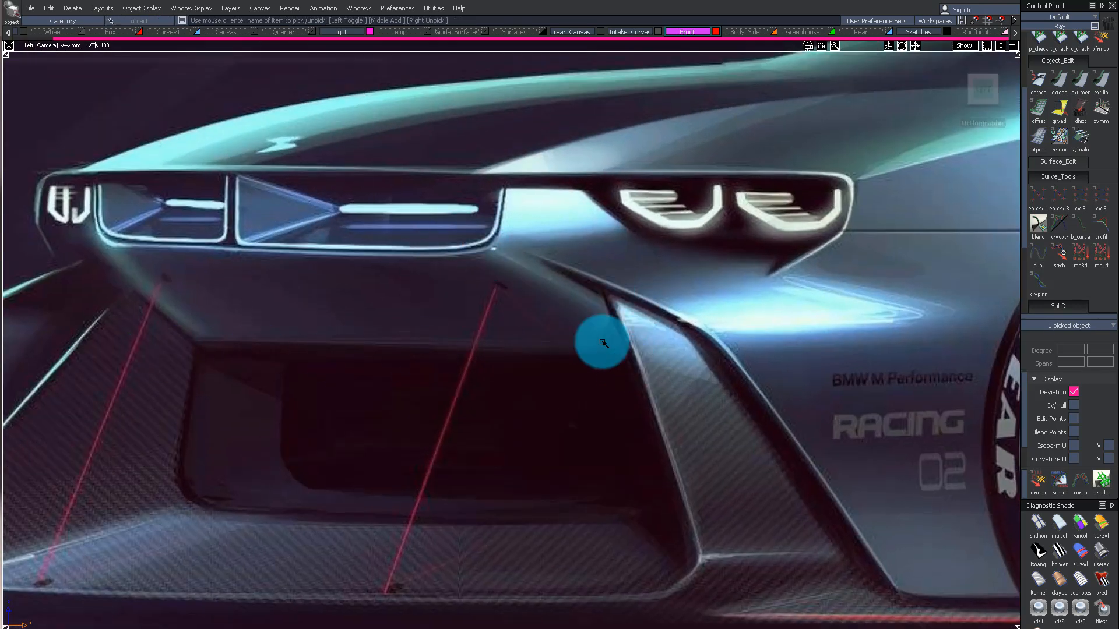
middle_click_drag(383, 301, 458, 356, "alt+shift")
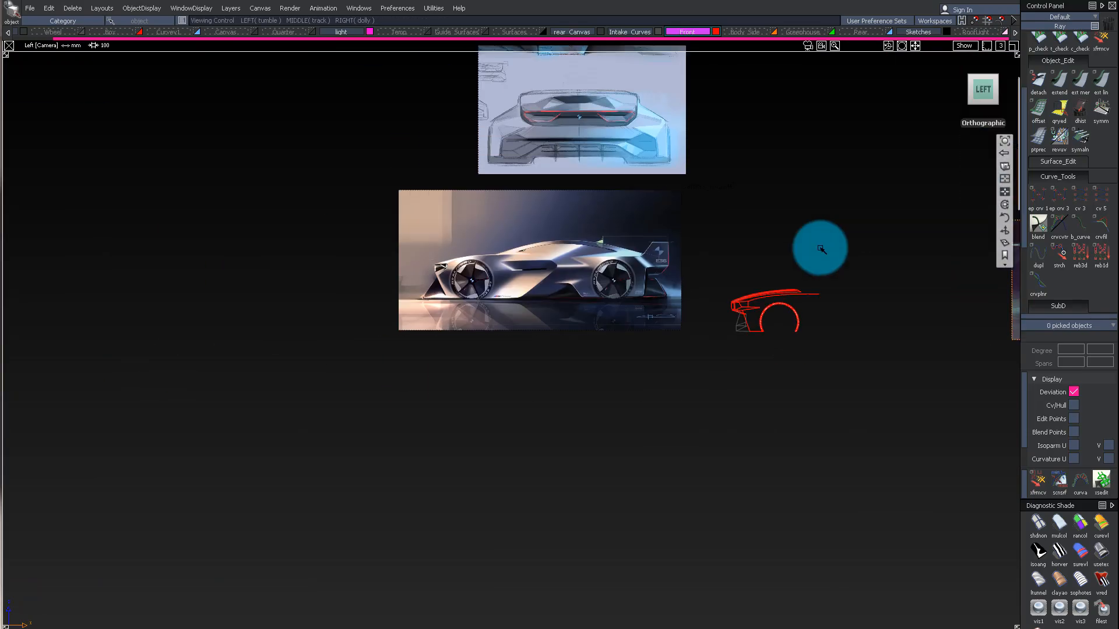
mouse_move(821, 249)
left_mouse_down("alt+shift")
mouse_move(855, 329)
mouse_move(544, 362)
mouse_move(477, 394)
mouse_move(397, 403)
mouse_move(528, 335)
mouse_move(551, 362)
left_mouse_up("alt+shift")
Step: Isolate the hood surface and the grille's lower boundary curve by hiding the other geometry
left_click_drag(383, 436, 467, 431, "alt+shift")
left_click(361, 289)
left_click(470, 421)
right_click_drag(525, 377, 384, 305, "ctrl+shift")
Step: Draw a straight centreline curve from the hood's front edge to the lower grille curve and raise its degree
left_click_drag(385, 305, 235, 303, "alt+shift")
left_click(235, 304)
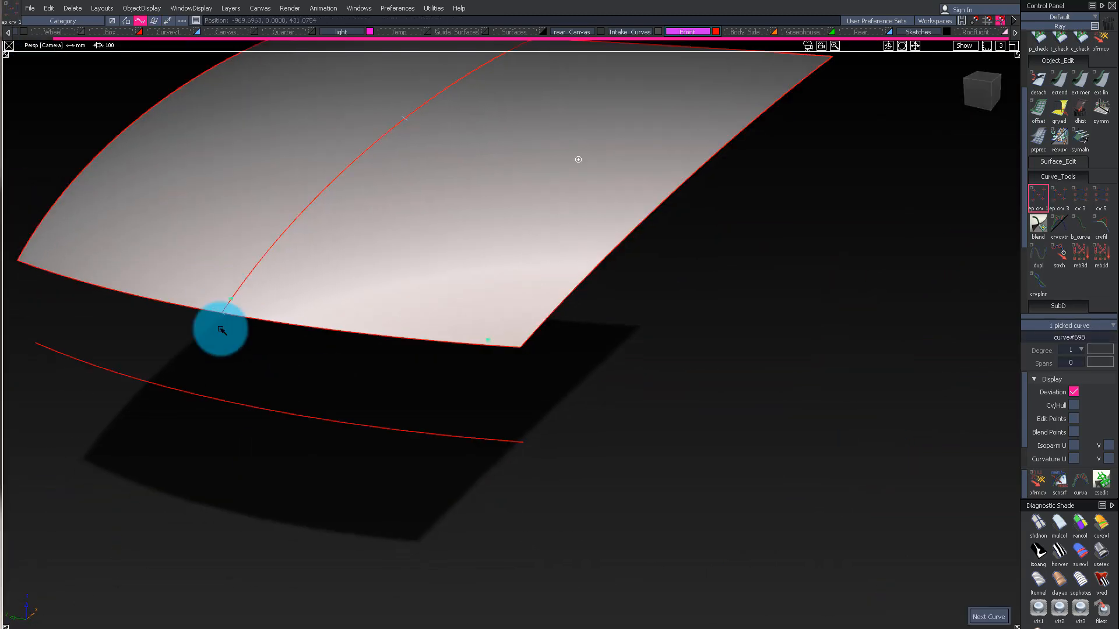
left_click_drag(239, 371, 245, 375, "ctrl+shift")
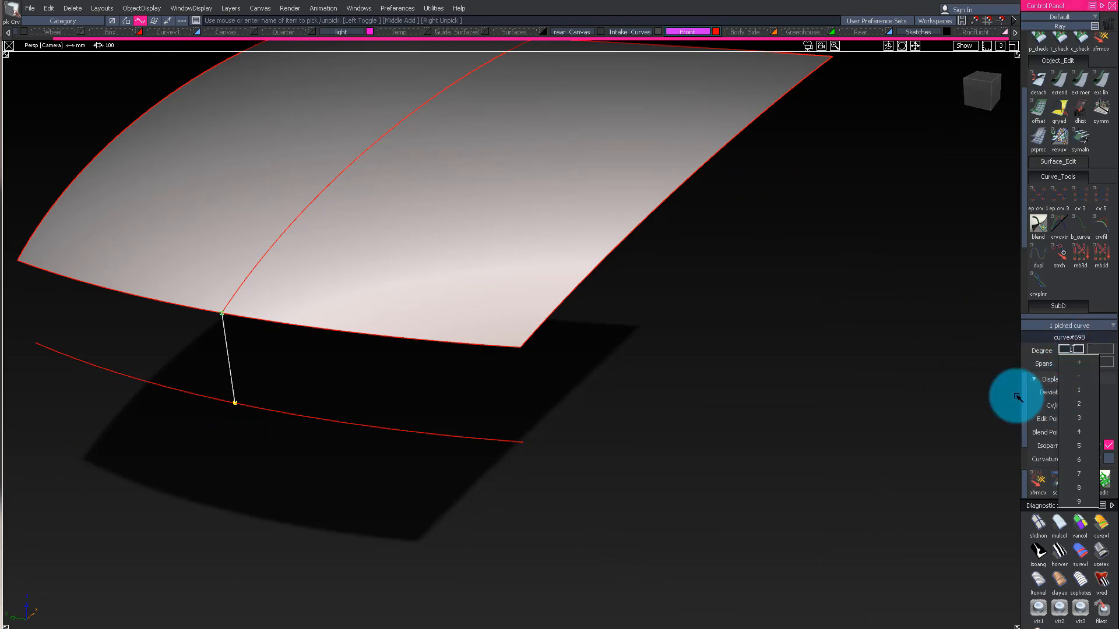
left_click(1079, 432)
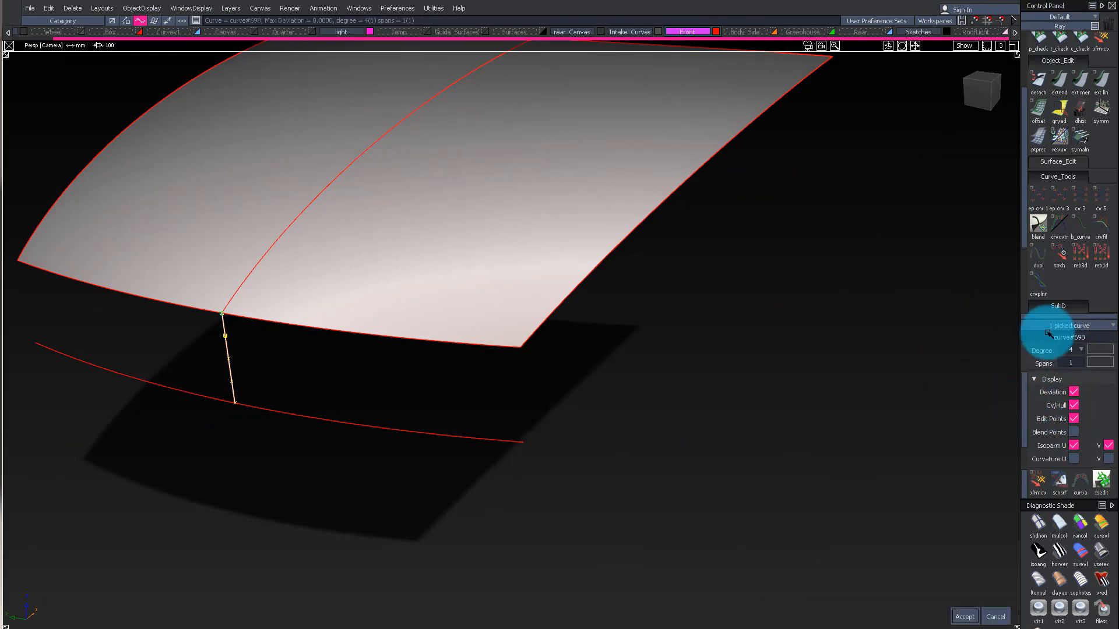
Step: In the left view, move the grille centre curve's two middle control vertices forward to bow it toward the nose
left_click(997, 91)
right_click_drag(542, 309, 626, 298, "alt+shift")
middle_click_drag(626, 298, 622, 268, "alt+shift")
left_click_drag(408, 256, 350, 233, "ctrl+shift")
left_click_drag(299, 219, 445, 347)
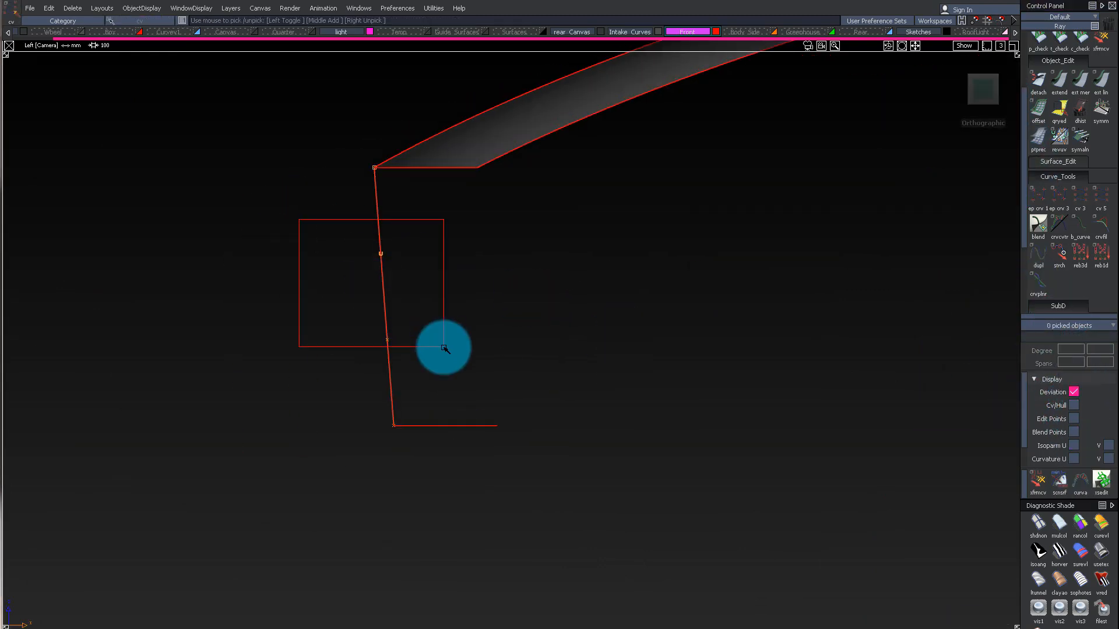
right_click_drag(480, 253, 250, 198, "alt+shift")
middle_click_drag(250, 198, 181, 191, "alt+shift")
Step: Save the scene as a new file, changing the version number in the file name to 10
left_click(30, 8)
left_click(74, 93)
left_click(184, 416)
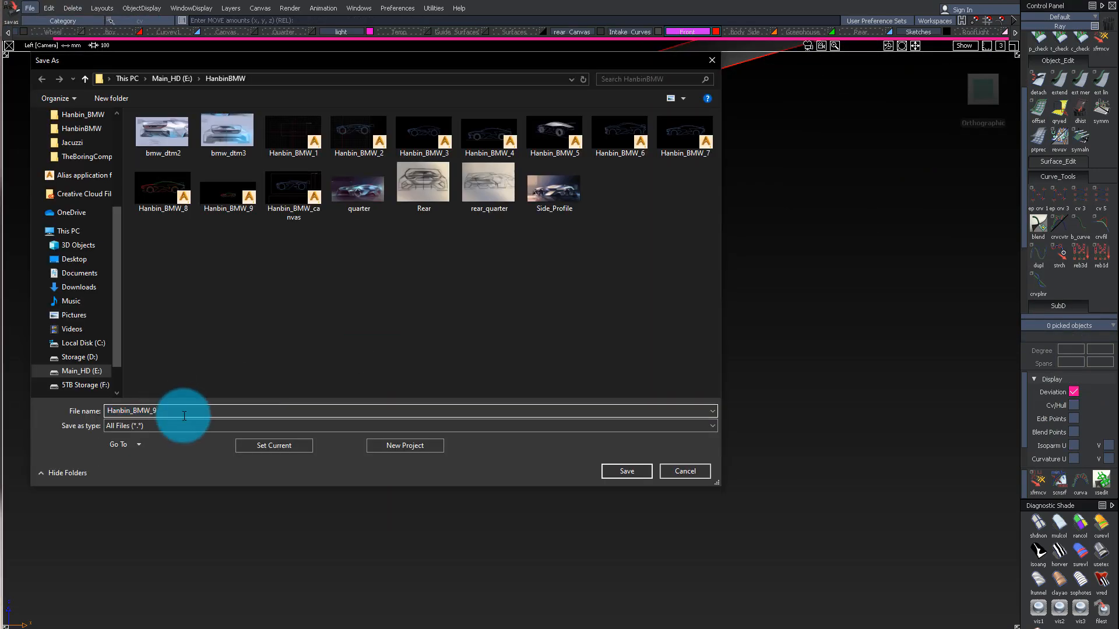
type("10")
key("Return")
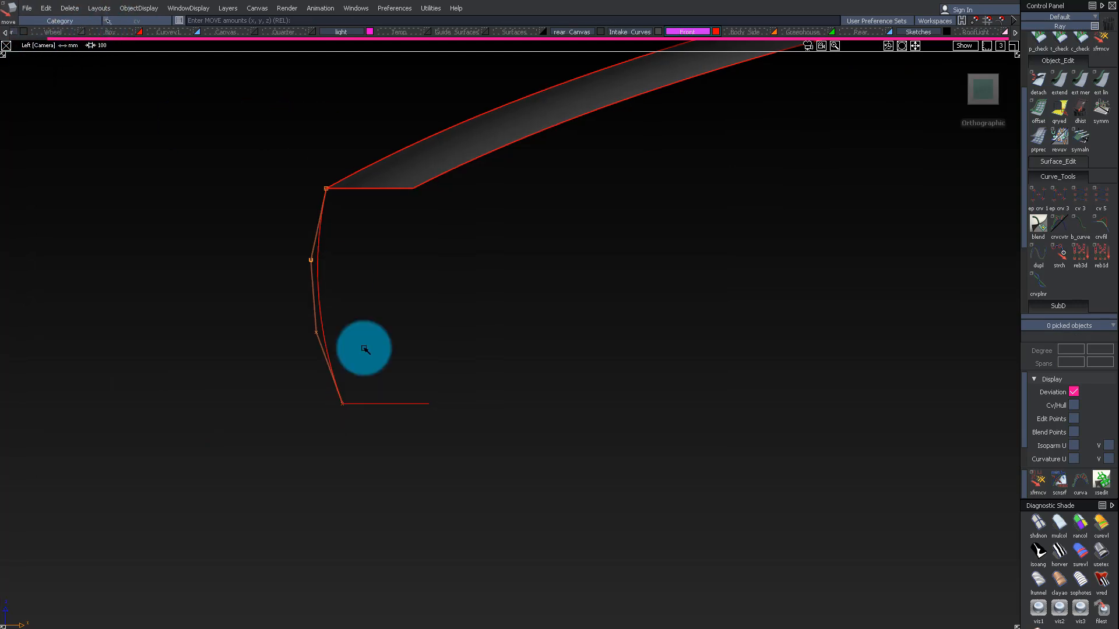
Step: Build a Monorail surface for the grille, using the hood's front edge as generation curve and the bowed centre curve as rail
left_click_drag(338, 224, 300, 100, "alt+shift")
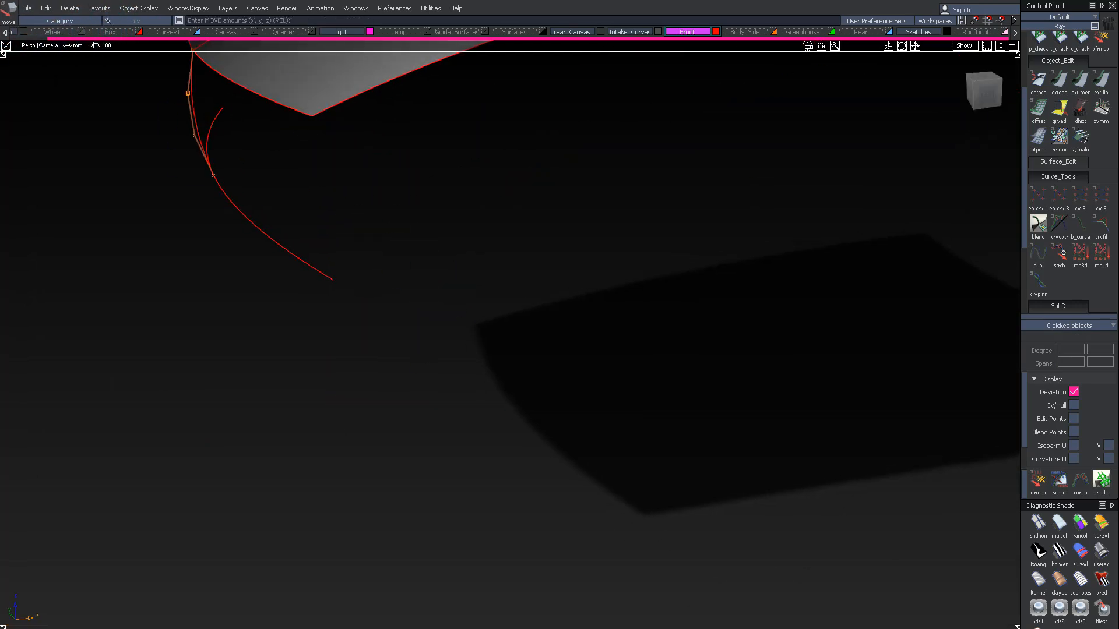
left_click_drag(429, 627, 417, 289, "alt+shift")
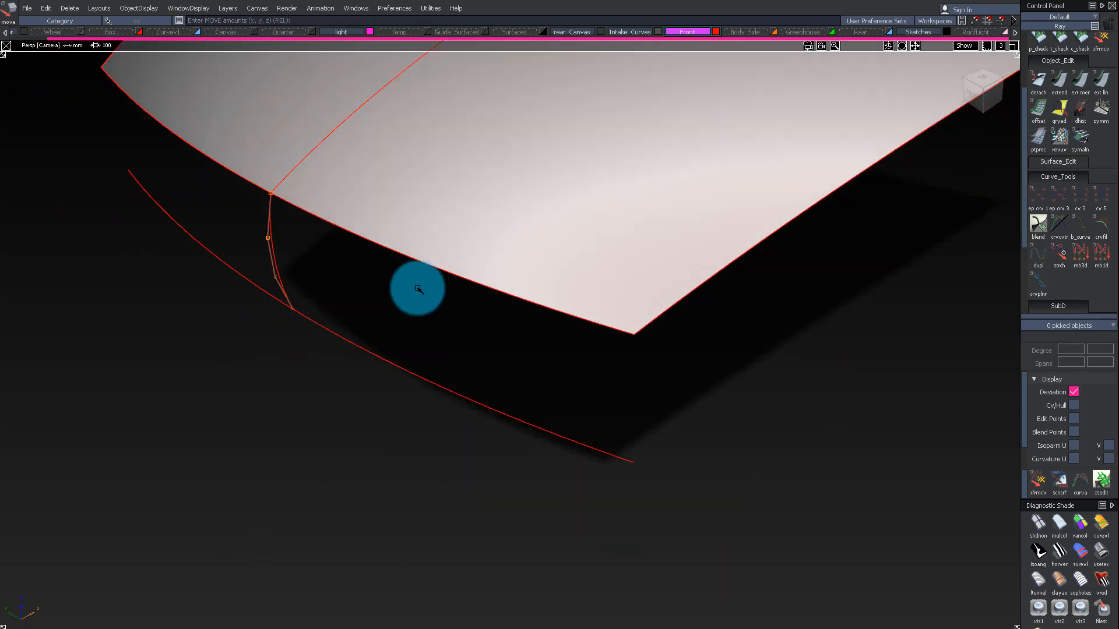
left_click(269, 236)
mouse_move(326, 479)
left_mouse_down("alt+shift")
mouse_move(282, 149)
mouse_move(183, 169)
left_mouse_up("alt+shift")
left_click_drag(540, 454, 531, 357, "ctrl+shift")
left_click_drag(809, 147, 702, 148)
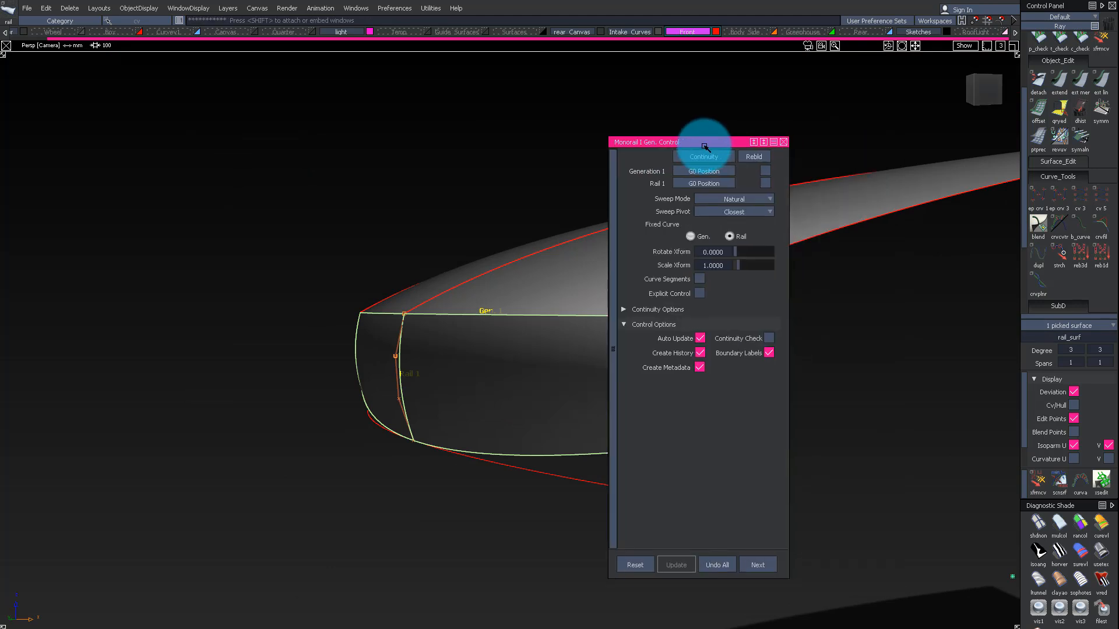
left_click_drag(362, 250, 242, 192, "alt+shift")
left_click_drag(262, 233, 782, 207, "alt+shift")
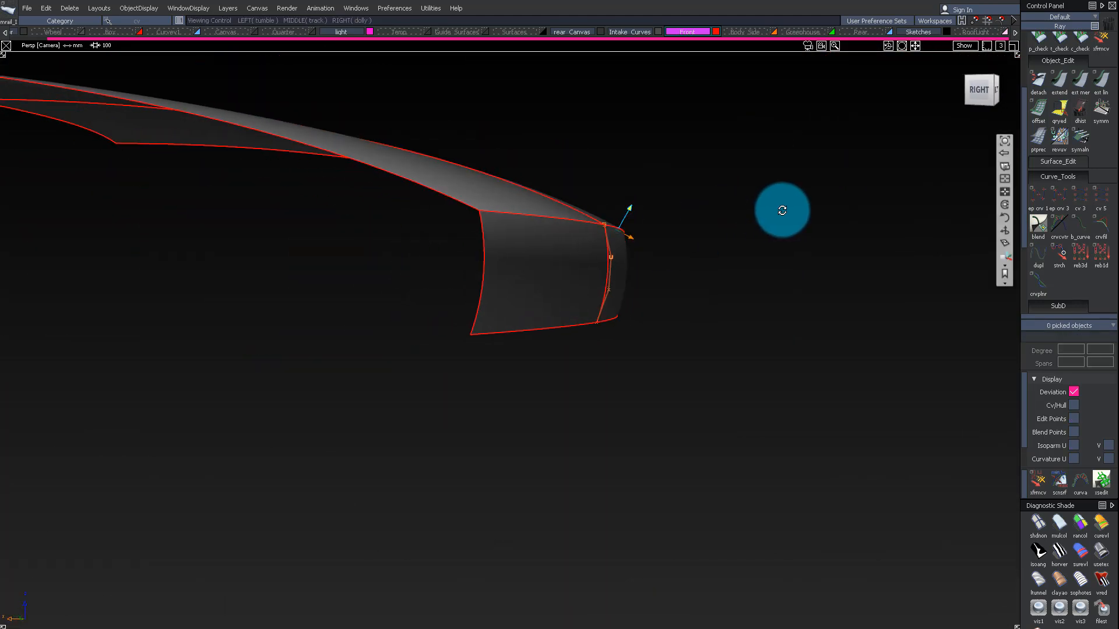
Step: In the right view, move the centre curve's lower inner control vertex down by about 4.14 mm in Z
left_click(986, 89)
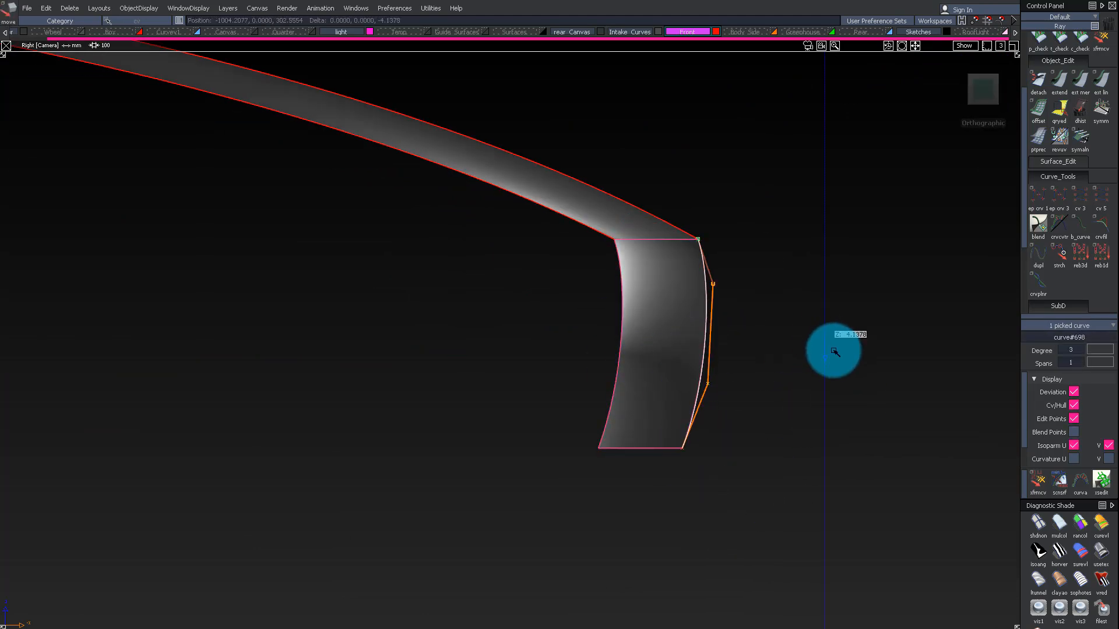
mouse_move(776, 262)
left_mouse_down("alt+shift")
mouse_move(802, 268)
mouse_move(498, 227)
mouse_move(498, 357)
mouse_move(669, 274)
mouse_move(655, 309)
mouse_move(717, 292)
mouse_move(650, 325)
mouse_move(602, 274)
mouse_move(670, 220)
mouse_move(712, 225)
mouse_move(675, 205)
mouse_move(701, 215)
mouse_move(612, 225)
mouse_move(674, 238)
mouse_move(665, 241)
mouse_move(463, 200)
mouse_move(27, 250)
mouse_move(355, 257)
mouse_move(587, 441)
mouse_move(668, 187)
mouse_move(715, 262)
mouse_move(746, 210)
mouse_move(722, 135)
mouse_move(400, 204)
mouse_move(407, 183)
mouse_move(584, 200)
mouse_move(382, 292)
mouse_move(408, 483)
left_mouse_up("alt+shift")
left_click_drag(408, 484, 471, 396, "ctrl+shift")
left_click_drag(471, 396, 434, 443)
left_click_drag(469, 401, 491, 484, "alt+shift")
mouse_move(661, 349)
left_mouse_down("alt+shift")
mouse_move(37, 449)
mouse_move(87, 420)
mouse_move(350, 407)
mouse_move(587, 263)
mouse_move(309, 294)
mouse_move(349, 280)
mouse_move(163, 287)
mouse_move(592, 242)
mouse_move(517, 295)
mouse_move(290, 250)
mouse_move(598, 254)
mouse_move(569, 250)
mouse_move(649, 237)
mouse_move(597, 275)
mouse_move(610, 240)
mouse_move(772, 232)
left_mouse_up("alt+shift")
Step: Project the grille opening curves onto the grille surface from the front view
left_click(982, 89)
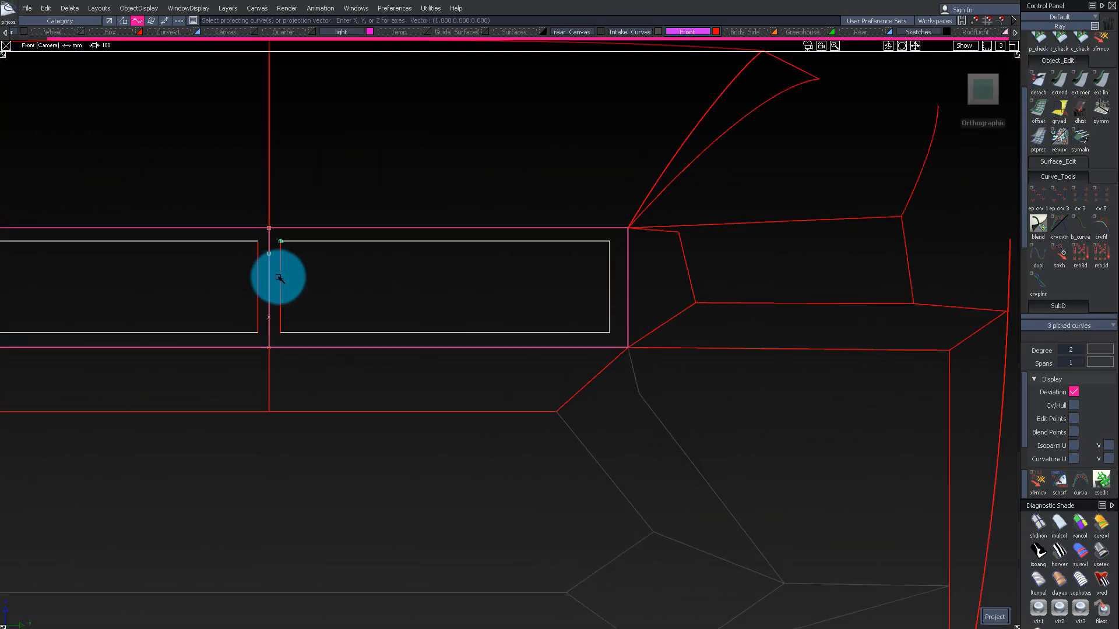
mouse_move(342, 303)
left_mouse_down("alt+shift")
mouse_move(402, 175)
mouse_move(297, 175)
mouse_move(513, 302)
mouse_move(923, 184)
mouse_move(847, 232)
mouse_move(432, 169)
mouse_move(362, 180)
mouse_move(368, 213)
mouse_move(637, 250)
mouse_move(627, 246)
left_mouse_up("alt+shift")
left_click(656, 274)
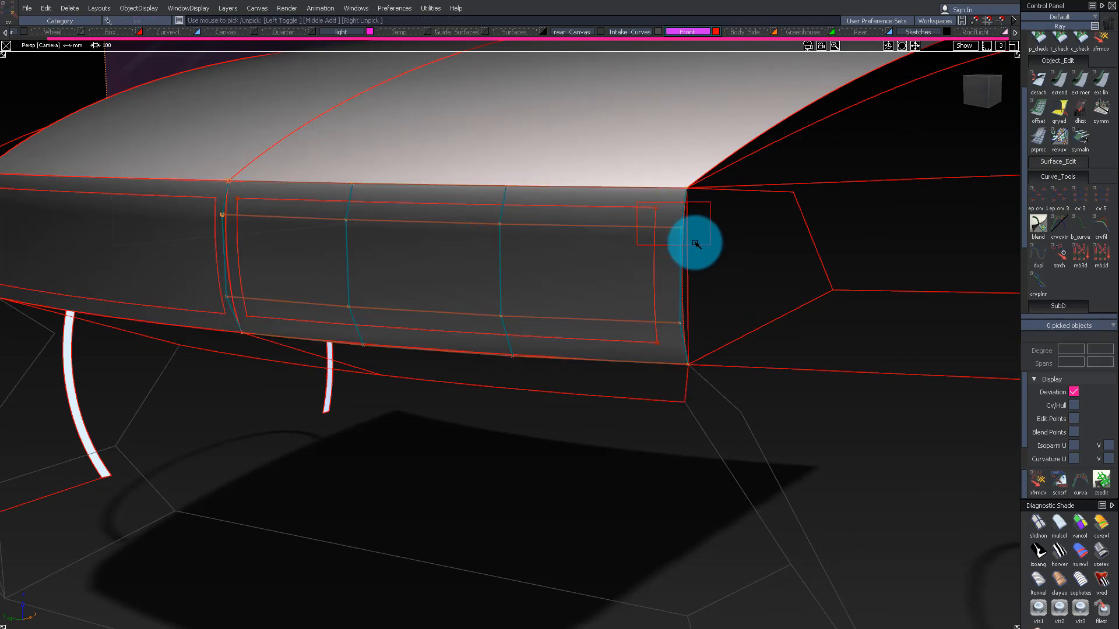
Step: Bow the grille opening's outer side curve outward by shifting its middle control vertex
left_click_drag(711, 246, 711, 246)
left_click_drag(402, 297, 353, 335, "alt+shift")
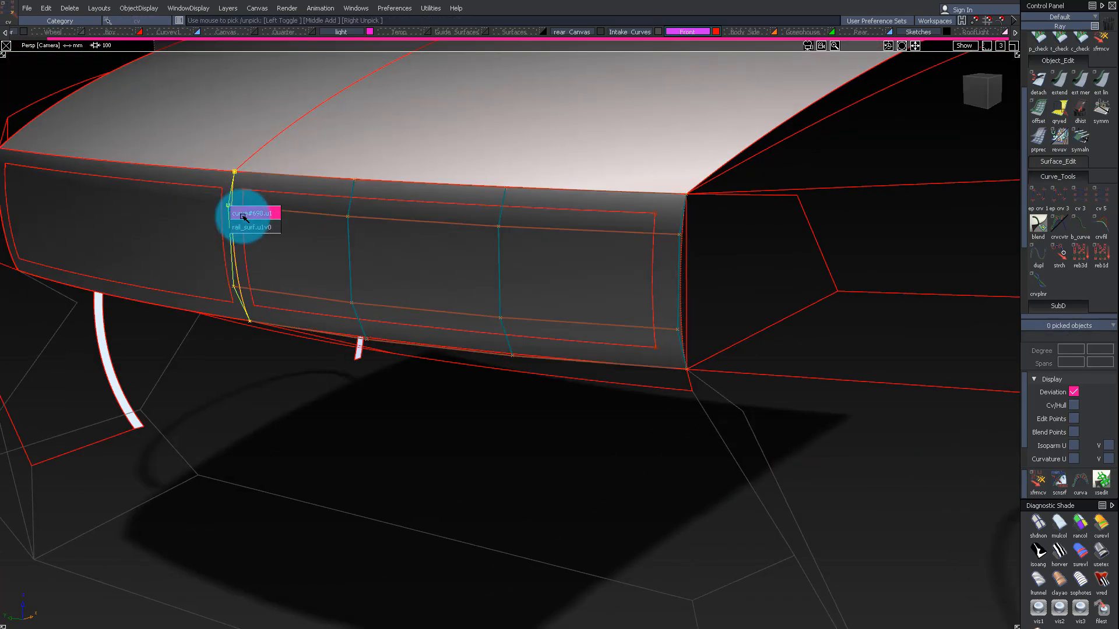
mouse_move(231, 266)
left_mouse_down("alt+shift")
mouse_move(78, 252)
mouse_move(117, 262)
left_mouse_up("alt+shift")
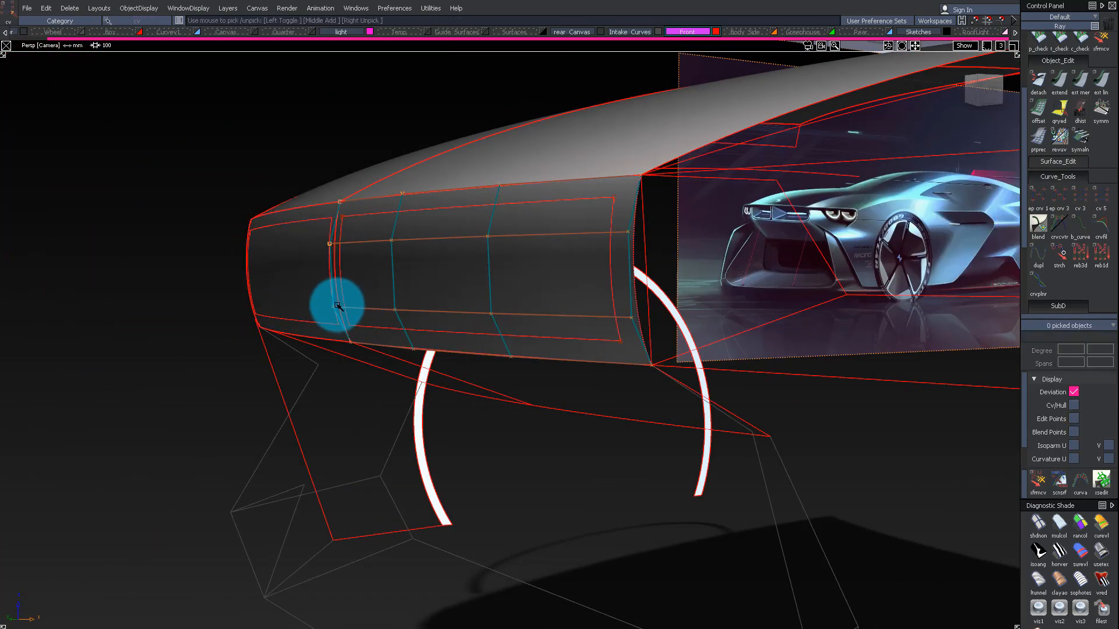
left_click_drag(313, 311, 350, 320, "ctrl+shift")
left_click_drag(257, 245, 654, 249, "alt+shift")
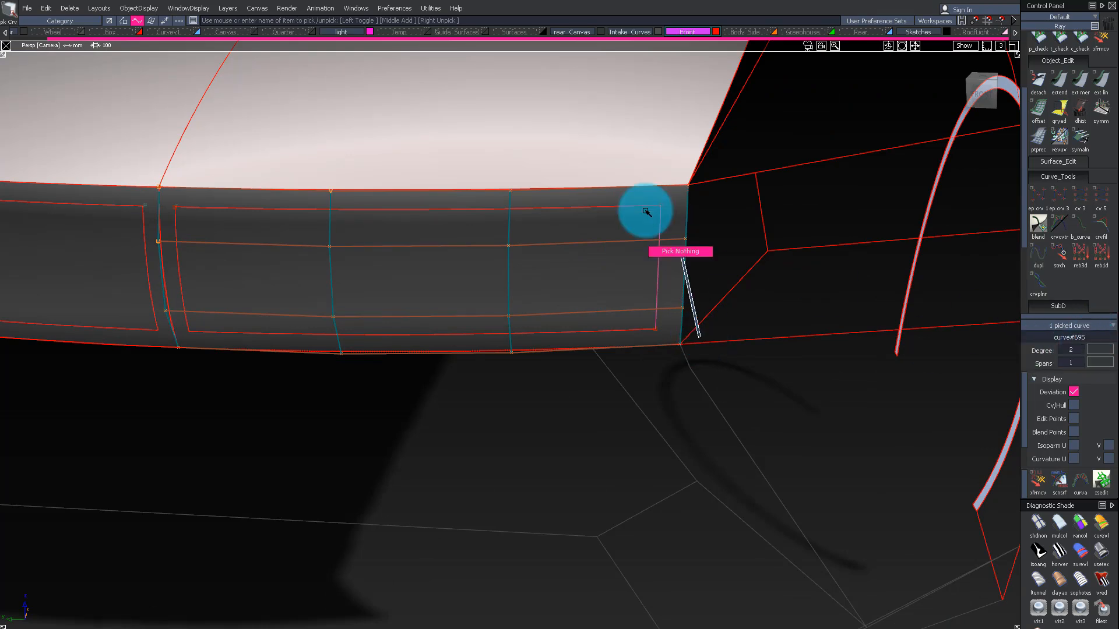
left_click(982, 92)
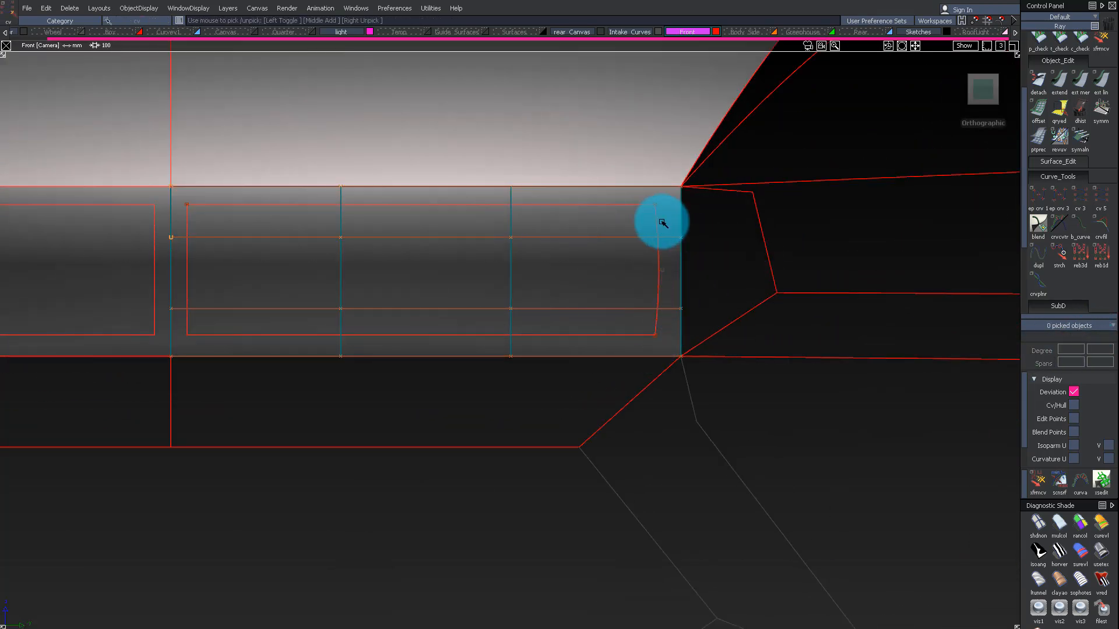
Step: In the front view, pick the two middle control vertices on the grille surface's outer edge for moving
middle_click_drag(722, 269, 723, 266, "ctrl+shift")
key("Return")
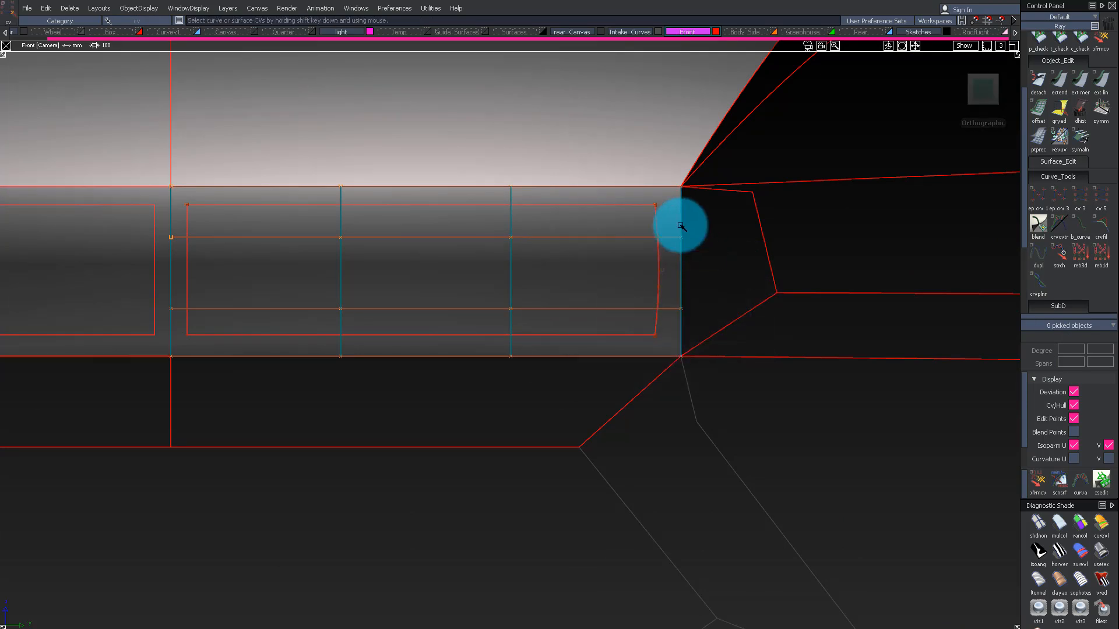
left_click_drag(708, 320, 708, 320)
left_click(682, 237)
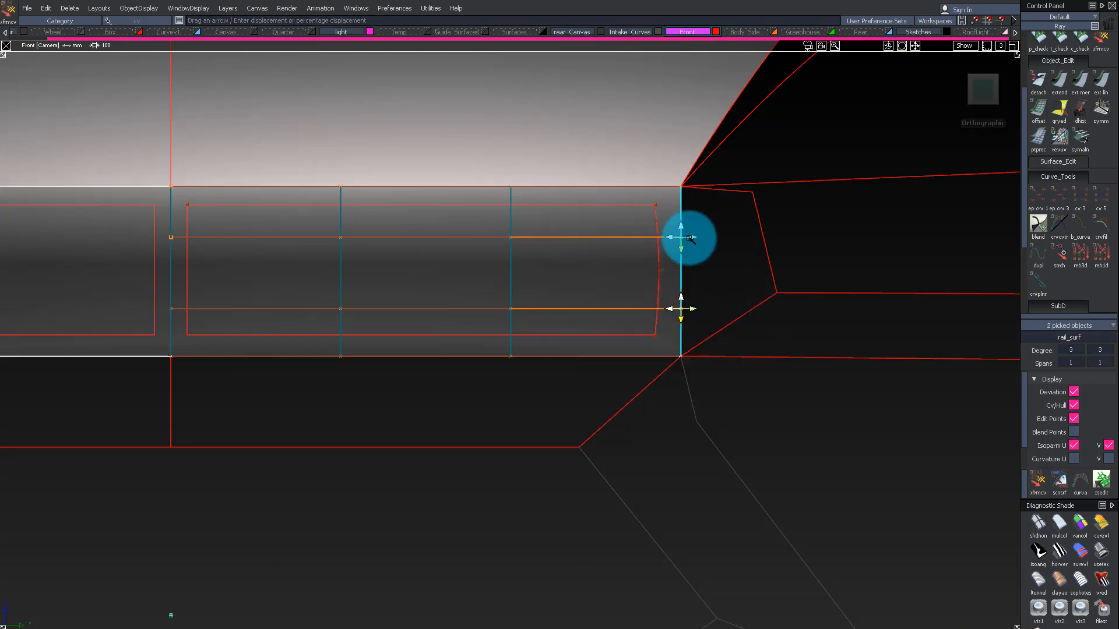
Step: Trim the opening out of the grille surface so that only the surrounding frame is kept
left_click_drag(722, 247, 587, 193, "alt+shift")
left_click(592, 343)
left_click(590, 447)
left_click_drag(590, 447, 619, 186, "alt+shift")
left_click(945, 608)
Step: Compare the trimmed grille frame with the side view and front reference sketches
mouse_move(549, 325)
left_mouse_down("alt+shift")
mouse_move(107, 305)
mouse_move(507, 262)
mouse_move(600, 292)
mouse_move(332, 317)
left_mouse_up("alt+shift")
right_click_drag(332, 317, 372, 315, "alt+shift")
left_click_drag(372, 315, 338, 289, "alt+shift")
left_click_drag(204, 304, 235, 284, "ctrl+shift")
mouse_move(843, 170)
right_mouse_down("alt+shift")
mouse_move(899, 268)
mouse_move(724, 305)
mouse_move(676, 297)
right_mouse_up("alt+shift")
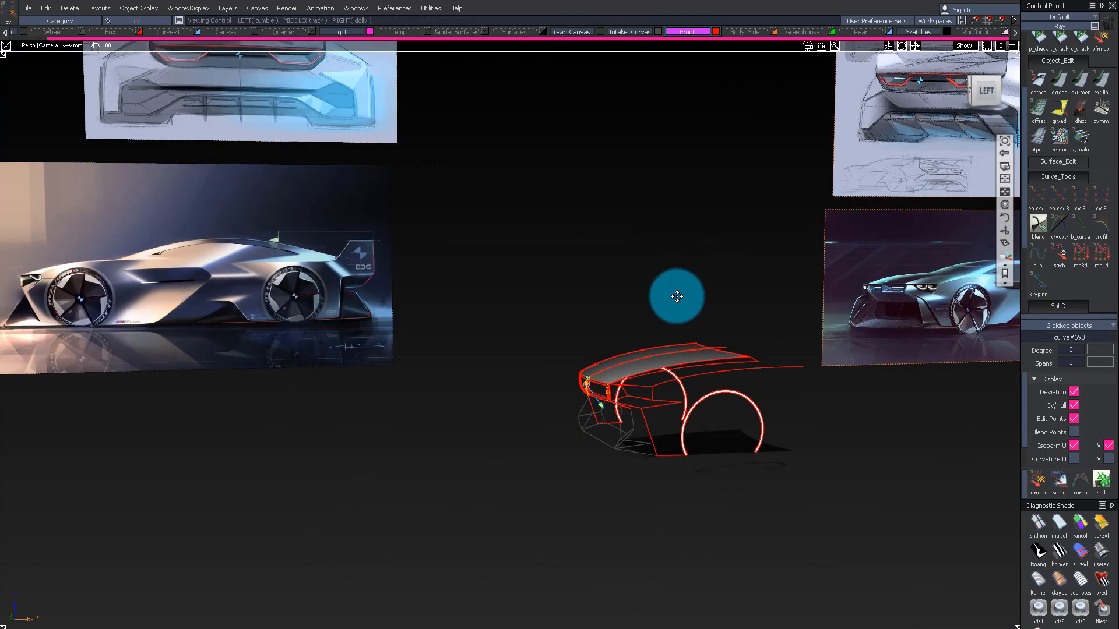
middle_click_drag(699, 293, 726, 288, "alt+shift")
middle_click_drag(41, 280, 550, 332, "alt+shift")
left_click_drag(550, 332, 518, 328, "alt+shift")
middle_click_drag(518, 327, 175, 298, "alt+shift")
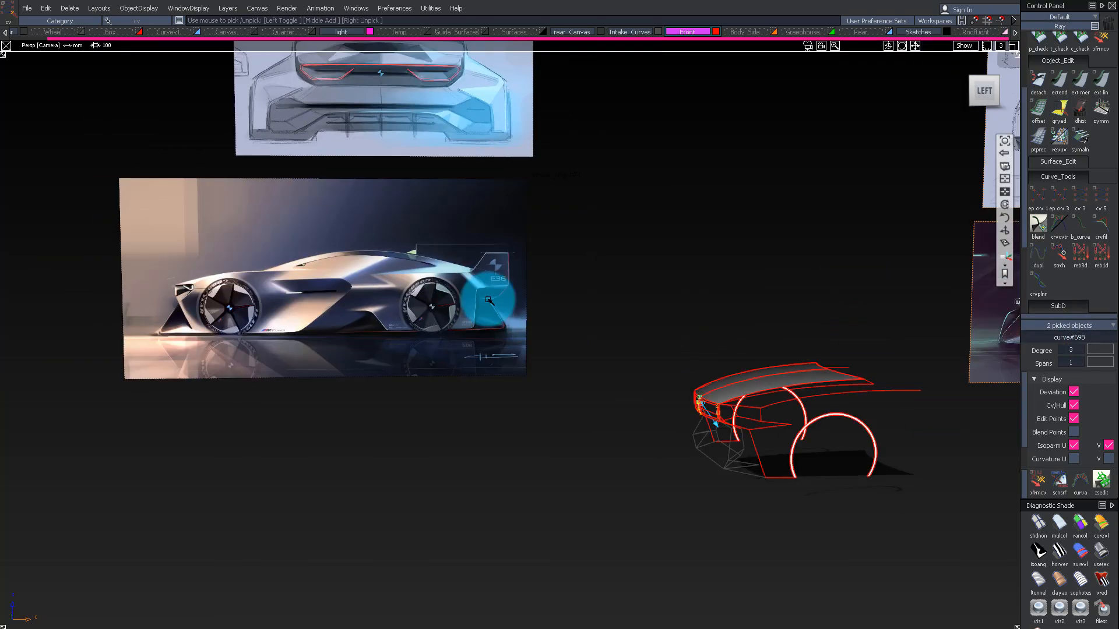
scroll(841, 330, "up", 10)
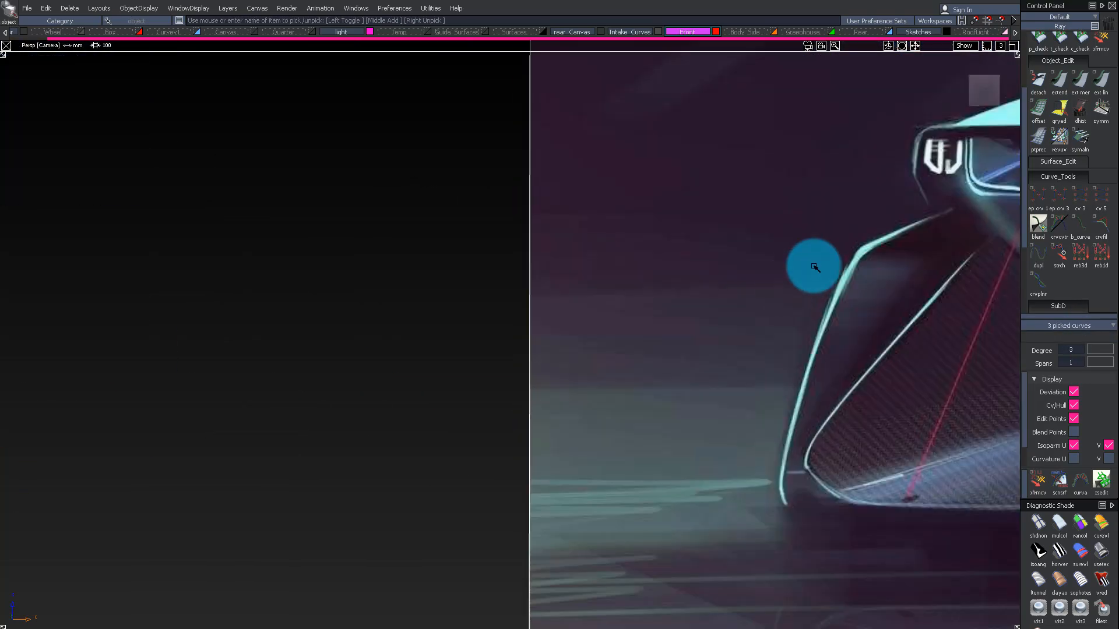
mouse_move(815, 266)
middle_mouse_down("alt+shift")
mouse_move(697, 258)
mouse_move(767, 268)
middle_mouse_up("alt+shift")
right_click_drag(626, 228, 544, 267, "alt+shift")
middle_click_drag(545, 268, 605, 272, "alt+shift")
right_click_drag(604, 272, 577, 284, "alt+shift")
middle_click_drag(577, 284, 576, 302, "alt+shift")
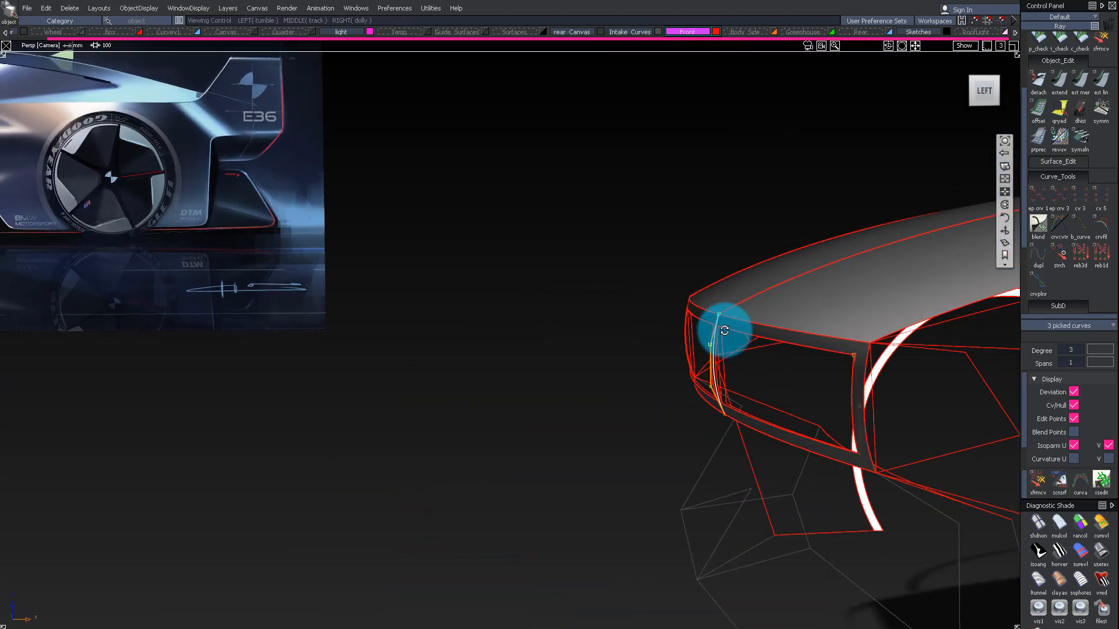
Step: Pick the control vertices of the grille's centre profile curve for moving
right_click_drag(724, 327, 655, 368, "alt+shift")
left_click_drag(723, 464, 724, 468)
left_click_drag(702, 470, 606, 477, "alt+shift")
middle_click_drag(577, 476, 572, 424, "ctrl+shift")
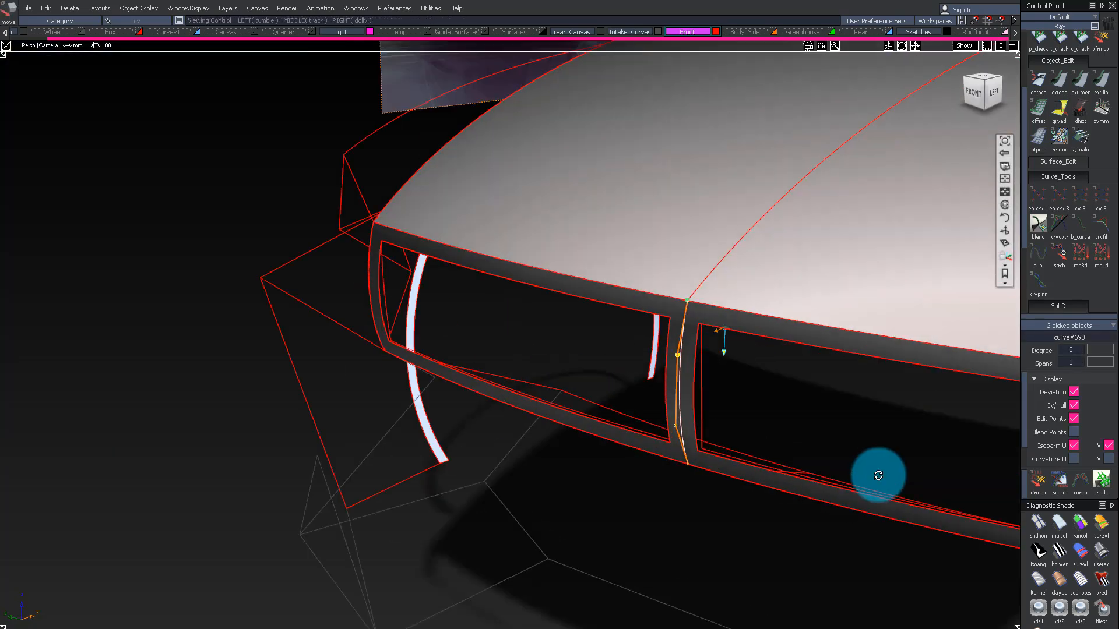
left_click_drag(877, 472, 460, 272, "alt+shift")
left_click_drag(555, 312, 556, 384, "ctrl+shift")
left_click_drag(685, 372, 690, 438)
Step: Isolate the grille frame surface and pick its hulls for reshaping
left_click_drag(501, 380, 270, 428, "alt+shift")
left_click_drag(603, 356, 602, 437, "ctrl+shift")
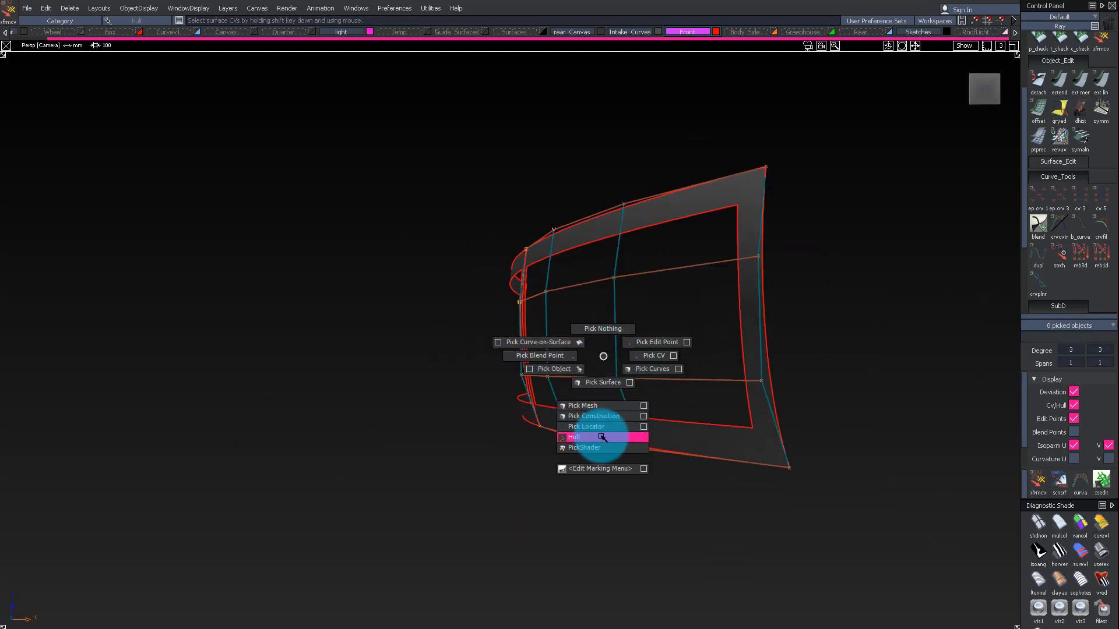
left_click_drag(646, 369, 645, 464, "ctrl+shift")
left_click_drag(538, 430, 669, 265, "ctrl+shift")
Step: Untrim the grille surface and delete the opening's outer side curve on surface
left_click(979, 89)
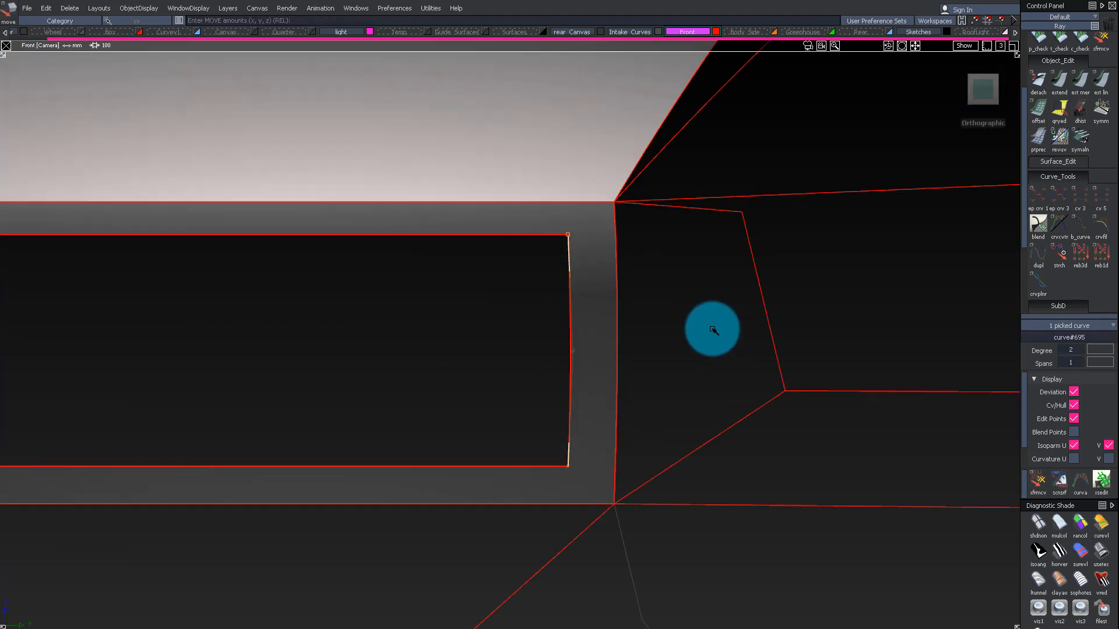
right_click_drag(731, 193, 728, 228, "alt+shift")
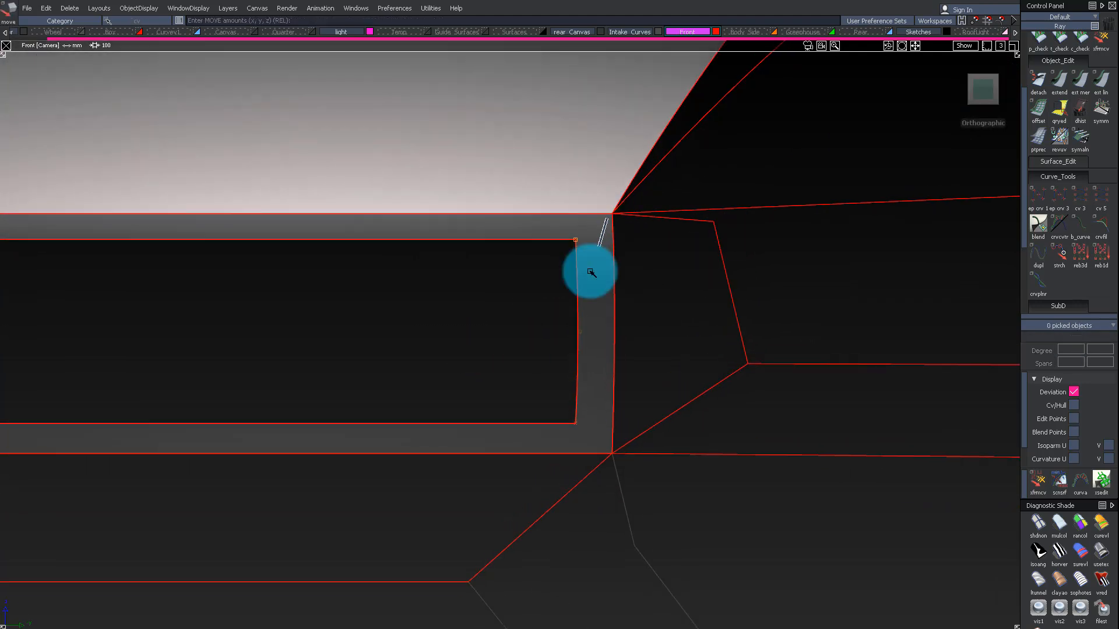
left_click(607, 218)
left_click_drag(679, 216, 602, 327, "alt+shift")
left_click(564, 421)
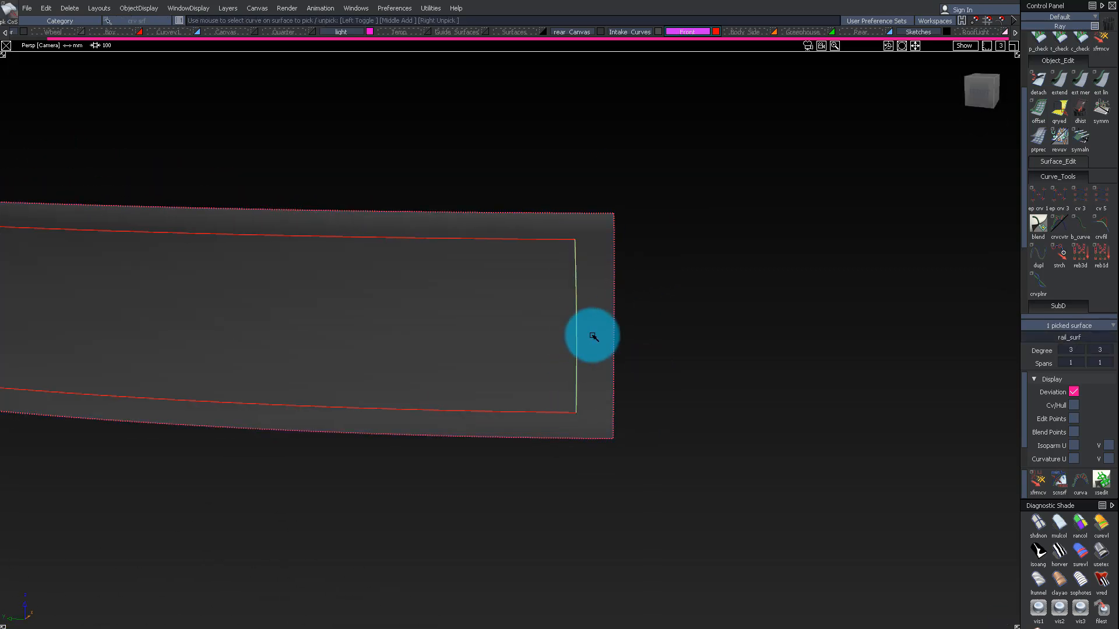
Step: Insert a curve on surface at parameter 0.95 near the outer end of the grille surface
left_click_drag(573, 343, 522, 301, "alt+shift")
left_click_drag(408, 225, 506, 318, "alt+shift")
middle_click_drag(506, 317, 614, 334, "alt+shift")
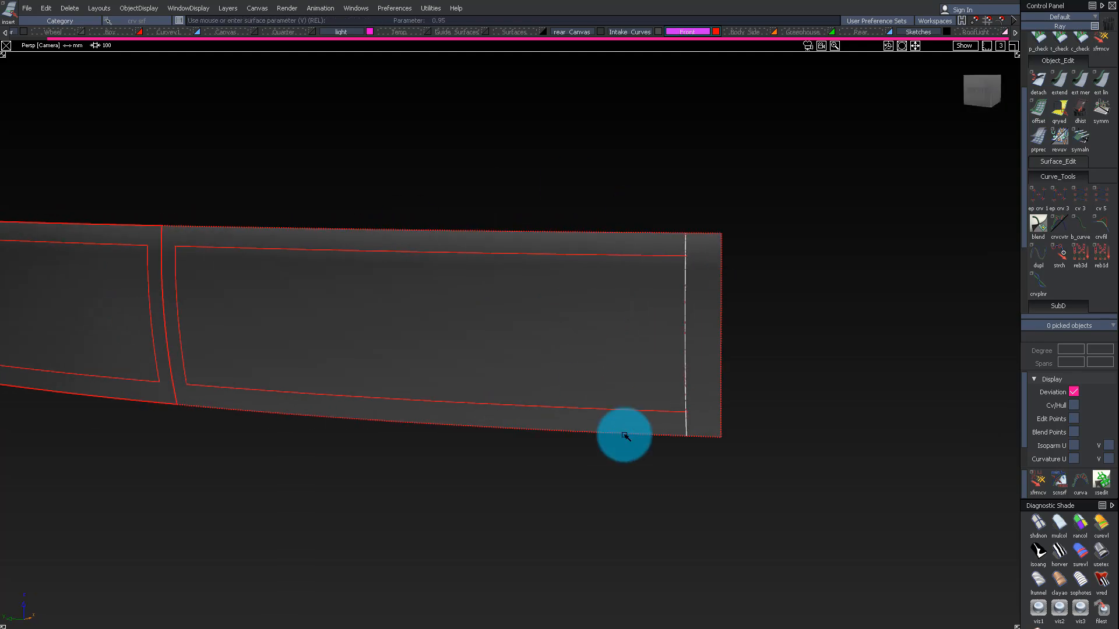
left_click(217, 242)
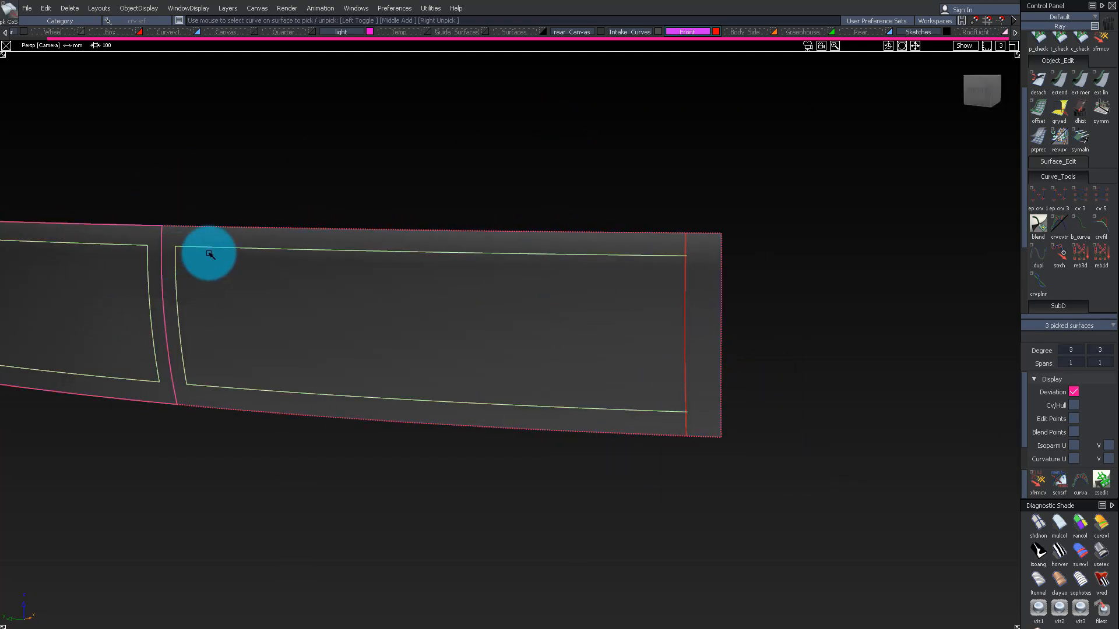
Step: Measure the curve-to-curve deviation between the grille's centre line and the opening's adjacent side curve
right_click_drag(178, 282, 259, 306, "alt+shift")
middle_click_drag(258, 305, 442, 313, "alt+shift")
left_click(763, 557)
left_click(832, 558)
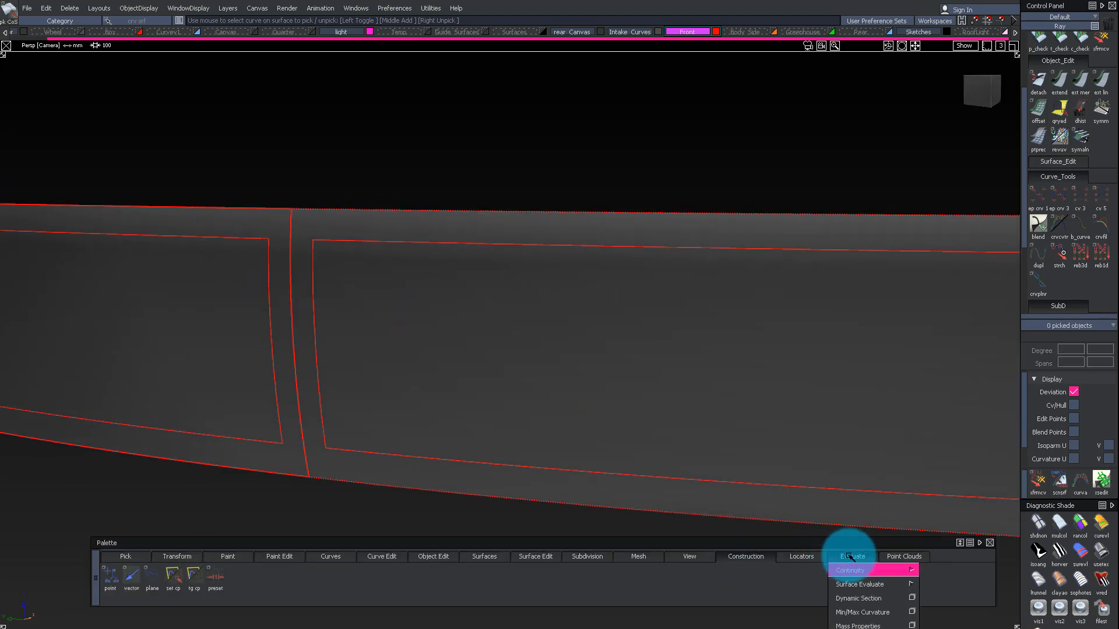
left_click_drag(824, 543, 817, 502)
left_click(793, 515)
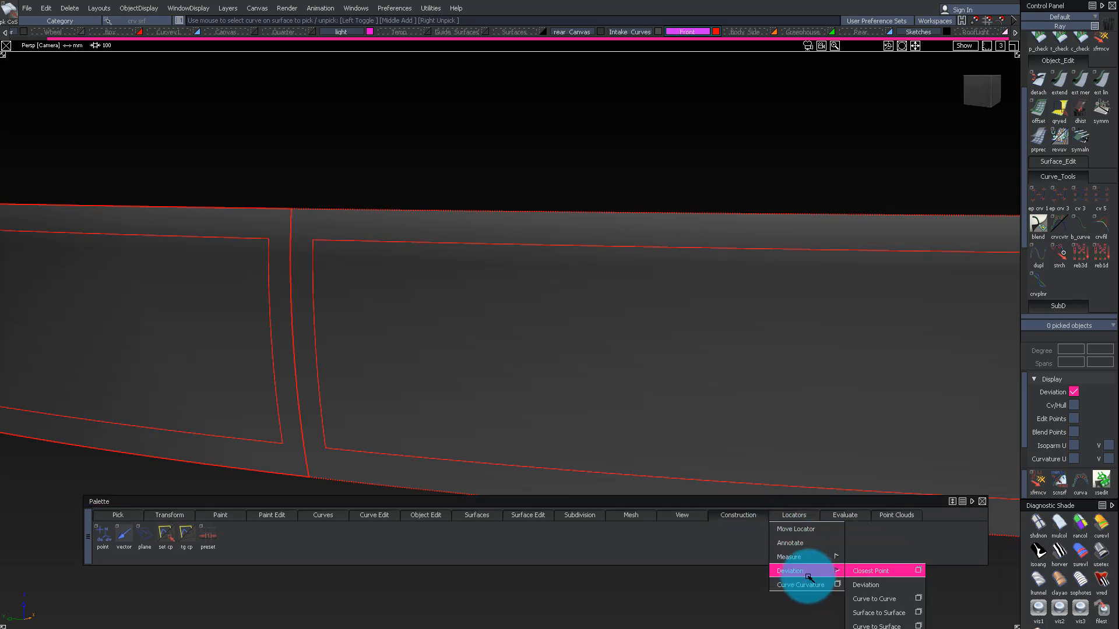
left_click(876, 586)
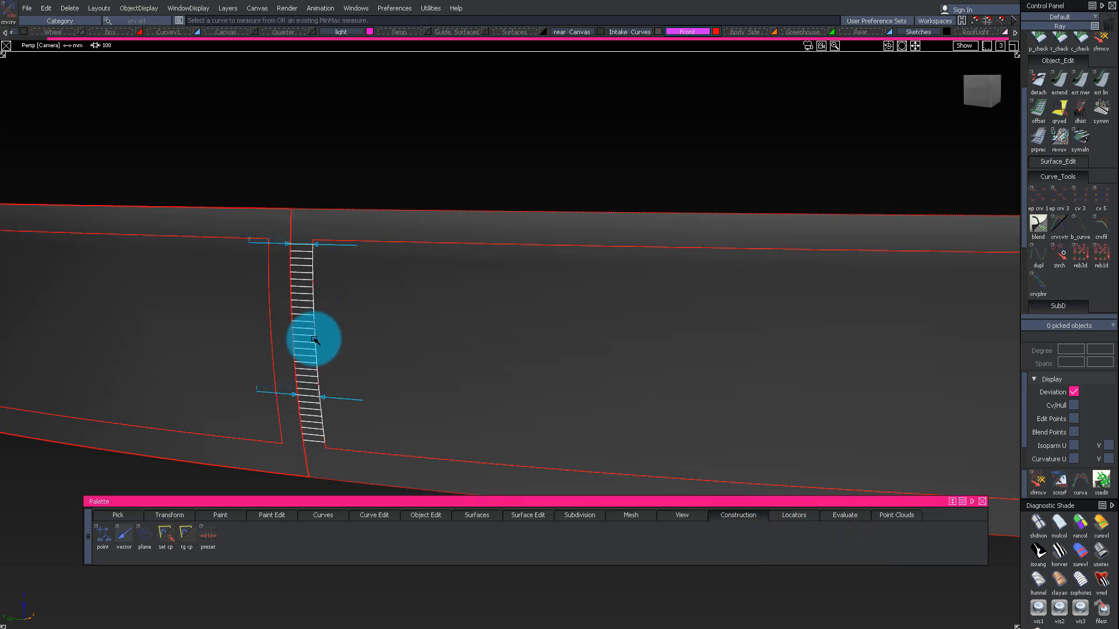
right_click_drag(319, 285, 373, 288, "alt+shift")
left_click_drag(373, 288, 315, 309, "alt+shift")
left_click_drag(333, 347, 495, 339, "alt+shift")
right_click_drag(496, 340, 460, 336, "alt+shift")
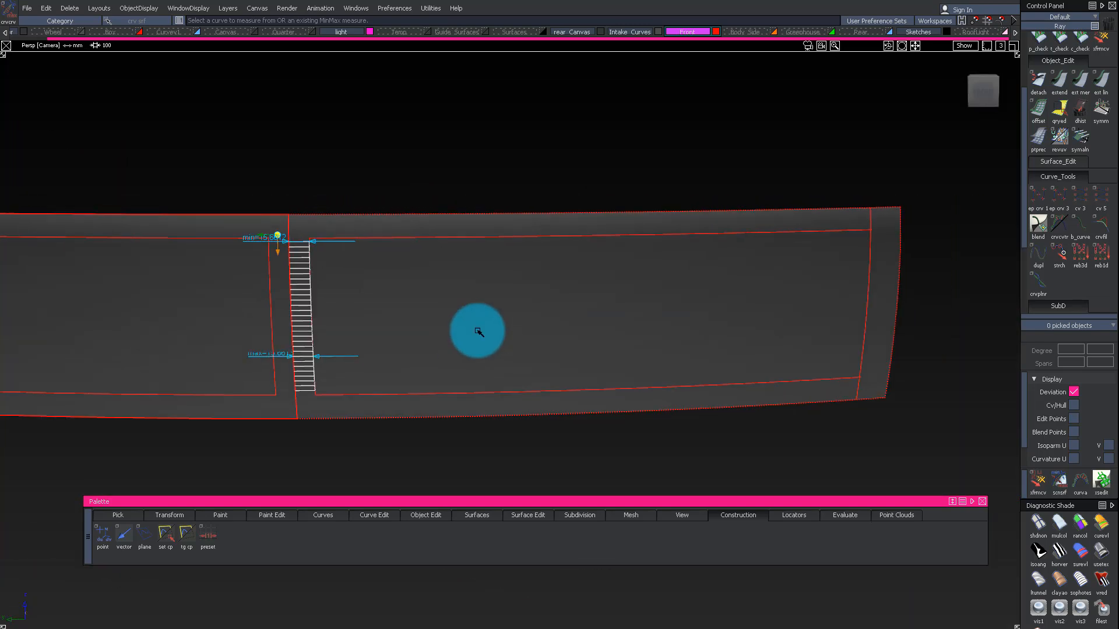
left_click_drag(459, 336, 372, 371, "alt+shift")
Step: Delete all opening curves on surface from the untrimmed grille surfaces
left_click_drag(492, 215, 434, 152, "ctrl+shift")
left_click_drag(993, 507, 993, 508)
key("Delete")
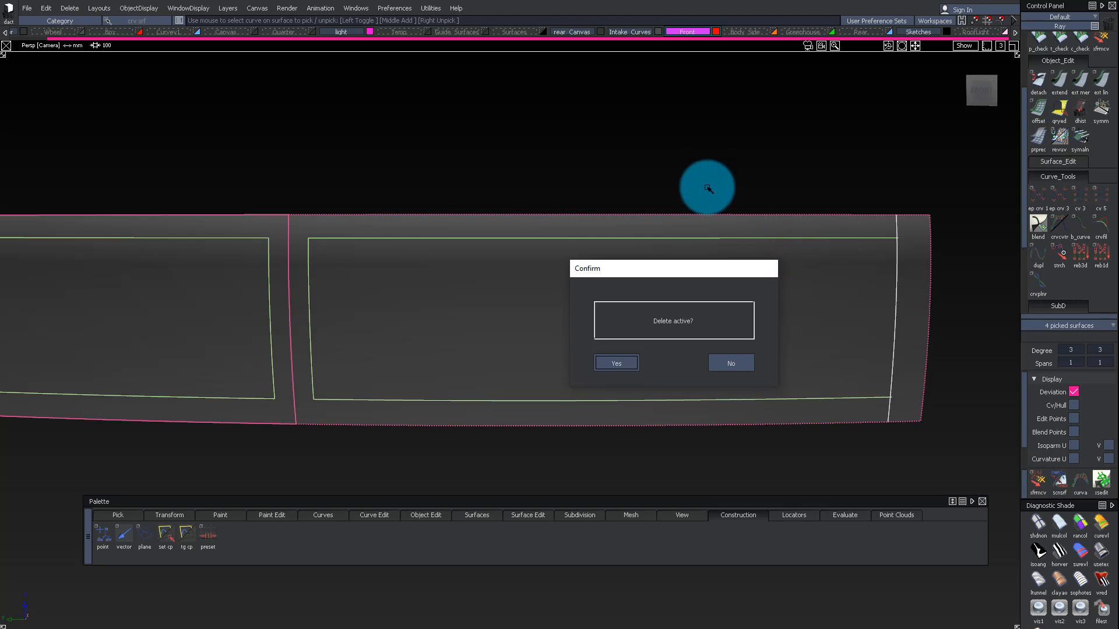
key("Return")
Step: Create curves on surface along the grille's outer edges and centre line using Tubular Offset with radius 15
scroll(1079, 112, "down", 2)
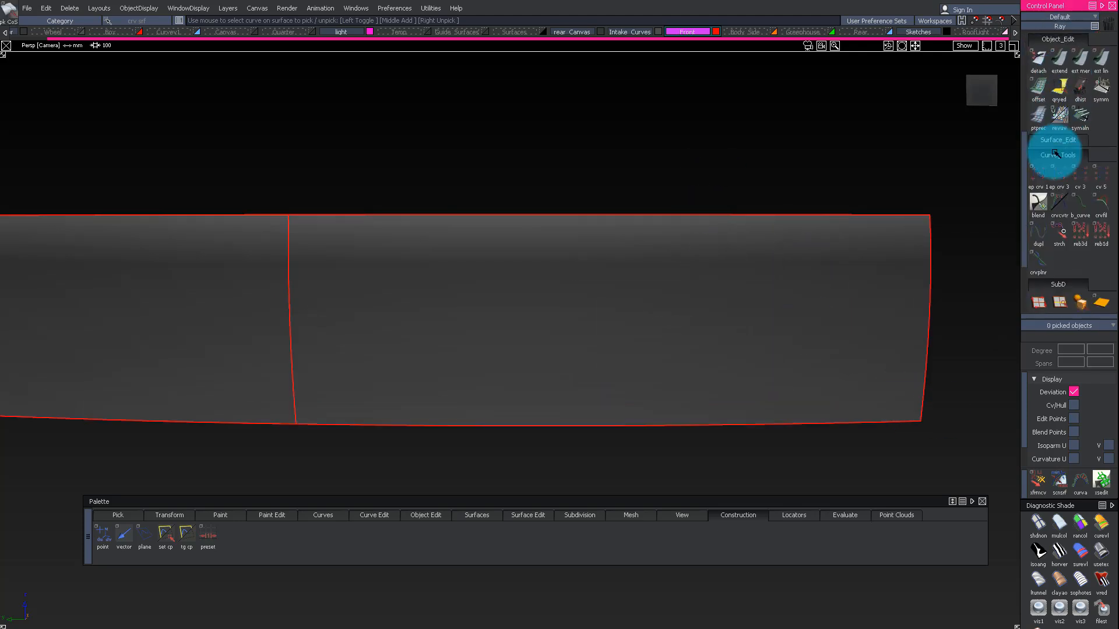
left_click(1062, 124)
left_click(1080, 172)
type("1")
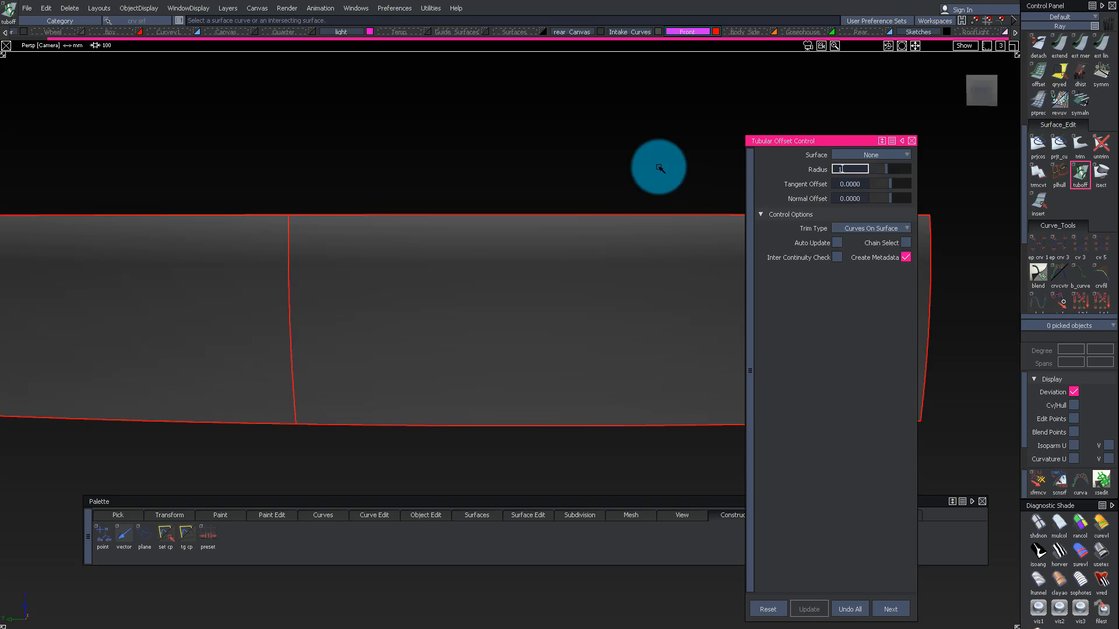
type("5")
left_click(418, 299)
left_click(890, 610)
left_click(290, 338)
left_click(890, 610)
left_click(572, 426)
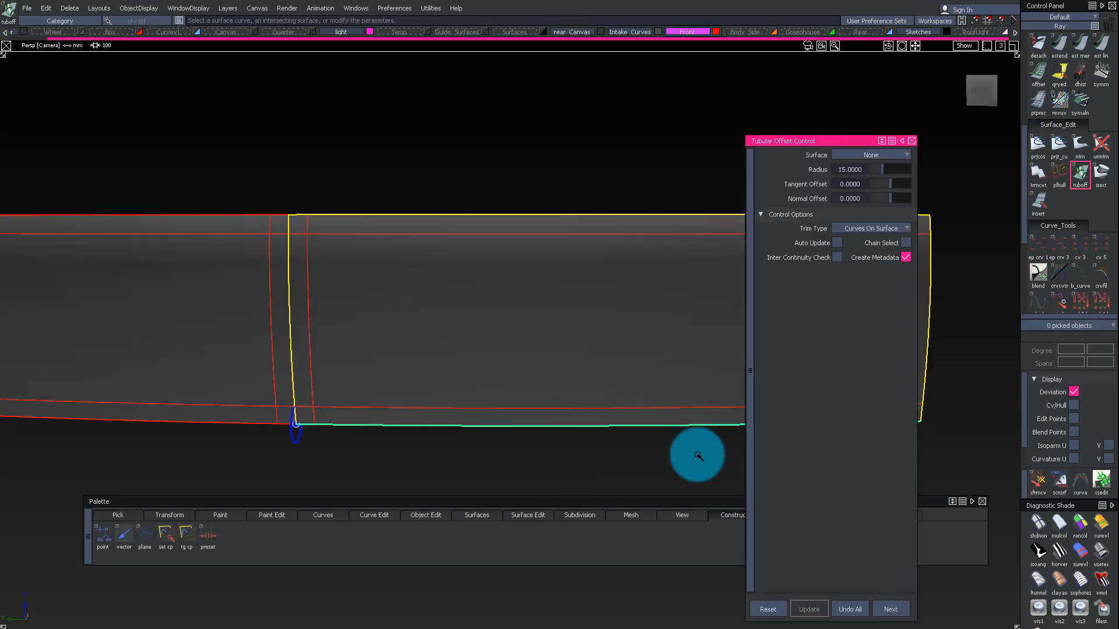
left_click(890, 610)
Step: Discard the inner regions of the grille surface with Trim and show the hidden geometry again
middle_click_drag(476, 297, 201, 198, "alt+shift")
left_click(662, 228)
key("ctrl+t")
left_click(558, 263)
left_click(622, 233)
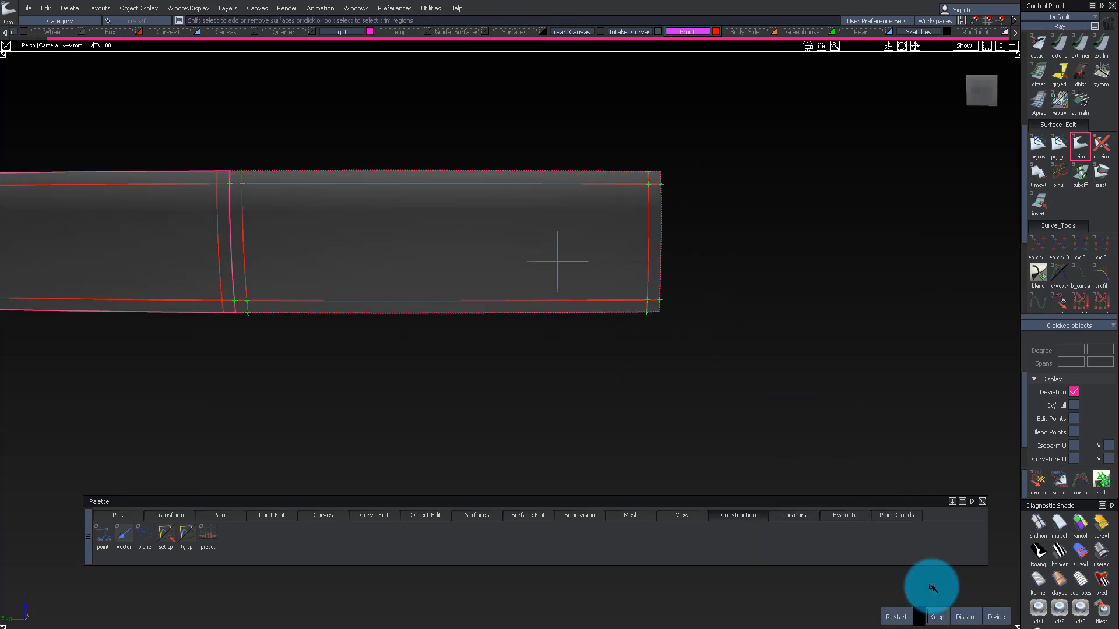
left_click(967, 617)
key("ctrl+h")
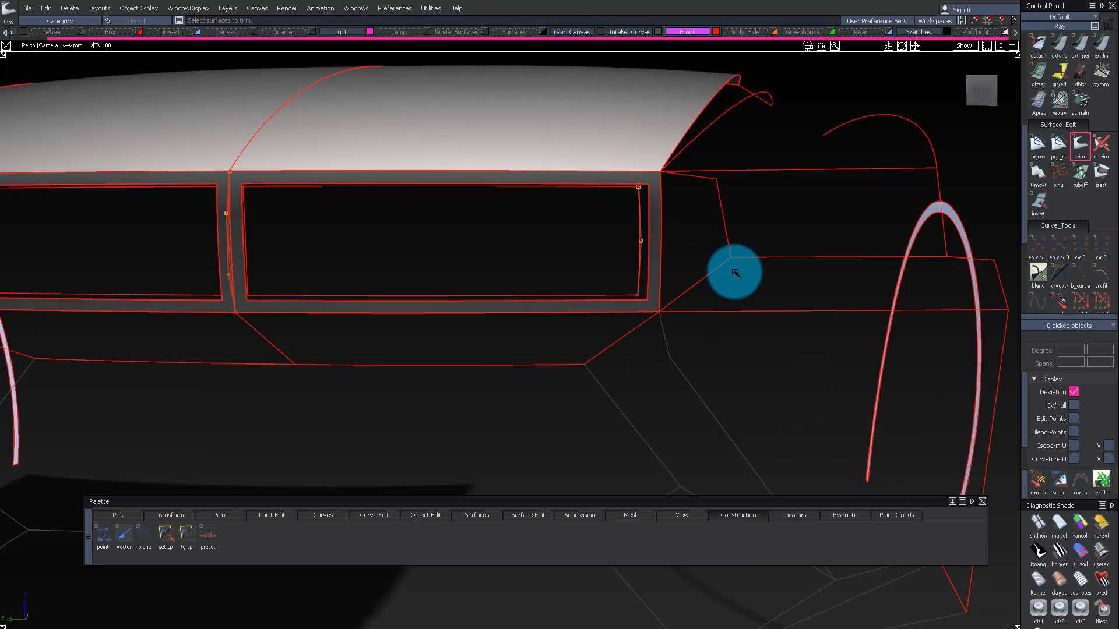
Step: Delete the old construction curves around the grille opening and along its centre line
left_click_drag(757, 317, 575, 338, "alt+shift")
left_click_drag(538, 207, 590, 253, "ctrl+shift")
key("Delete")
left_click(590, 342)
key("Delete")
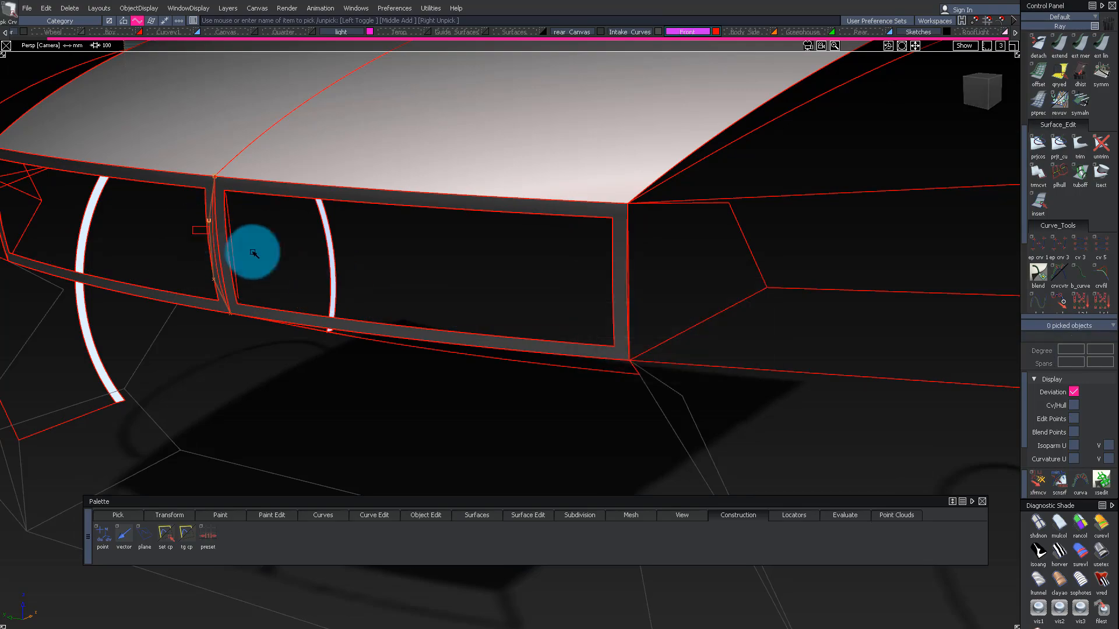
mouse_move(253, 247)
left_mouse_down("alt+shift")
mouse_move(275, 195)
mouse_move(680, 199)
mouse_move(470, 232)
mouse_move(160, 251)
left_mouse_up("alt+shift")
right_click_drag(161, 250, 387, 237, "alt+shift")
mouse_move(387, 237)
left_mouse_down("alt+shift")
mouse_move(464, 369)
mouse_move(512, 400)
mouse_move(357, 227)
mouse_move(598, 192)
mouse_move(603, 235)
mouse_move(302, 279)
mouse_move(452, 373)
left_mouse_up("alt+shift")
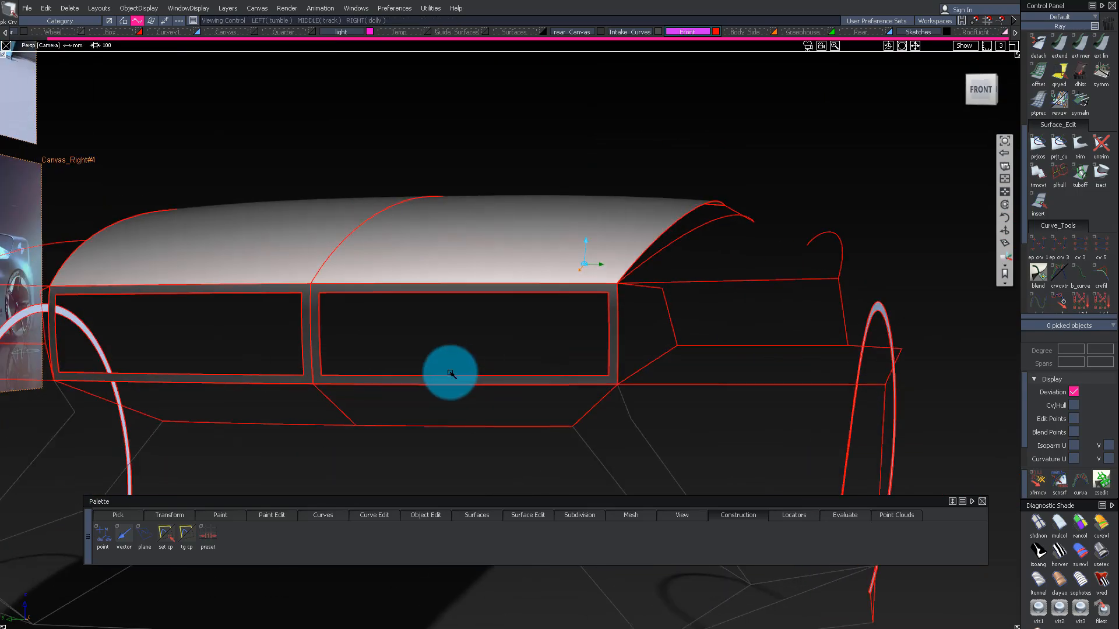
Step: Isolate the grille frame together with the straight centre curve running down from its lower edge
right_click_drag(452, 372, 335, 405, "alt+shift")
left_click(426, 406)
left_click(330, 386)
key("alt+h")
Step: Raise the lower centre curve to degree 3 and bow it slightly downward in the left view
left_click_drag(466, 327, 263, 309, "alt+shift")
left_click_drag(460, 424, 532, 463)
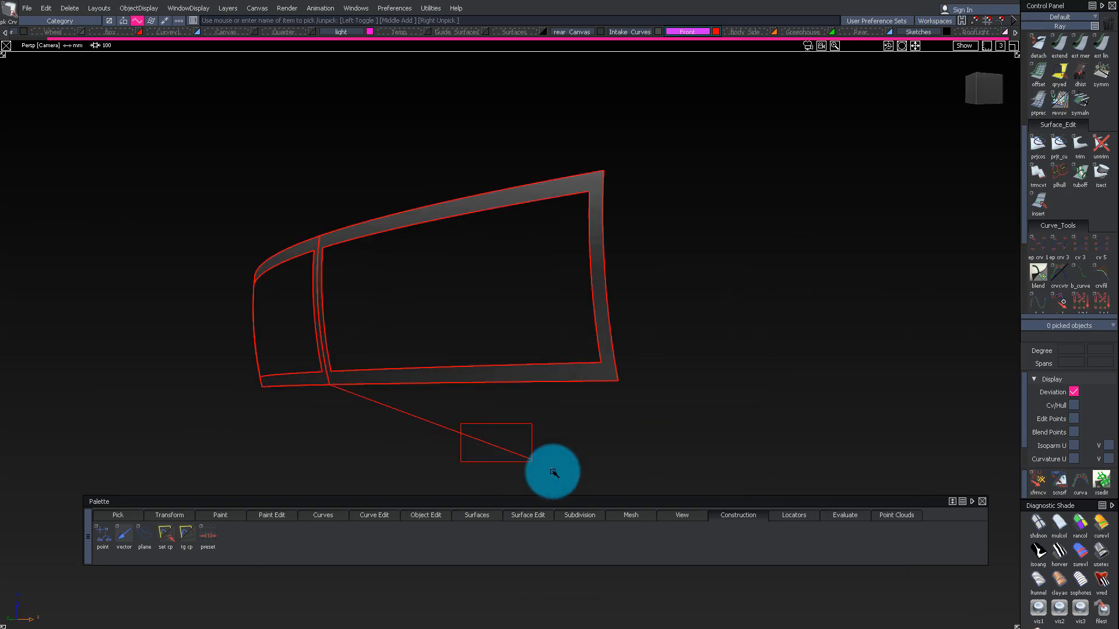
left_click(991, 89)
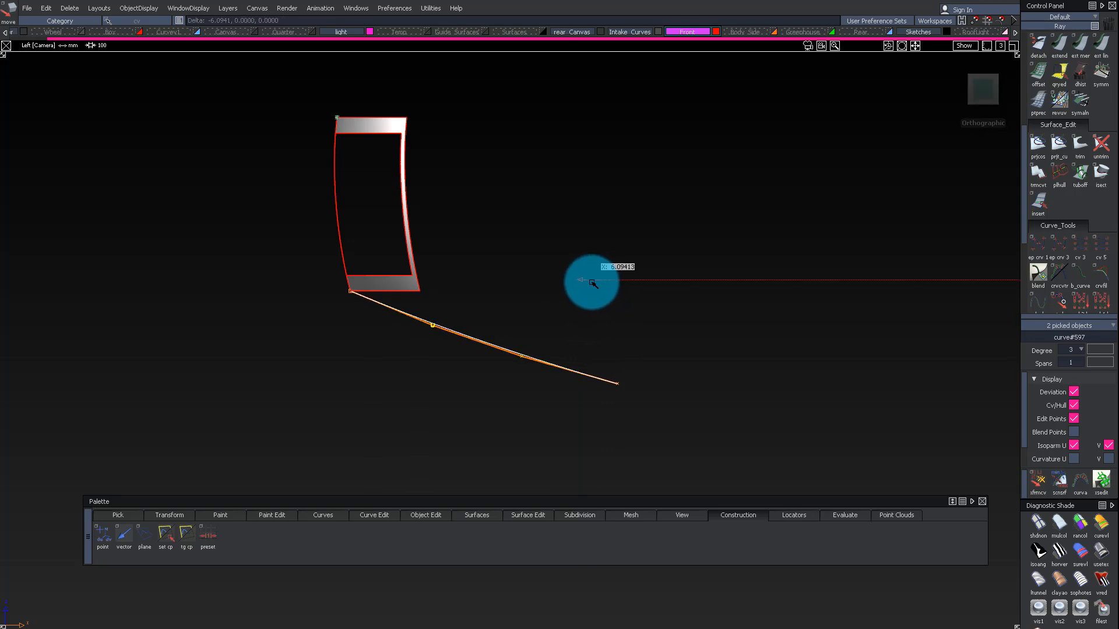
left_click_drag(588, 292, 495, 271, "ctrl+shift")
Step: Build a Monorail surface below the grille using the frame's lower edge as generation curve and the lower centre curve as rail
left_click_drag(377, 247, 536, 272, "alt+shift")
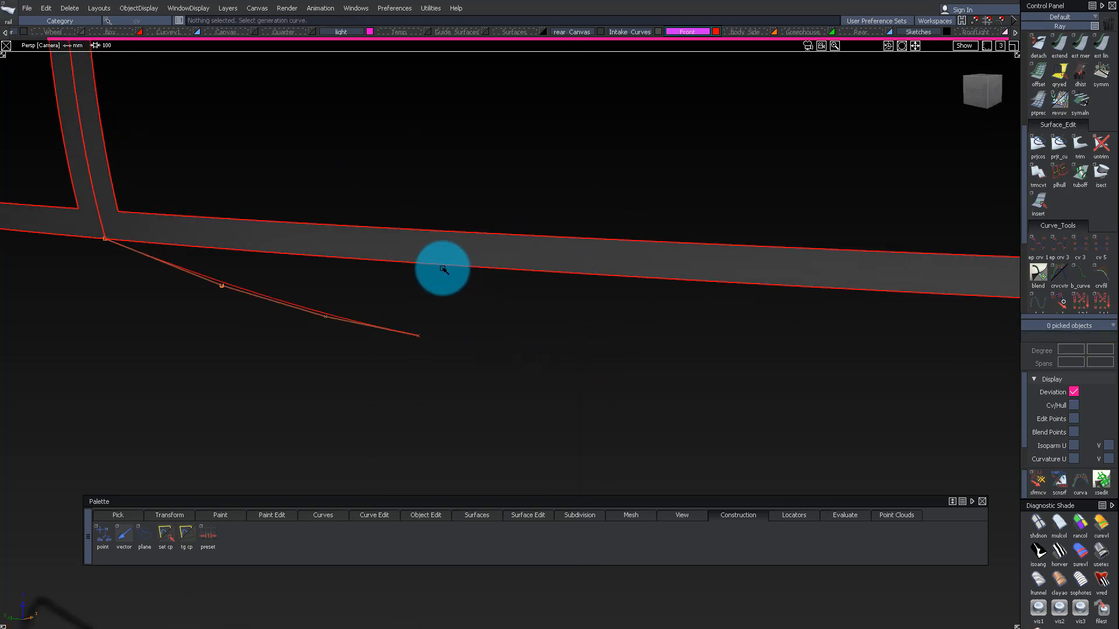
left_click(448, 269)
left_click(298, 300)
right_click_drag(419, 332, 349, 309, "alt+shift")
left_click_drag(408, 315, 678, 379, "alt+shift")
left_click(661, 312, "alt+shift")
left_click_drag(701, 310, 699, 163, "alt+shift")
right_click_drag(700, 163, 576, 155, "alt+shift")
left_click_drag(418, 175, 465, 458, "alt+shift")
right_click_drag(636, 322, 605, 322, "ctrl+shift")
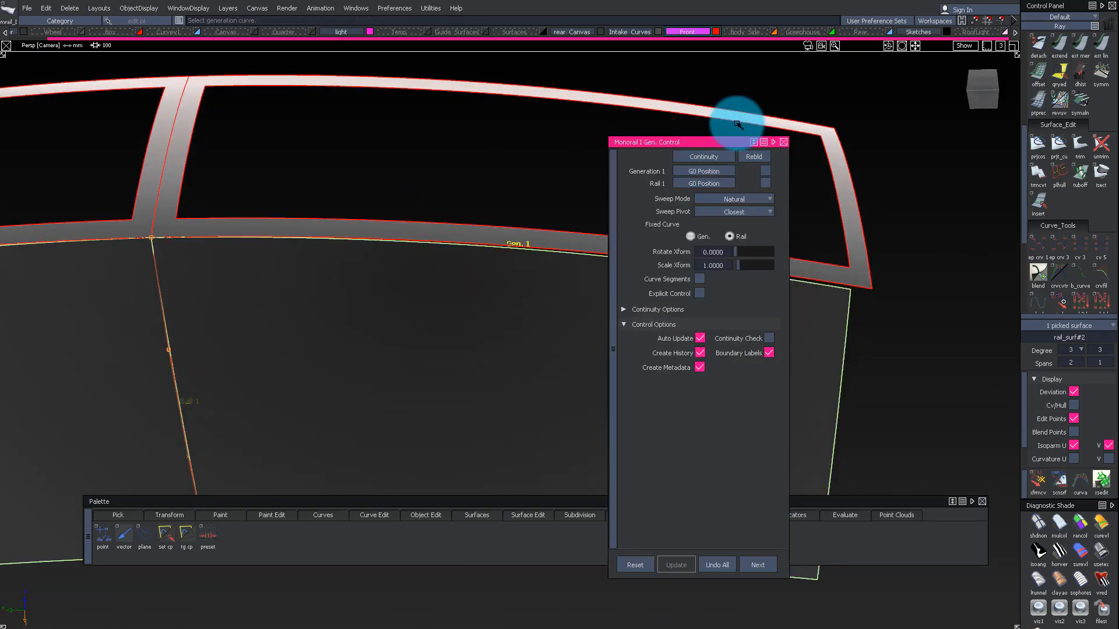
Step: Set the monorail surface's Rotate Xform and Scale Xform to 1
left_click_drag(705, 141, 957, 127)
left_click_drag(987, 242, 946, 250)
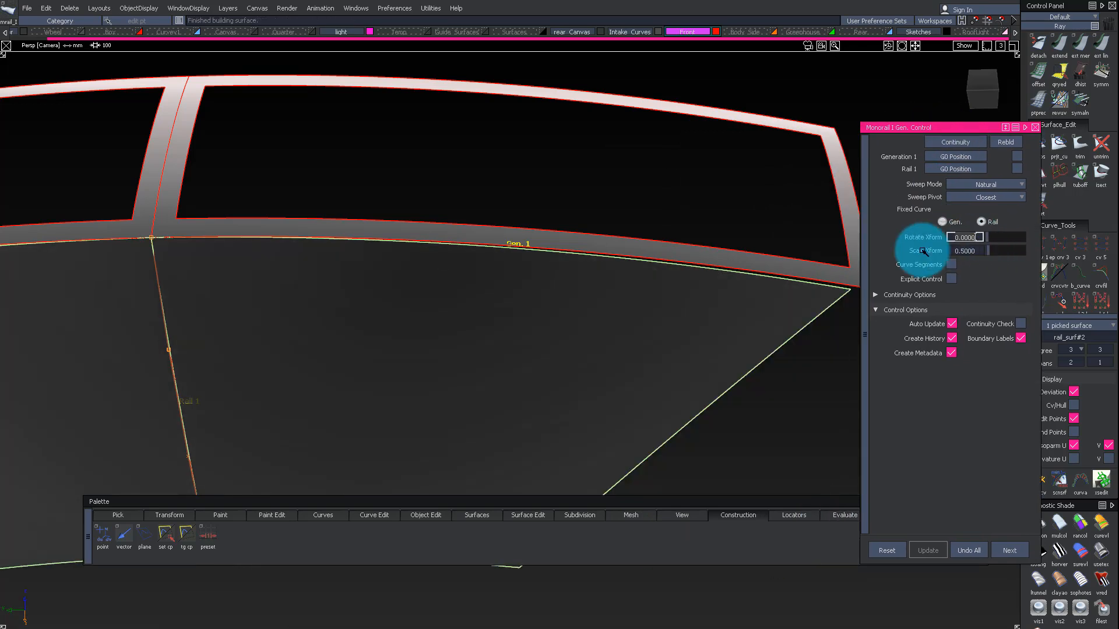
type("1")
key("Return")
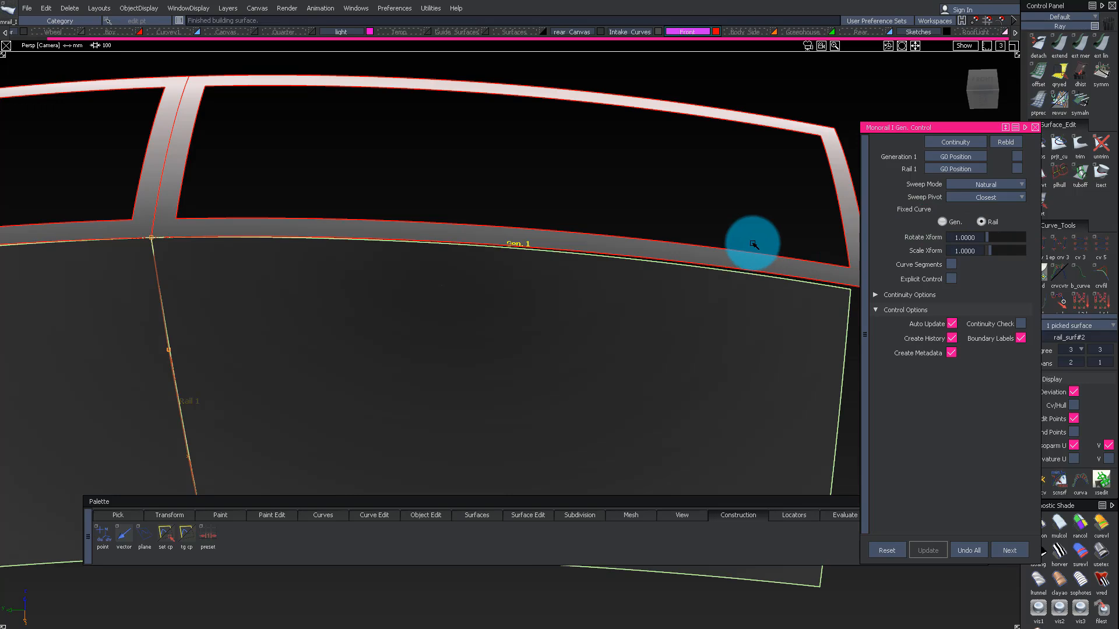
left_click_drag(734, 232, 765, 286, "alt+shift")
left_click(764, 286)
left_click_drag(724, 327, 614, 271, "alt+shift")
left_click_drag(614, 272, 514, 335, "ctrl+shift")
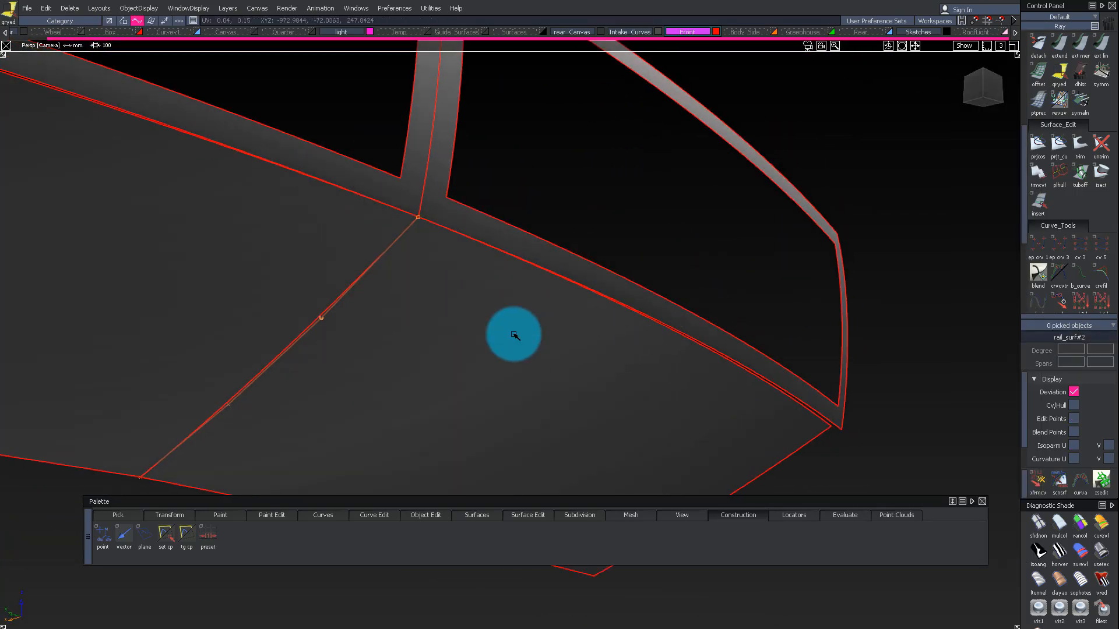
Step: Reopen the monorail surface, try the generation curve as the fixed curve, and undo all of its changes
left_click(515, 334)
left_click_drag(721, 357, 850, 215, "alt+shift")
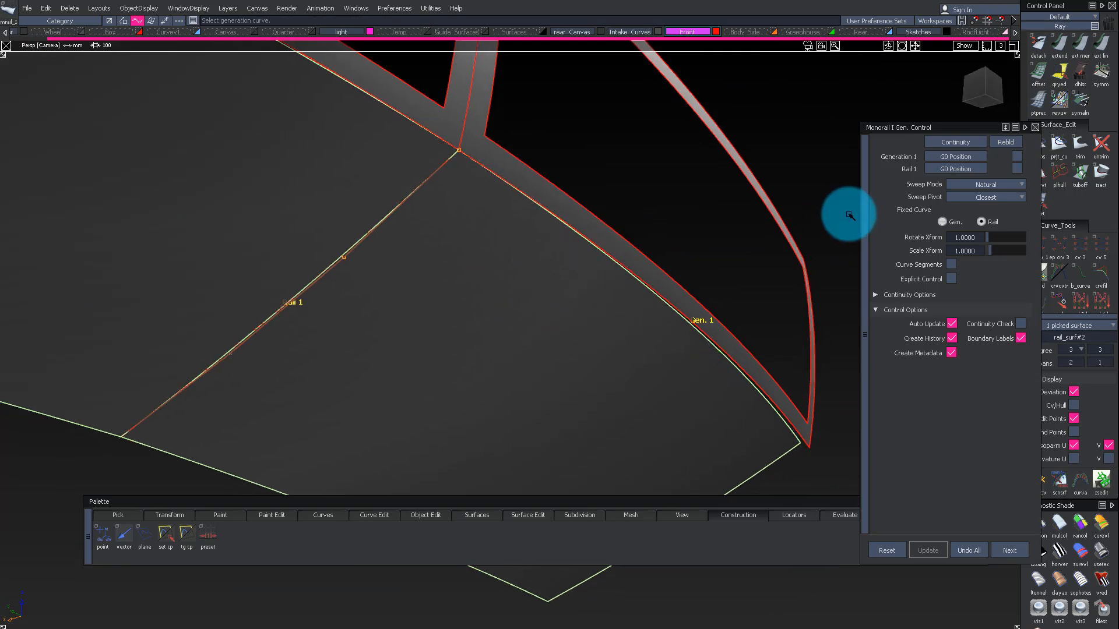
left_click(943, 222)
left_click(981, 222)
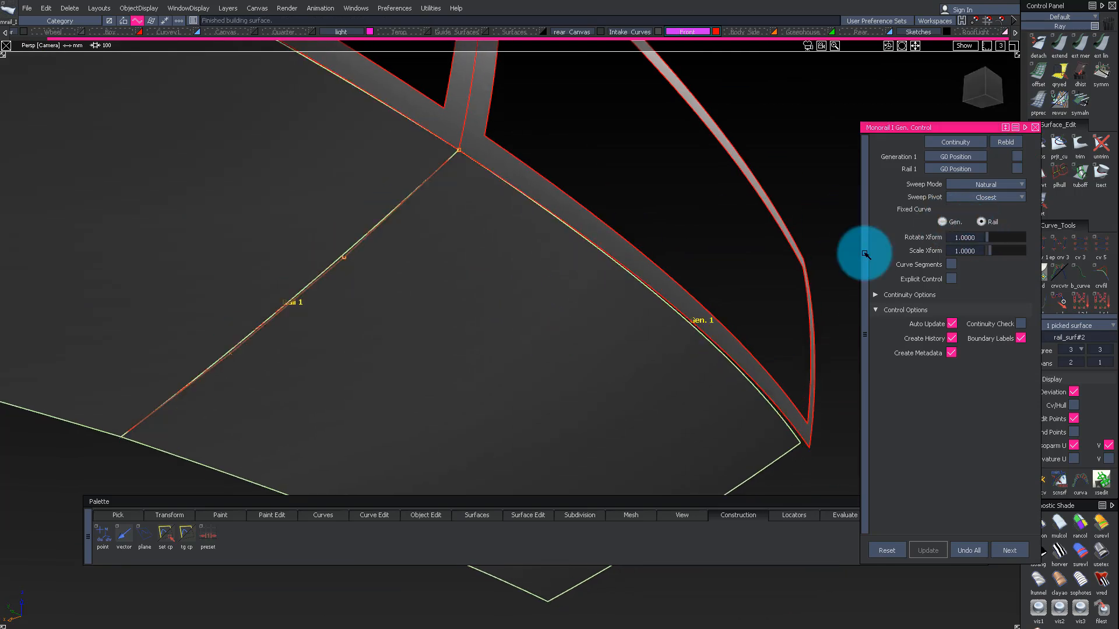
left_click(974, 552)
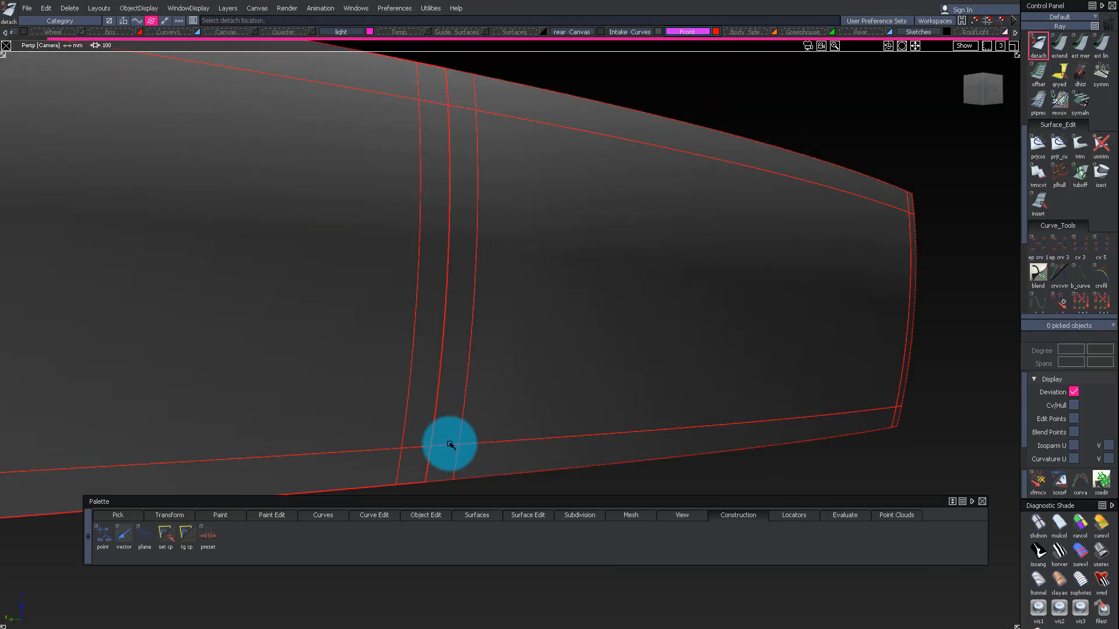
Step: Detach the offset curves on surface near the opening corners and delete the overhanging end pieces
left_click(453, 450)
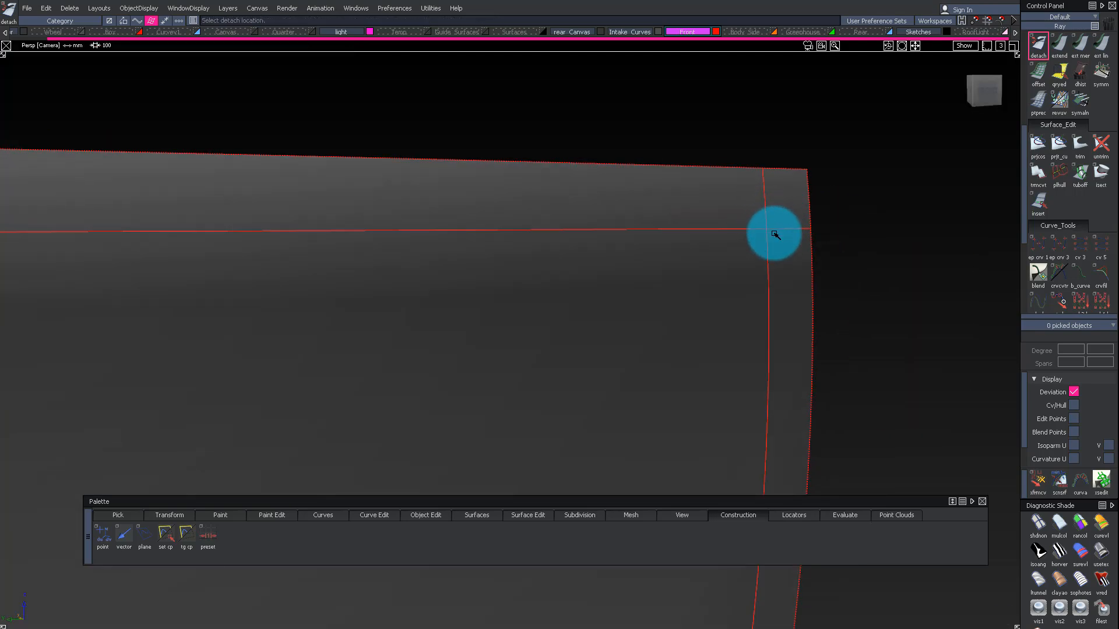
left_click_drag(770, 312, 763, 271, "alt+shift")
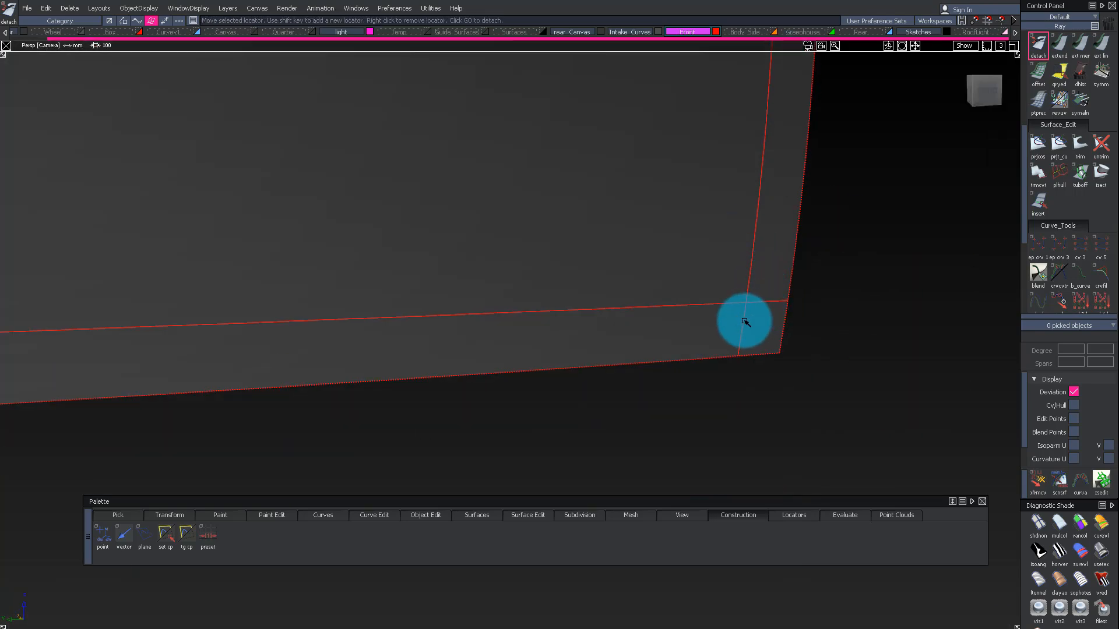
key("Delete")
left_click(737, 339)
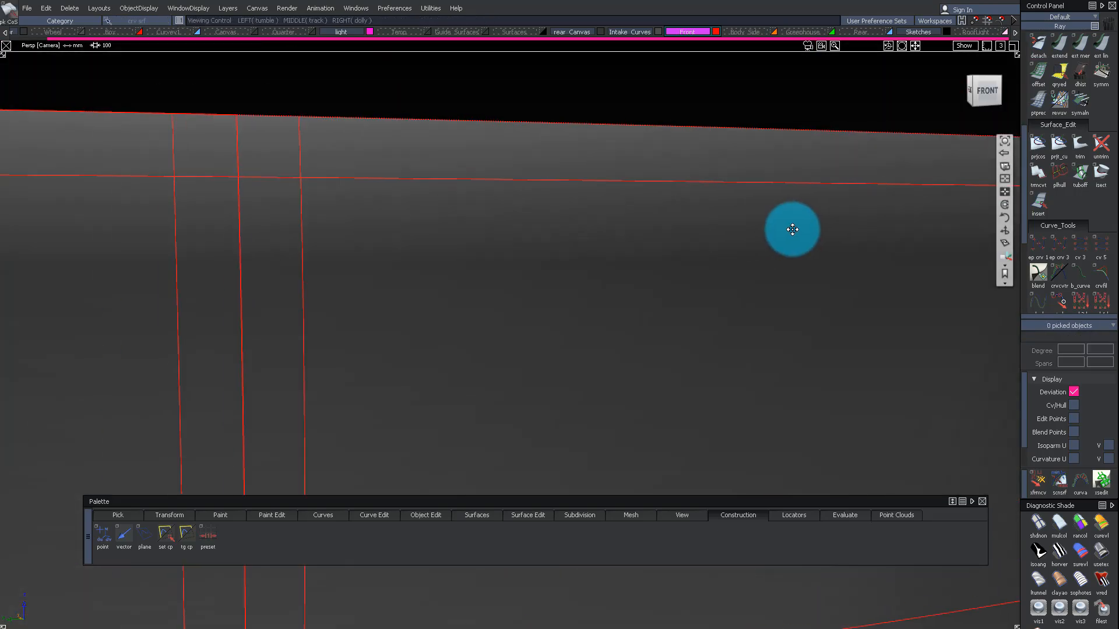
Step: Clean up the curve ends beside the centre line and trim the grille surface back to its frame
middle_click_drag(461, 340, 425, 188, "alt+shift")
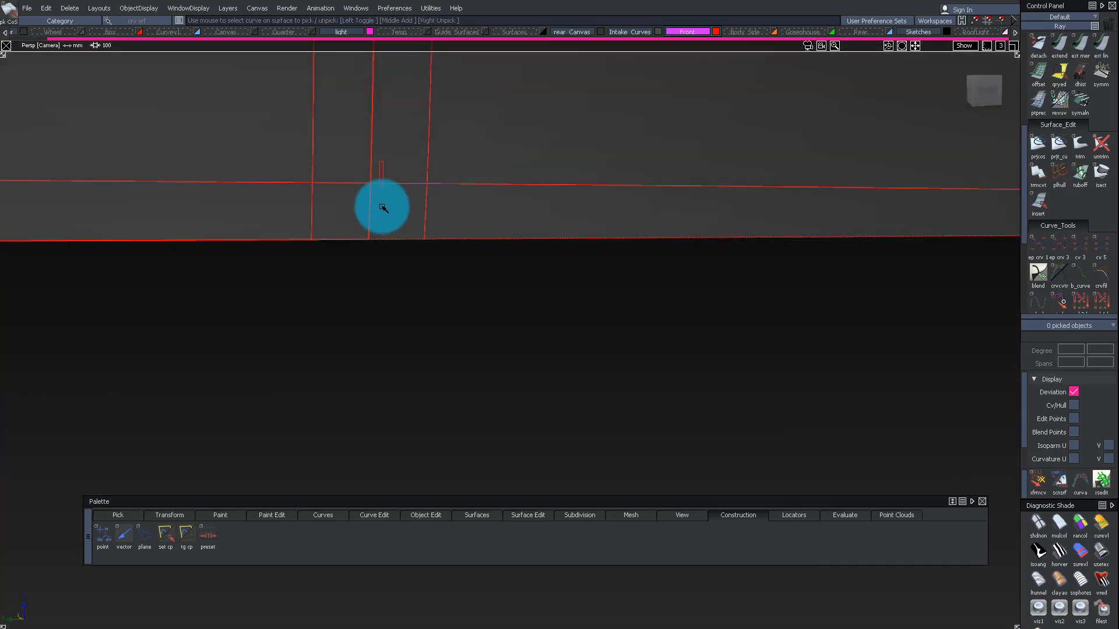
right_click_drag(425, 239, 542, 309, "alt+shift")
key("ctrl+t")
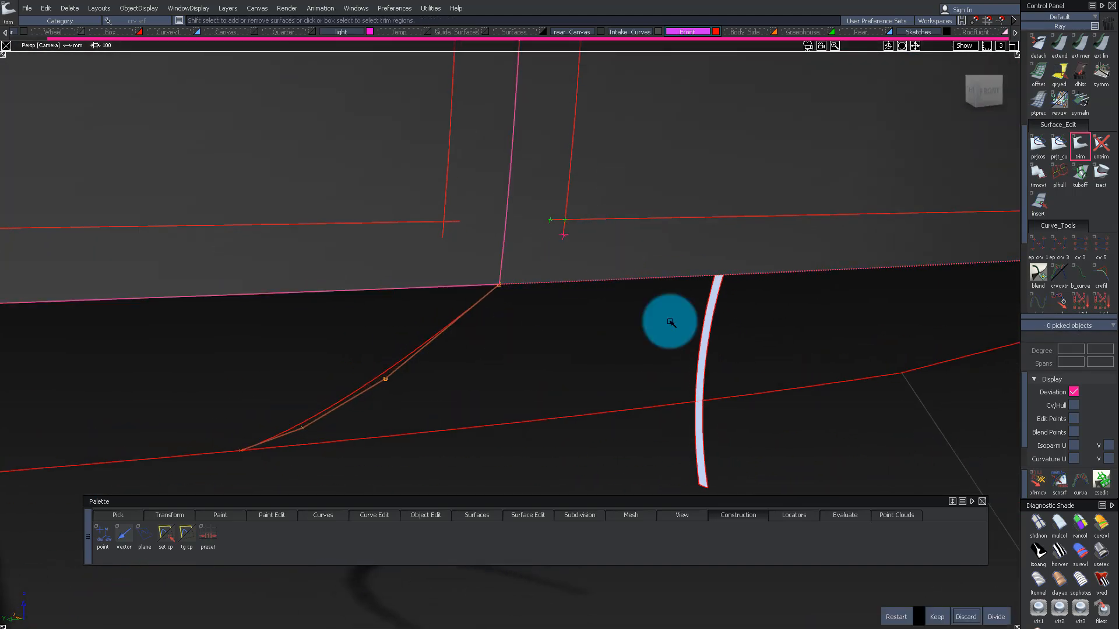
left_click(614, 260)
Step: Rebuild the Monorail surface below the grille from the frame's lower edge and the lower centre curve
left_click(563, 282)
left_click(612, 411)
left_click_drag(647, 341, 884, 278, "alt+shift")
mouse_move(884, 277)
right_mouse_down("alt+shift")
mouse_move(915, 280)
mouse_move(787, 285)
right_mouse_up("alt+shift")
left_click_drag(787, 285, 669, 290, "alt+shift")
left_click_drag(669, 290, 700, 168, "ctrl+shift")
right_click_drag(700, 168, 450, 177, "alt+shift")
mouse_move(449, 177)
left_mouse_down("alt+shift")
mouse_move(526, 192)
mouse_move(300, 418)
mouse_move(614, 324)
mouse_move(600, 242)
mouse_move(717, 254)
mouse_move(644, 239)
mouse_move(589, 245)
mouse_move(585, 297)
mouse_move(595, 285)
mouse_move(392, 243)
mouse_move(749, 282)
mouse_move(761, 344)
left_mouse_up("alt+shift")
Step: Change the sweep mode of the rebuilt monorail surface
left_click(686, 323)
left_click_drag(978, 184, 986, 210)
left_click_drag(757, 256, 575, 337, "alt+shift")
left_click_drag(570, 401, 574, 337, "ctrl+shift")
Step: Extend the monorail surface below the grille
left_click(1059, 45)
left_click_drag(574, 336, 650, 389, "alt+shift")
left_click(562, 388)
key("Return")
Step: Isolate the surfaces at the grille's outer corner and extend the lower surface's side edge outward past the side curve
left_click_drag(682, 224, 723, 455, "alt+shift")
left_click_drag(641, 200, 574, 175, "ctrl+shift")
left_click(550, 84)
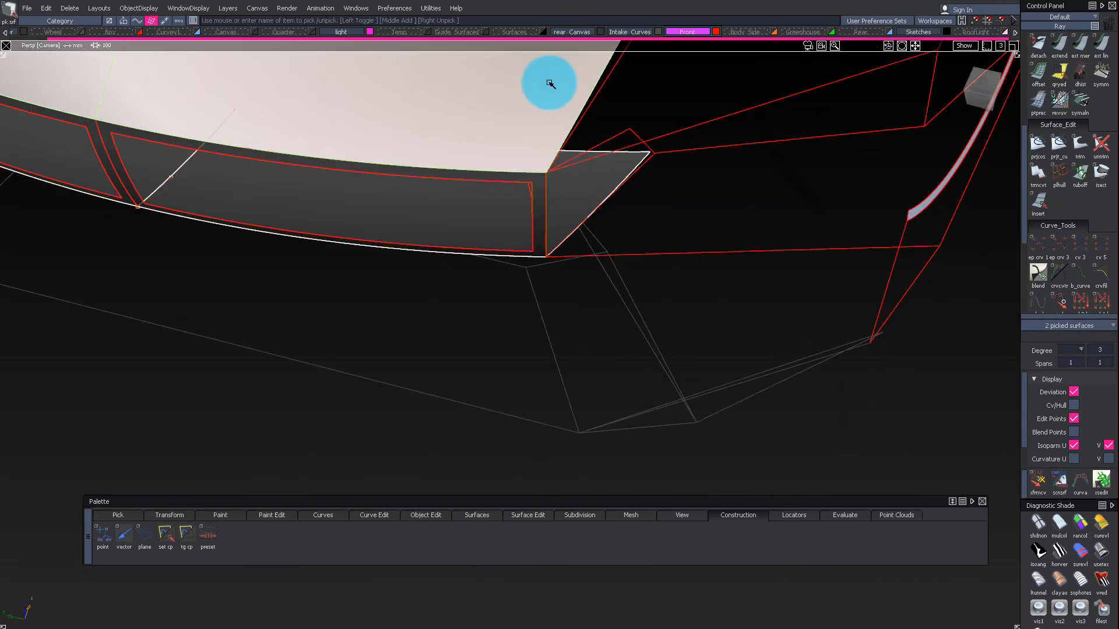
left_click(989, 84)
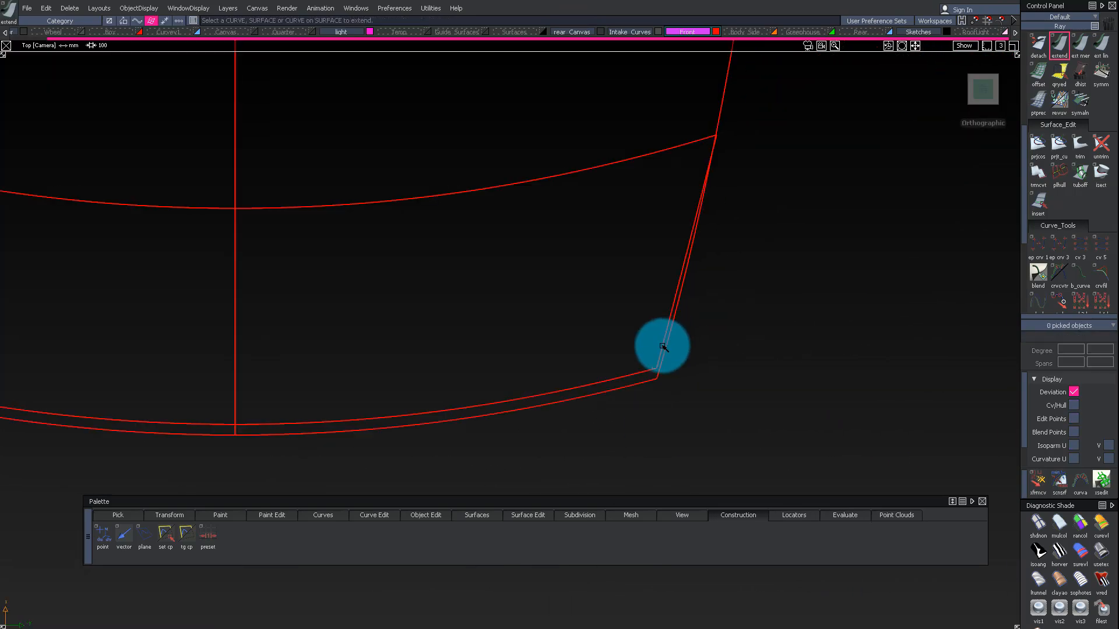
left_click(663, 347)
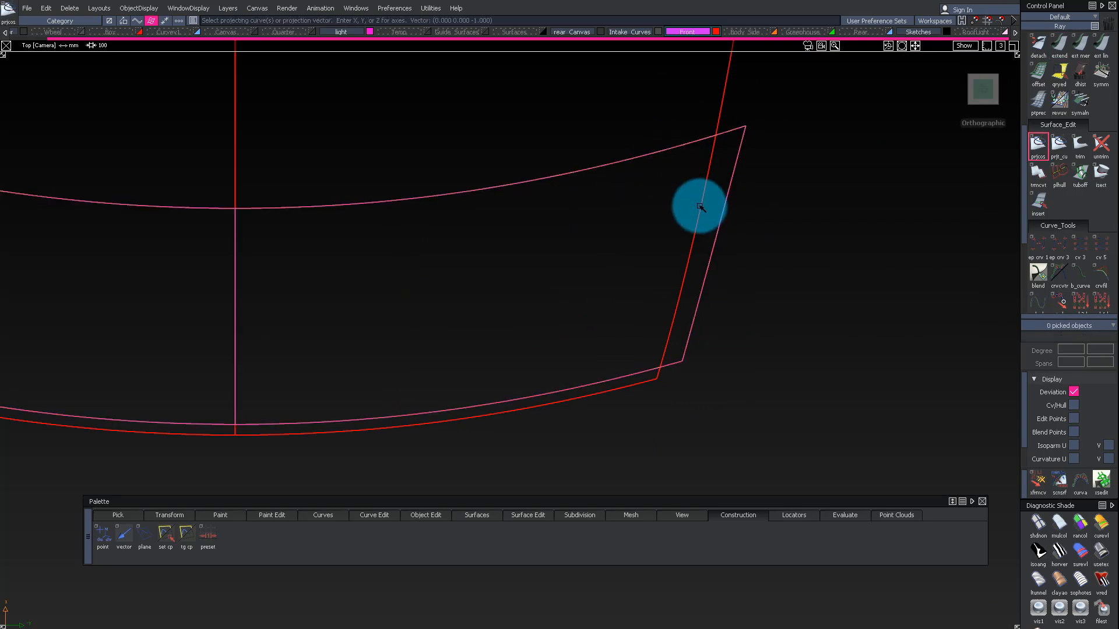
Step: Project the side curve onto the extended lower surface and trim the surface back to it
left_click_drag(730, 170, 723, 251, "ctrl+shift")
left_click_drag(674, 328, 679, 161, "alt+shift")
middle_click_drag(612, 317, 559, 327, "ctrl+shift")
left_click(557, 385)
Step: Skin a side surface between the hood's side edge and the lower surface's side edge with its ends connected
mouse_move(706, 222)
left_mouse_down("ctrl+shift")
mouse_move(697, 308)
mouse_move(592, 227)
mouse_move(712, 220)
left_mouse_up("ctrl+shift")
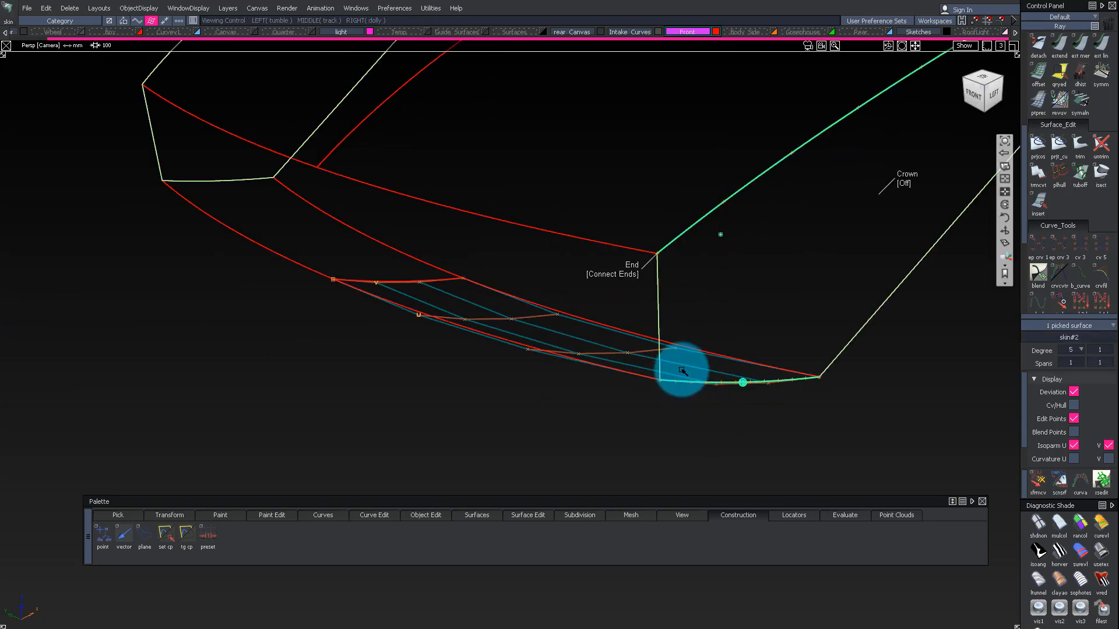
left_click_drag(682, 378, 918, 109, "alt+shift")
left_click_drag(876, 175, 598, 206, "alt+shift")
left_click_drag(576, 128, 488, 260, "alt+shift")
mouse_move(522, 340)
left_mouse_down("alt+shift")
mouse_move(492, 377)
mouse_move(591, 358)
mouse_move(533, 350)
left_mouse_up("alt+shift")
right_click_drag(533, 350, 606, 327, "alt+shift")
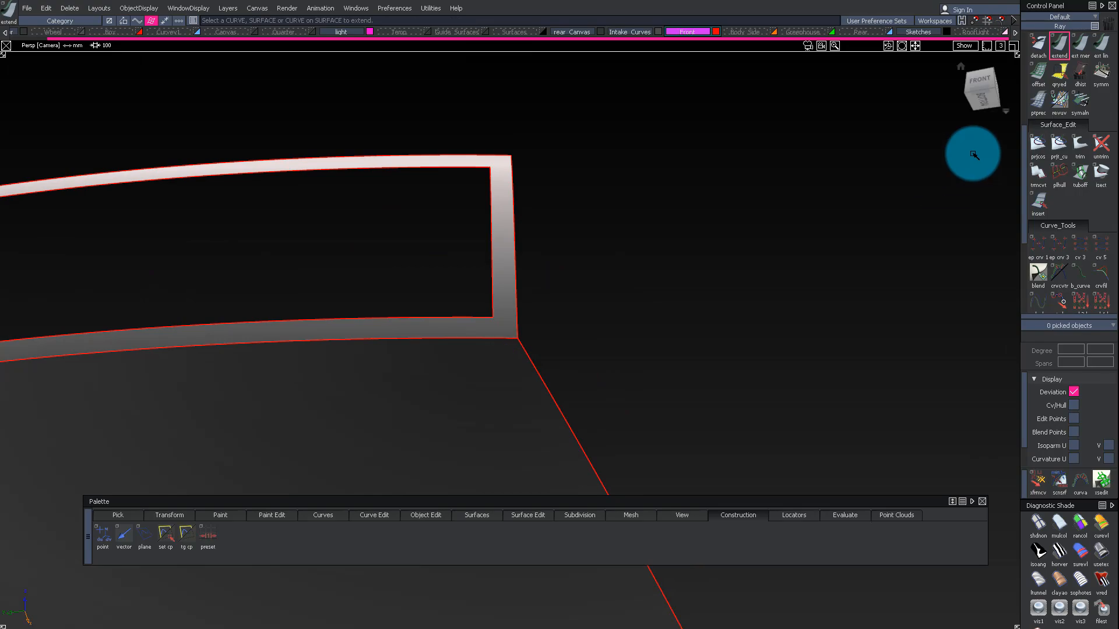
scroll(1068, 64, "up", 3)
middle_click_drag(317, 311, 532, 280, "alt+shift")
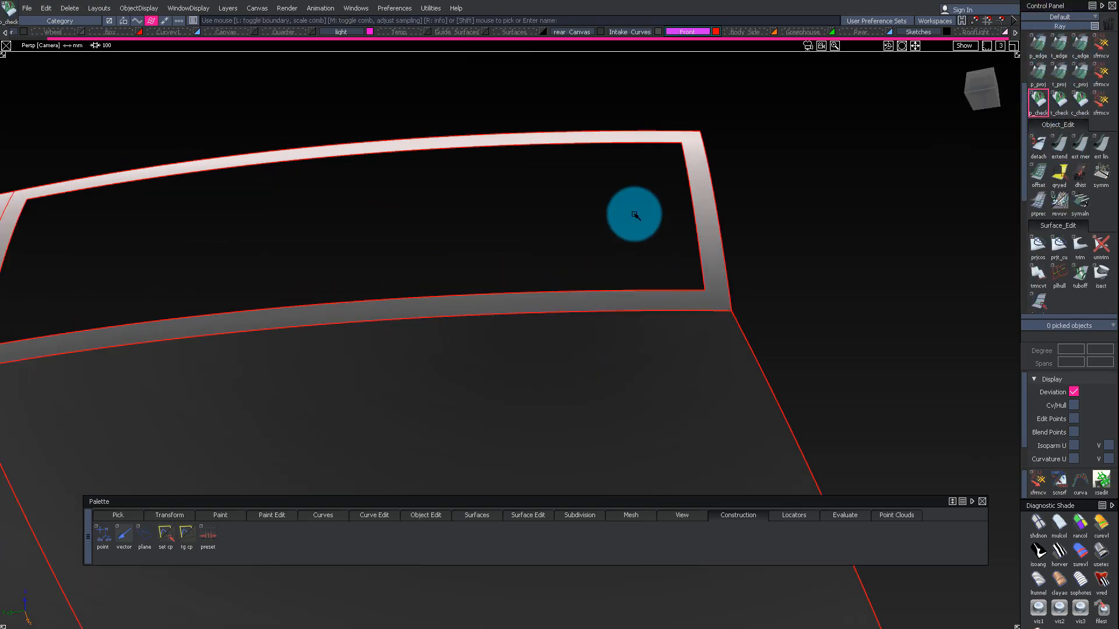
Step: Isolate the skinned side surface together with the grille frame
left_click_drag(635, 215, 740, 305, "alt+shift")
right_click_drag(740, 305, 816, 233, "alt+shift")
left_click_drag(816, 233, 716, 403, "alt+shift")
middle_click_drag(716, 404, 670, 466, "alt+shift")
left_click_drag(671, 466, 694, 373, "alt+shift")
middle_click_drag(694, 373, 682, 487, "alt+shift")
left_click_drag(682, 487, 542, 327, "alt+shift")
right_click_drag(542, 327, 752, 402, "alt+shift")
left_click_drag(700, 303, 667, 248, "ctrl+shift")
left_click(667, 248)
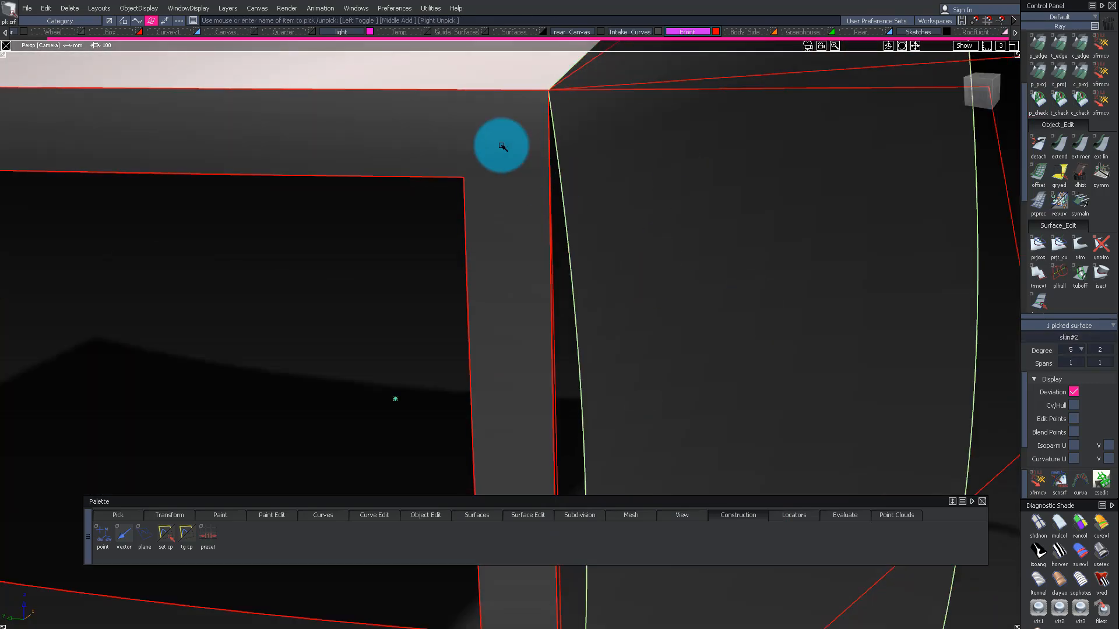
left_click(500, 145)
right_click_drag(627, 373, 627, 408, "ctrl+shift")
left_click_drag(627, 408, 645, 305, "alt+shift")
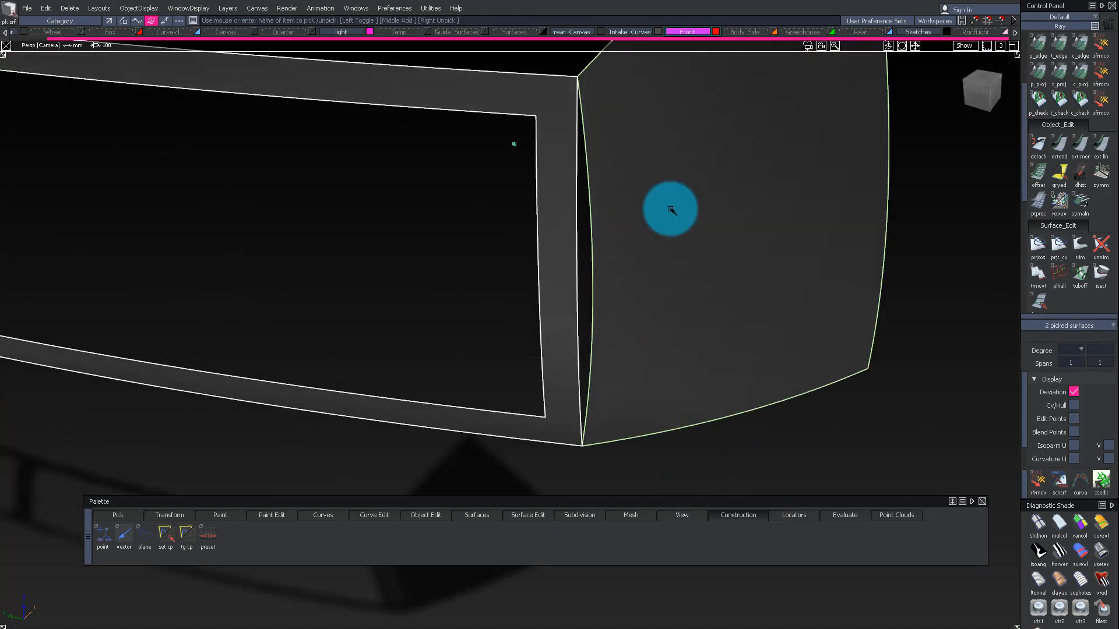
Step: Edit the side skin and set its proportional crown value to 0.0450
left_click(670, 240)
left_click_drag(554, 275, 373, 280, "alt+shift")
middle_click_drag(373, 279, 282, 292, "alt+shift")
left_click_drag(282, 292, 350, 204, "alt+shift")
middle_click_drag(349, 204, 432, 181, "alt+shift")
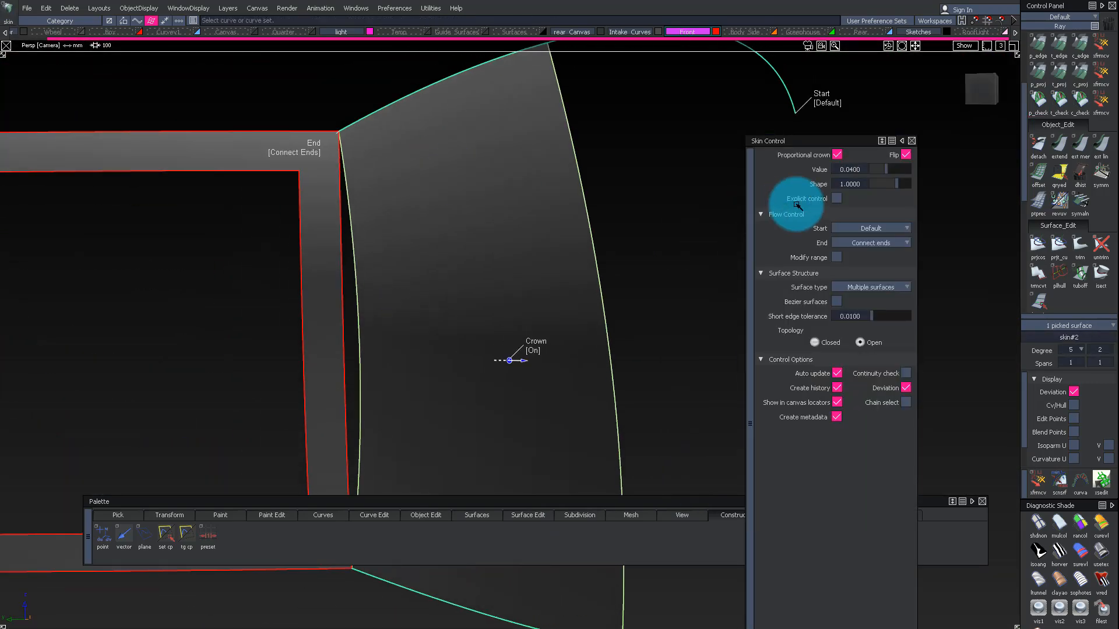
mouse_move(885, 171)
left_mouse_down()
mouse_move(869, 173)
mouse_move(879, 173)
left_mouse_up()
left_click_drag(501, 233, 262, 248, "alt+shift")
left_click_drag(878, 170, 893, 171)
left_click_drag(582, 166, 837, 175, "alt+shift")
left_click_drag(507, 240, 626, 204, "alt+shift")
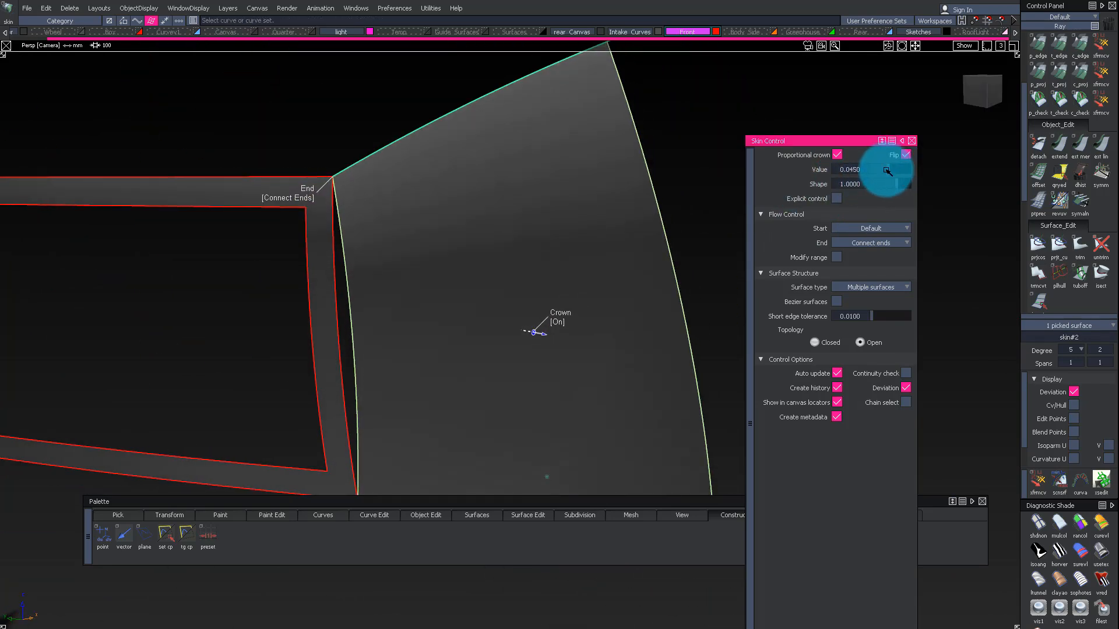
left_click_drag(526, 271, 507, 317, "alt+shift")
Step: Delete the side surface's construction history and display its control points and hull
left_click_drag(381, 257, 379, 357, "ctrl+shift")
left_click_drag(470, 327, 495, 172, "ctrl+shift")
left_click_drag(497, 169, 485, 296, "ctrl+shift")
left_click_drag(769, 233, 603, 356)
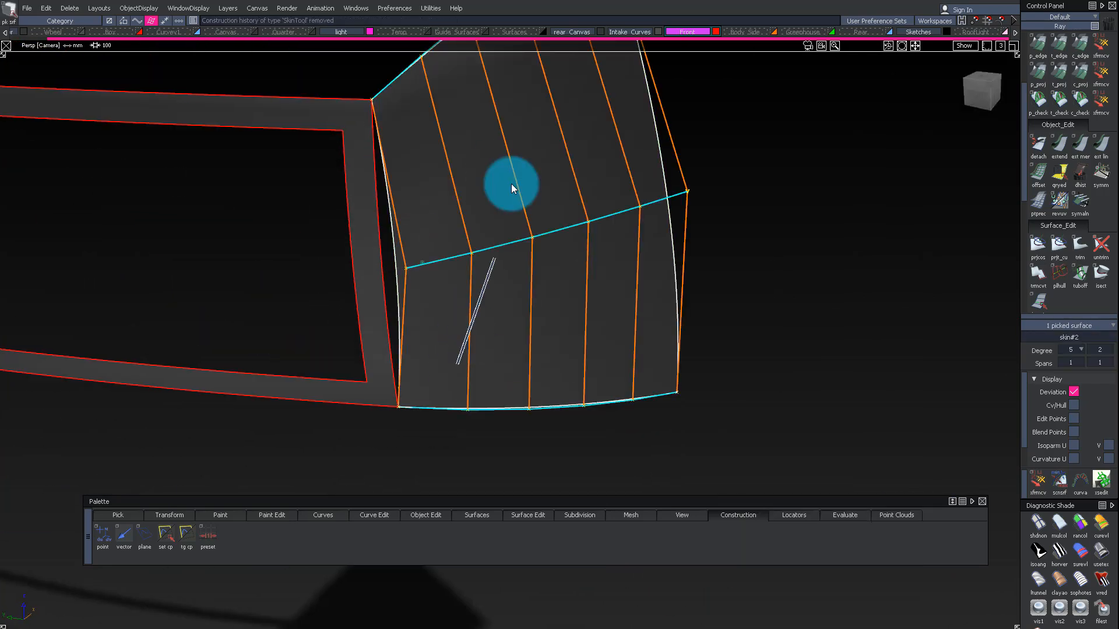
Step: Raise the side surface's vertical degree to 3 and duplicate its upper, lower and rear edges as curves
left_click_drag(417, 125, 292, 237, "ctrl+shift")
left_click(357, 231)
left_click_drag(469, 251, 452, 394, "ctrl+shift")
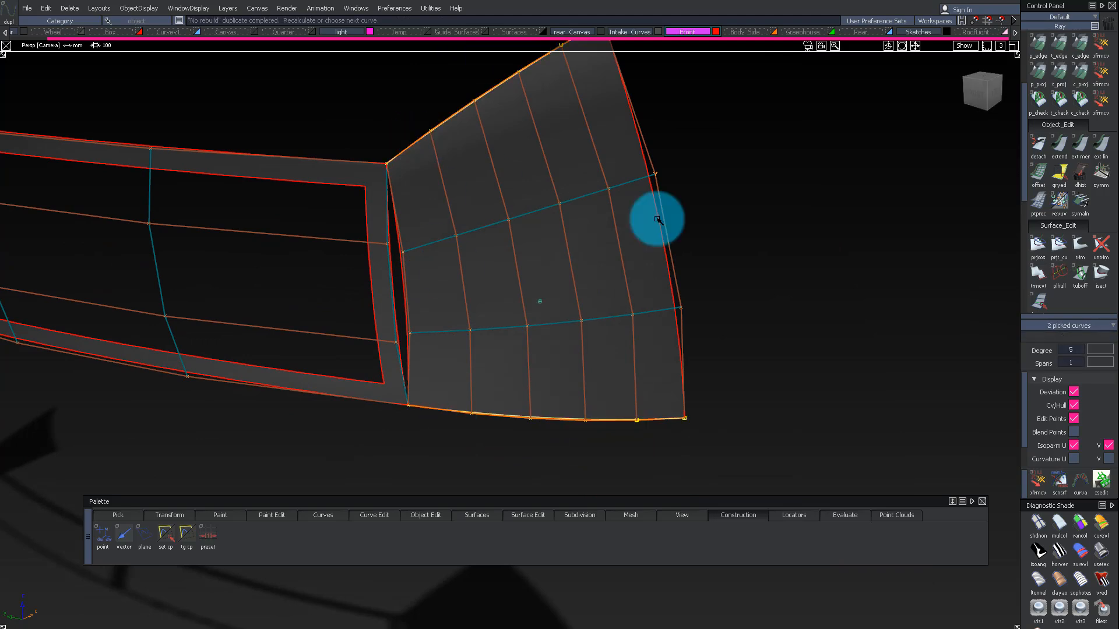
Step: Replace the side skin with a degree 4 by 3 Square surface built from the duplicated curves and the grille frame's side edge
key("Delete")
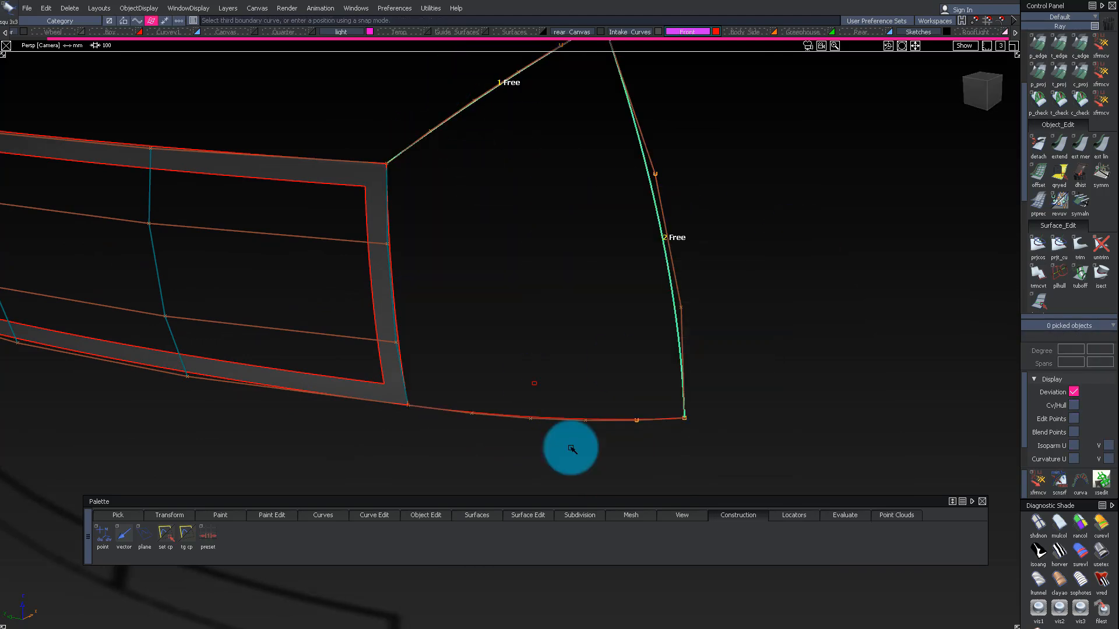
left_click(543, 417)
left_click(405, 298)
left_click_drag(537, 291, 449, 155, "alt+shift")
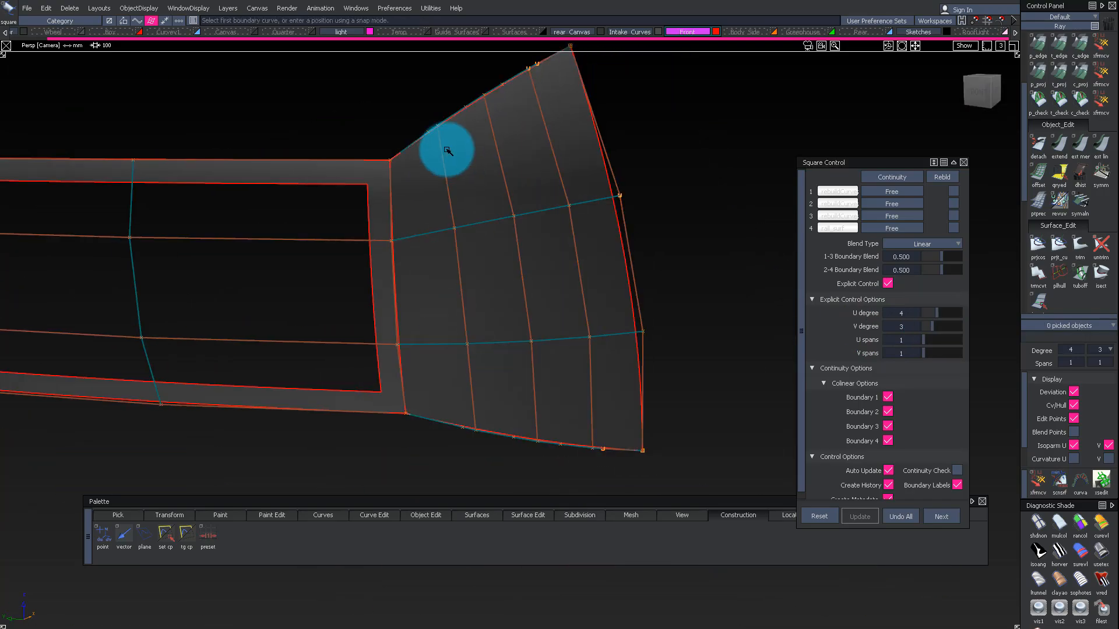
right_click_drag(484, 214, 453, 229, "alt+shift")
mouse_move(453, 229)
left_mouse_down("alt+shift")
mouse_move(640, 157)
mouse_move(457, 228)
mouse_move(672, 325)
mouse_move(472, 175)
mouse_move(457, 217)
mouse_move(540, 210)
mouse_move(339, 152)
mouse_move(524, 342)
left_mouse_up("alt+shift")
left_click_drag(445, 371, 524, 322, "alt+shift")
Step: Compare the front end's proportions and new side surface with the reference rendering
left_click(981, 89)
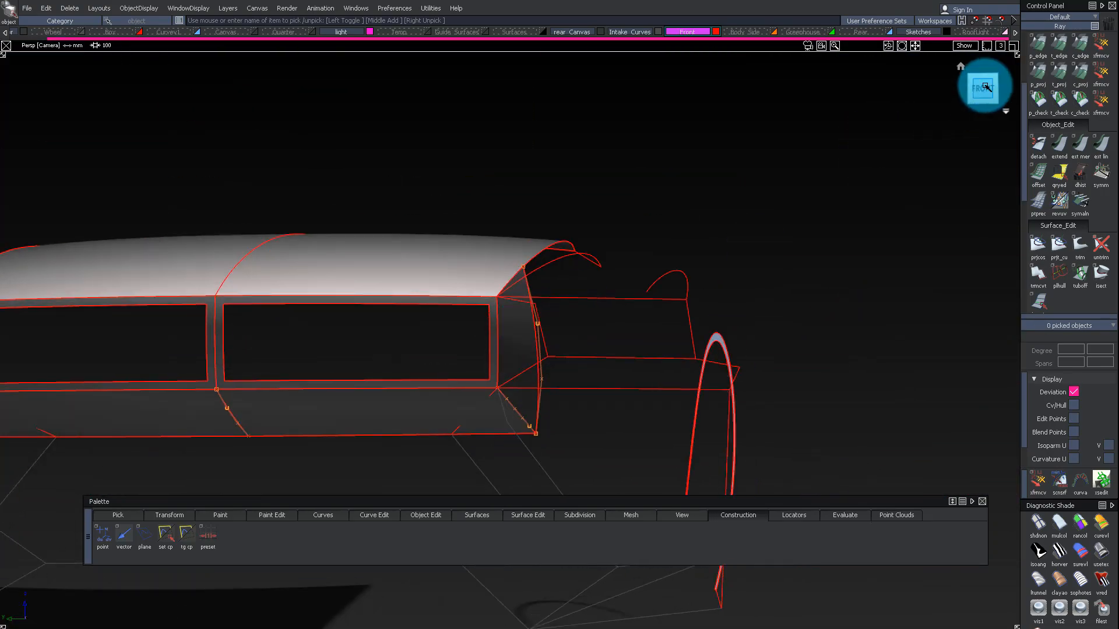
left_click_drag(718, 196, 307, 330, "alt+shift")
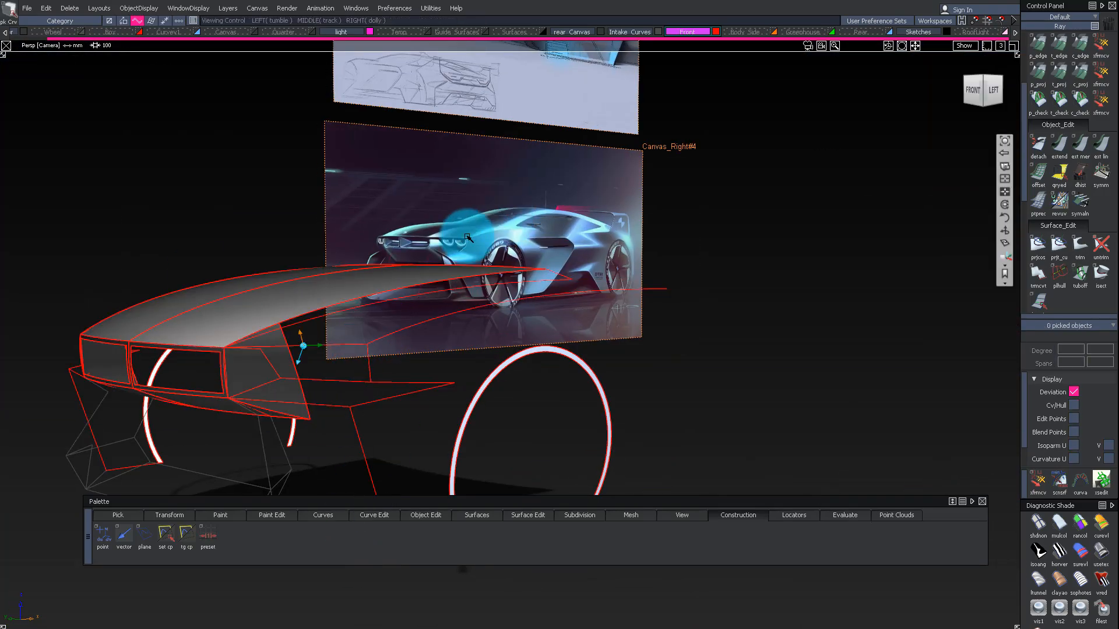
left_click_drag(466, 237, 310, 303, "alt+shift")
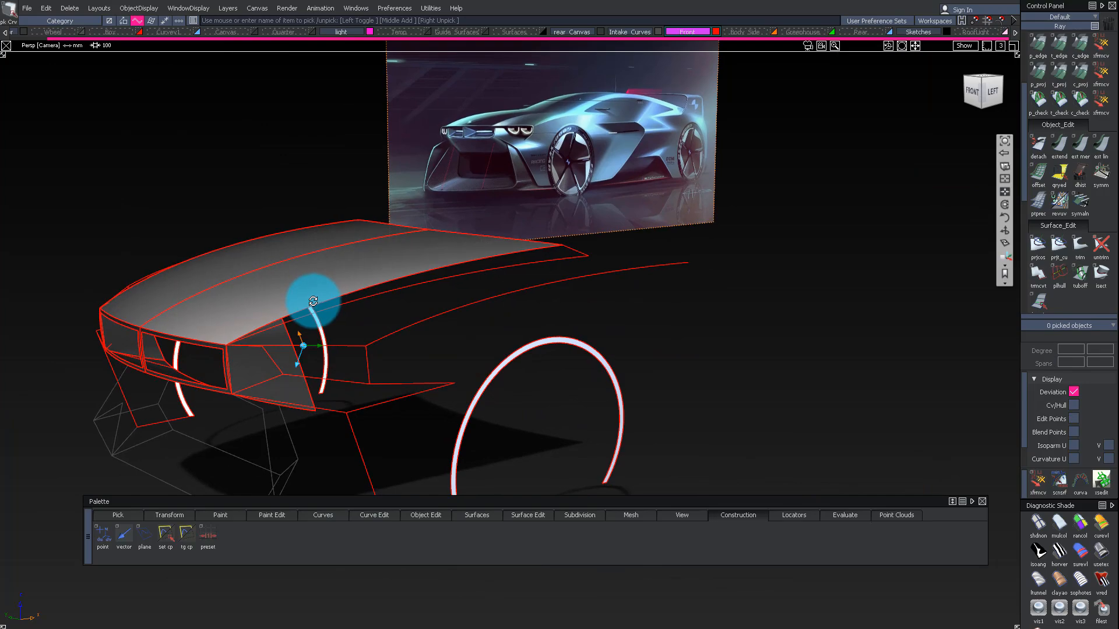
left_click_drag(248, 372, 463, 315, "alt+shift")
mouse_move(1003, 98)
left_mouse_down("alt+shift")
mouse_move(480, 264)
mouse_move(589, 242)
mouse_move(176, 241)
mouse_move(142, 295)
mouse_move(407, 300)
mouse_move(443, 235)
mouse_move(526, 274)
left_mouse_up("alt+shift")
mouse_move(526, 275)
right_mouse_down("alt+shift")
mouse_move(500, 262)
mouse_move(204, 249)
right_mouse_up("alt+shift")
mouse_move(203, 249)
left_mouse_down("alt+shift")
mouse_move(175, 432)
mouse_move(295, 204)
mouse_move(285, 220)
mouse_move(522, 222)
mouse_move(572, 209)
mouse_move(384, 212)
mouse_move(546, 340)
left_mouse_up("alt+shift")
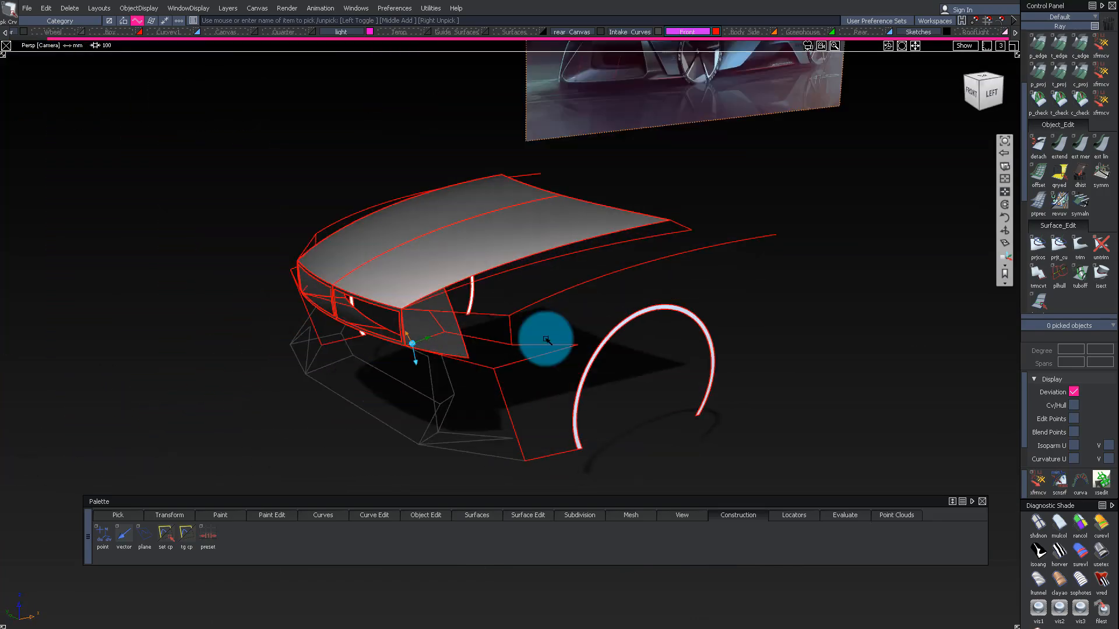
left_click(994, 94)
right_click_drag(593, 365, 269, 276, "alt+shift")
left_click_drag(270, 275, 824, 143, "alt+shift")
Step: Project the headlight outline onto the side surface along the left view direction
left_click(985, 90)
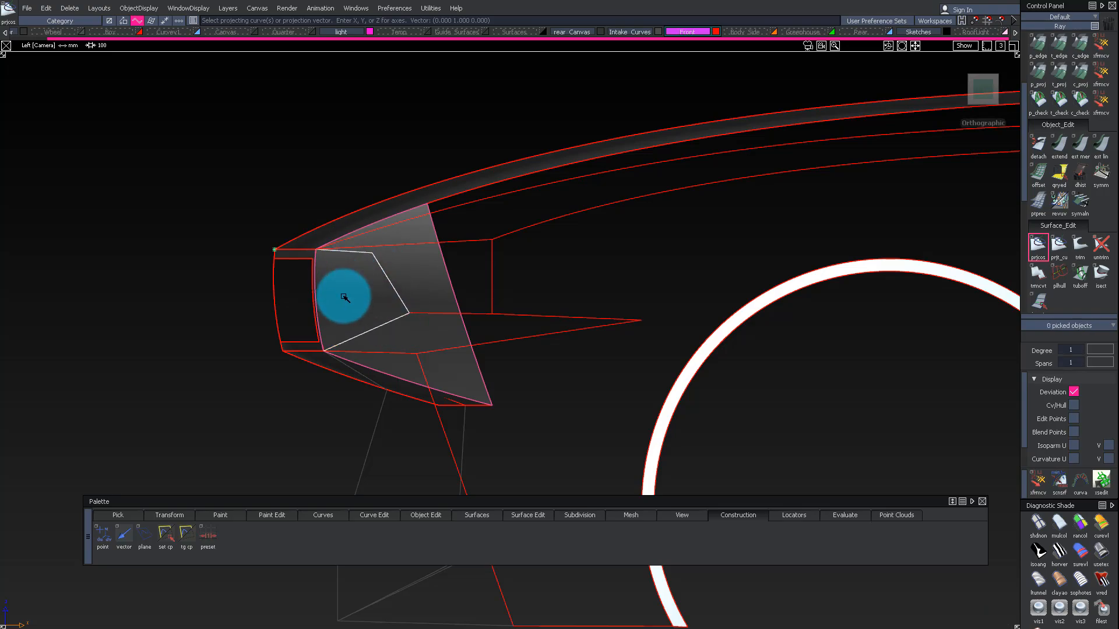
left_click_drag(350, 305, 325, 395, "alt+shift")
left_click(383, 224)
right_click_drag(325, 394, 530, 274, "alt+shift")
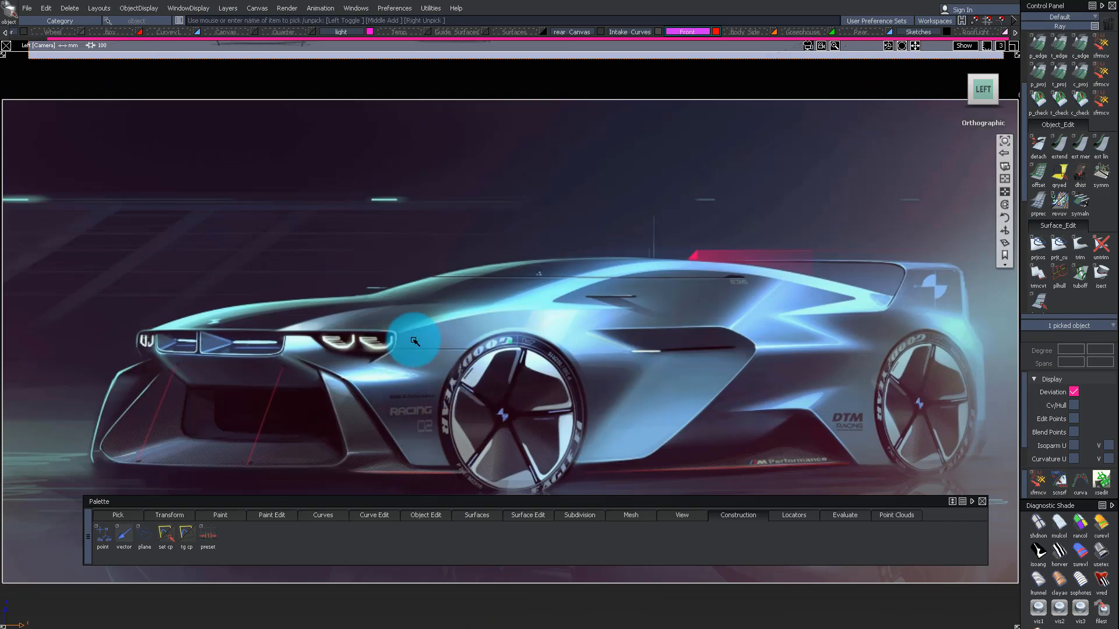
Step: Examine the headlight and neighbouring body lines in the reference rendering, and inspect the matching side area of the model
right_click_drag(415, 341, 695, 223, "alt+shift")
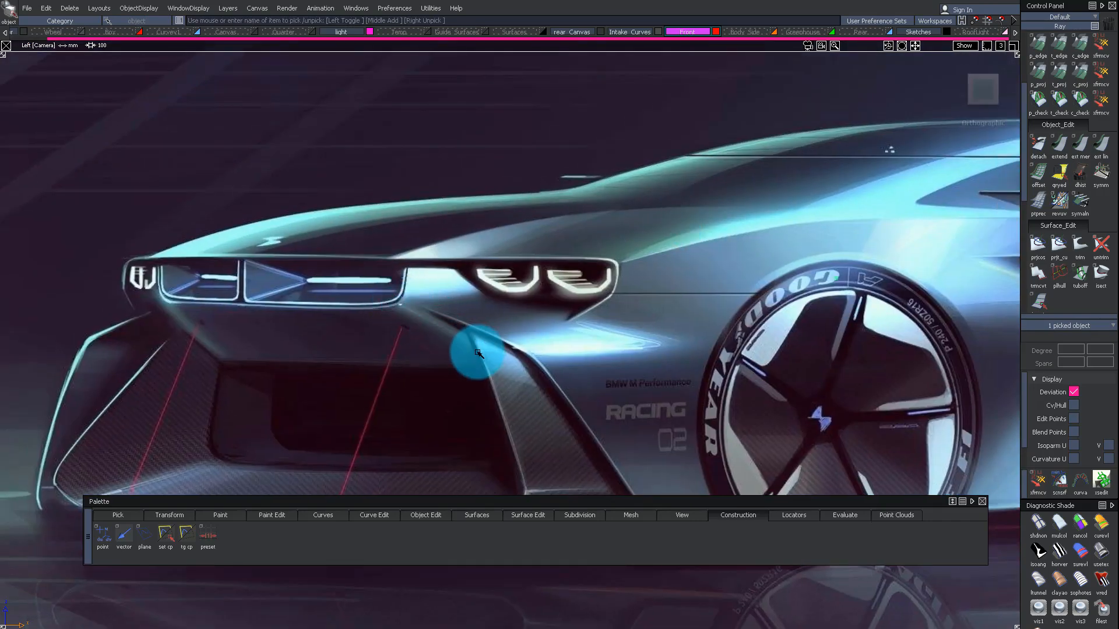
right_click_drag(537, 306, 390, 387, "alt+shift")
left_click_drag(390, 387, 190, 95, "alt+shift")
left_click_drag(198, 156, 283, 252, "alt+shift")
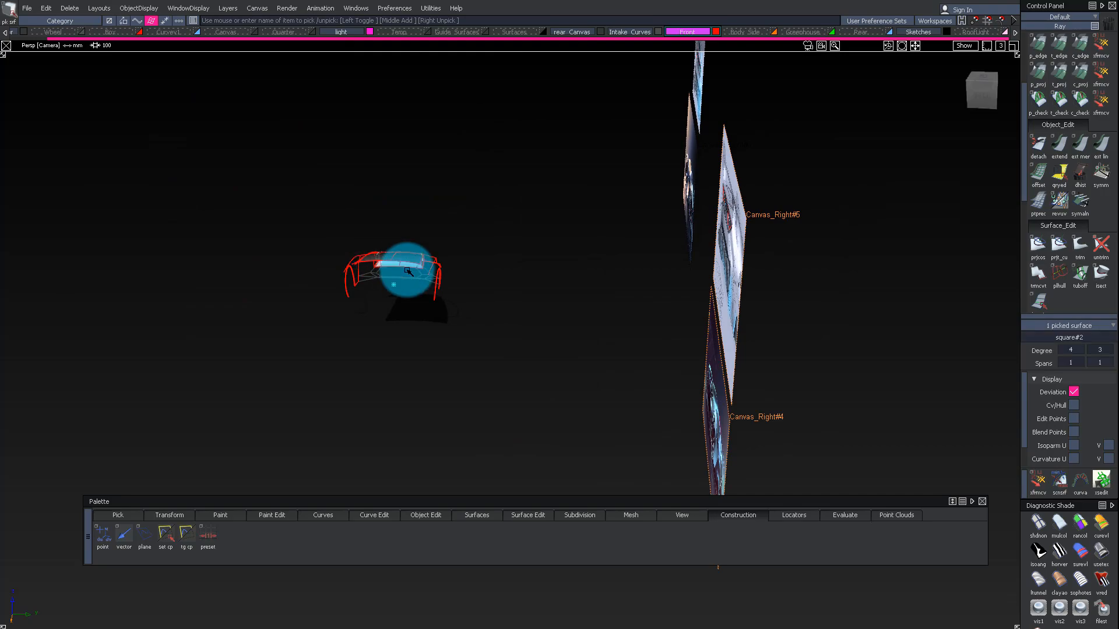
key("f")
left_click_drag(403, 269, 250, 219, "alt+shift")
left_click_drag(93, 391, 532, 353, "alt+shift")
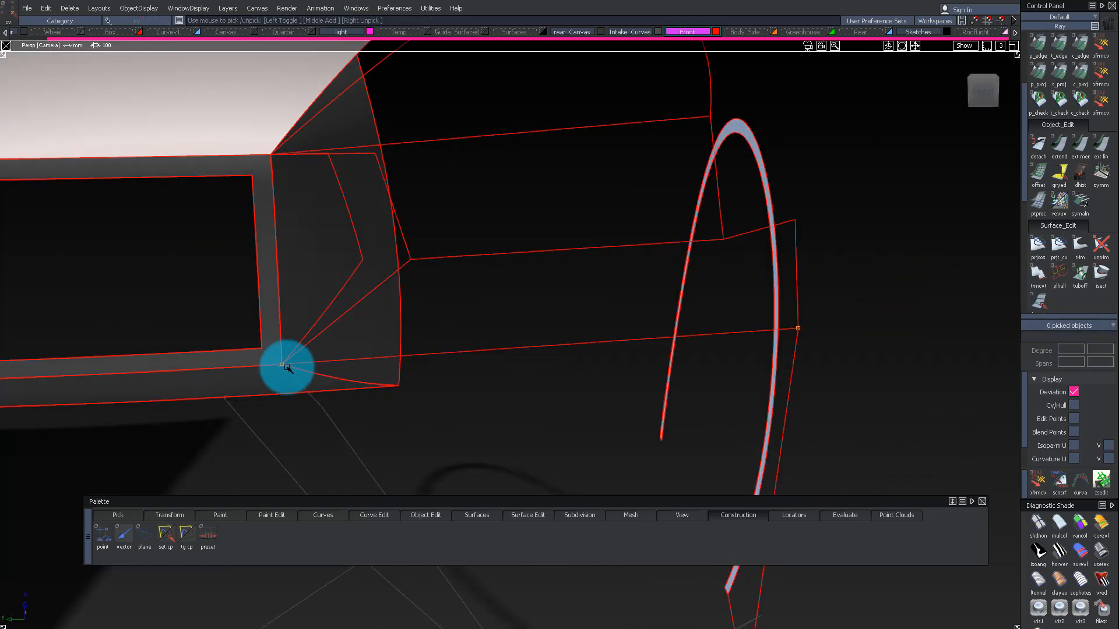
Step: Move the front end of the lower body line from the grille corner onto the headlight outline's lower edge
left_click_drag(446, 309, 291, 338, "alt+shift")
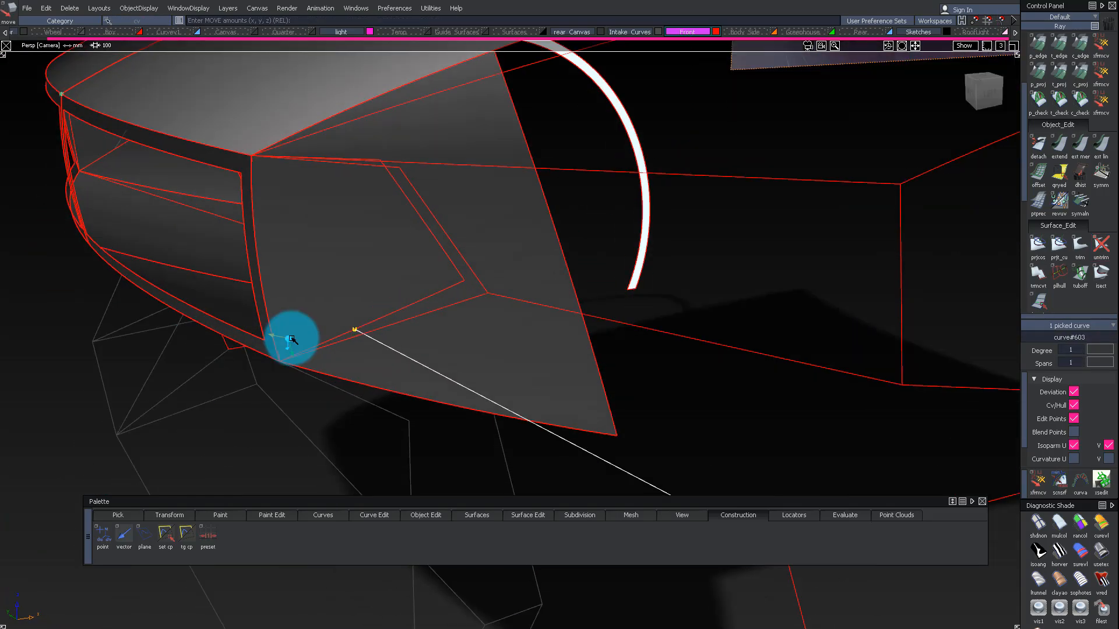
left_click_drag(446, 326, 455, 339, "alt+shift")
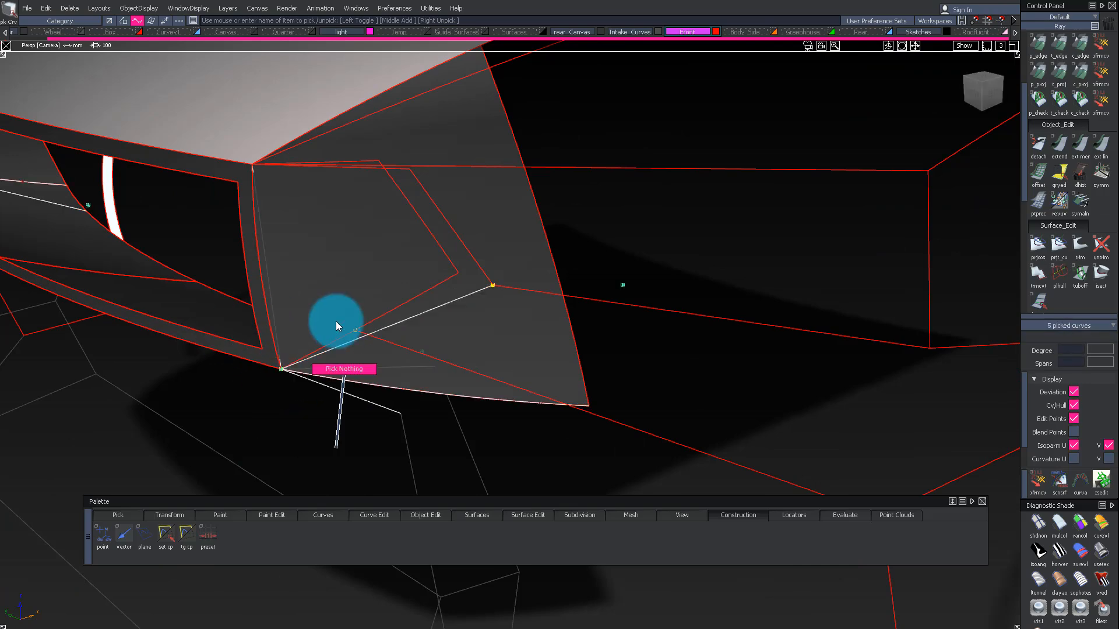
left_click_drag(238, 354, 298, 401)
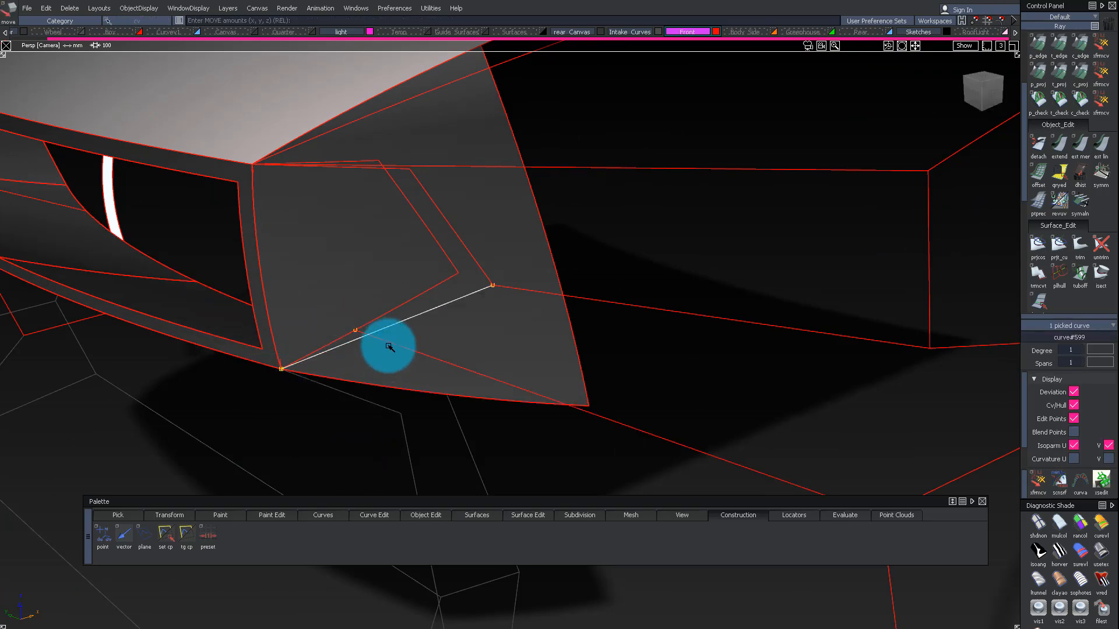
left_click_drag(252, 270, 408, 320, "alt+shift")
Step: Move the shared rear tip of the two side body lines back onto the wheel arch in the left view
left_click(989, 90)
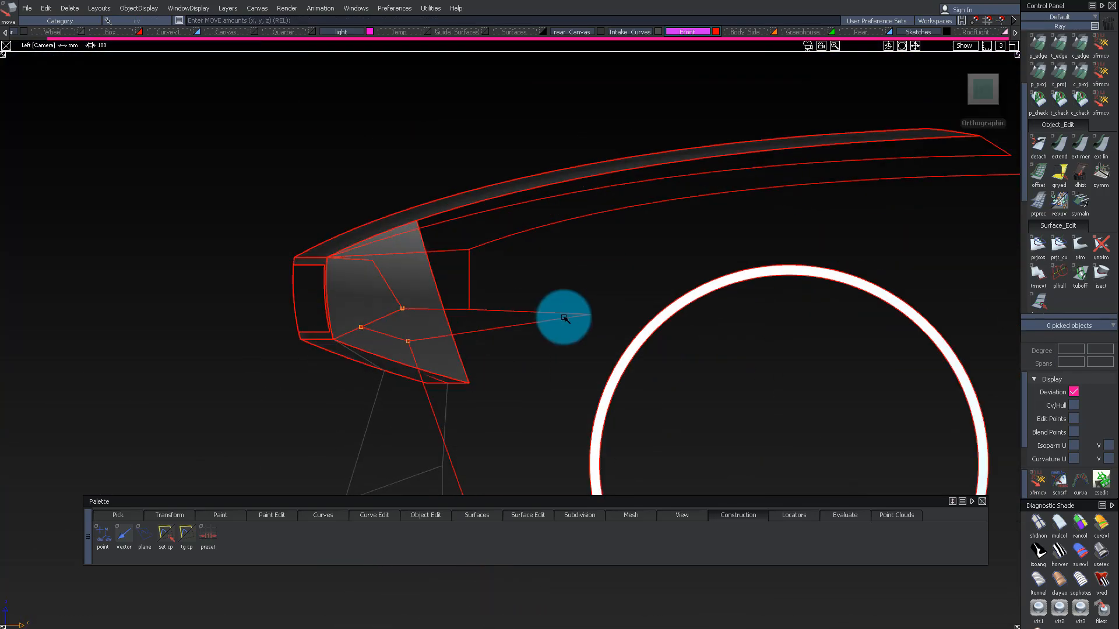
right_click_drag(565, 317, 617, 321, "alt+shift")
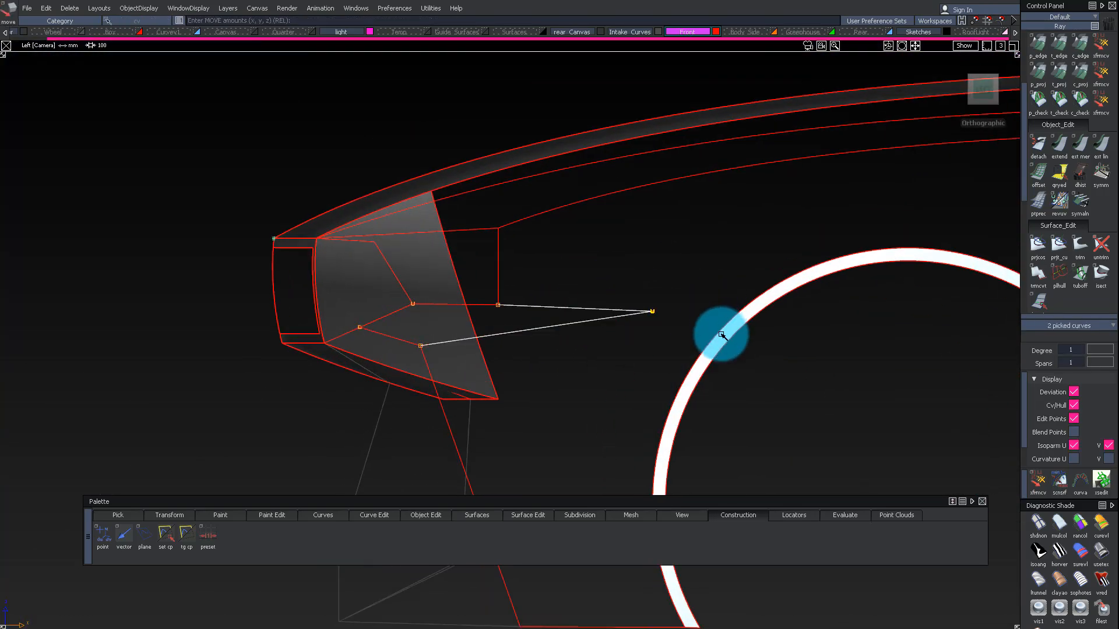
mouse_move(726, 298)
right_mouse_down("alt+shift")
mouse_move(676, 320)
mouse_move(478, 349)
mouse_move(592, 310)
mouse_move(591, 325)
mouse_move(733, 354)
right_mouse_up("alt+shift")
middle_click_drag(571, 354, 376, 213, "alt+shift")
Step: Hide the Intake Curves layer and isolate the grille frame in the front view
left_click_drag(401, 353, 452, 382, "ctrl+shift")
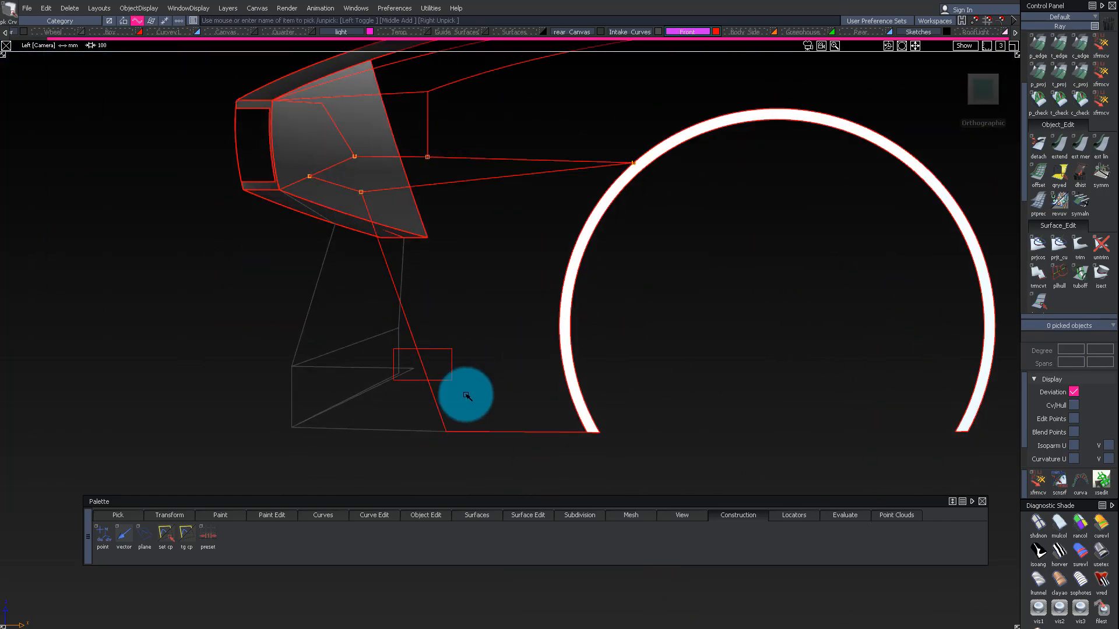
left_click_drag(390, 326, 287, 131, "alt+shift")
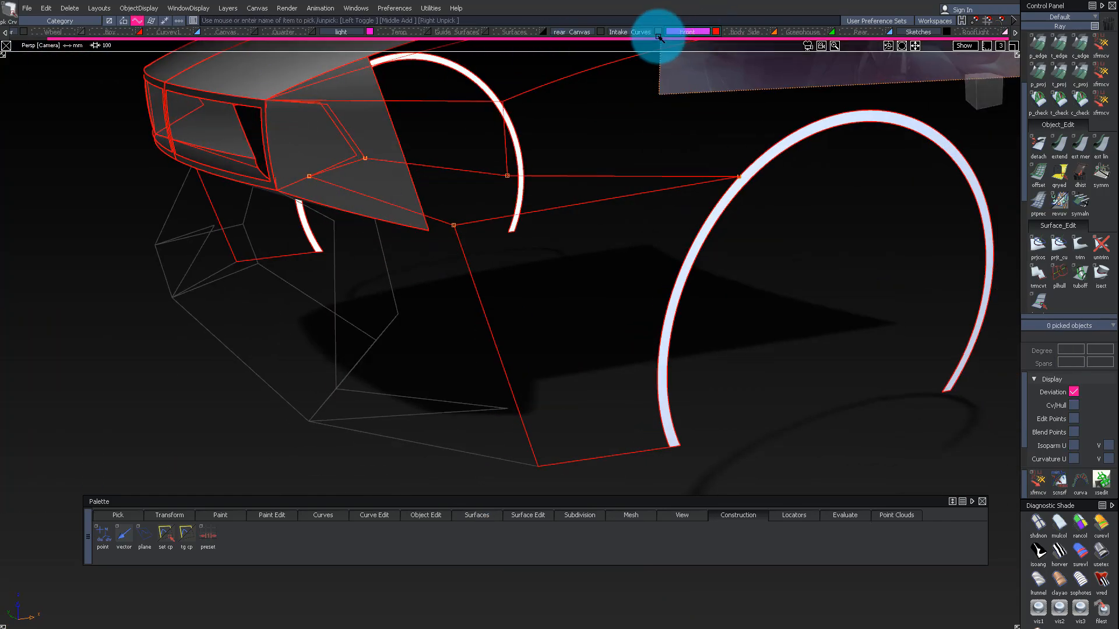
mouse_move(550, 217)
left_mouse_down("alt+shift")
mouse_move(727, 253)
mouse_move(402, 317)
mouse_move(444, 219)
mouse_move(250, 227)
mouse_move(577, 168)
left_mouse_up("alt+shift")
left_click(526, 181)
right_click_drag(487, 299, 527, 192, "ctrl+shift")
left_click(620, 151)
left_click(983, 90)
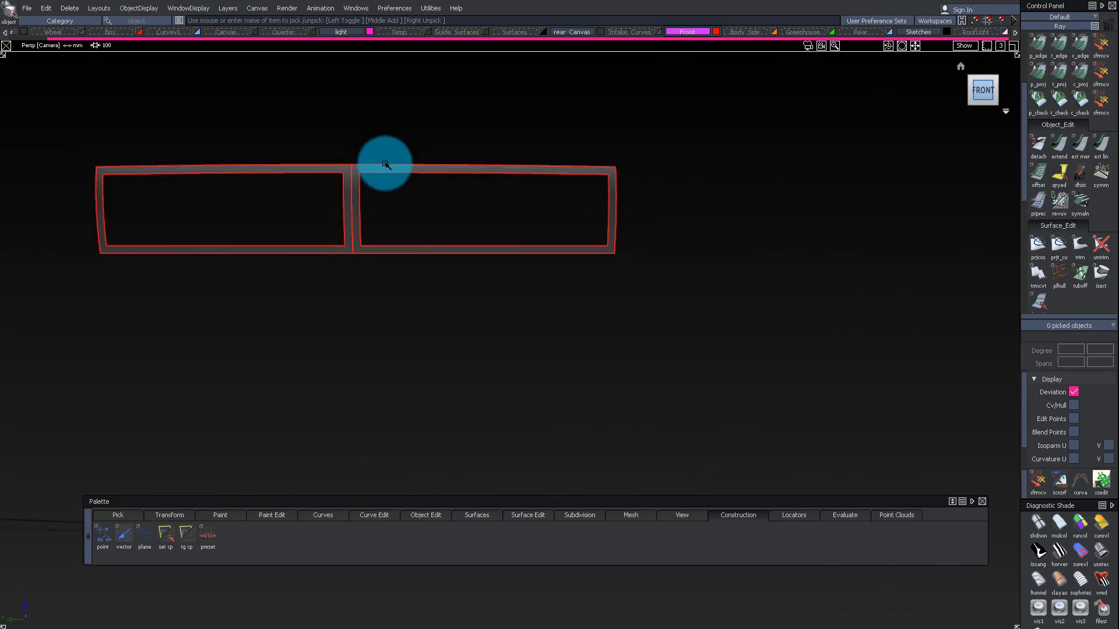
Step: Duplicate the grille opening's four edge curves, then copy them and scale the copy to about 0.53 around its centre
right_click_drag(380, 160, 611, 266, "alt+shift")
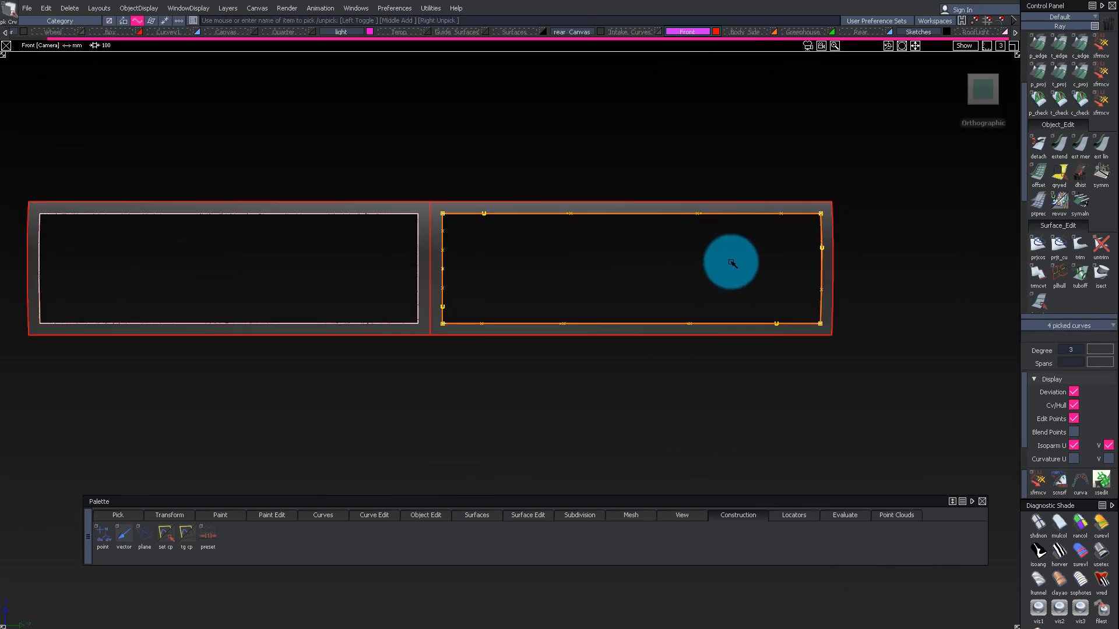
right_click(743, 291, "ctrl+shift")
left_click_drag(761, 333, 671, 280, "ctrl+shift")
left_click_drag(407, 162, 825, 411)
key("ctrl+c")
key("ctrl+v")
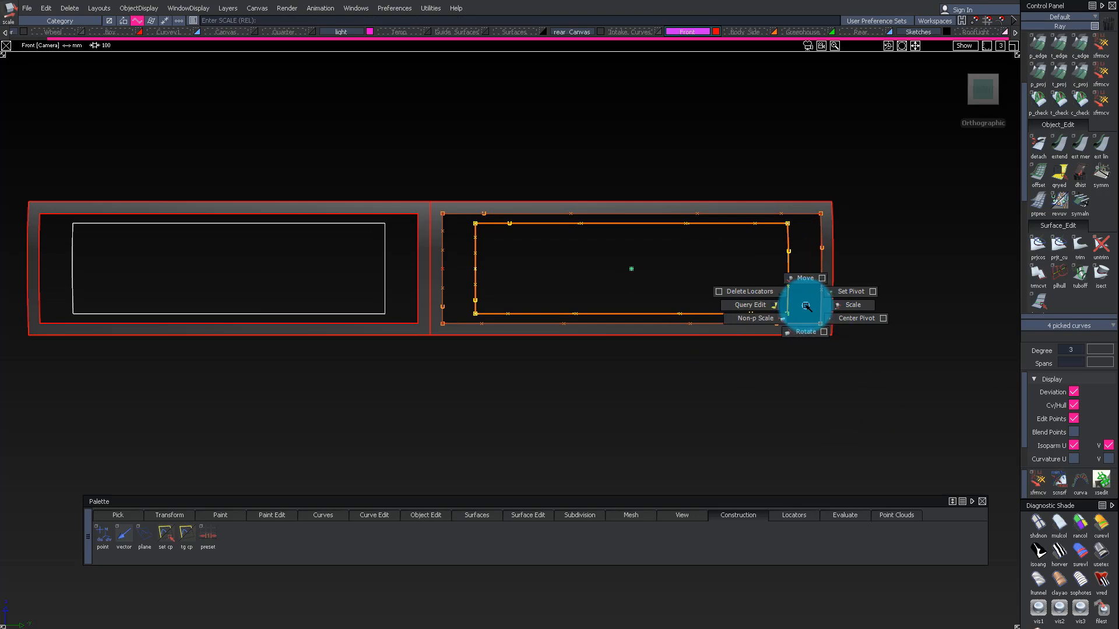
left_click_drag(824, 305, 685, 382)
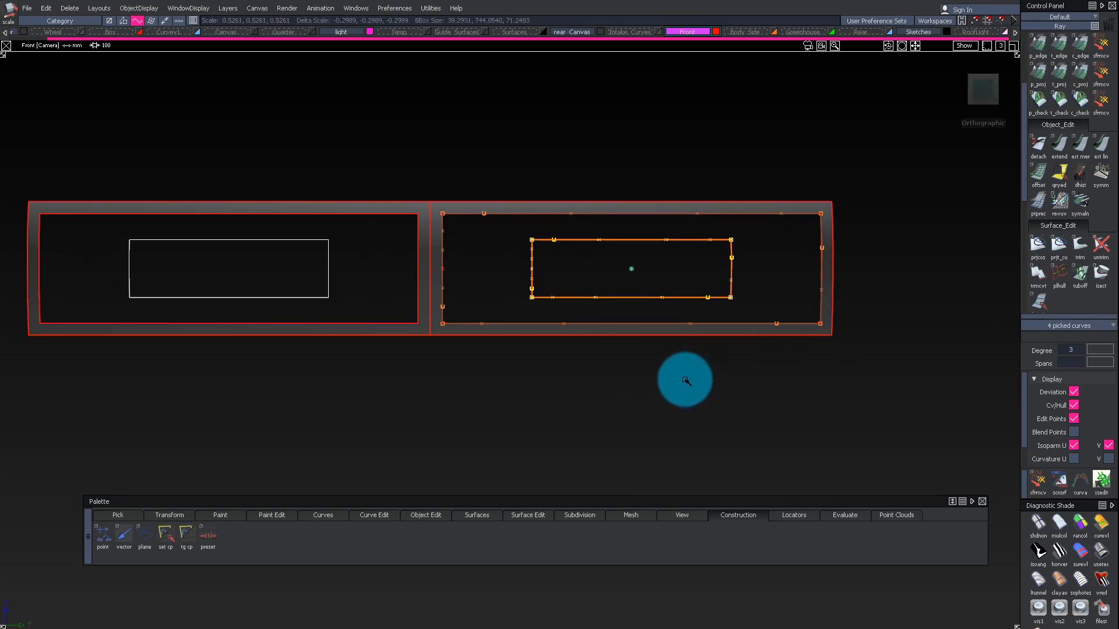
Step: Flatten the inner grille outline vertically with non-proportional scaling and isolate it with the outer outline
middle_click_drag(671, 386, 673, 387, "ctrl+shift")
right_click_drag(698, 396, 709, 590)
mouse_move(718, 376)
left_mouse_down("alt+shift")
mouse_move(607, 257)
mouse_move(509, 344)
mouse_move(529, 342)
mouse_move(446, 348)
mouse_move(406, 325)
mouse_move(550, 227)
mouse_move(799, 207)
mouse_move(744, 290)
mouse_move(448, 273)
mouse_move(483, 338)
left_mouse_up("alt+shift")
left_click_drag(585, 301, 410, 167, "ctrl+shift")
left_click_drag(526, 313, 550, 340, "alt+shift")
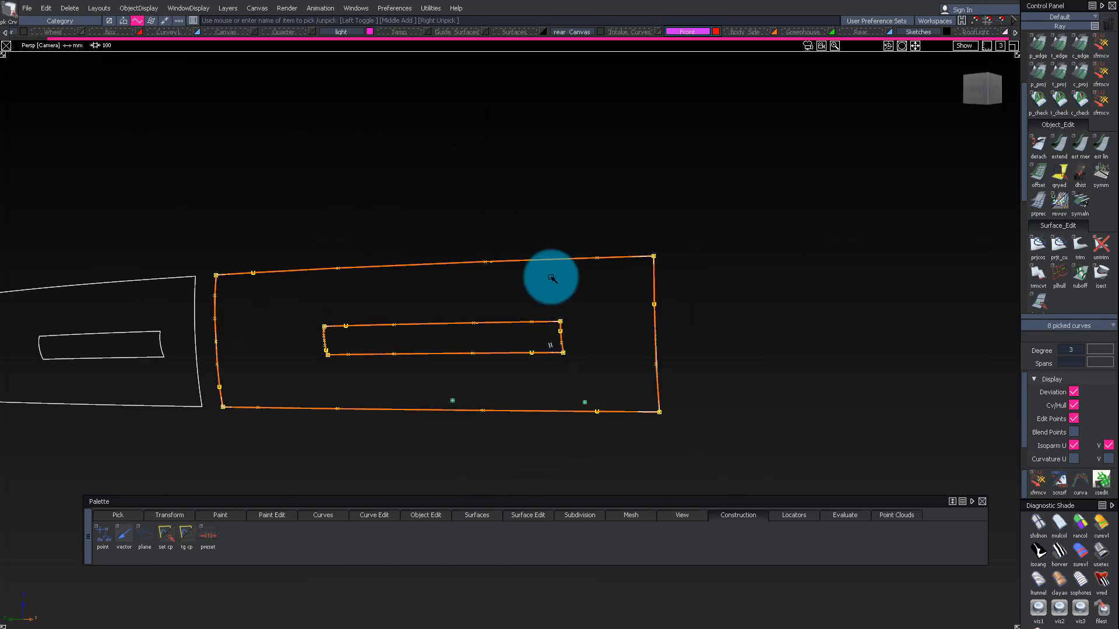
Step: Try to skin a surface between the upper edges of the outer and inner grille outlines
scroll(1037, 87, "up", 4)
double_click(1038, 61)
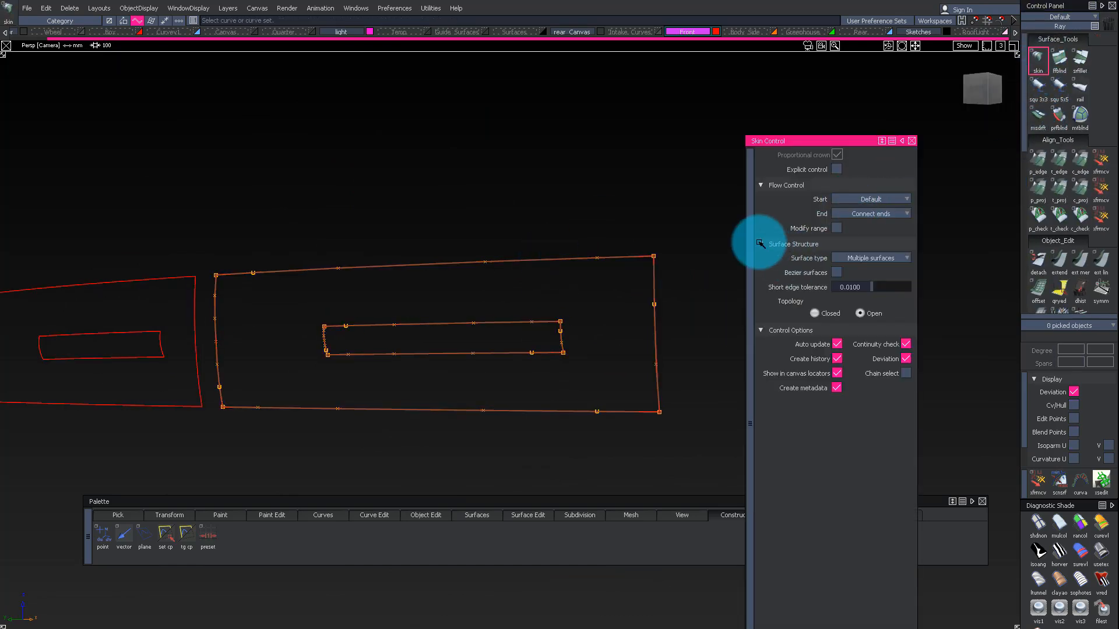
left_click(511, 327)
left_click(462, 283)
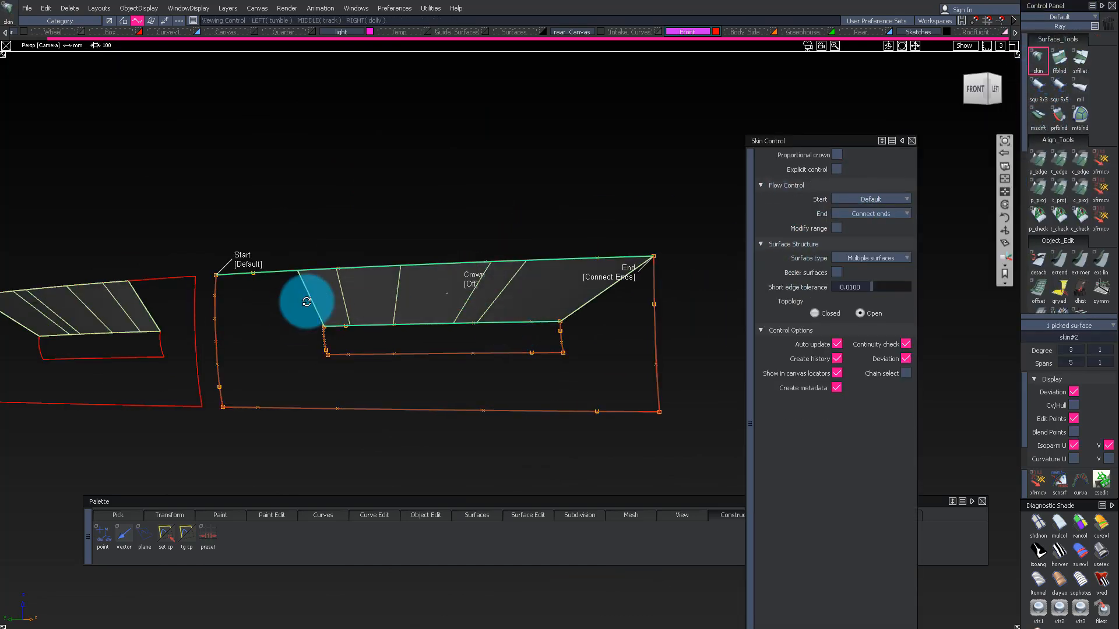
left_click_drag(295, 314, 426, 315, "alt+shift")
Step: Rebuild the outer and inner grille outline curves as single-span degree 3 curves
left_click(773, 628)
left_click_drag(493, 342, 490, 296, "ctrl+shift")
left_click_drag(179, 221, 217, 225, "alt+shift")
left_click_drag(219, 228, 290, 282, "ctrl+shift")
left_click_drag(285, 220, 367, 287, "ctrl+shift")
left_click_drag(192, 227, 784, 453)
left_click_drag(1081, 364, 1078, 403)
left_click_drag(520, 288, 519, 279, "ctrl+shift")
key("s")
Step: Skin four recess walls between the outer and inner grille outlines, with start and end flow set to Connect ends
left_click(505, 262)
left_click(500, 319)
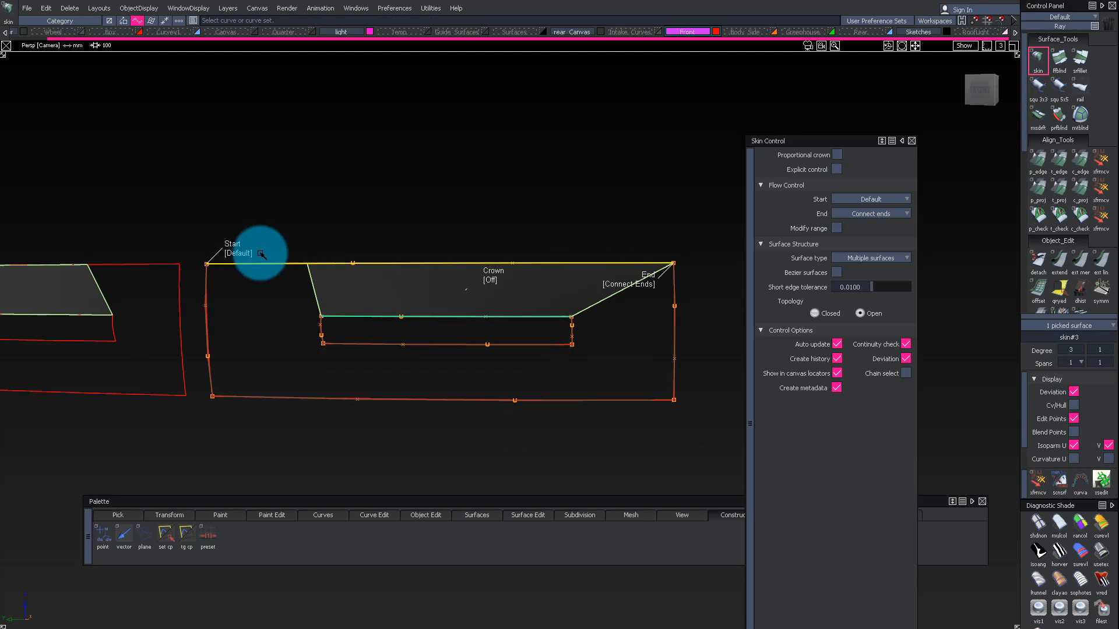
left_click(253, 251)
left_click_drag(453, 404, 452, 388, "ctrl+shift")
left_click(444, 344)
left_click(497, 401)
left_click_drag(618, 441, 618, 426, "ctrl+shift")
left_click(571, 328)
left_click(674, 331)
left_click_drag(376, 398, 376, 382, "ctrl+shift")
left_click(207, 332)
left_click(321, 331)
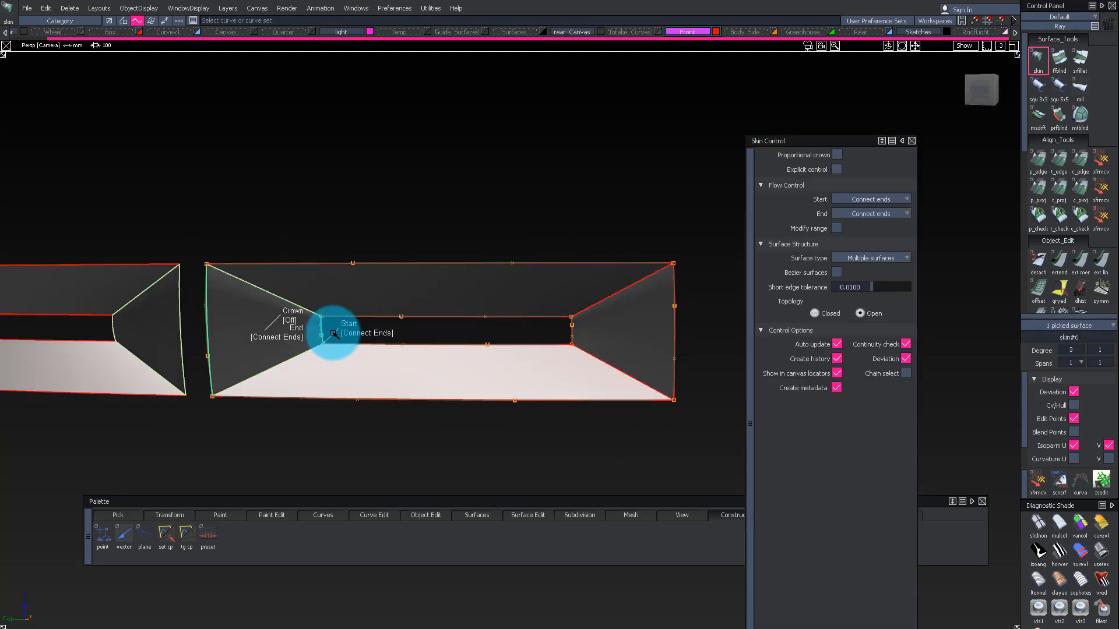
Step: Straighten the inner outline's two short side curves and set them to degree 2
middle_click_drag(236, 350, 649, 350, "alt+shift")
left_click_drag(649, 348, 648, 332, "ctrl+shift")
mouse_move(513, 295)
left_mouse_down("alt+shift")
mouse_move(545, 294)
mouse_move(329, 307)
left_mouse_up("alt+shift")
middle_click_drag(496, 328, 357, 244, "alt+shift")
mouse_move(357, 245)
left_mouse_down("ctrl+shift")
mouse_move(450, 295)
mouse_move(419, 259)
left_mouse_up("ctrl+shift")
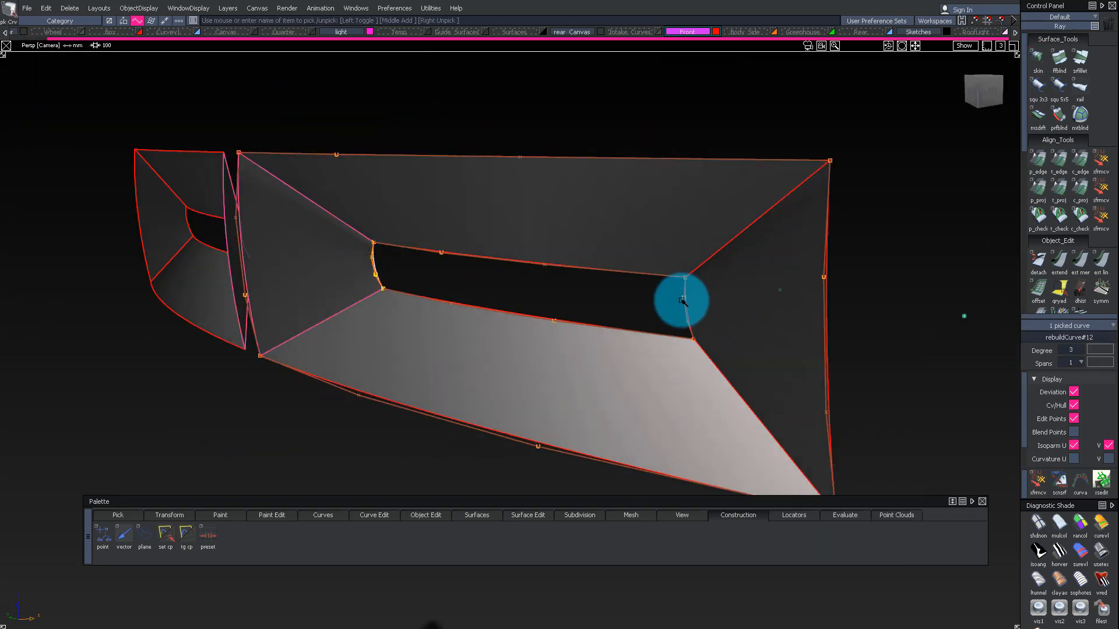
mouse_move(616, 318)
left_mouse_down("alt+shift")
mouse_move(462, 233)
mouse_move(610, 288)
mouse_move(663, 288)
left_mouse_up("alt+shift")
left_click_drag(663, 288, 519, 275, "alt+shift")
left_click_drag(714, 258, 714, 242, "ctrl+shift")
left_click_drag(714, 242, 751, 258)
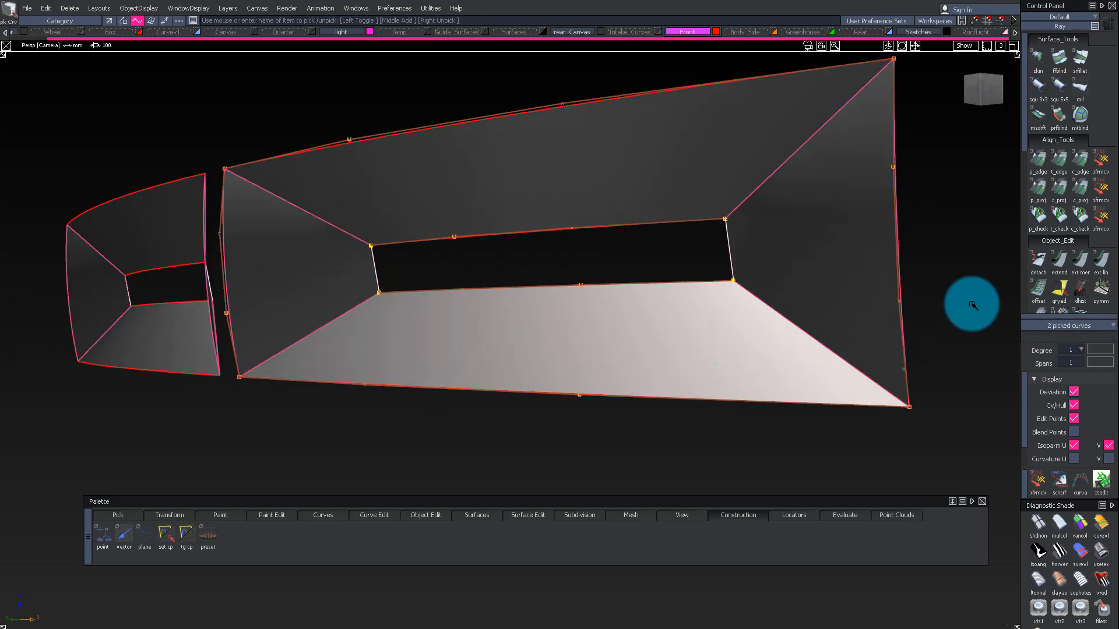
left_click(1079, 404)
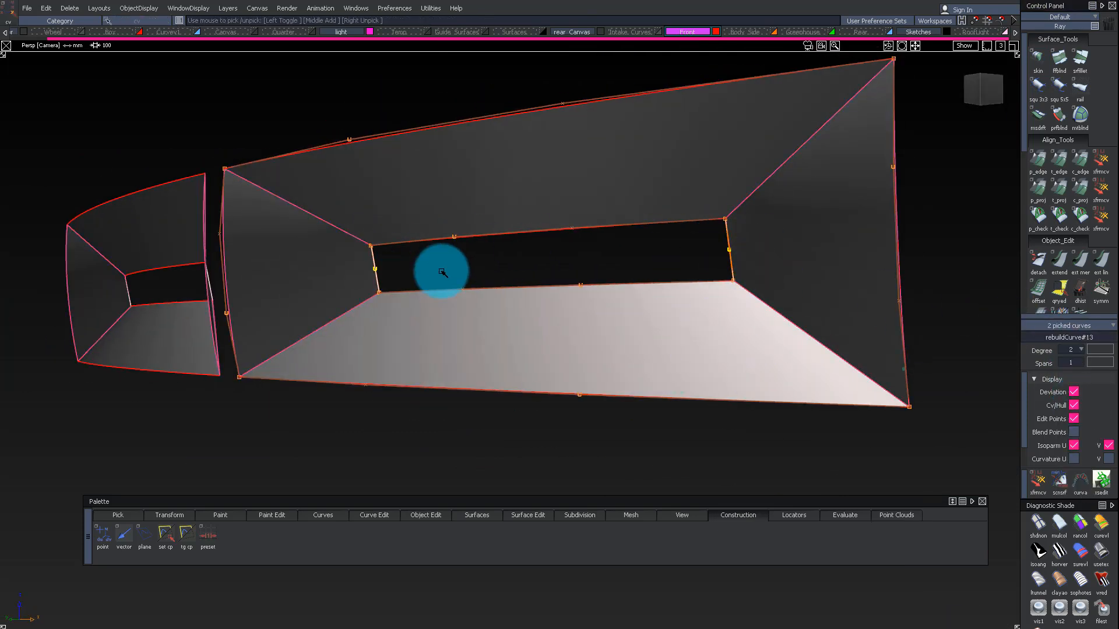
Step: Bow the inner outline's two short side curves by moving their middle control points along the x axis
left_click_drag(406, 275, 407, 277)
left_click_drag(407, 276, 466, 293, "alt+shift")
middle_click_drag(465, 294, 463, 273, "ctrl+shift")
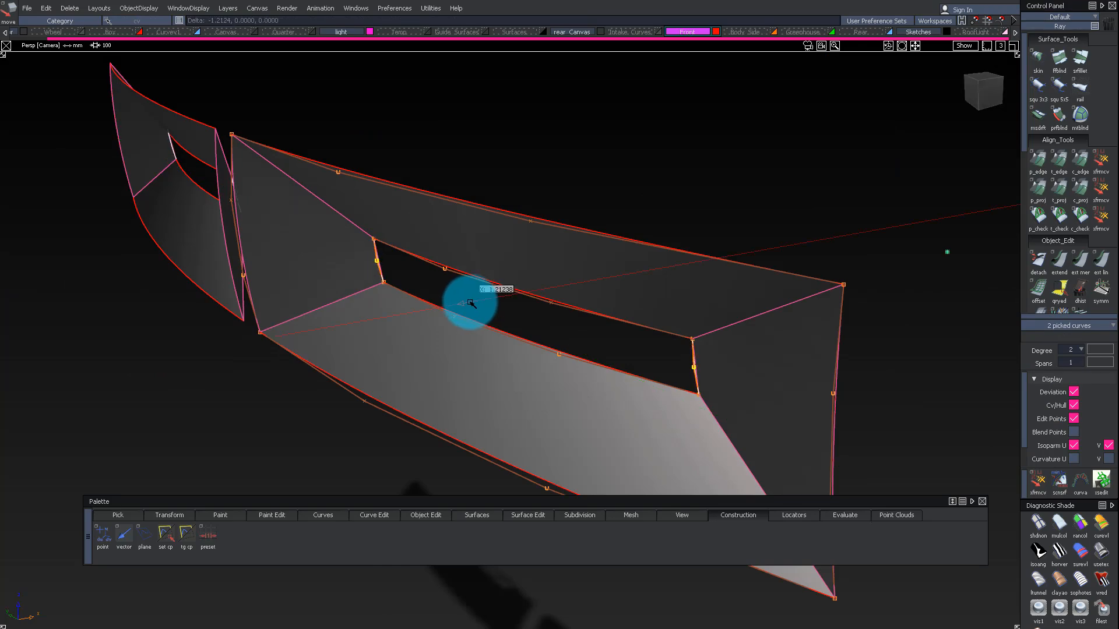
left_click_drag(470, 303, 680, 290, "alt+shift")
left_click_drag(680, 289, 711, 175, "ctrl+shift")
Step: Pick the control points of the whole inner grille outline, shift them slightly and bring back the hidden geometry
mouse_move(717, 251)
left_mouse_down("alt+shift")
mouse_move(622, 374)
mouse_move(355, 262)
left_mouse_up("alt+shift")
left_click_drag(354, 263, 474, 310, "ctrl+shift")
left_click_drag(344, 226, 762, 352)
left_click(991, 105)
middle_click_drag(745, 259, 763, 260)
left_click_drag(736, 285, 652, 293, "alt+shift")
key("alt+v")
Step: Examine the recessed grille together with the hood, frame and side surfaces from several angles
right_click_drag(651, 292, 611, 296, "alt+shift")
mouse_move(611, 296)
left_mouse_down("alt+shift")
mouse_move(679, 289)
mouse_move(612, 285)
left_mouse_up("alt+shift")
right_click_drag(384, 189, 422, 208, "alt+shift")
mouse_move(422, 208)
left_mouse_down("alt+shift")
mouse_move(482, 190)
mouse_move(438, 197)
left_mouse_up("alt+shift")
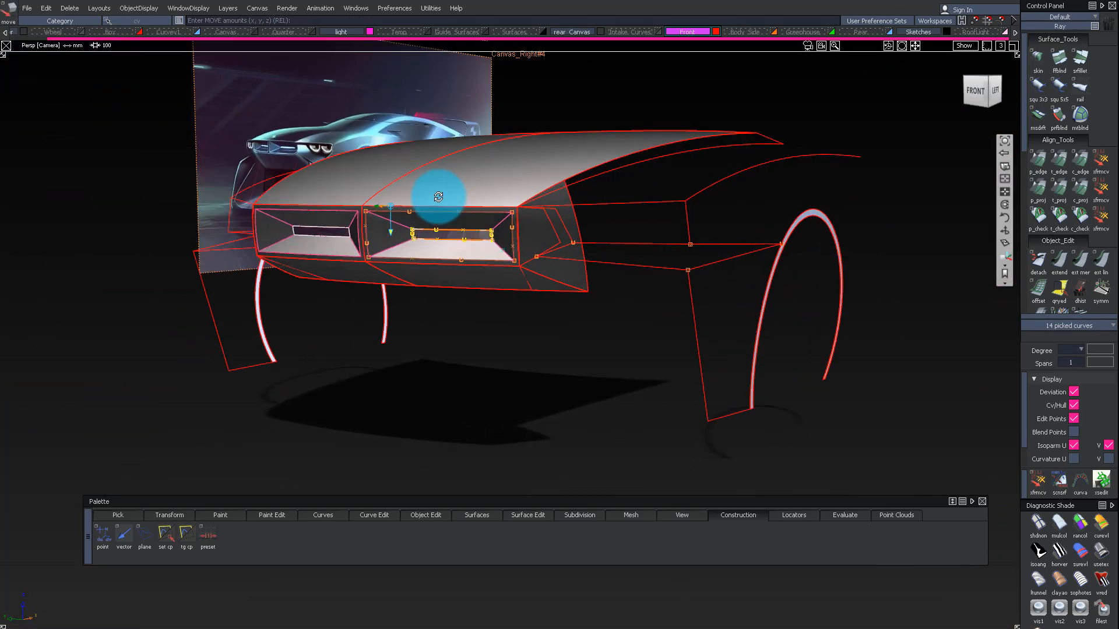
right_click_drag(439, 197, 487, 180, "alt+shift")
left_click_drag(487, 180, 567, 252, "alt+shift")
right_click_drag(567, 252, 449, 283, "alt+shift")
left_click_drag(449, 283, 512, 262, "ctrl+shift")
right_click_drag(512, 262, 530, 302, "alt+shift")
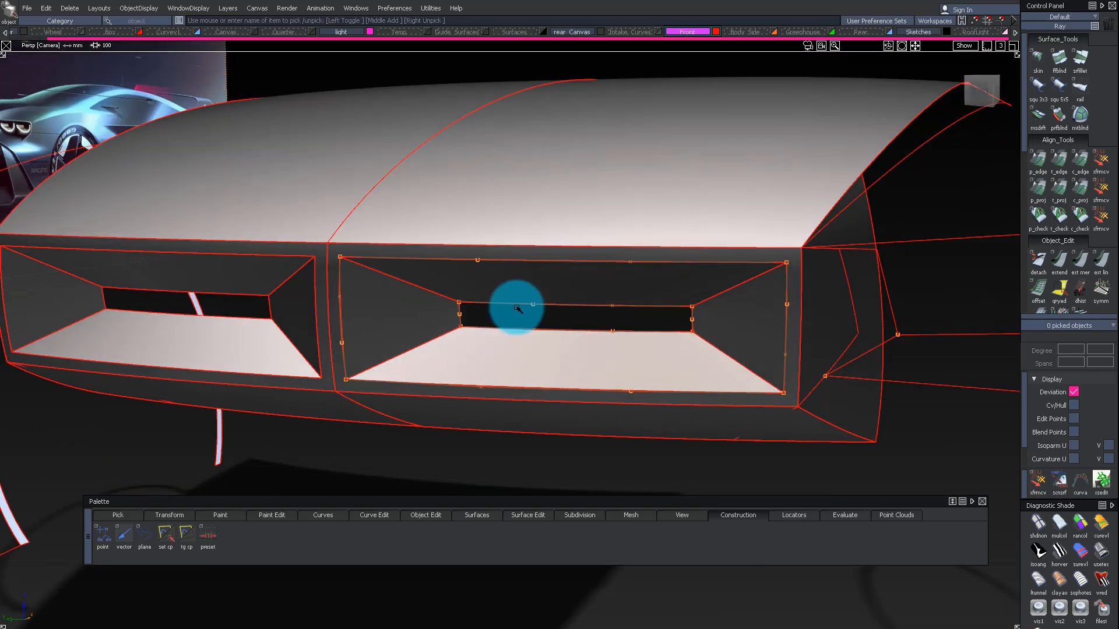
Step: Pick the four inner grille outline curves and widen them horizontally with non-proportional scaling
left_click_drag(531, 320, 540, 295, "ctrl+shift")
left_click_drag(540, 295, 496, 301, "ctrl+shift")
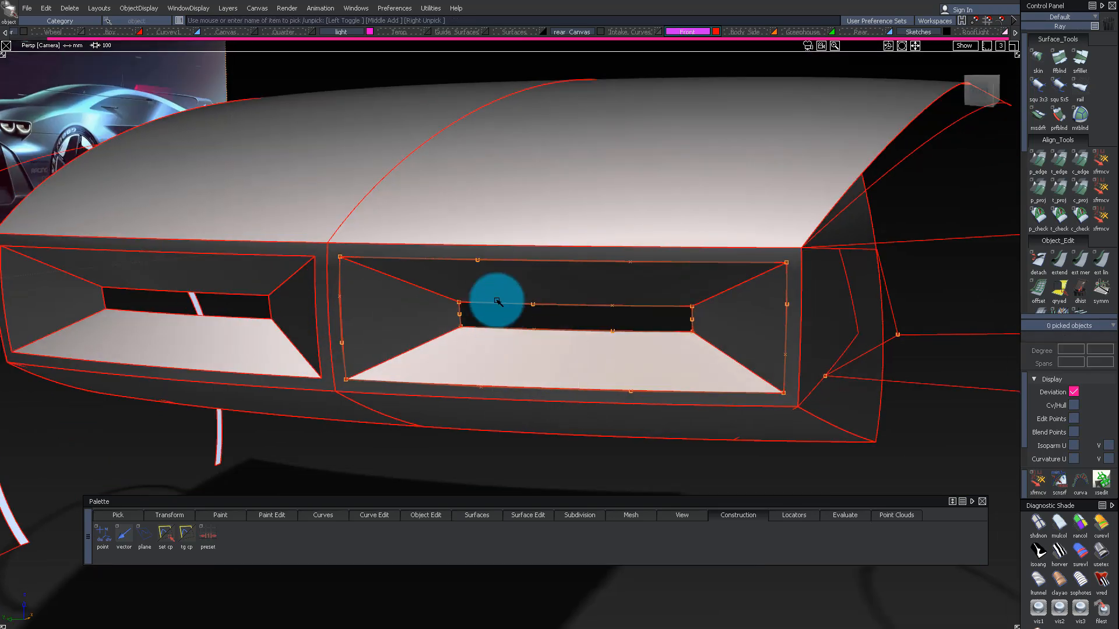
left_click_drag(702, 349, 521, 327, "alt+shift")
left_click_drag(520, 327, 529, 304, "ctrl+shift")
left_click_drag(529, 304, 584, 345, "ctrl+shift")
left_click(502, 318)
middle_click_drag(584, 345, 552, 357, "ctrl+shift")
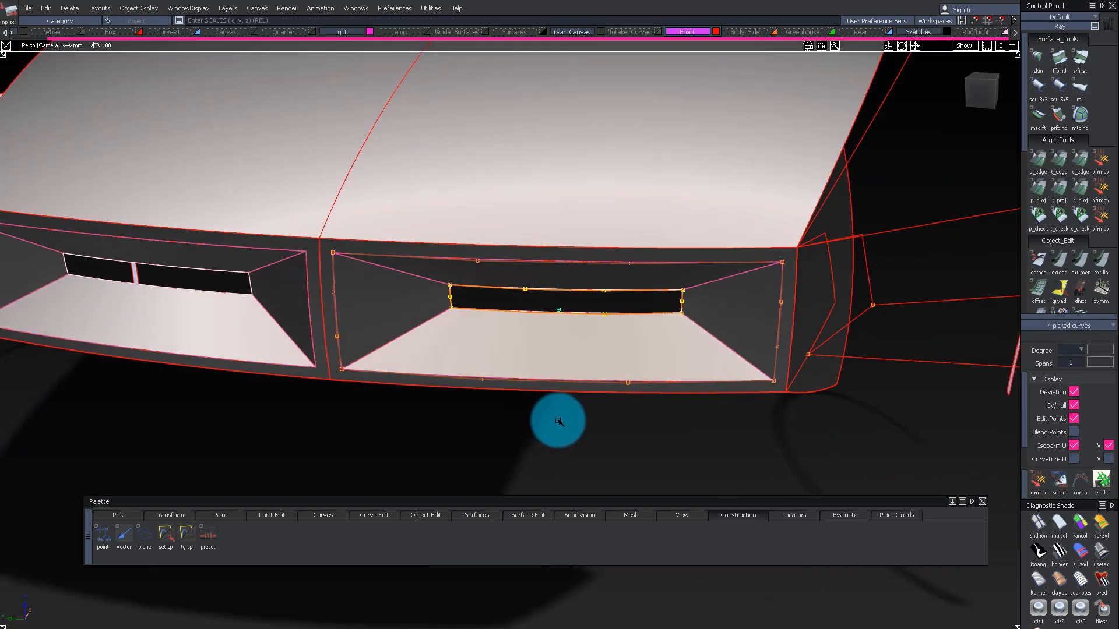
left_click_drag(644, 468, 510, 413, "alt+shift")
middle_click_drag(510, 413, 506, 415, "ctrl+shift")
left_click_drag(437, 427, 545, 402, "alt+shift")
left_click_drag(545, 344, 548, 292, "ctrl+shift")
left_click_drag(702, 251, 385, 236, "ctrl+shift")
Step: Isolate the grille recess walls and close the inner opening with a Square surface built from its four edges
middle_click_drag(384, 236, 427, 317, "alt+shift")
left_click_drag(427, 317, 579, 338, "alt+shift")
right_click_drag(579, 338, 652, 290, "alt+shift")
left_click_drag(653, 289, 494, 362, "alt+shift")
left_click_drag(479, 295, 471, 330, "ctrl+shift")
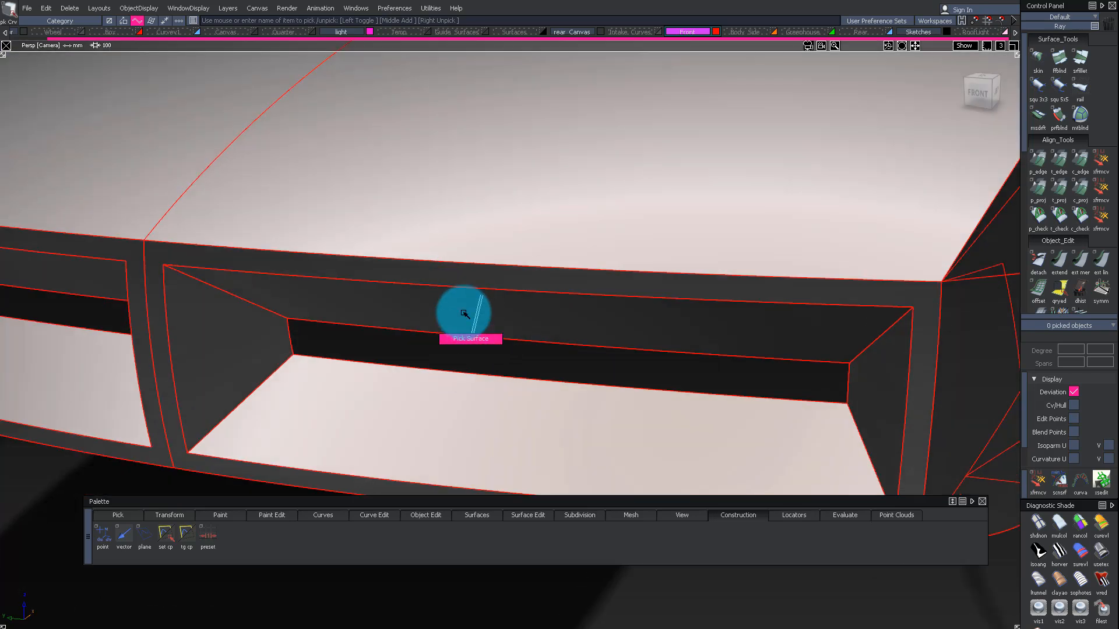
left_click(431, 312)
left_click(245, 328)
left_click(600, 397)
right_click_drag(548, 349, 312, 343, "ctrl+shift")
left_click(311, 344)
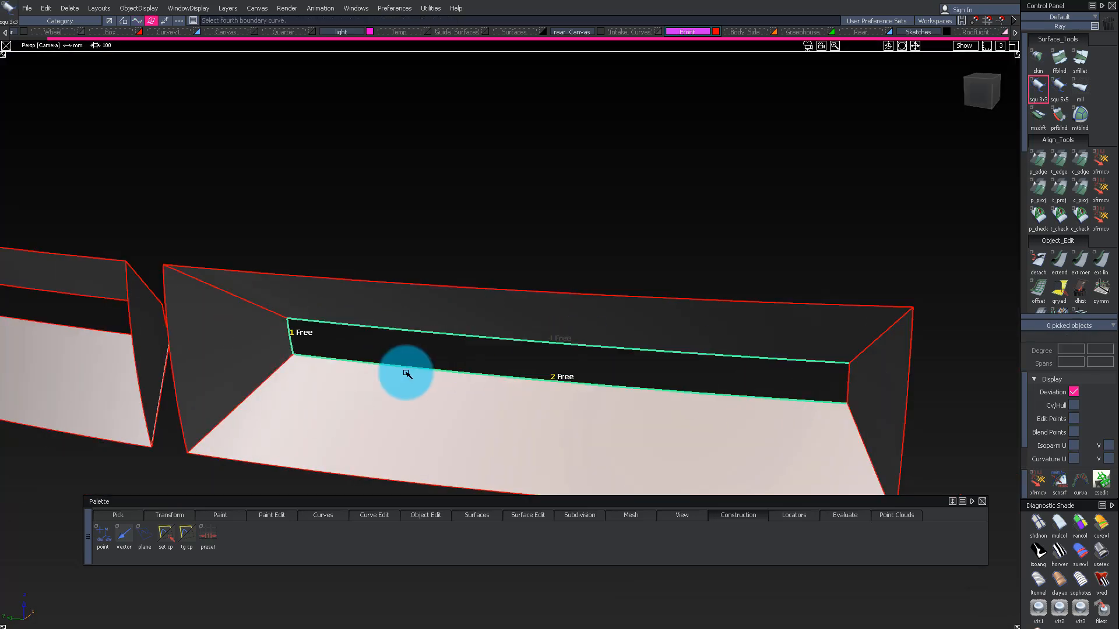
left_click(861, 388)
Step: Copy the white default shader, set its incandescence to about RGB 0, 120, 212 with a blue colour, and assign it to the grille's back surface
right_click_drag(939, 345, 898, 246, "ctrl+shift")
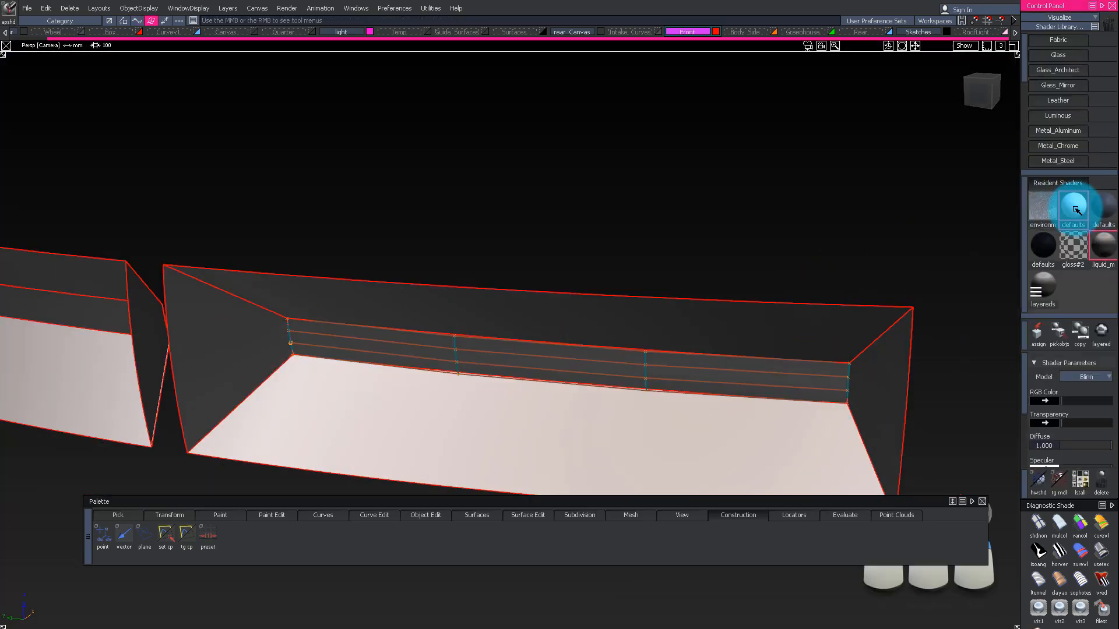
double_click(1079, 247)
left_click(881, 316)
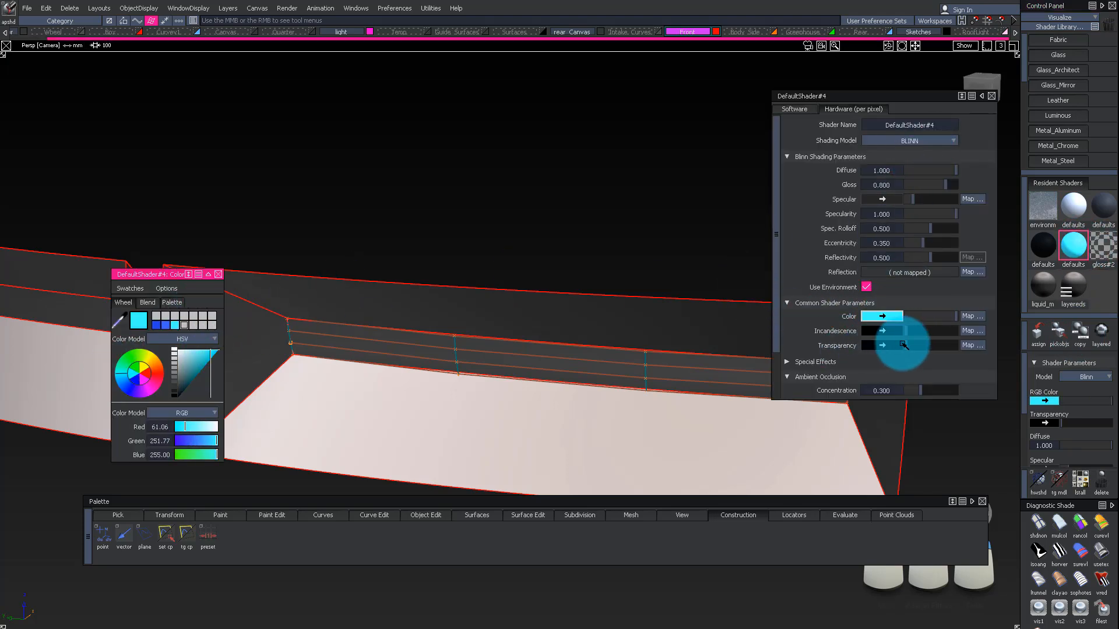
left_click(175, 362)
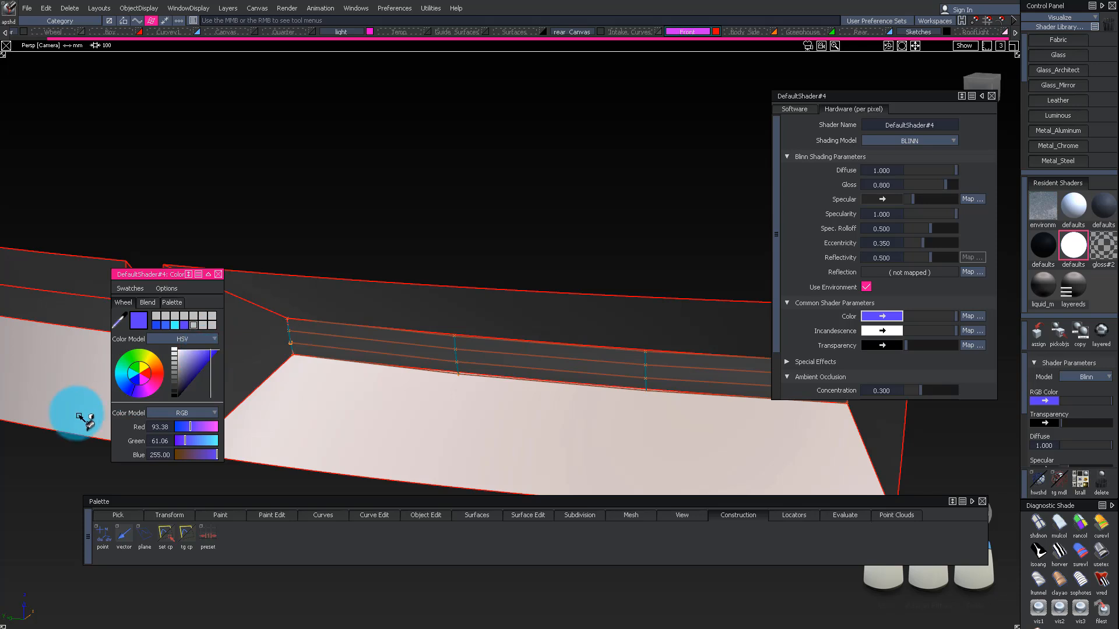
left_click(884, 331)
left_click(553, 362)
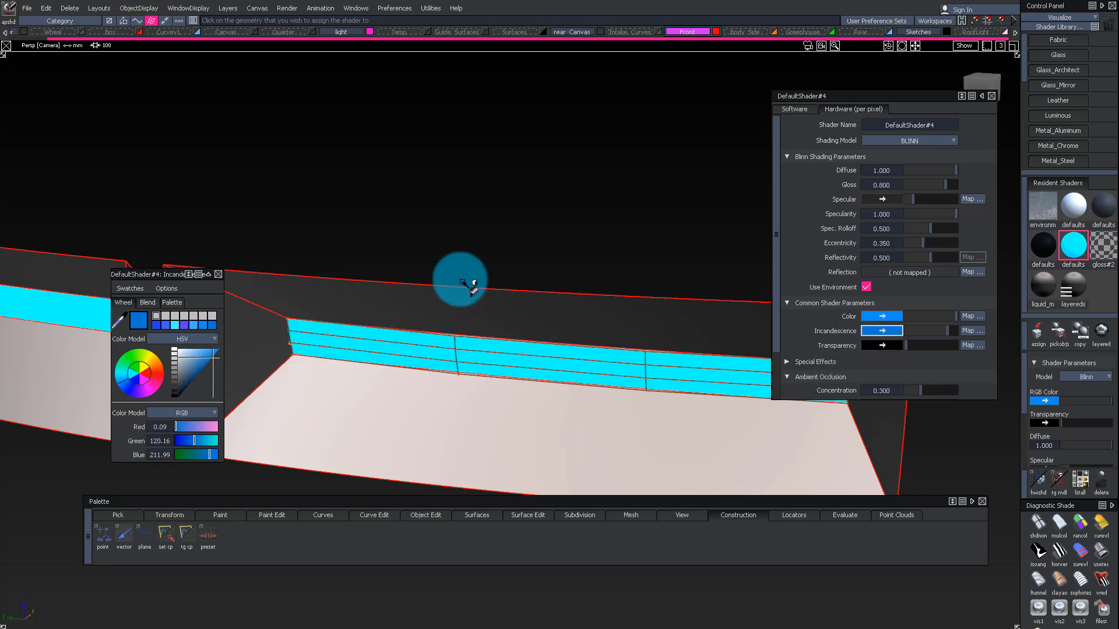
left_click_drag(500, 310, 389, 121, "ctrl+shift")
left_click_drag(570, 400, 594, 225, "ctrl+shift")
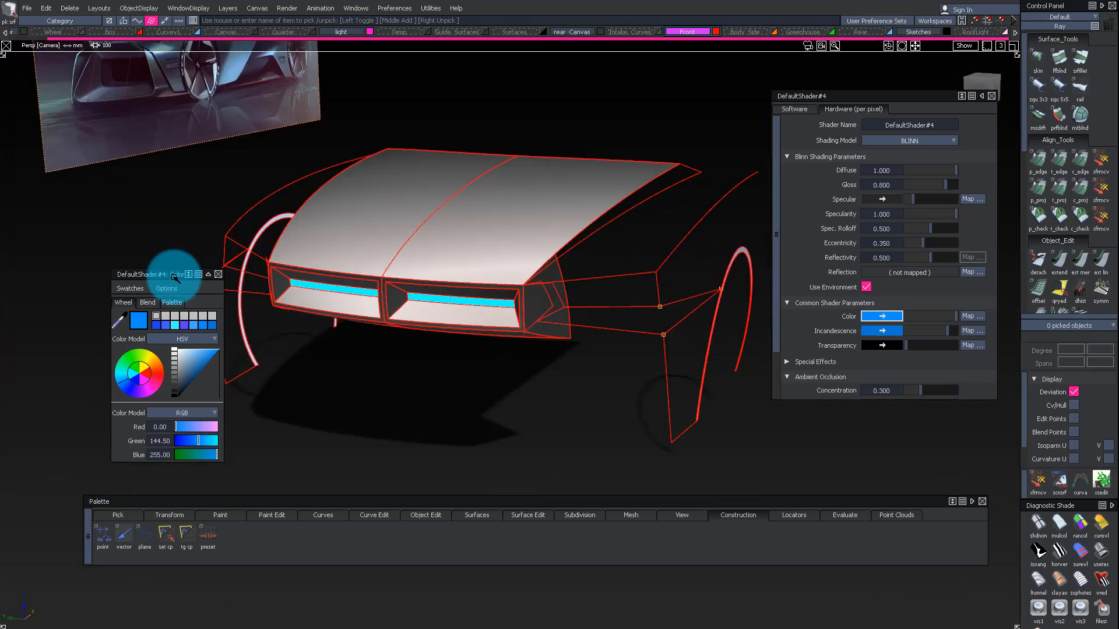
Step: Assign the dark grey DefaultShader#2 to the grille recess walls and close the shader and colour windows
left_click_drag(344, 288, 615, 354, "alt+shift")
right_click_drag(614, 354, 512, 307, "alt+shift")
left_click_drag(512, 307, 501, 361, "alt+shift")
left_click_drag(502, 361, 552, 352, "ctrl+shift")
left_click(1108, 217)
left_click(411, 369)
mouse_move(358, 345)
left_mouse_down("alt+shift")
mouse_move(488, 345)
mouse_move(547, 390)
mouse_move(373, 344)
left_mouse_up("alt+shift")
left_click(490, 346)
left_click_drag(349, 303, 290, 232, "ctrl+shift")
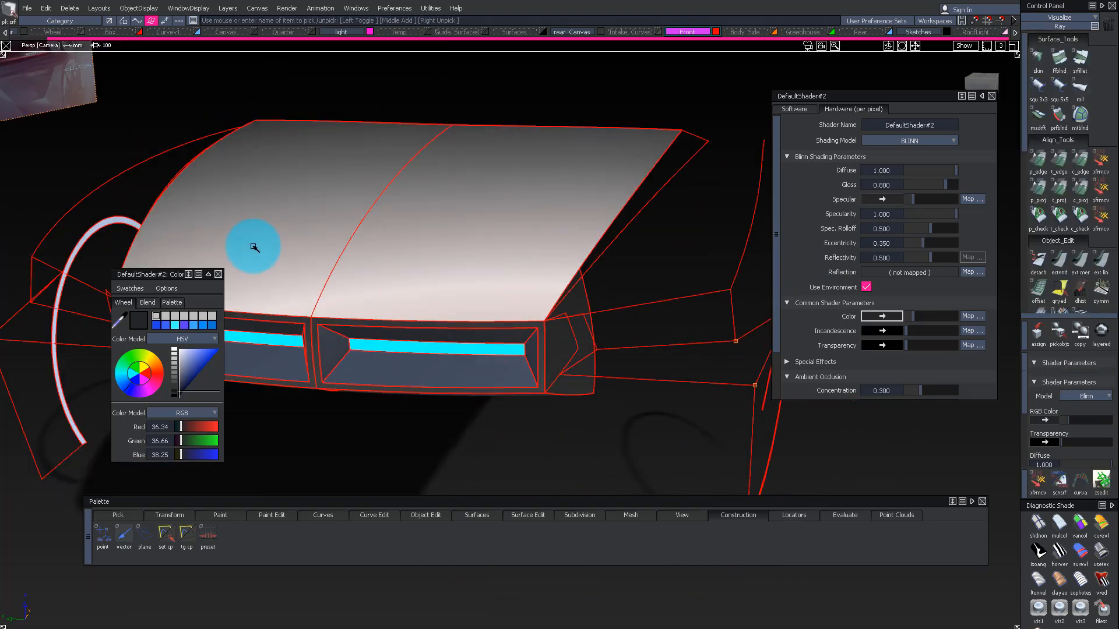
left_click(219, 274)
left_click(993, 97)
Step: Move the bumper's lower front corner rearward toward the wheel arch in the left view
left_click_drag(532, 169, 515, 190, "alt+shift")
right_click_drag(515, 190, 395, 161, "alt+shift")
left_click_drag(395, 160, 829, 165, "alt+shift")
left_click(982, 93)
middle_click_drag(440, 247, 542, 243, "alt+shift")
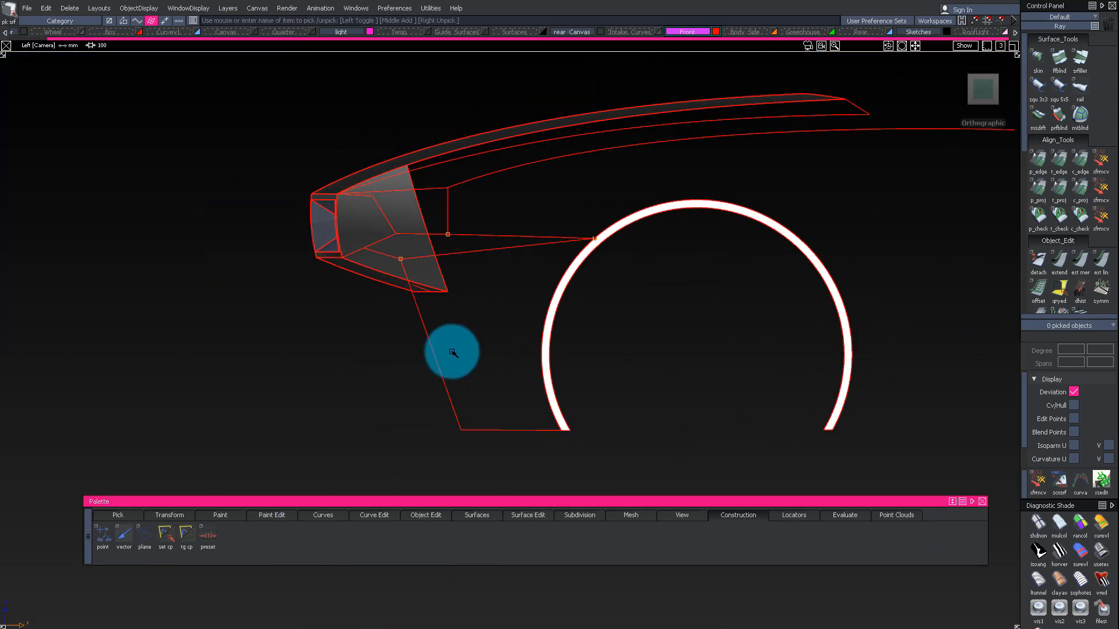
left_click_drag(453, 352, 475, 422, "ctrl+shift")
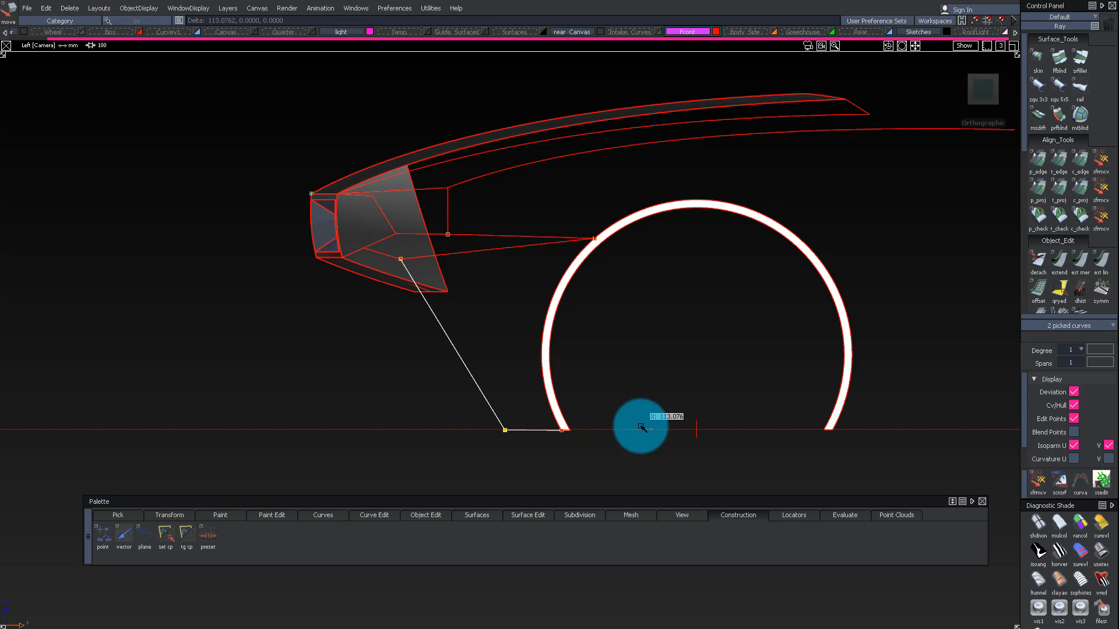
right_click_drag(641, 427, 733, 471, "alt+shift")
middle_click_drag(733, 471, 739, 421, "ctrl+shift")
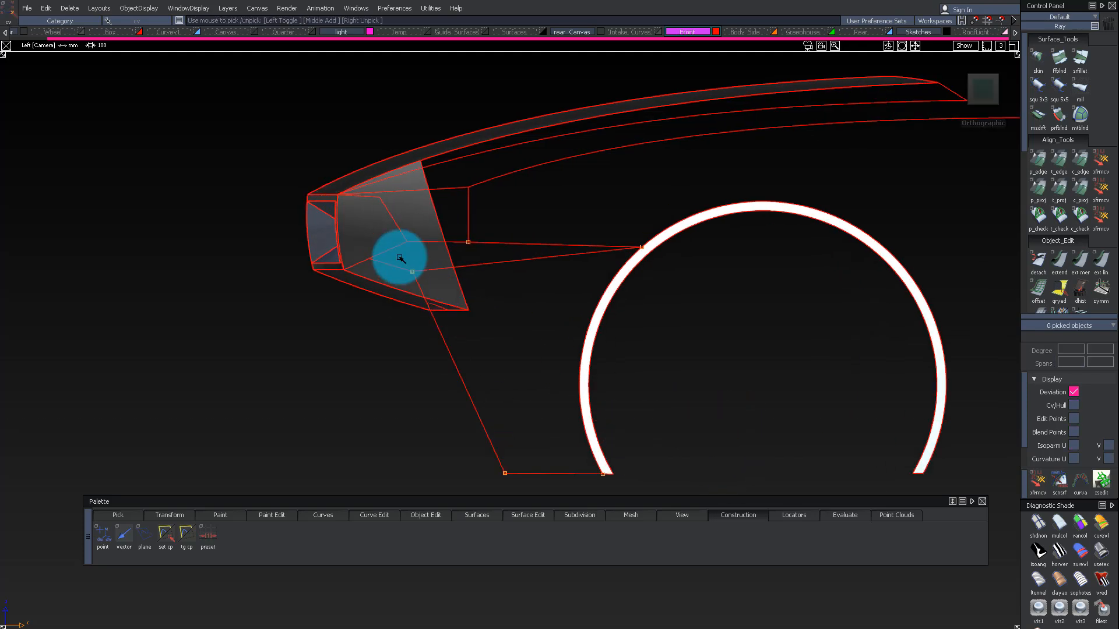
Step: Adjust the shared corner point of the lower side body line in the left and top views
left_click_drag(429, 271, 445, 282)
left_click_drag(512, 309, 520, 476, "alt+shift")
left_click(986, 87)
middle_click_drag(373, 380, 359, 292, "ctrl+shift")
middle_click_drag(349, 207, 414, 417, "alt+shift")
right_click_drag(414, 417, 481, 428, "alt+shift")
middle_click_drag(377, 445, 381, 376, "alt+shift")
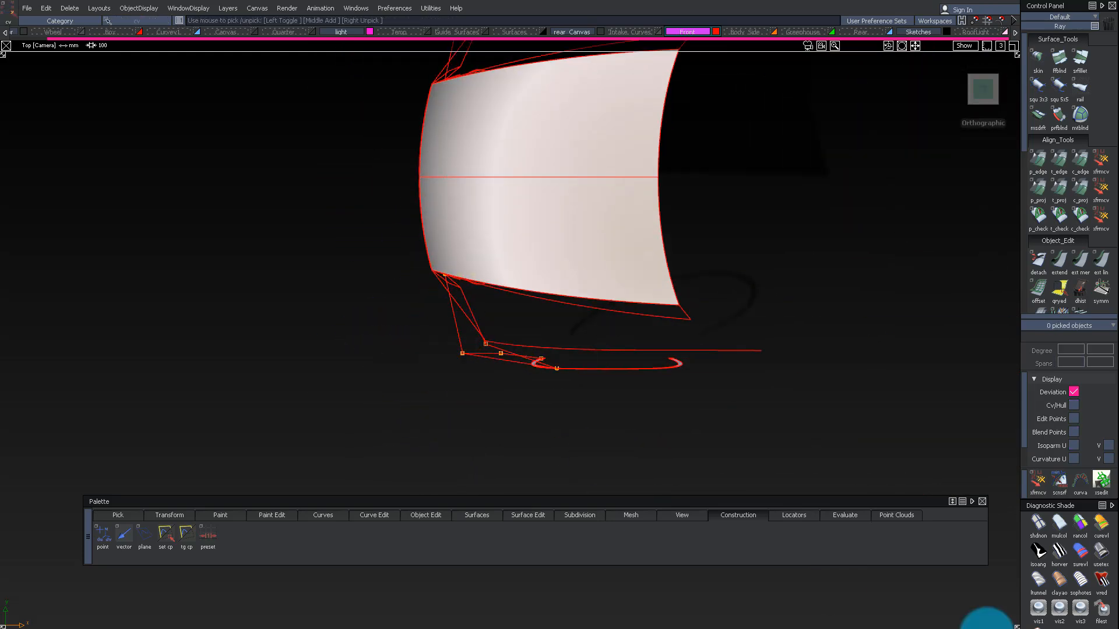
scroll(430, 401, "up", 3)
left_click_drag(432, 401, 470, 403, "ctrl+shift")
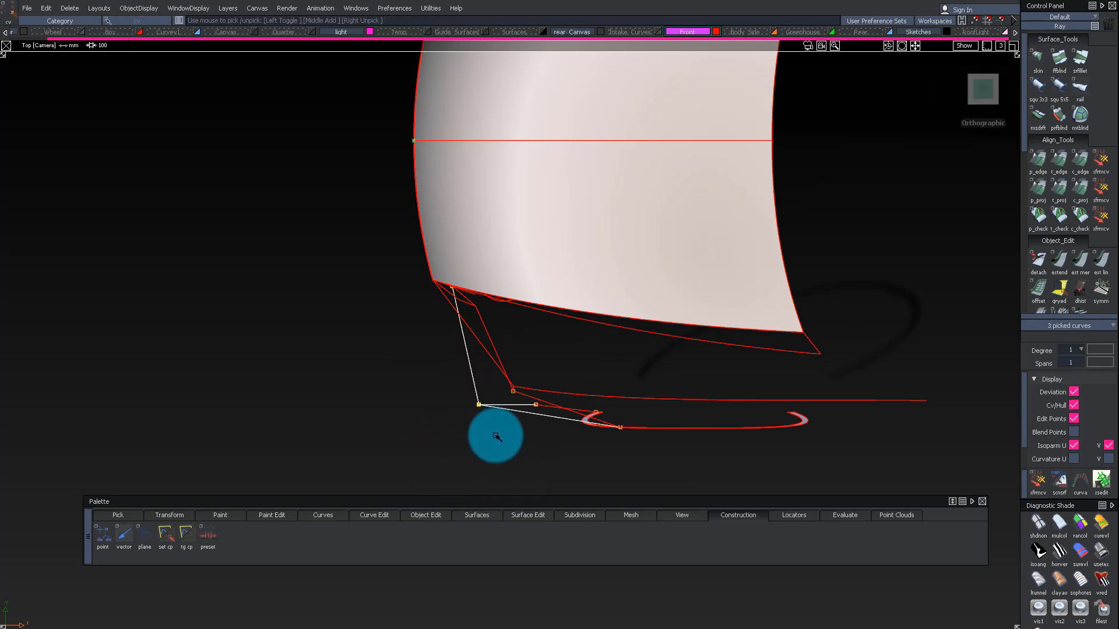
Step: Move the two stacked corner points of the upper side body lines along the x axis
left_click_drag(441, 406, 501, 436, "alt+shift")
left_click_drag(466, 402, 613, 376, "alt+shift")
left_click_drag(465, 433, 446, 464, "alt+shift")
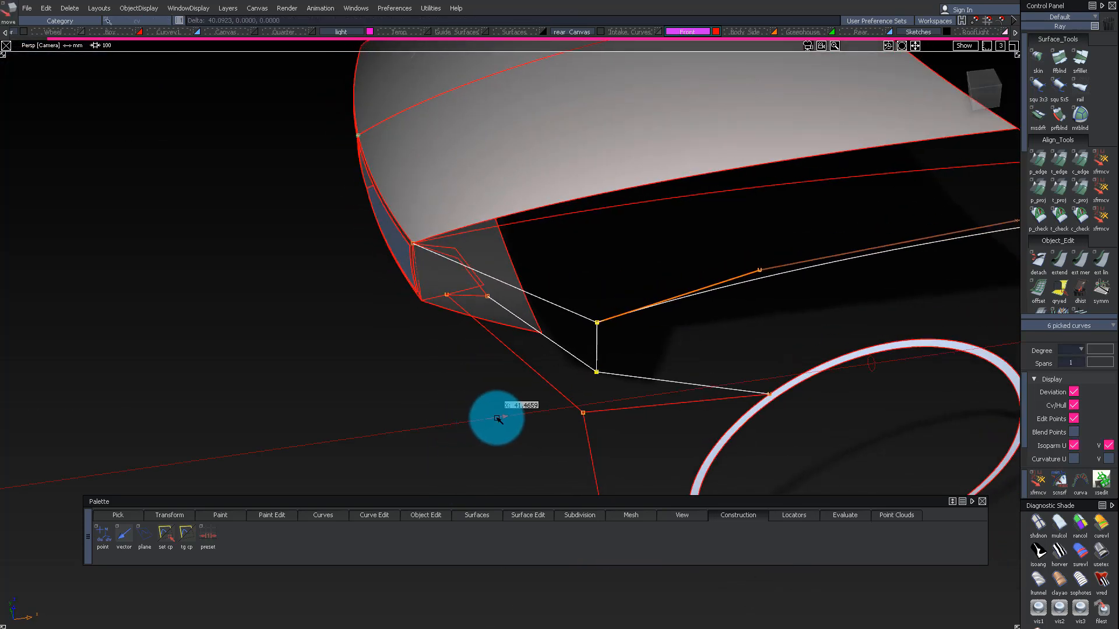
Step: Replace the headlight outline so its outer tip meets the front end of the upper side body line, deleting the old outline
left_click_drag(634, 348, 554, 260, "alt+shift")
left_click(407, 245, "alt+shift")
left_click_drag(536, 260, 445, 206, "ctrl+shift")
left_click(488, 249)
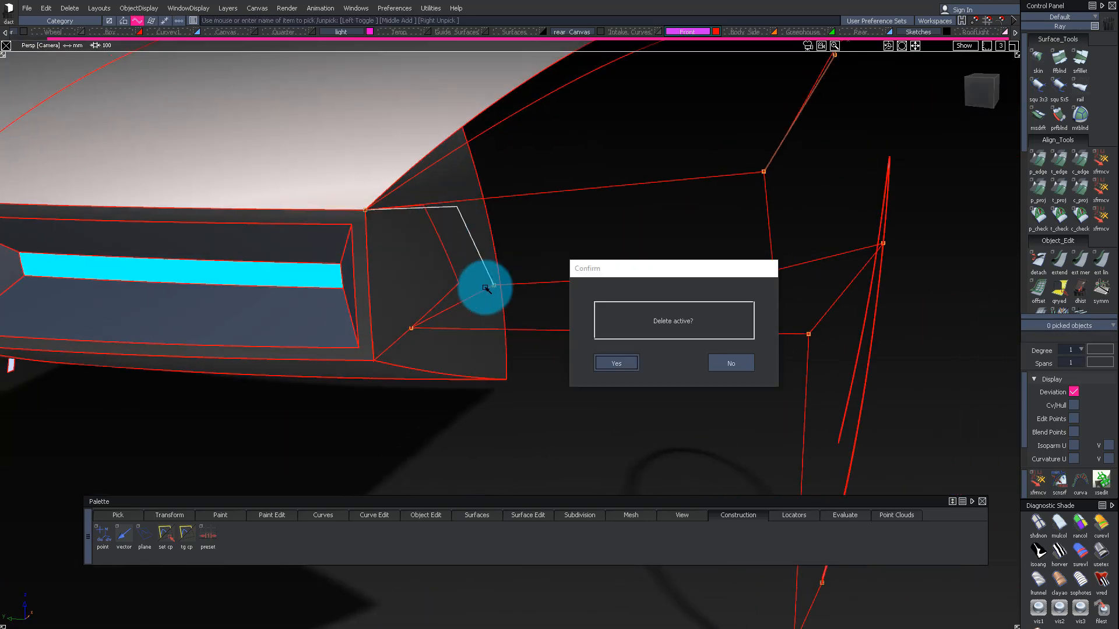
left_click_drag(522, 269, 499, 313, "alt+shift")
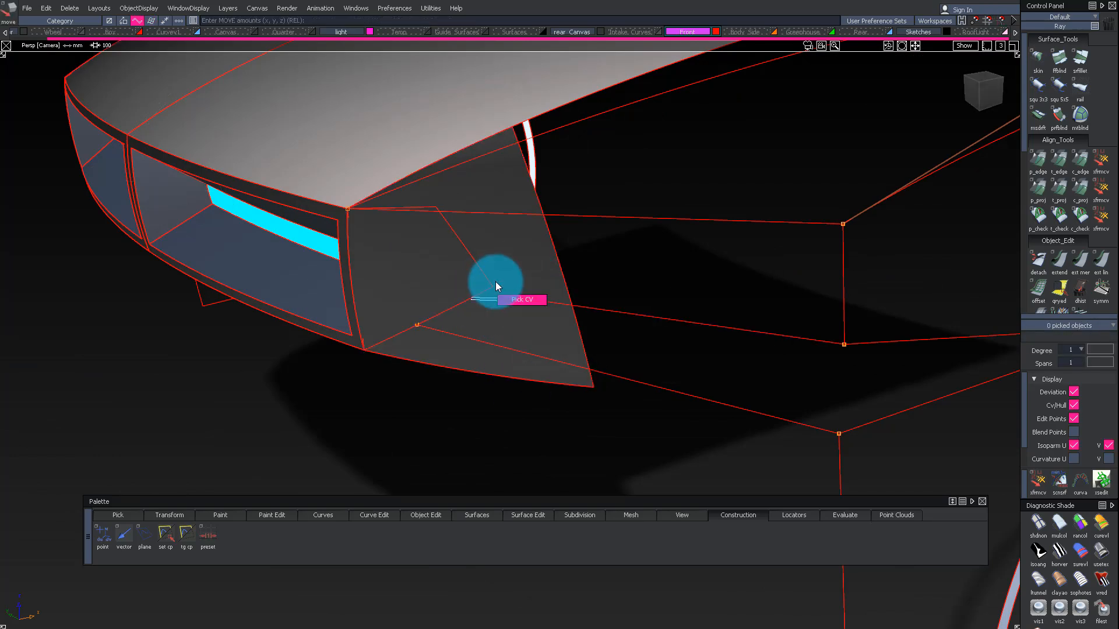
Step: Save the scene as a new file version numbered 11
mouse_move(535, 290)
left_mouse_down("alt+shift")
mouse_move(722, 233)
mouse_move(700, 170)
mouse_move(262, 150)
mouse_move(375, 220)
mouse_move(339, 247)
mouse_move(679, 243)
mouse_move(767, 452)
mouse_move(752, 297)
mouse_move(645, 252)
mouse_move(407, 254)
mouse_move(450, 235)
mouse_move(499, 239)
mouse_move(546, 263)
mouse_move(659, 230)
mouse_move(604, 252)
mouse_move(725, 245)
mouse_move(530, 220)
mouse_move(554, 250)
mouse_move(466, 384)
mouse_move(464, 268)
mouse_move(437, 217)
mouse_move(927, 180)
mouse_move(385, 293)
left_mouse_up("alt+shift")
middle_click_drag(562, 250, 627, 261, "alt+shift")
left_click(39, 9)
left_click(34, 79)
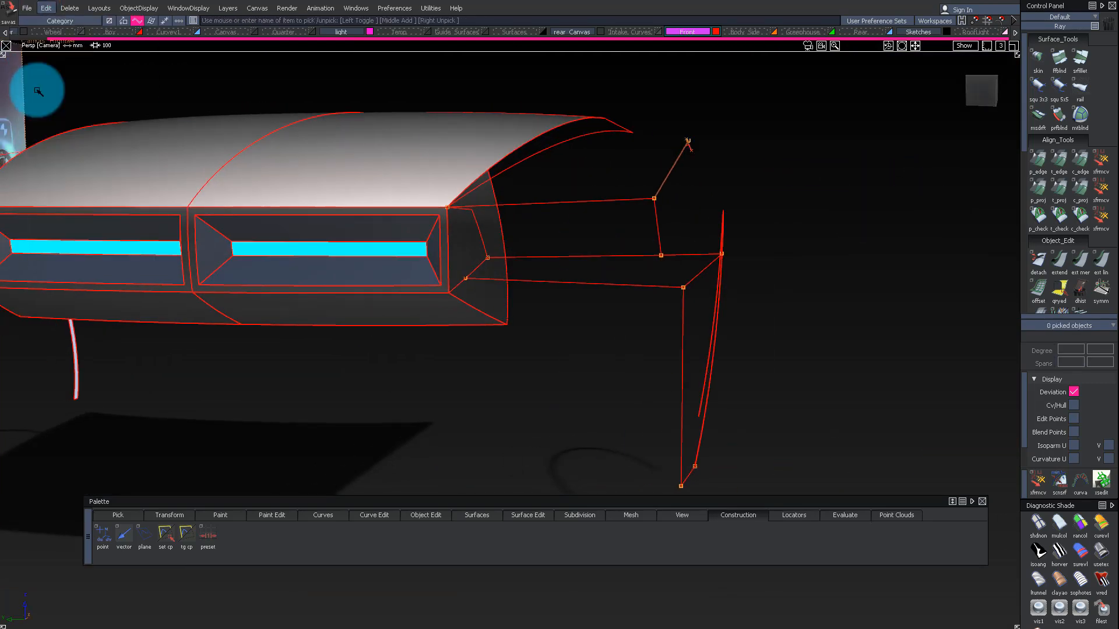
type("11")
key("Return")
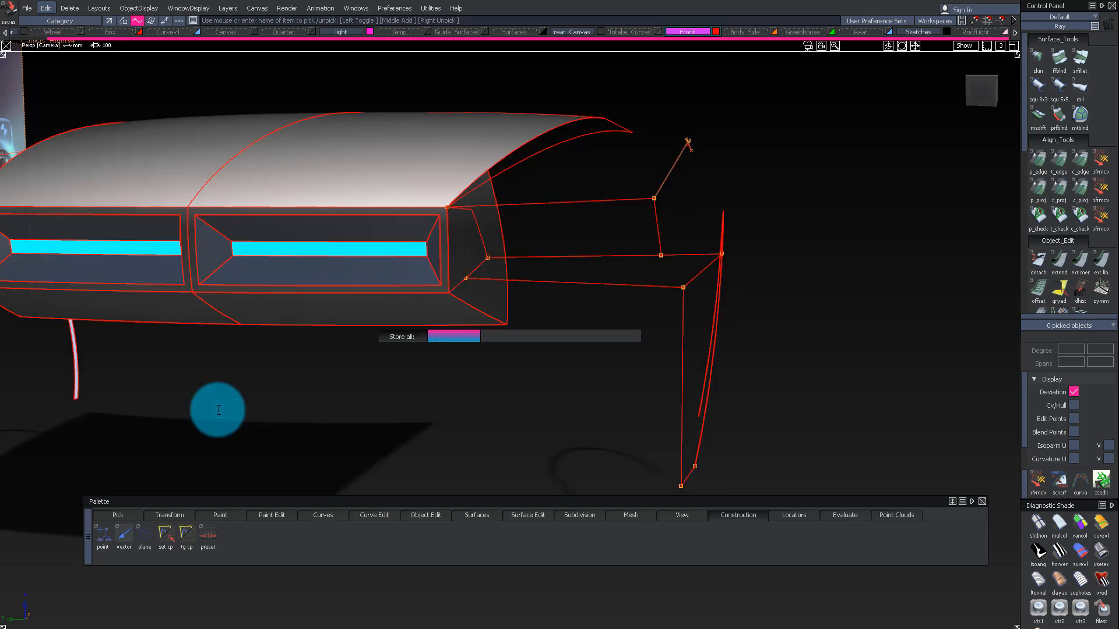
Step: Draw a curve from the hood's rear corner to the upper fender curve, set it to degree 3 and shape it in the back view
left_click_drag(616, 169, 678, 214, "alt+shift")
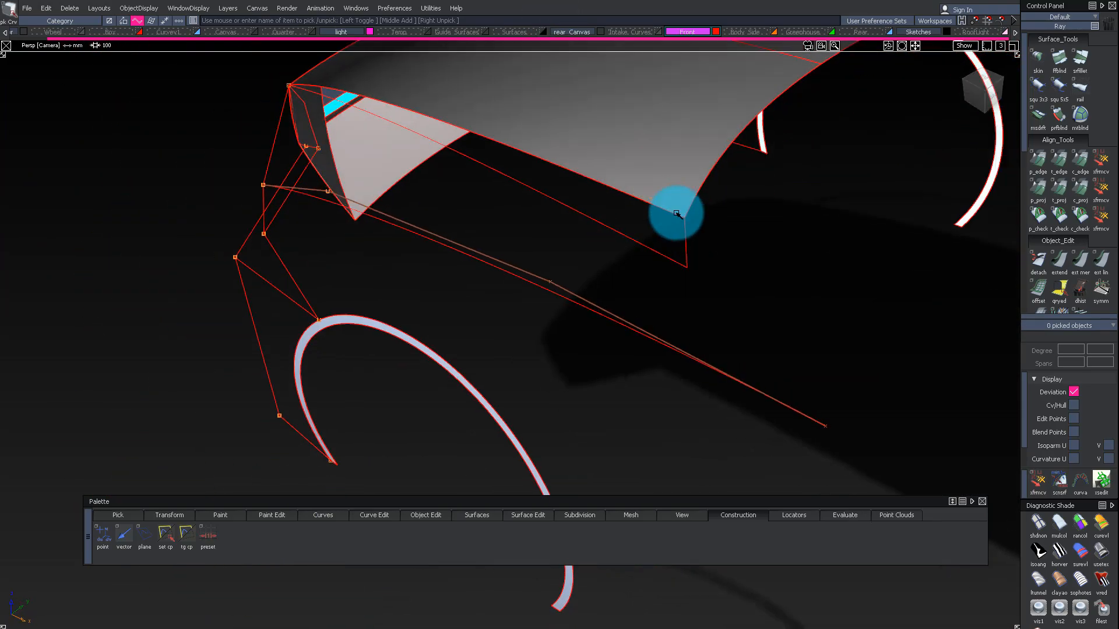
left_click_drag(750, 286, 562, 218, "alt+shift")
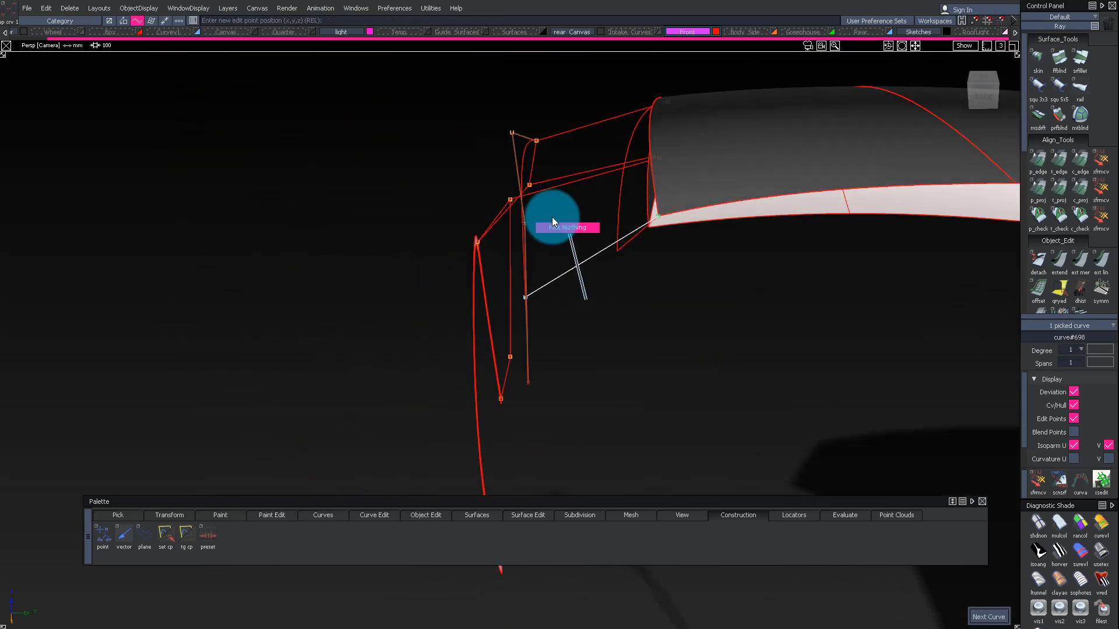
left_click_drag(652, 214, 1082, 214, "alt+shift")
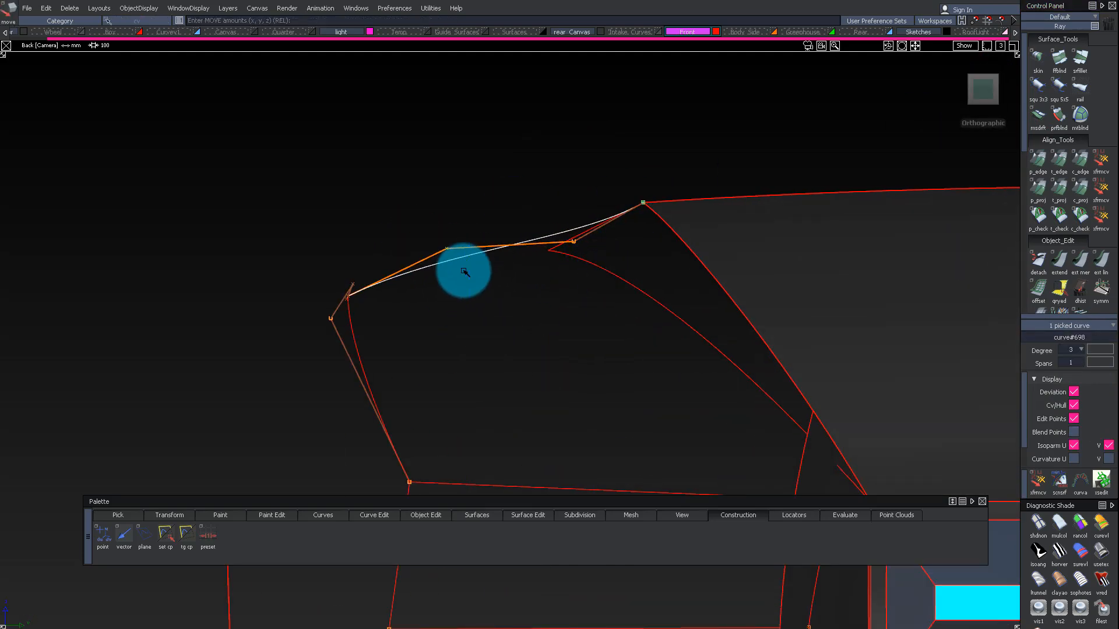
right_click_drag(407, 202, 525, 268, "alt+shift")
left_click_drag(556, 205, 698, 277, "alt+shift")
Step: Isolate the hood and fender curves, and set the front curve between the hood corner and the fender curve to degree 3
left_click(770, 252)
left_click(467, 186)
left_click_drag(467, 185, 447, 386, "alt+shift")
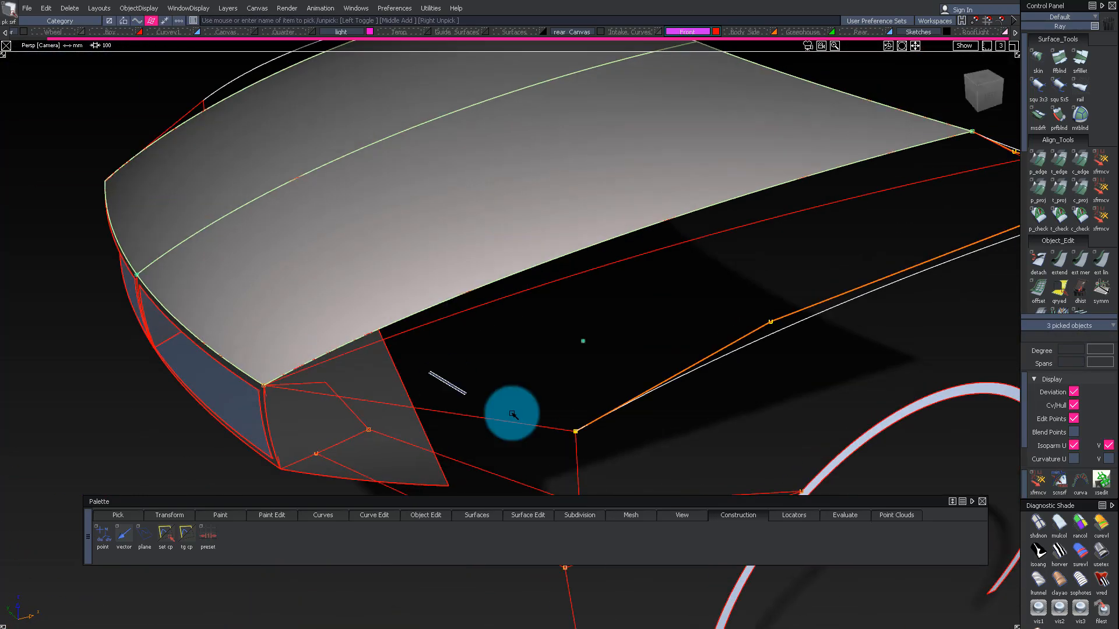
key("alt+h")
left_click_drag(458, 248, 519, 348, "alt+shift")
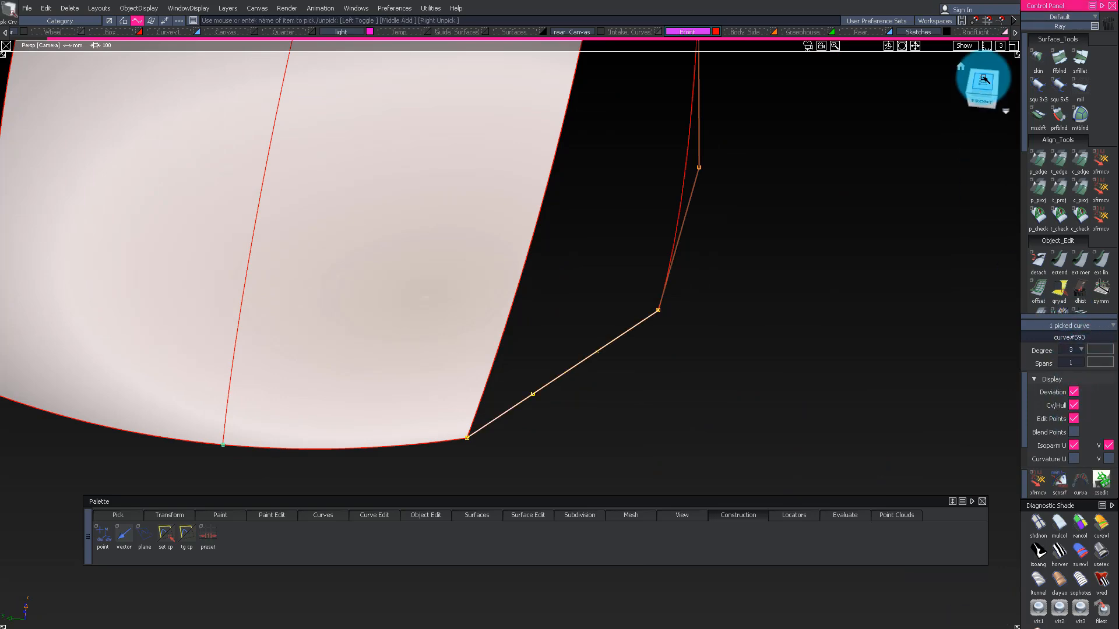
Step: Shape the front connecting curve in the top view by moving its middle control points
left_click(970, 98)
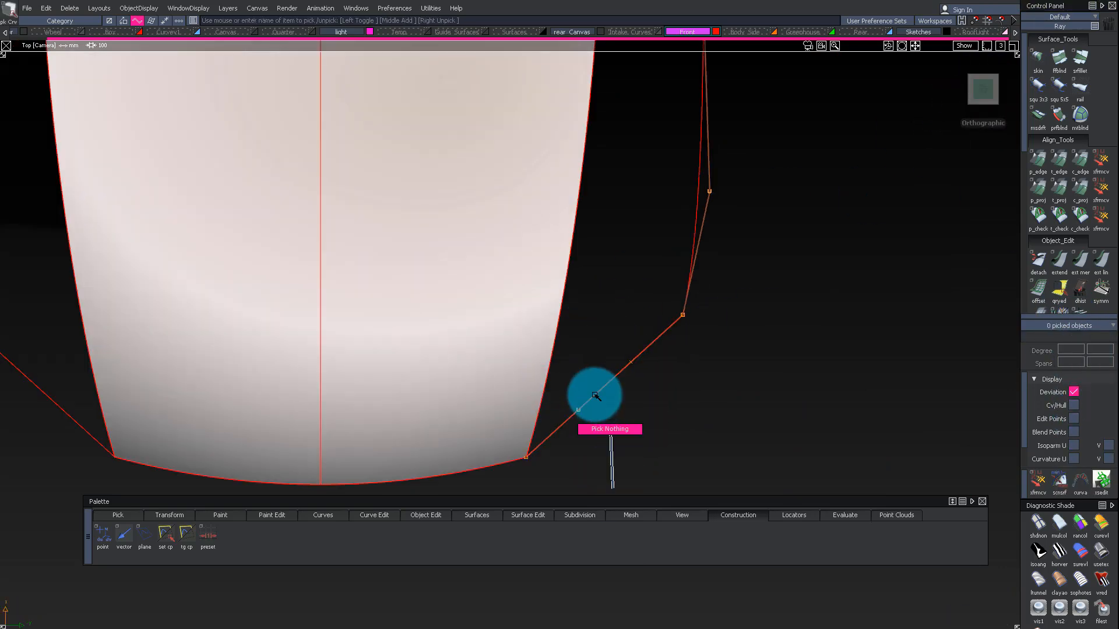
left_click_drag(706, 401, 621, 111, "alt+shift")
middle_click_drag(621, 110, 541, 262, "alt+shift")
left_click_drag(694, 232, 529, 311, "alt+shift")
left_click_drag(528, 311, 501, 280, "ctrl+shift")
left_click_drag(670, 416, 673, 419)
Step: Build a square surface between the hood edge and the upper fender curve and assign it the liquid_m shader
left_click(829, 167)
left_click_drag(711, 286, 687, 324, "alt+shift")
left_click(623, 275)
left_click_drag(623, 276, 811, 115, "alt+shift")
right_click_drag(811, 114, 755, 258, "alt+shift")
left_click_drag(755, 258, 786, 267, "alt+shift")
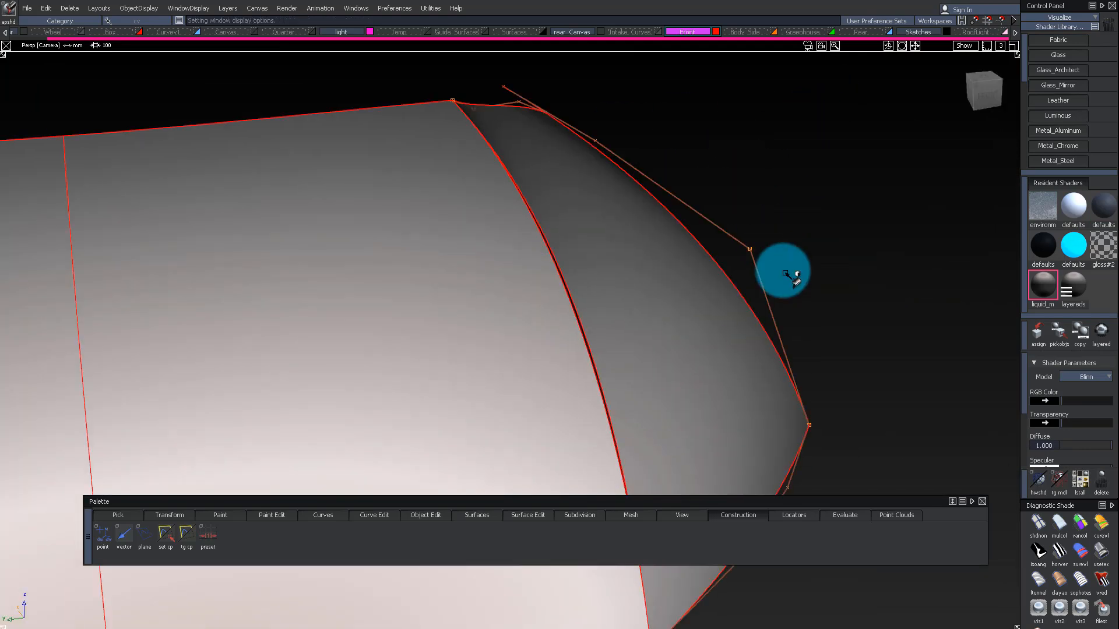
Step: Query-edit the new fender square surface and set its V degree to 3
left_click(1059, 17)
left_click(1059, 290)
left_click(649, 260)
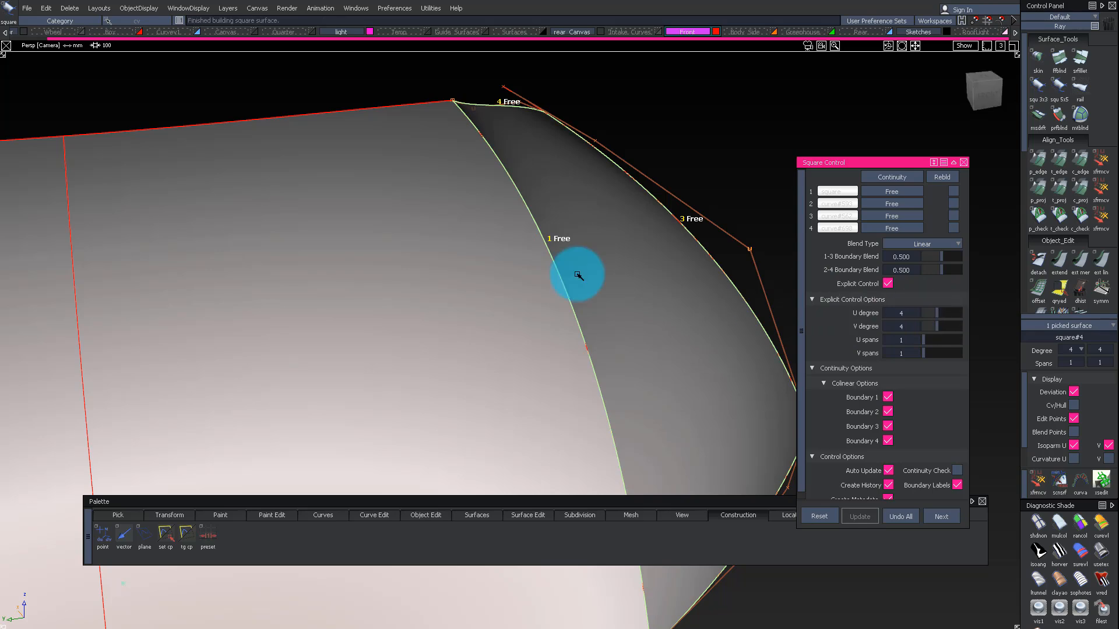
left_click_drag(578, 274, 707, 315, "alt+shift")
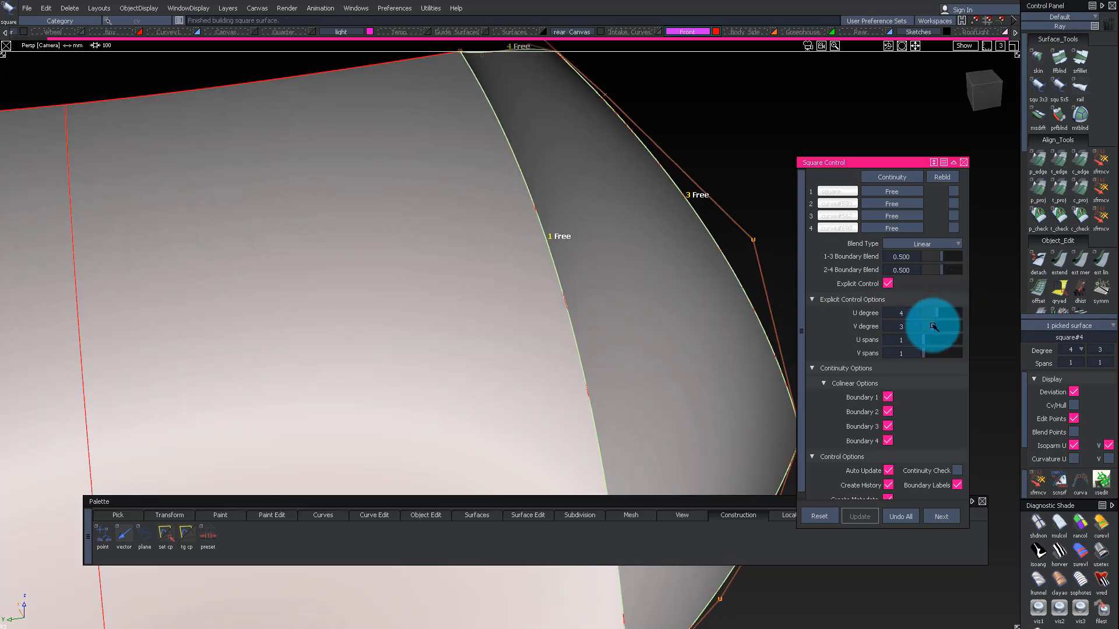
Step: Adjust the middle control points of the rear boundary curve to smooth the fender surface's rear end
left_click_drag(679, 358, 774, 162, "alt+shift")
right_click_drag(774, 162, 655, 250, "alt+shift")
left_click_drag(654, 250, 606, 242, "alt+shift")
left_click_drag(606, 242, 568, 181, "ctrl+shift")
left_click(566, 172)
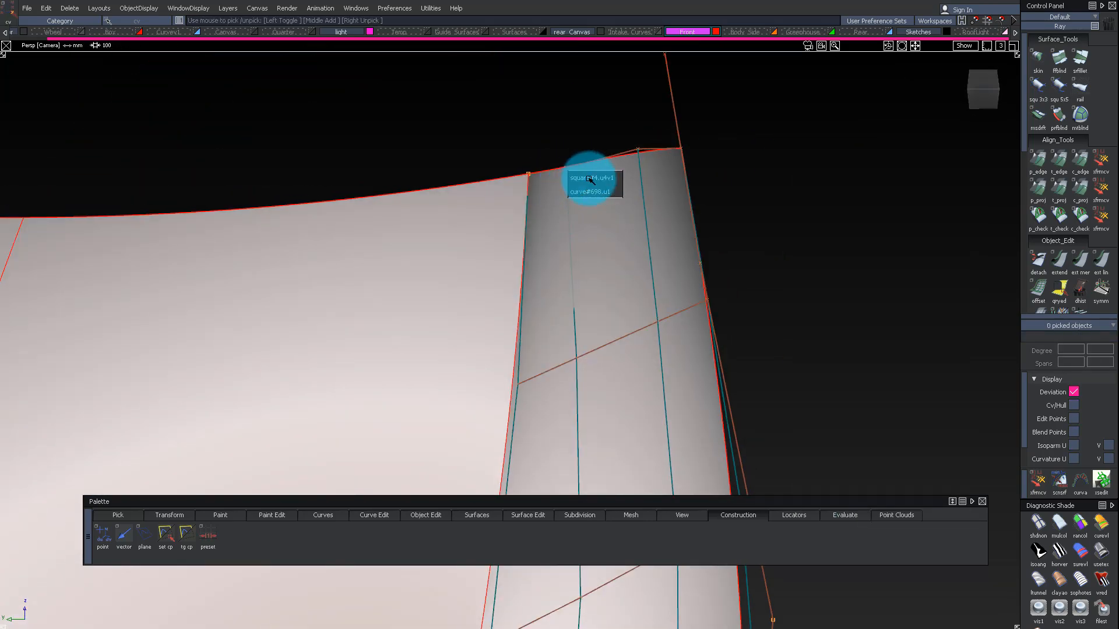
left_click_drag(597, 139, 635, 148, "alt+shift")
right_click_drag(635, 147, 567, 183, "alt+shift")
left_click_drag(567, 183, 577, 191, "ctrl+shift")
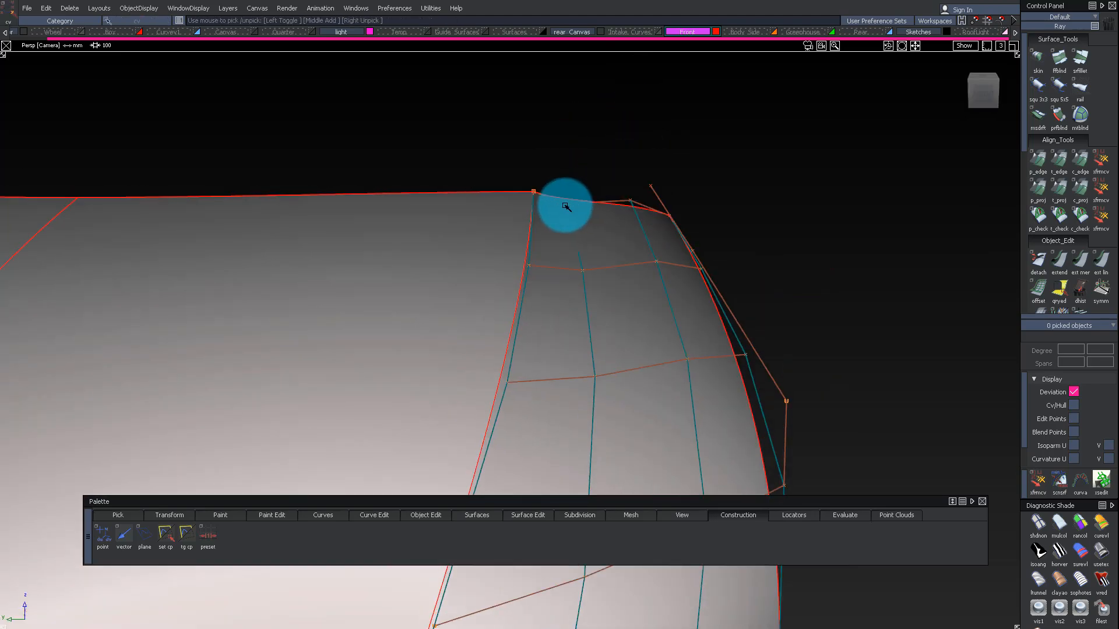
right_click_drag(650, 197, 630, 179, "alt+shift")
left_click_drag(629, 179, 630, 200, "alt+shift")
right_click_drag(629, 200, 650, 177, "alt+shift")
left_click_drag(650, 178, 648, 149, "ctrl+shift")
left_click_drag(648, 149, 622, 134, "alt+shift")
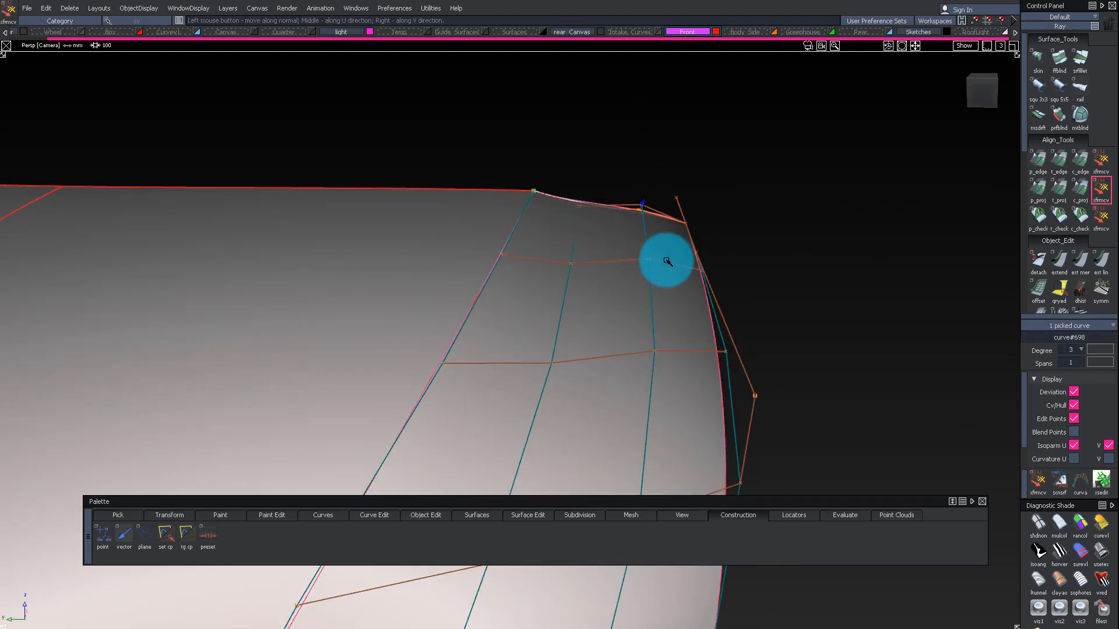
right_click_drag(799, 246, 794, 274, "alt+shift")
left_click_drag(794, 274, 741, 254, "alt+shift")
Step: Bring the hidden front-end parts back into view
left_click_drag(741, 254, 547, 280, "alt+shift")
key("alt+m")
right_click_drag(547, 280, 497, 320, "alt+shift")
mouse_move(497, 319)
left_mouse_down("alt+shift")
mouse_move(433, 232)
mouse_move(324, 313)
mouse_move(687, 317)
mouse_move(624, 250)
mouse_move(436, 189)
mouse_move(458, 183)
left_mouse_up("alt+shift")
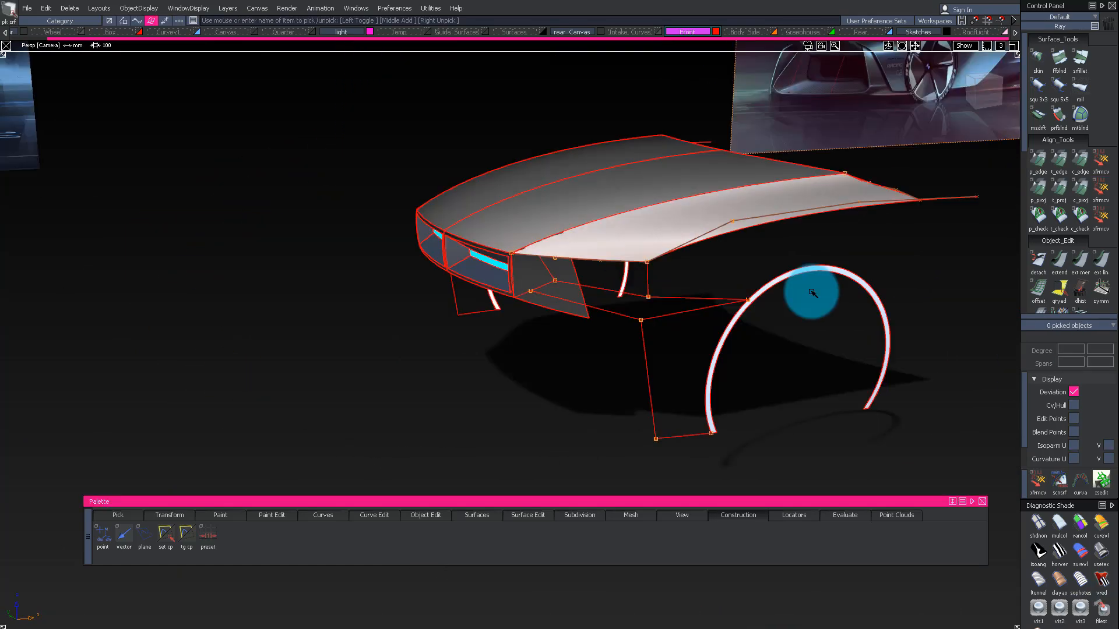
Step: Pick the two lower lines ahead of the wheel arch and adjust their shared bottom corner in the left view
left_click_drag(812, 292, 574, 399, "alt+shift")
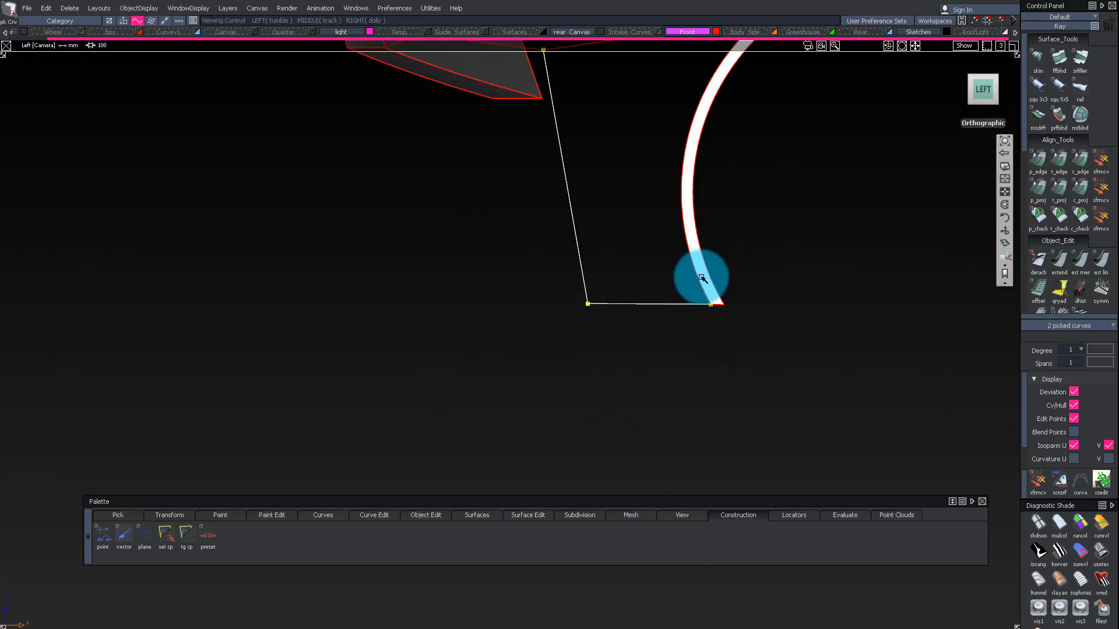
left_click(986, 100)
right_click_drag(680, 445, 595, 375, "alt+shift")
mouse_move(476, 191)
right_mouse_down("alt+shift")
mouse_move(527, 339)
mouse_move(694, 350)
right_mouse_up("alt+shift")
left_click_drag(466, 303, 757, 253, "alt+shift")
middle_click_drag(758, 254, 807, 240, "alt+shift")
left_click_drag(807, 240, 796, 314, "alt+shift")
middle_click_drag(795, 315, 784, 169, "alt+shift")
right_click_drag(785, 170, 789, 302, "alt+shift")
mouse_move(790, 303)
left_mouse_down("alt+shift")
mouse_move(722, 215)
mouse_move(721, 179)
mouse_move(674, 195)
mouse_move(444, 165)
mouse_move(340, 83)
mouse_move(209, 154)
left_mouse_up("alt+shift")
left_click_drag(116, 213, 460, 164, "alt+shift")
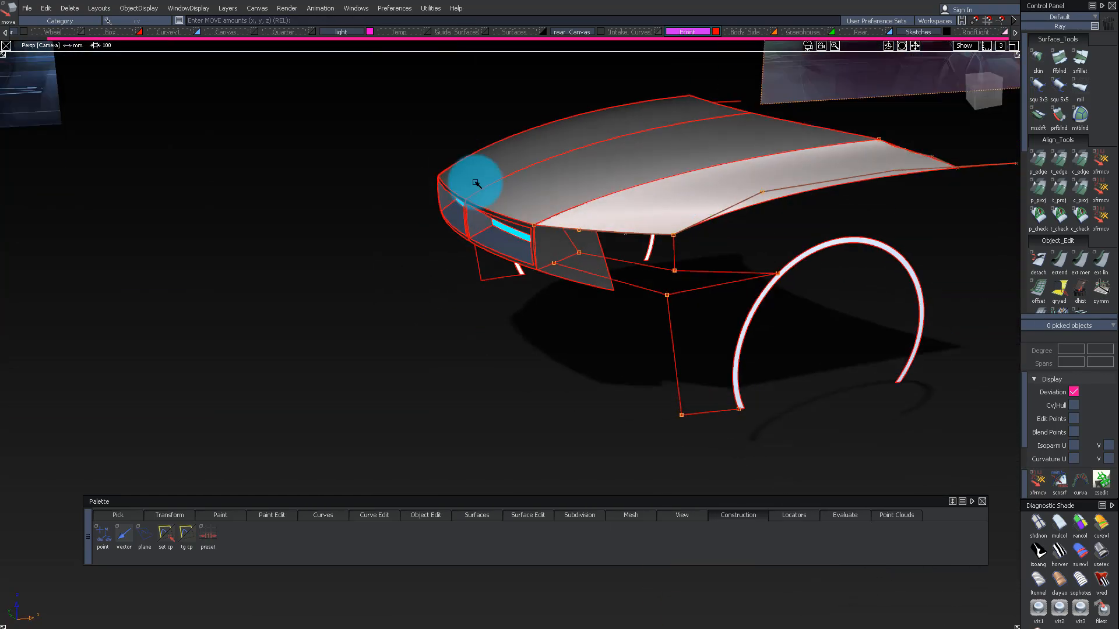
Step: Set the two curves running from the side body line corners to the wheel arch to degree 3
left_click_drag(640, 341, 719, 307, "alt+shift")
right_click_drag(659, 321, 824, 355, "alt+shift")
left_click_drag(825, 355, 571, 286, "alt+shift")
left_click_drag(571, 286, 559, 327, "ctrl+shift")
right_click_drag(559, 326, 402, 268, "alt+shift")
left_click_drag(403, 268, 630, 251, "alt+shift")
right_click_drag(629, 250, 466, 241, "alt+shift")
mouse_move(443, 283)
left_mouse_down("alt+shift")
mouse_move(481, 264)
mouse_move(225, 305)
mouse_move(520, 330)
mouse_move(507, 294)
mouse_move(540, 347)
mouse_move(492, 260)
mouse_move(363, 271)
mouse_move(645, 425)
mouse_move(652, 465)
mouse_move(516, 303)
mouse_move(282, 289)
mouse_move(717, 295)
mouse_move(979, 340)
mouse_move(752, 310)
mouse_move(257, 205)
mouse_move(647, 242)
mouse_move(699, 292)
mouse_move(599, 322)
mouse_move(570, 260)
mouse_move(655, 210)
mouse_move(332, 243)
mouse_move(485, 417)
left_mouse_up("alt+shift")
mouse_move(646, 384)
left_mouse_down("alt+shift")
mouse_move(609, 234)
mouse_move(489, 188)
mouse_move(539, 400)
mouse_move(422, 206)
mouse_move(450, 169)
mouse_move(799, 309)
mouse_move(964, 261)
mouse_move(408, 253)
mouse_move(472, 267)
mouse_move(529, 246)
mouse_move(500, 263)
mouse_move(537, 294)
mouse_move(437, 294)
mouse_move(640, 387)
mouse_move(676, 432)
left_mouse_up("alt+shift")
left_click_drag(732, 403, 739, 447)
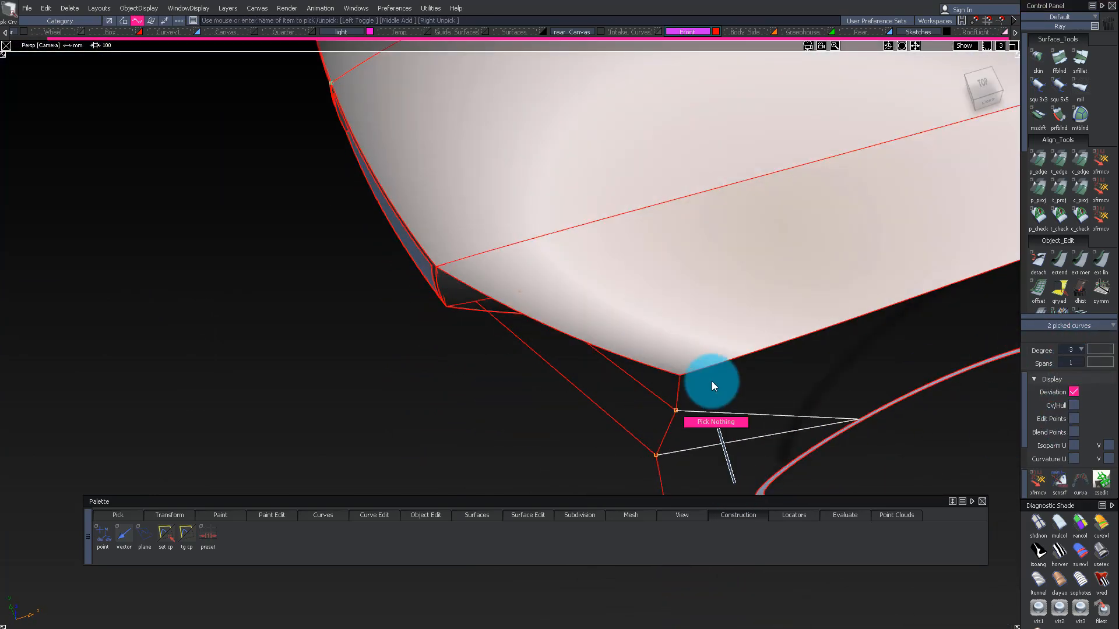
Step: Bow the two curves leading to the wheel arch in the top view by moving their middle control points
left_click(983, 88)
left_click_drag(749, 220, 804, 345, "alt+shift")
middle_click_drag(804, 345, 776, 221, "alt+shift")
Step: Set the vertical and bottom lines ahead of the wheel arch to degree 3 and shape them in the orthographic views
left_click_drag(621, 341, 669, 427)
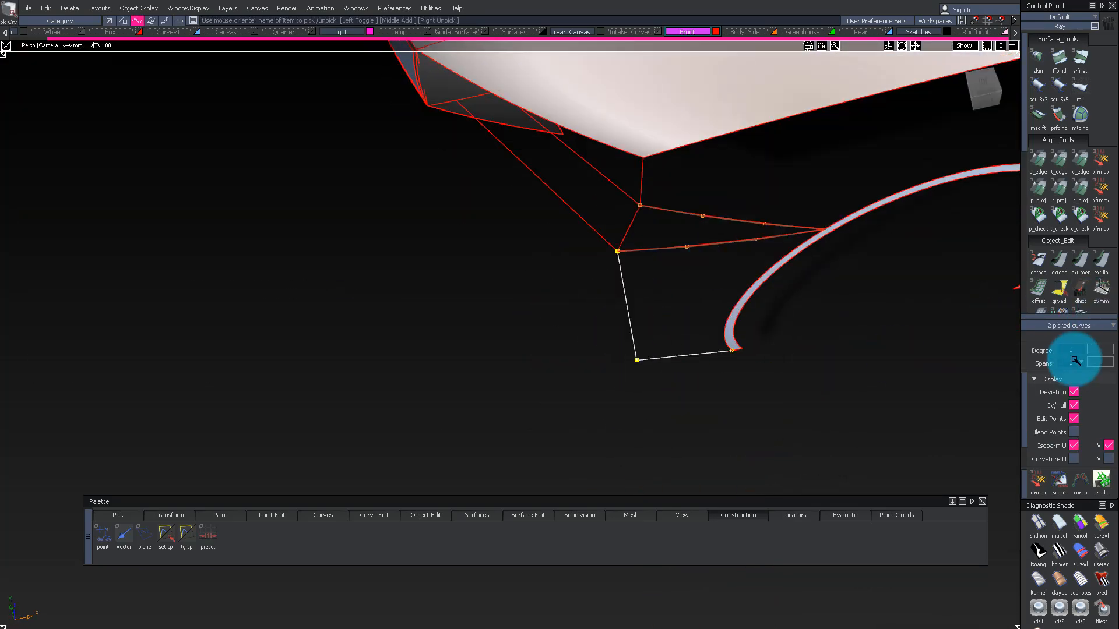
left_click(983, 79)
left_click_drag(843, 281, 850, 225, "alt+shift")
left_click(981, 93)
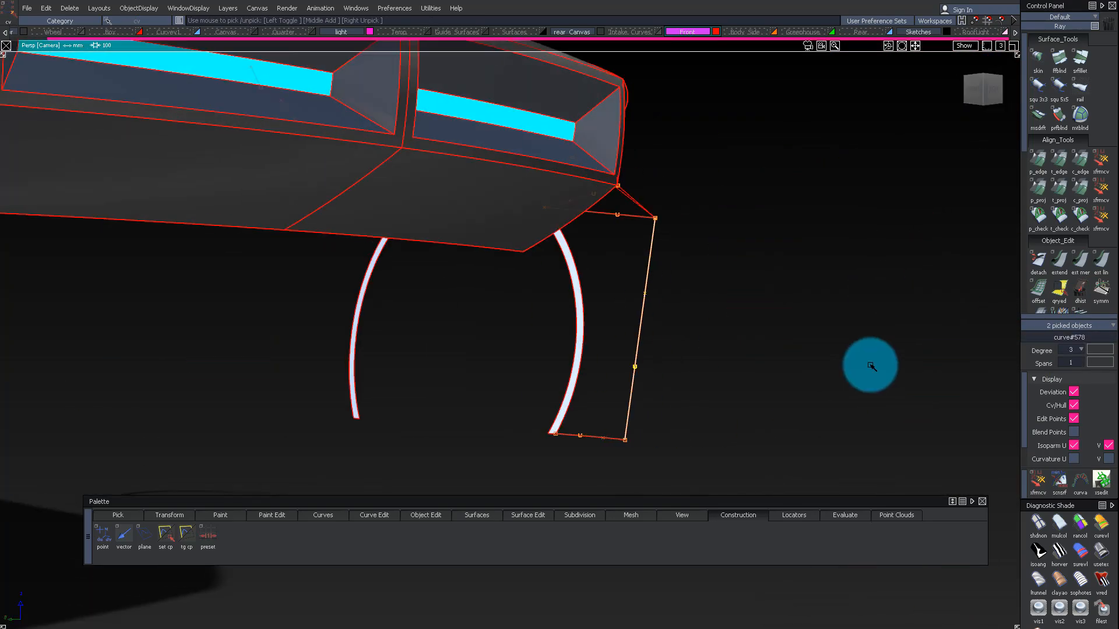
left_click(992, 85)
left_click_drag(775, 264, 631, 314, "alt+shift")
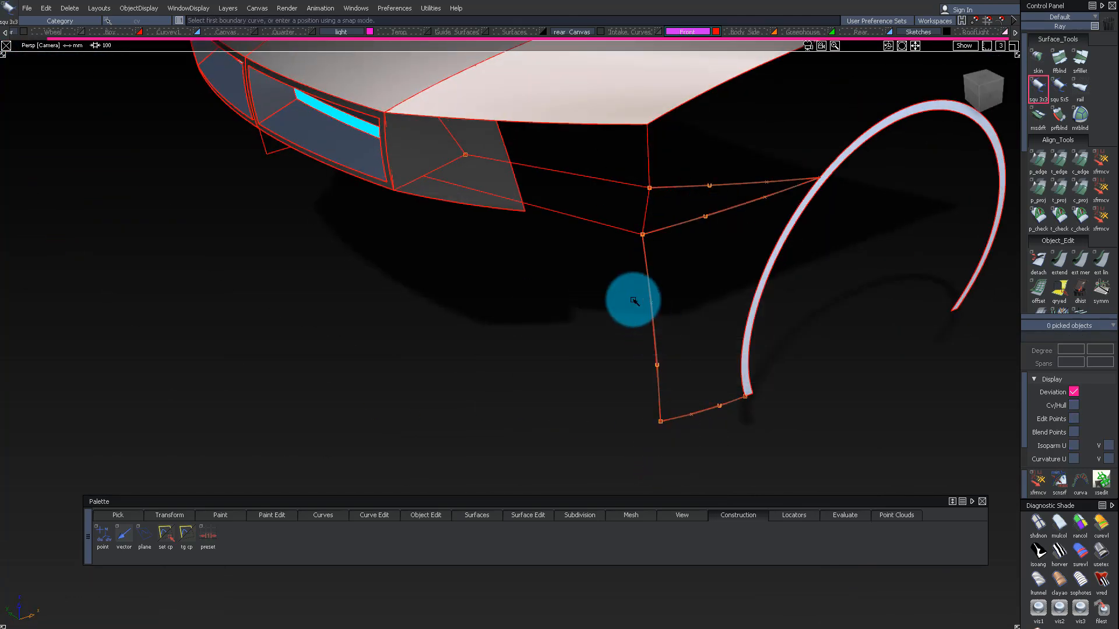
Step: Build a 3x3 square surface between the wheel arch edge and the three curves ahead of it
left_click(746, 305)
left_click_drag(746, 304, 666, 255, "alt+shift")
right_click_drag(667, 254, 665, 254, "alt+shift")
left_click_drag(665, 255, 799, 307, "alt+shift")
right_click_drag(799, 307, 768, 302, "alt+shift")
Step: Draw two straight curves between the fender's lower edge and the wheel arch, one at the front and one at the rear
middle_click_drag(768, 302, 527, 302, "alt+shift")
middle_click_drag(527, 302, 725, 337, "ctrl+shift")
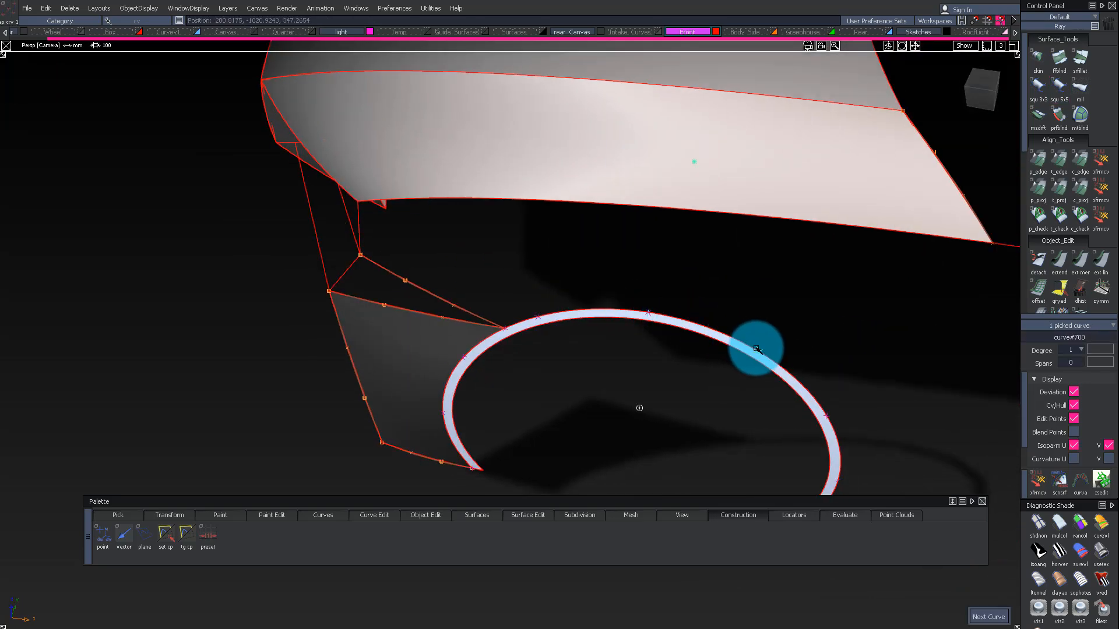
left_click_drag(848, 276, 866, 251, "alt+shift")
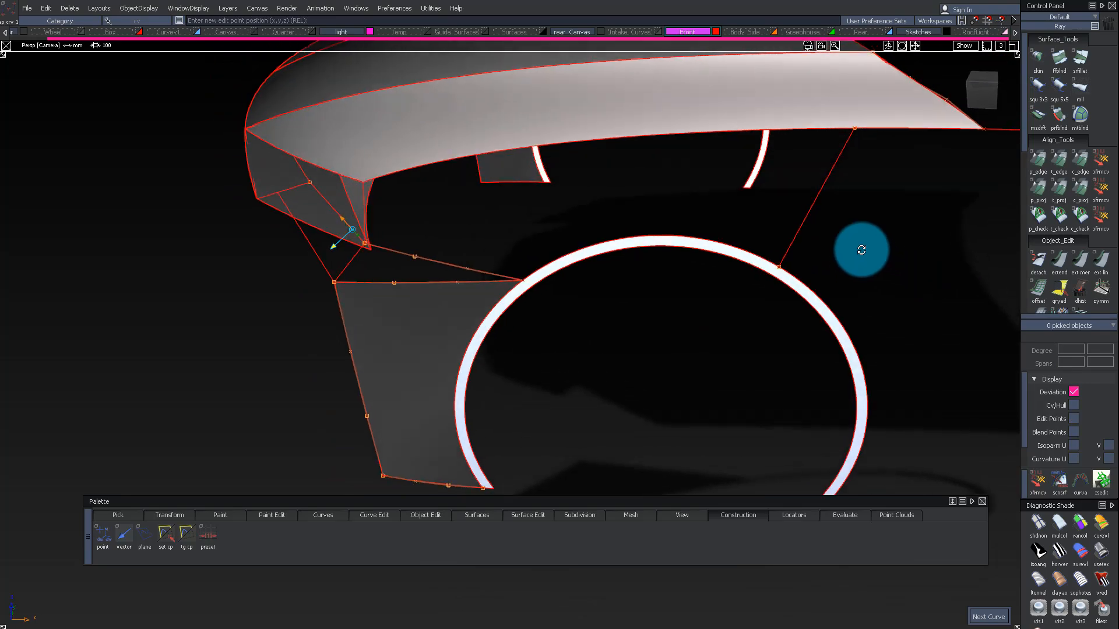
left_click_drag(499, 151, 669, 231, "alt+shift")
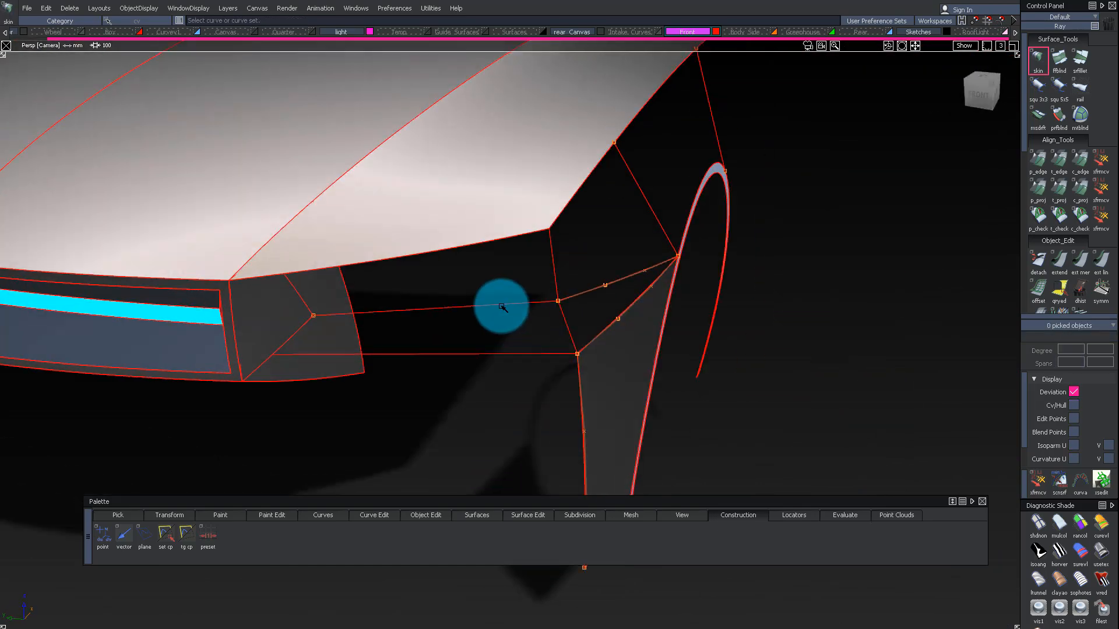
Step: Skin one surface between the two side body lines and another between the two curves leading to the wheel arch
left_click(500, 306)
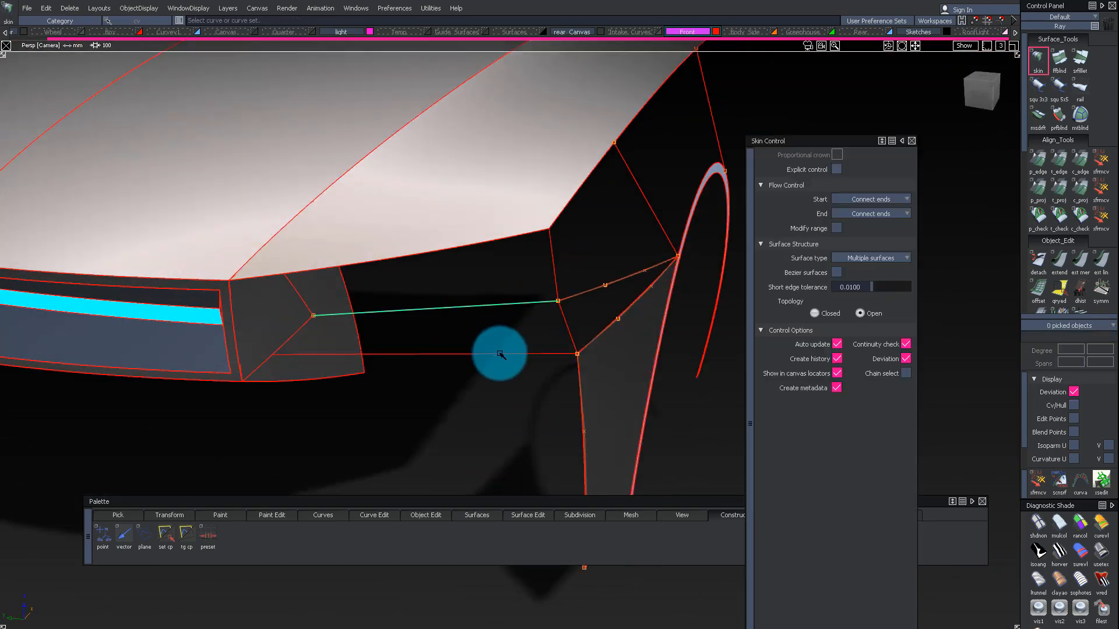
left_click_drag(596, 344, 579, 286, "alt+shift")
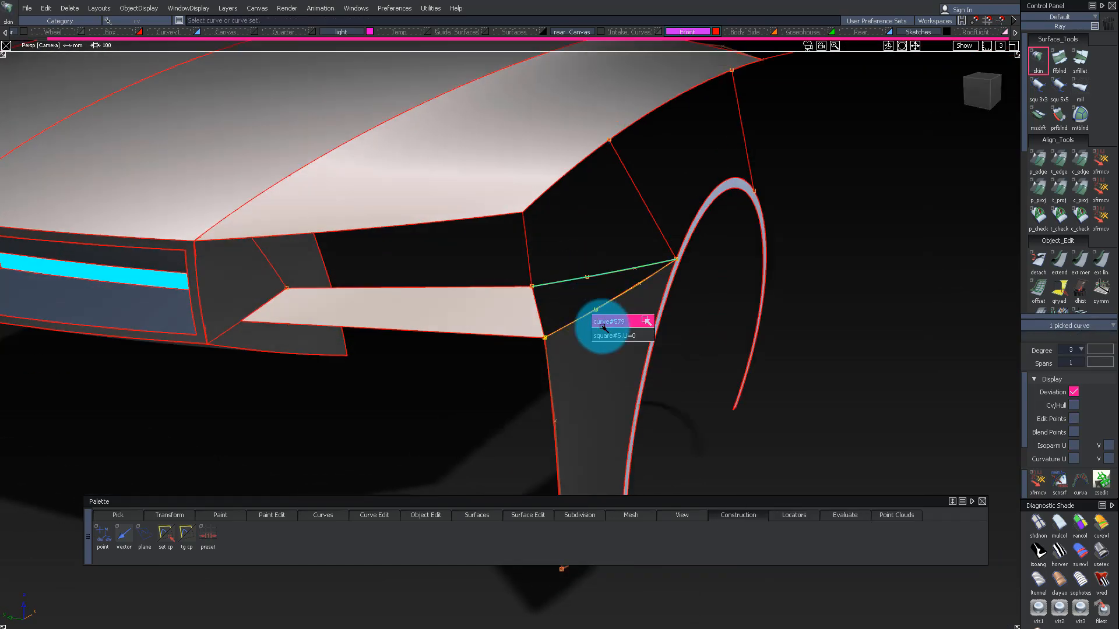
scroll(733, 103, "down", 5)
Step: Set the two curves between the fender and wheel arch to degree 3 and shape them in the front view
left_click_drag(733, 104, 597, 225, "alt+shift")
scroll(658, 202, "up", 4)
left_click_drag(659, 203, 633, 228, "ctrl+shift")
left_click_drag(632, 228, 694, 238)
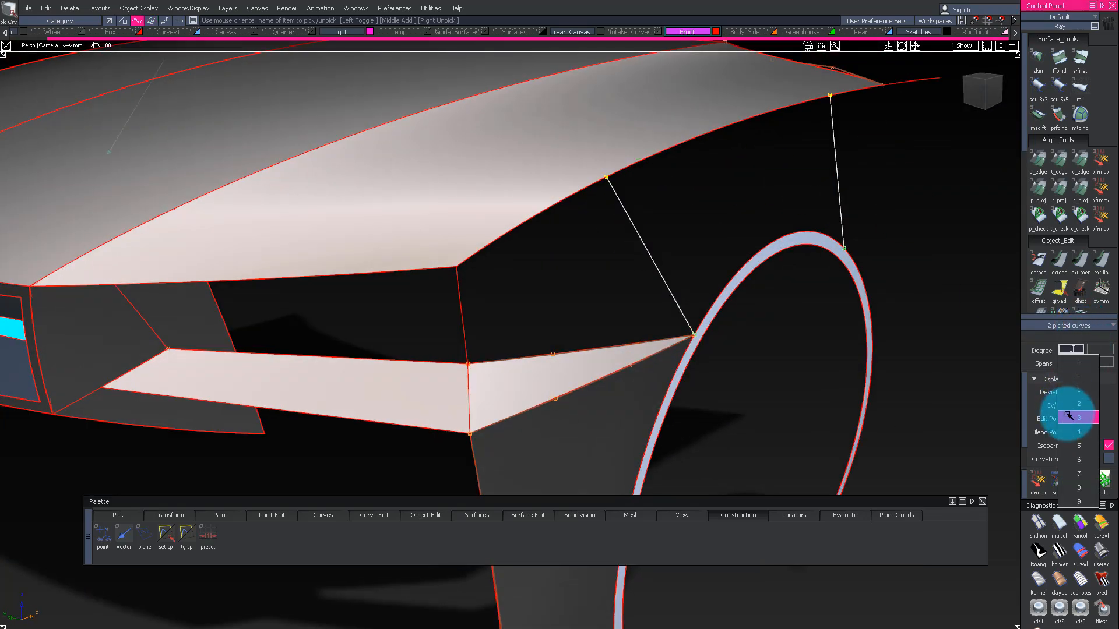
left_click(980, 76)
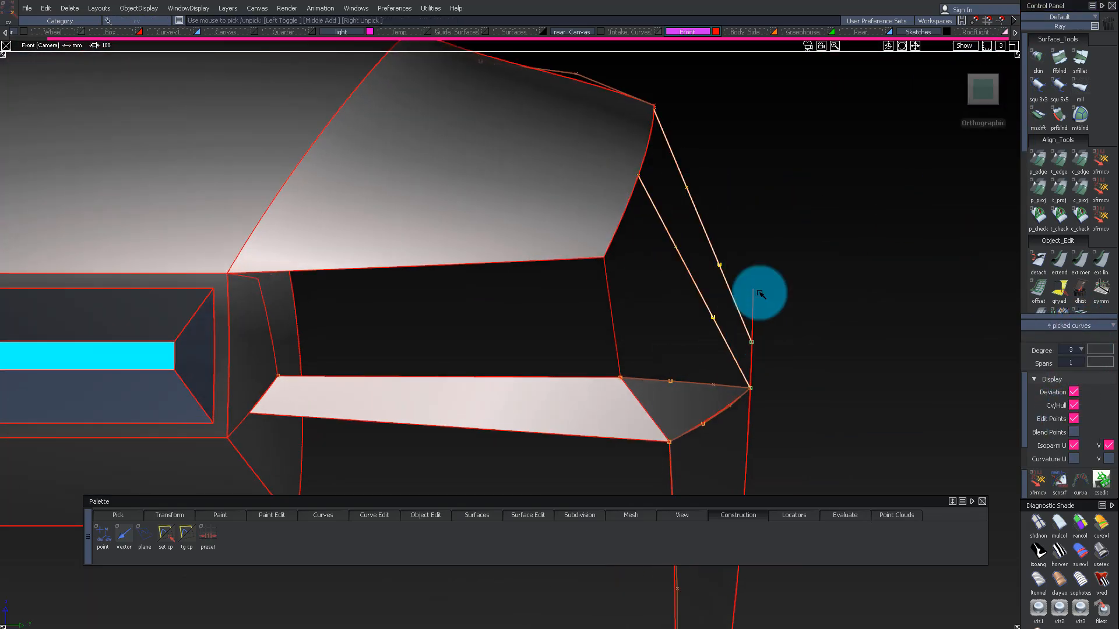
right_click_drag(785, 185, 778, 194)
Step: Isolate the fender, wheel arch and connecting curves, and build a square surface between them with U degree 3 and V degree 4
left_click_drag(839, 223, 681, 217, "alt+shift")
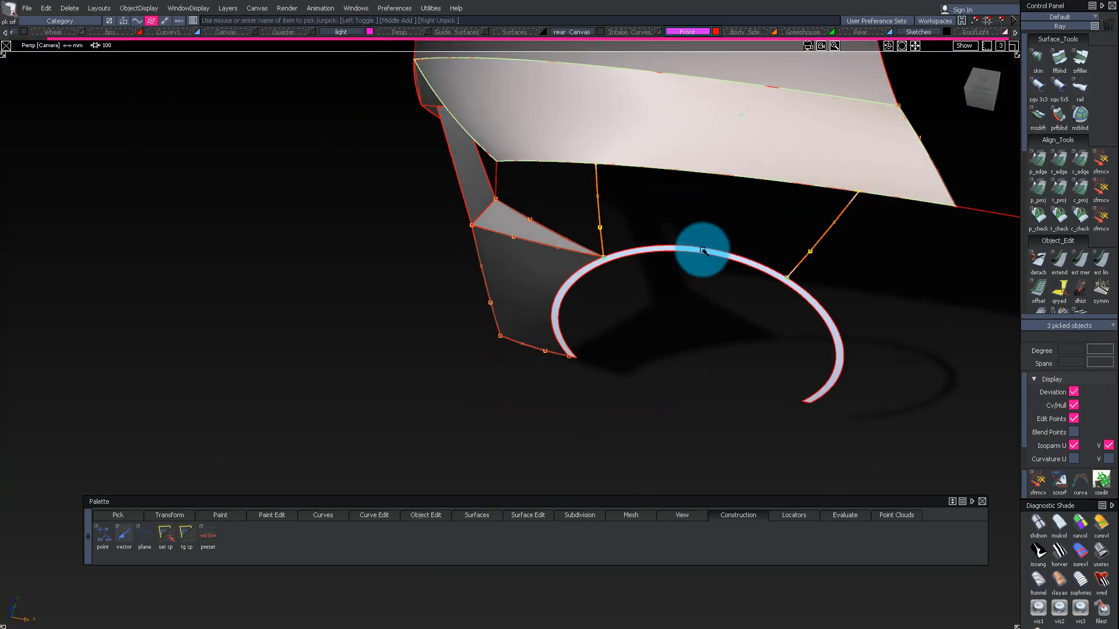
key("Delete")
left_click_drag(848, 247, 851, 251)
left_click_drag(839, 239, 749, 146, "alt+shift")
left_click(729, 176)
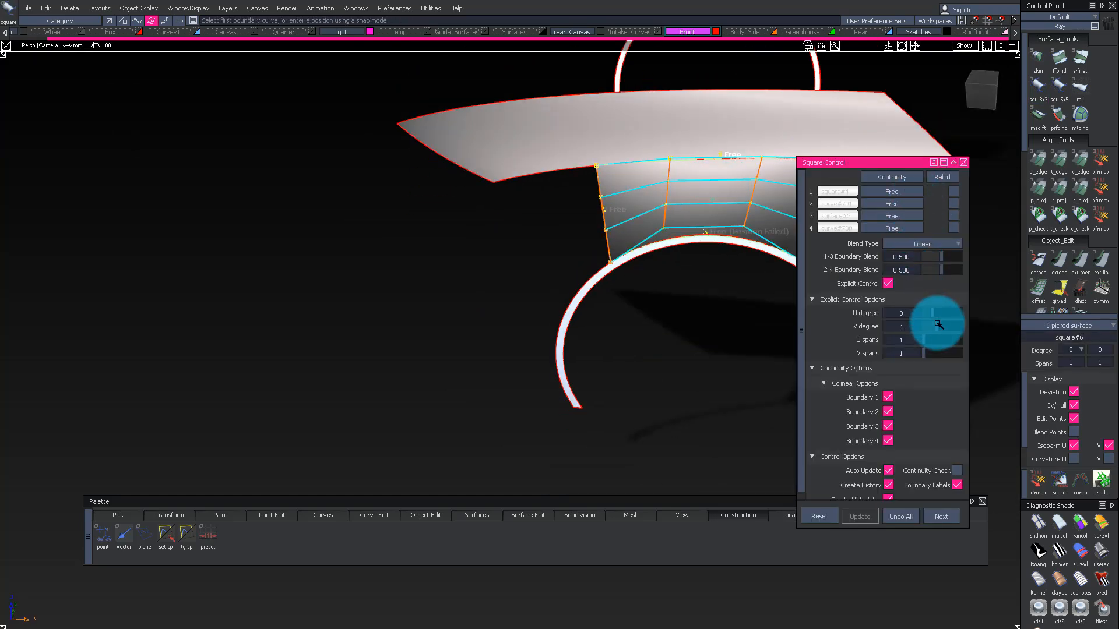
Step: Finish the square surface above the wheel arch and show the rest of the front end again
left_click_drag(704, 227, 646, 181, "alt+shift")
left_click_drag(647, 218, 670, 200, "alt+shift")
right_click_drag(669, 200, 642, 199, "alt+shift")
left_click(630, 175)
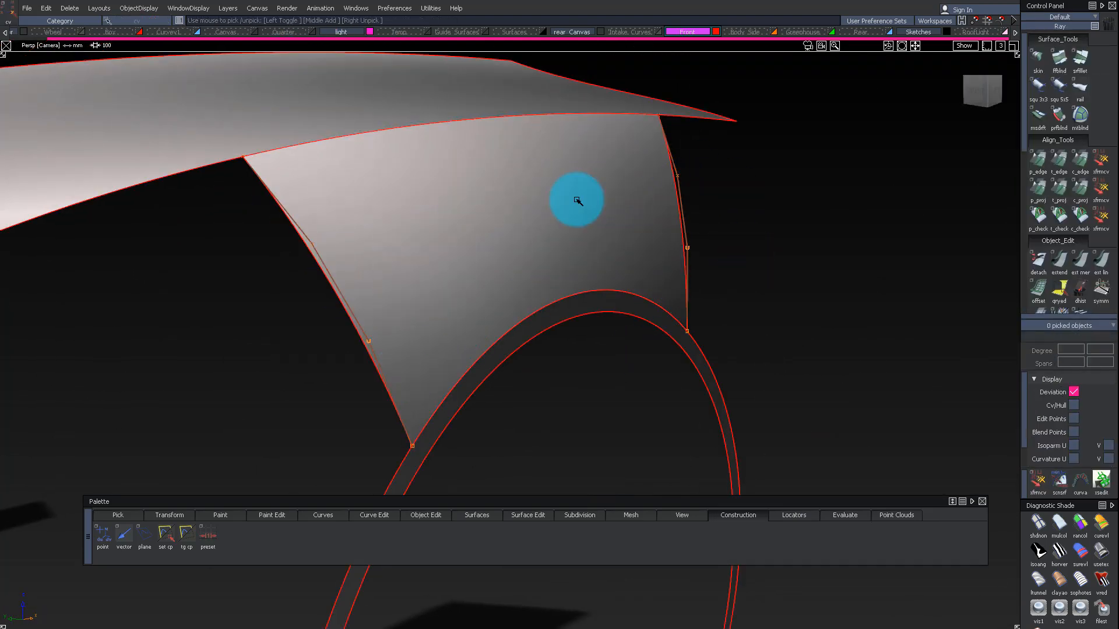
left_click_drag(439, 299, 820, 208, "alt+shift")
mouse_move(879, 231)
left_mouse_down("alt+shift")
mouse_move(814, 260)
mouse_move(925, 225)
mouse_move(721, 339)
mouse_move(452, 322)
mouse_move(580, 147)
mouse_move(665, 322)
left_mouse_up("alt+shift")
Step: Set the vertical curve at the headlight opening's outer end to degree 3 and bow it in the front view
left_click(451, 271)
mouse_move(450, 271)
left_mouse_down("alt+shift")
mouse_move(473, 330)
mouse_move(579, 274)
mouse_move(412, 352)
mouse_move(142, 262)
mouse_move(530, 160)
mouse_move(421, 276)
left_mouse_up("alt+shift")
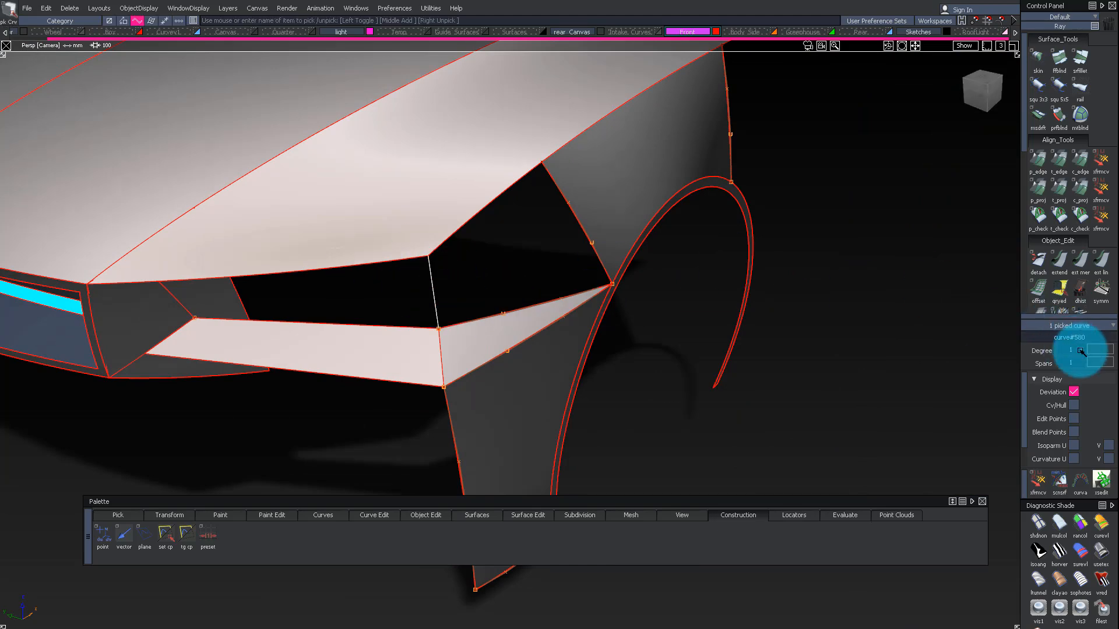
left_click(976, 93, "alt+shift")
left_click_drag(438, 261, 427, 247, "ctrl+shift")
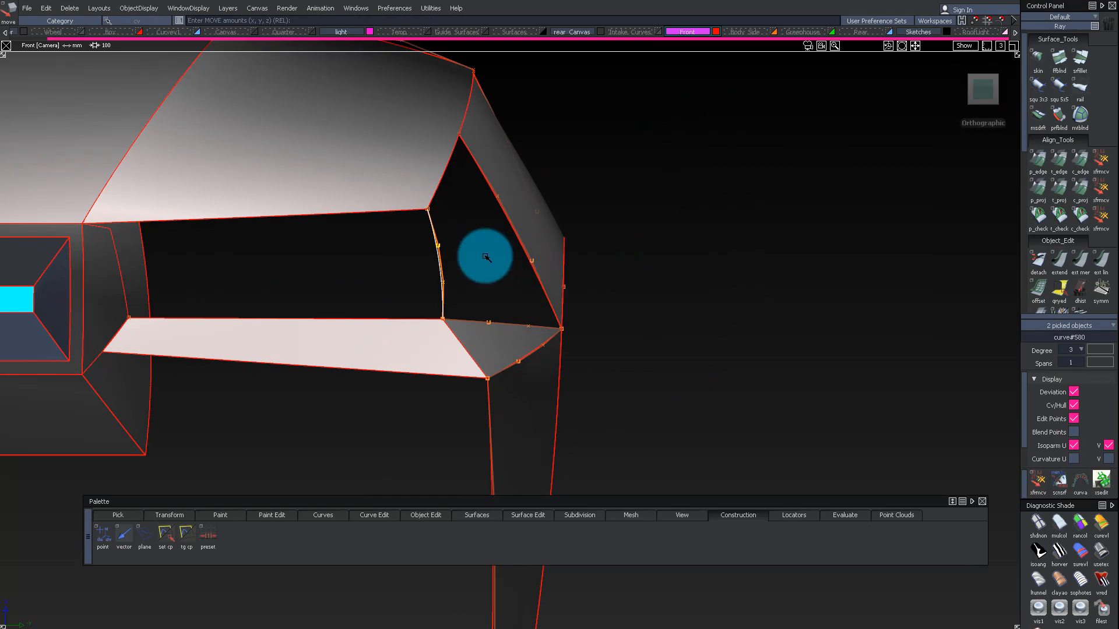
Step: Build a 3x3 square surface across the opening between the headlight's outer curve, fender edge, wheel-arch panel and lower ledge
left_click_drag(510, 322, 363, 261, "alt+shift")
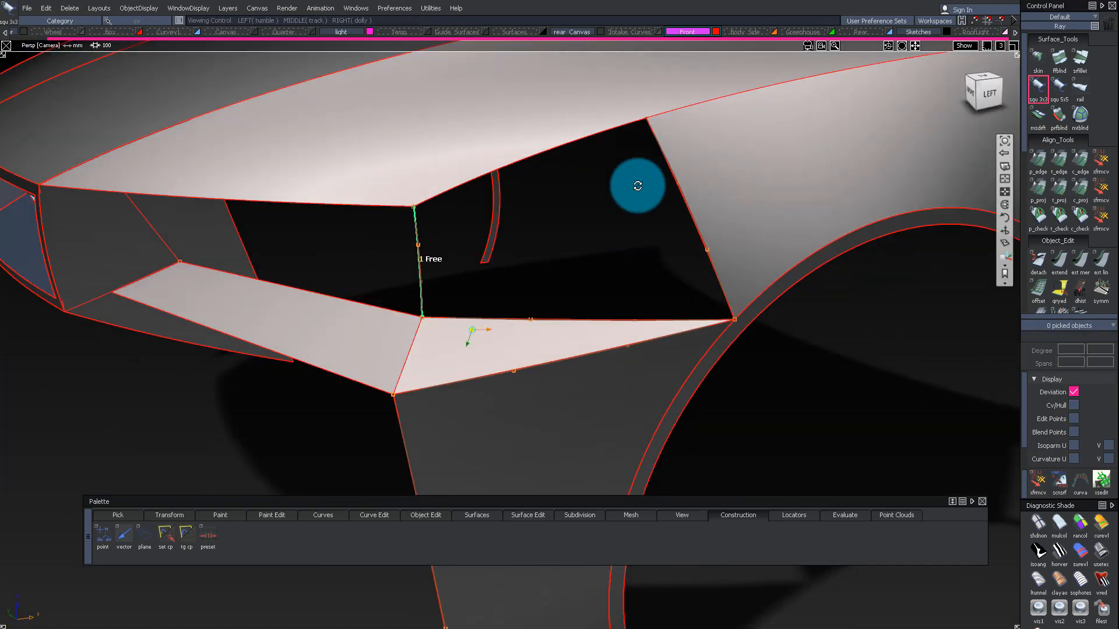
left_click_drag(642, 155, 599, 169, "alt+shift")
left_click(599, 128)
left_click(591, 316)
right_click_drag(527, 310, 632, 245, "ctrl+shift")
left_click_drag(632, 245, 662, 318, "alt+shift")
right_click_drag(662, 318, 755, 197, "ctrl+shift")
left_click_drag(755, 197, 702, 186, "alt+shift")
right_click_drag(701, 187, 702, 264, "ctrl+shift")
left_click_drag(701, 265, 769, 187, "ctrl+shift")
left_click(769, 186)
right_click_drag(768, 187, 729, 297, "ctrl+shift")
left_click(617, 192)
left_click_drag(652, 181, 739, 402, "alt+shift")
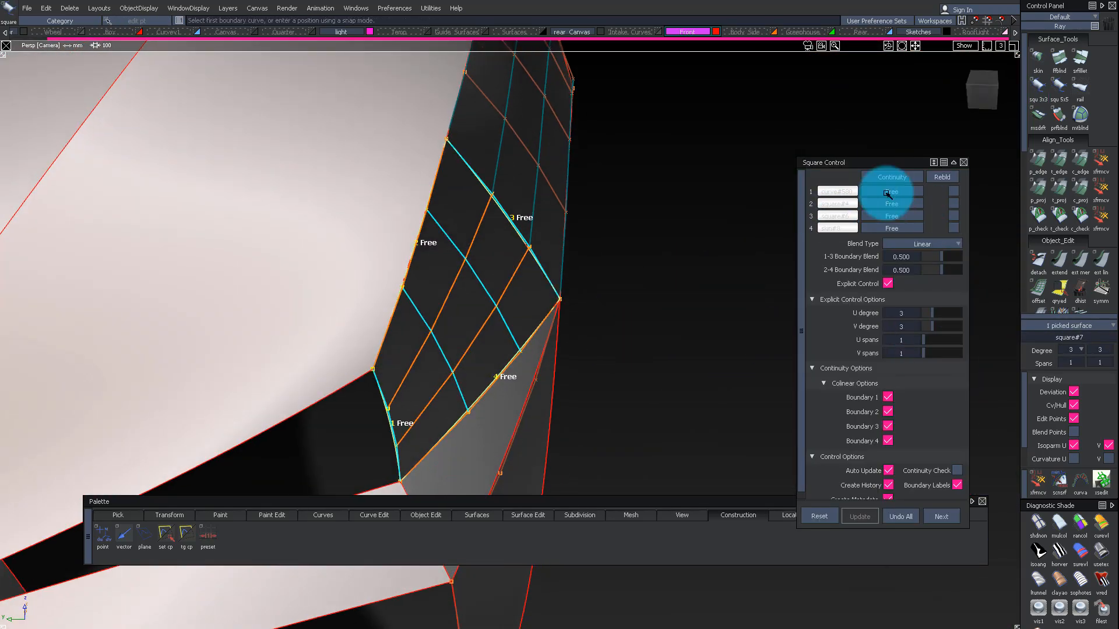
left_click(904, 270)
Step: Align the shared edge of the new side surface and the lower ledge with positional alignment, and delete the locators
left_click_drag(721, 326, 596, 323, "alt+shift")
mouse_move(692, 401)
left_mouse_down("alt+shift")
mouse_move(694, 222)
mouse_move(220, 379)
mouse_move(243, 408)
mouse_move(540, 271)
mouse_move(837, 232)
mouse_move(910, 249)
mouse_move(607, 252)
left_mouse_up("alt+shift")
left_click_drag(606, 252, 587, 179, "ctrl+shift")
right_click_drag(587, 180, 455, 205, "alt+shift")
left_click_drag(454, 206, 349, 251, "alt+shift")
right_click_drag(349, 251, 482, 237, "alt+shift")
mouse_move(482, 237)
left_mouse_down("alt+shift")
mouse_move(475, 173)
mouse_move(402, 254)
left_mouse_up("alt+shift")
mouse_move(403, 254)
left_mouse_down("ctrl+shift")
mouse_move(369, 369)
mouse_move(367, 332)
left_mouse_up("ctrl+shift")
right_click_drag(367, 332, 466, 291, "alt+shift")
mouse_move(466, 291)
left_mouse_down("alt+shift")
mouse_move(457, 250)
mouse_move(425, 294)
mouse_move(395, 303)
mouse_move(428, 282)
left_mouse_up("alt+shift")
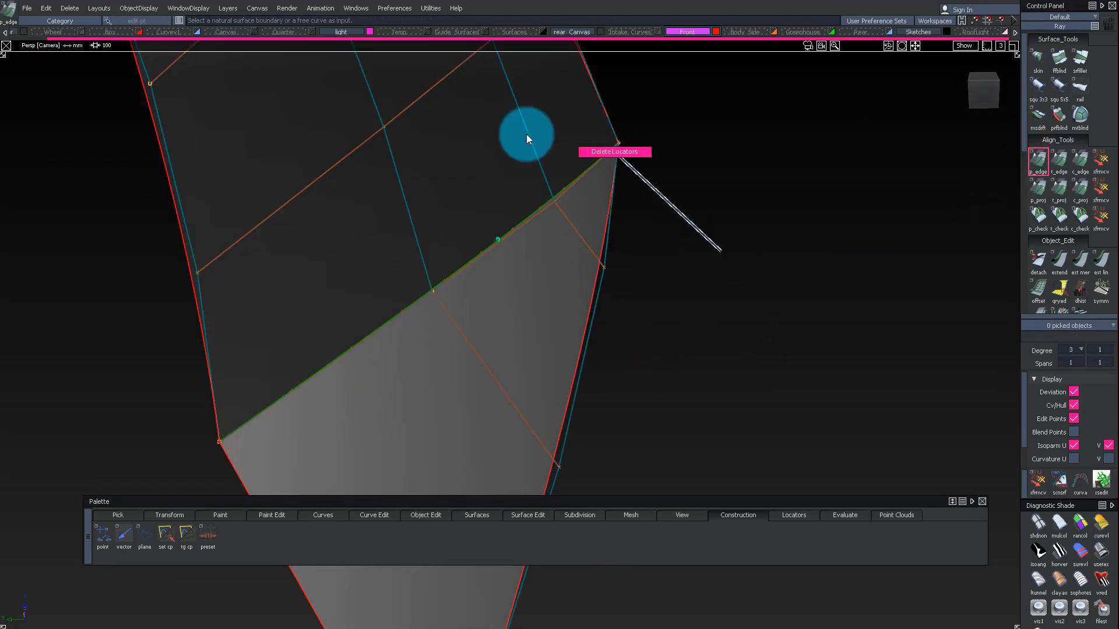
Step: Examine the assembled fender and headlight-side surfaces from the front of the car
right_click_drag(658, 295, 465, 210, "alt+shift")
left_click_drag(464, 209, 435, 350, "alt+shift")
left_click(707, 383)
left_click_drag(706, 382, 614, 315, "alt+shift")
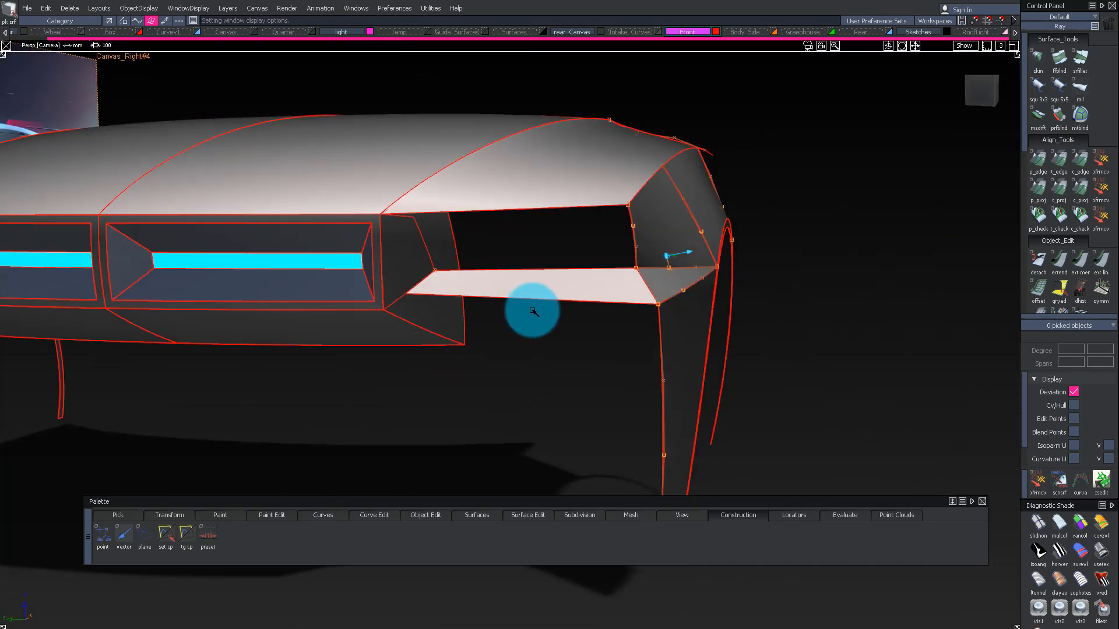
Step: Draw a short vertical curve down from the front lower corner of the ledge surface in the front view
right_click_drag(416, 298, 472, 325, "alt+shift")
left_click_drag(472, 325, 399, 298, "alt+shift")
left_click(973, 95)
right_click_drag(394, 295, 403, 312)
Step: Adjust the short curve's lower end in the left view and build a rail surface from it along the ledge's lower edge
left_click_drag(471, 339, 358, 309, "alt+shift")
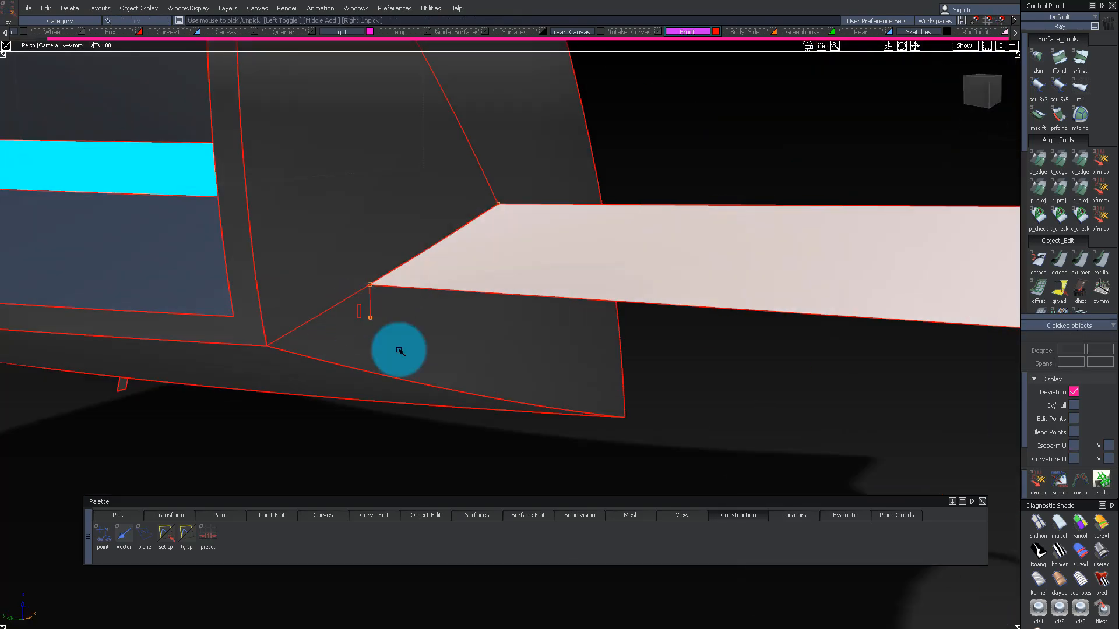
left_click(1006, 90)
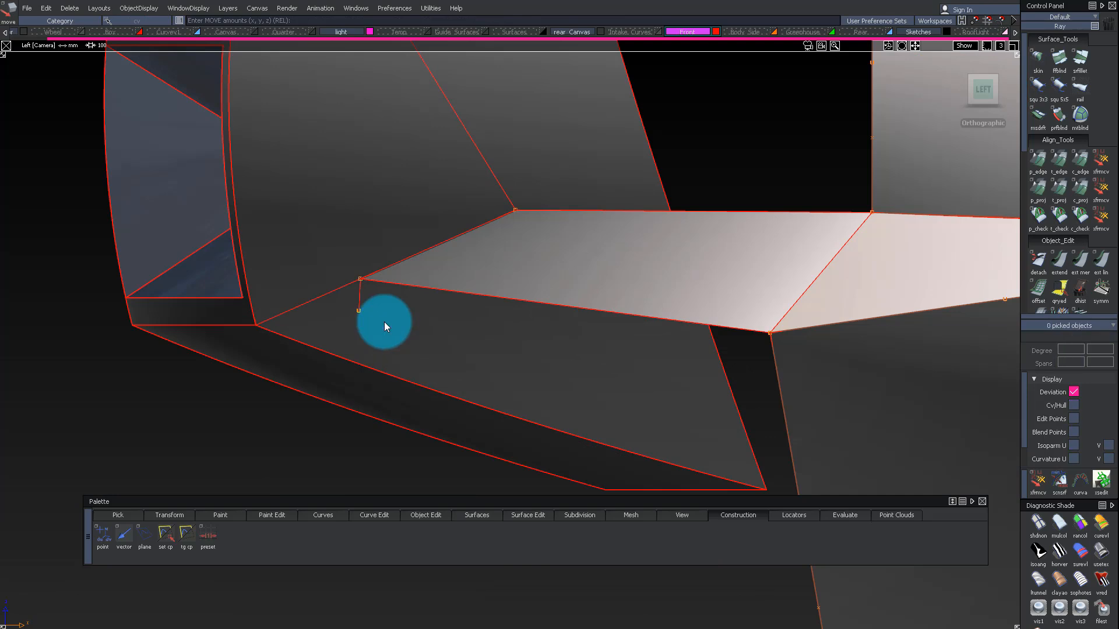
left_click_drag(386, 323, 378, 372, "alt+shift")
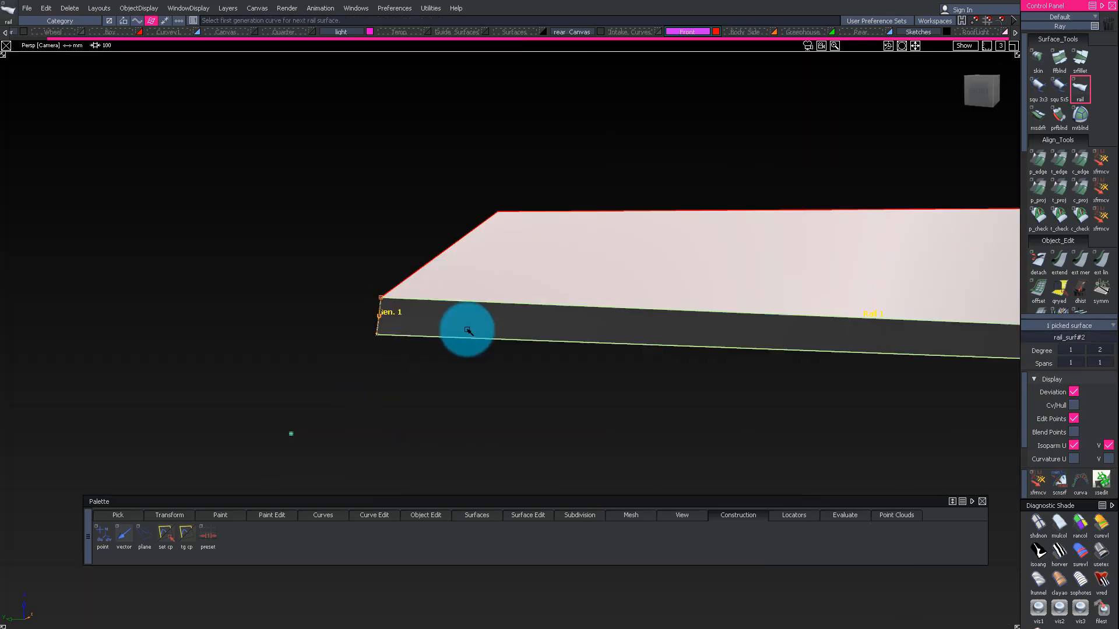
Step: Finish the rail strip under the ledge and use Extend to mitre its outer end at the side surface
left_click(751, 305)
left_click_drag(765, 329, 618, 291, "alt+shift")
left_click_drag(582, 219, 649, 291, "ctrl+shift")
right_click_drag(649, 344, 652, 408, "ctrl+shift")
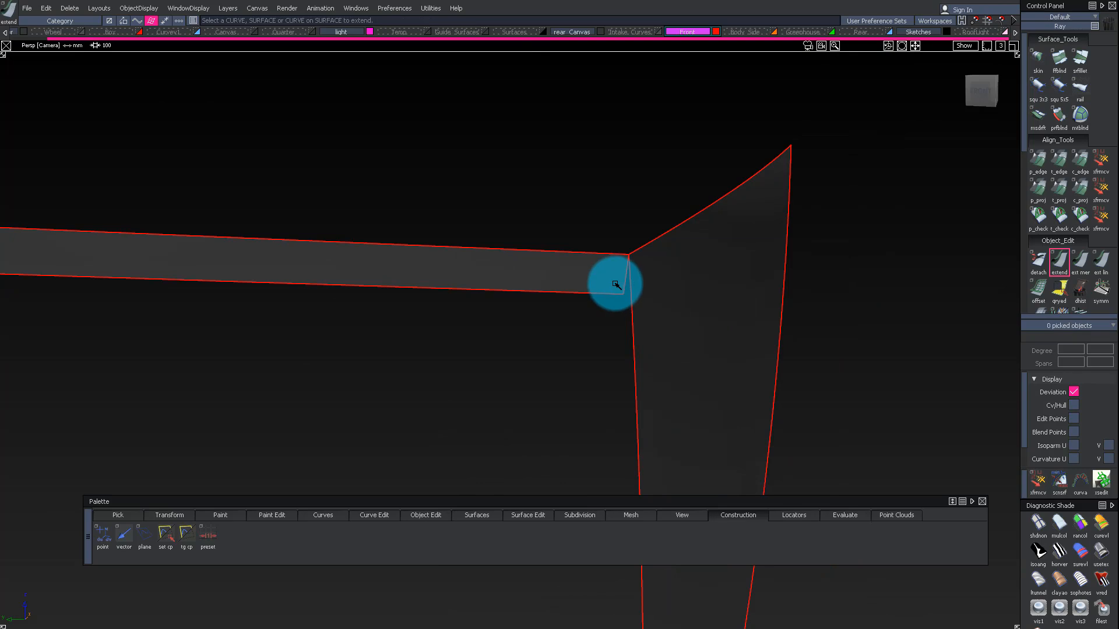
left_click(616, 284)
Step: Build a matching rail strip down the side surface's inner edge from the ledge strip's mitred end
key("Return")
left_click(609, 272)
left_click(632, 301)
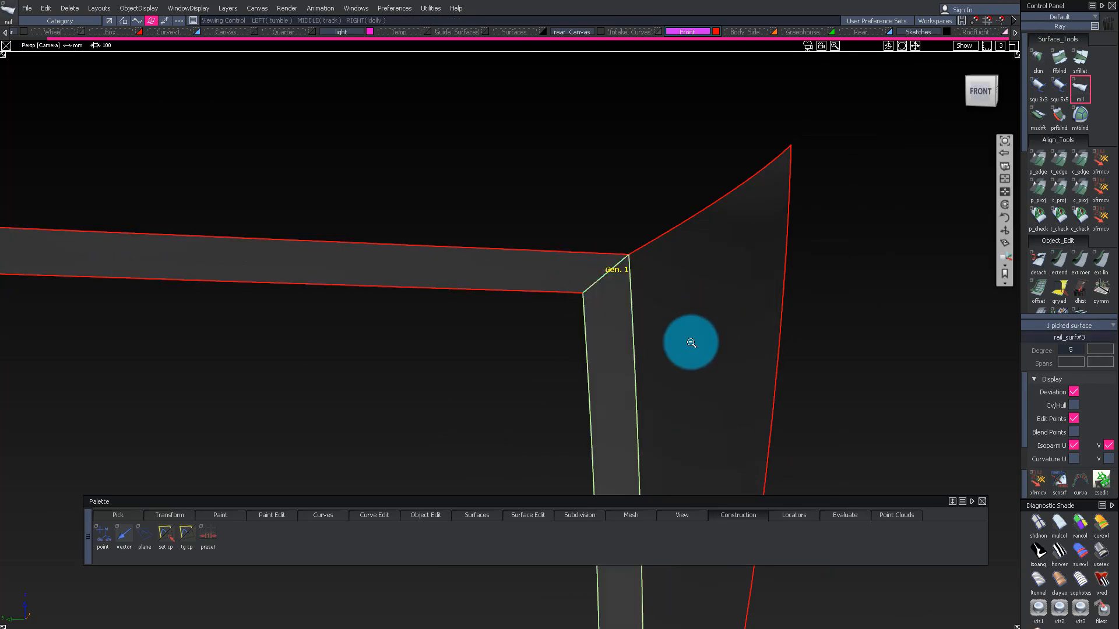
Step: Use Extend to adjust the vertical strip's lower end toward the bottom edge of the side surface
right_click_drag(711, 318, 655, 245, "alt+shift")
left_click_drag(654, 245, 728, 242, "alt+shift")
right_click_drag(727, 242, 737, 285, "alt+shift")
left_click_drag(737, 267, 737, 192, "ctrl+shift")
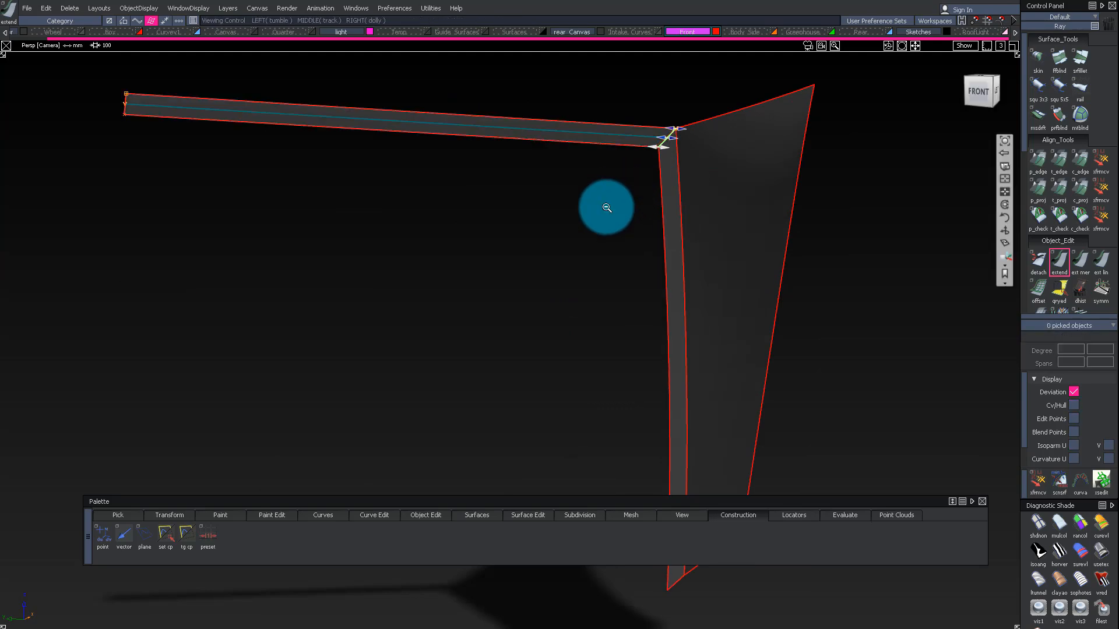
right_click_drag(619, 195, 611, 199, "alt+shift")
left_click_drag(605, 193, 620, 153, "alt+shift")
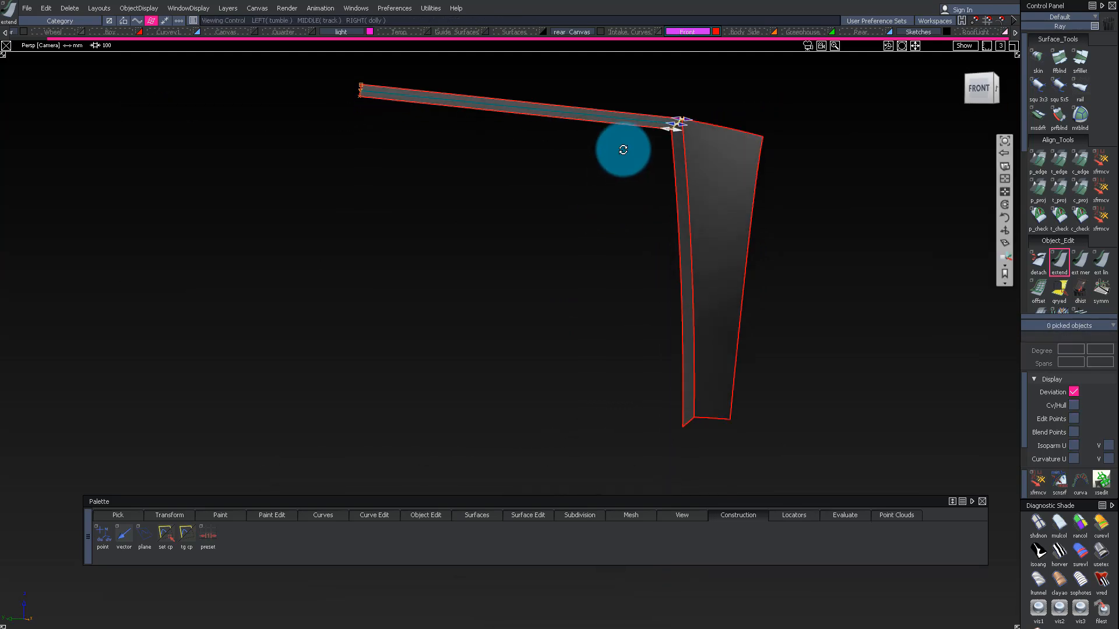
right_click_drag(620, 153, 628, 184, "alt+shift")
middle_click_drag(634, 184, 641, 108, "alt+shift")
right_click_drag(692, 445, 714, 446, "alt+shift")
mouse_move(714, 446)
left_mouse_down("alt+shift")
mouse_move(717, 408)
mouse_move(695, 448)
left_mouse_up("alt+shift")
left_click(686, 443)
left_click(646, 412)
right_click_drag(646, 373, 612, 344, "alt+shift")
left_click_drag(612, 343, 611, 335, "alt+shift")
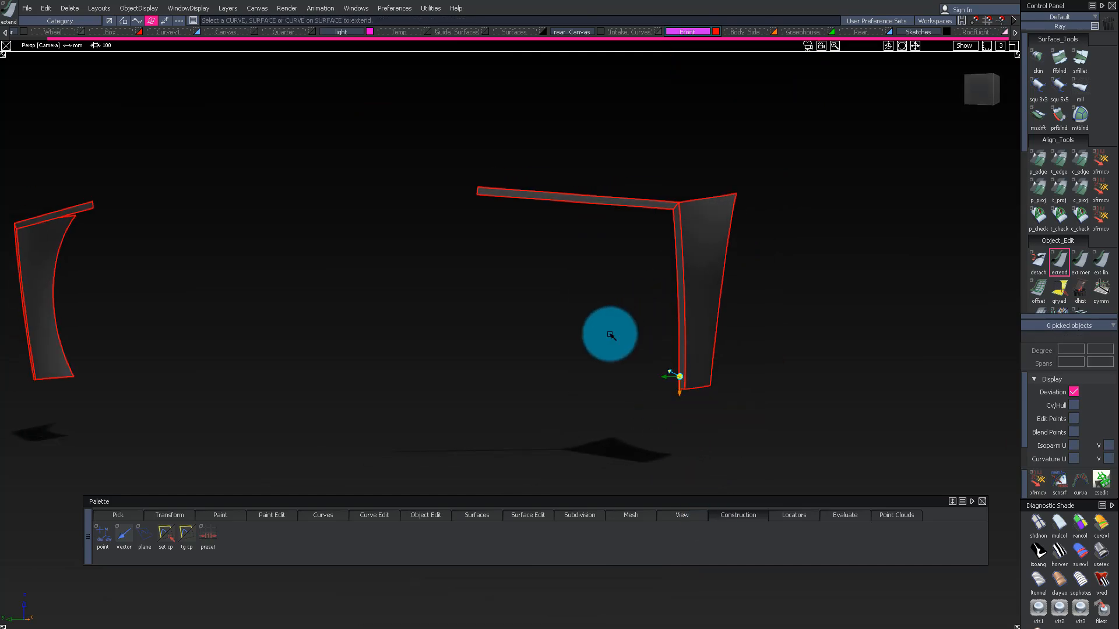
Step: Display the rest of the car's front-end surfaces around the new ledge and side strips
left_click_drag(644, 149, 494, 240, "alt+shift")
left_click_drag(709, 155, 710, 456, "ctrl+shift")
mouse_move(433, 161)
left_mouse_down("alt+shift")
mouse_move(677, 185)
mouse_move(367, 55)
mouse_move(352, 140)
mouse_move(555, 462)
mouse_move(506, 132)
mouse_move(619, 195)
mouse_move(659, 260)
mouse_move(566, 235)
mouse_move(670, 210)
mouse_move(429, 225)
mouse_move(533, 225)
mouse_move(312, 117)
left_mouse_up("alt+shift")
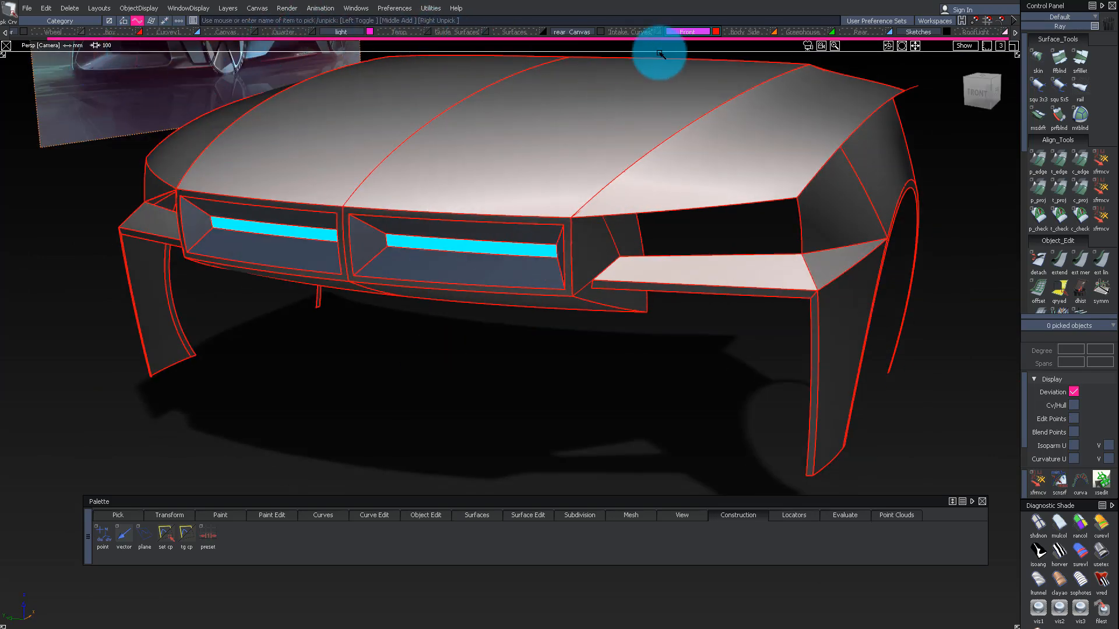
Step: Show the Intake Curves layer and insert an isoparm across the lower corner surface beside the grille
mouse_move(577, 128)
left_mouse_down("alt+shift")
mouse_move(470, 227)
mouse_move(170, 287)
mouse_move(387, 287)
mouse_move(455, 248)
left_mouse_up("alt+shift")
left_click_drag(479, 334, 540, 320, "alt+shift")
right_click_drag(540, 320, 595, 446, "alt+shift")
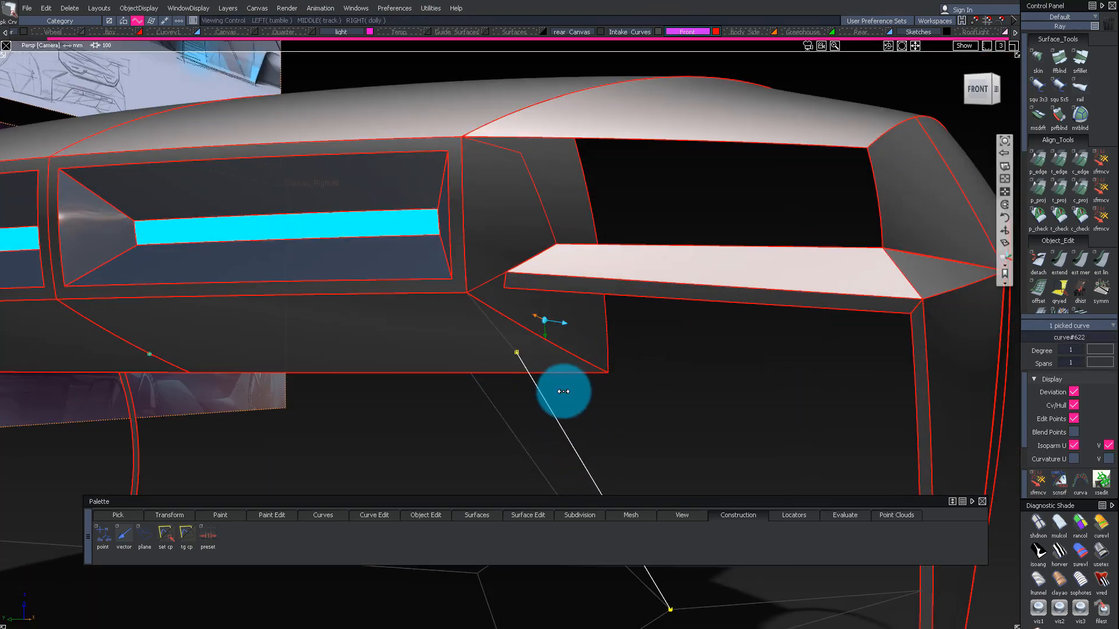
left_click_drag(508, 389, 547, 358, "alt+shift")
left_click(546, 358)
right_click_drag(547, 317, 530, 348, "alt+shift")
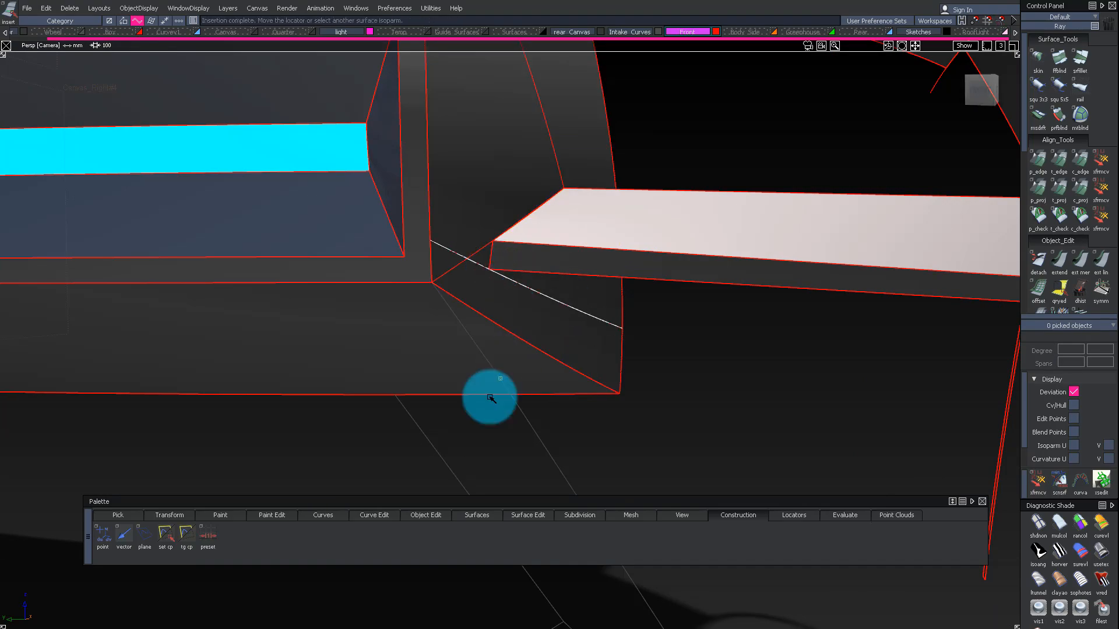
Step: Insert an isoparm across the bumper's lower corner surface, running outward beside the headlamp corner
left_click_drag(390, 261, 457, 342, "alt+shift")
right_click_drag(457, 342, 400, 250, "alt+shift")
left_click_drag(400, 250, 527, 227, "alt+shift")
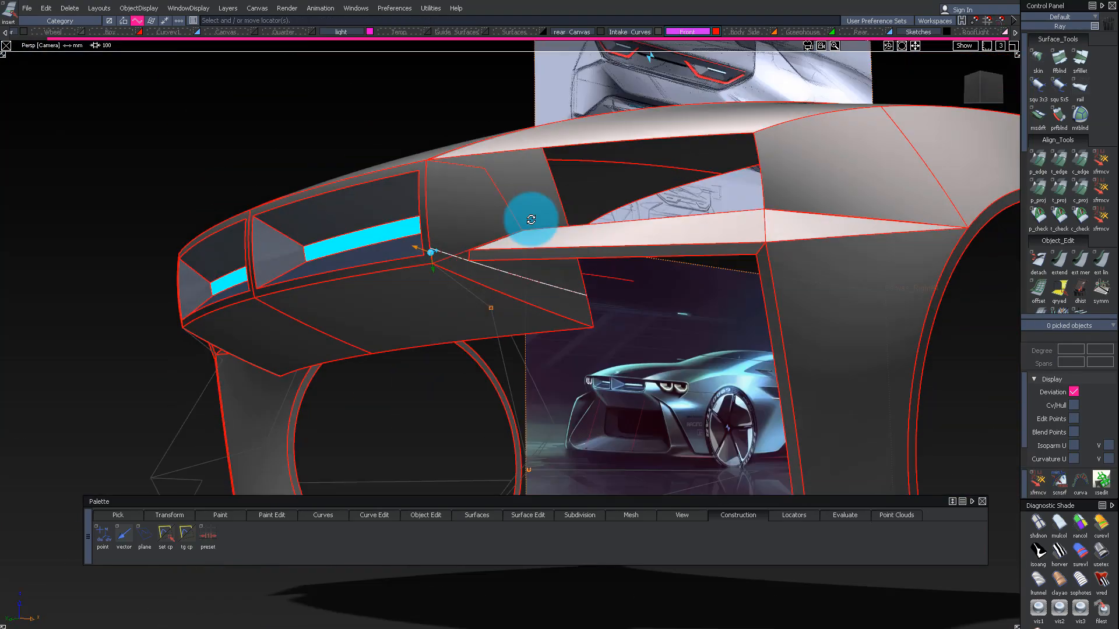
right_click_drag(527, 227, 631, 409, "alt+shift")
left_click_drag(631, 409, 469, 341, "alt+shift")
key("space")
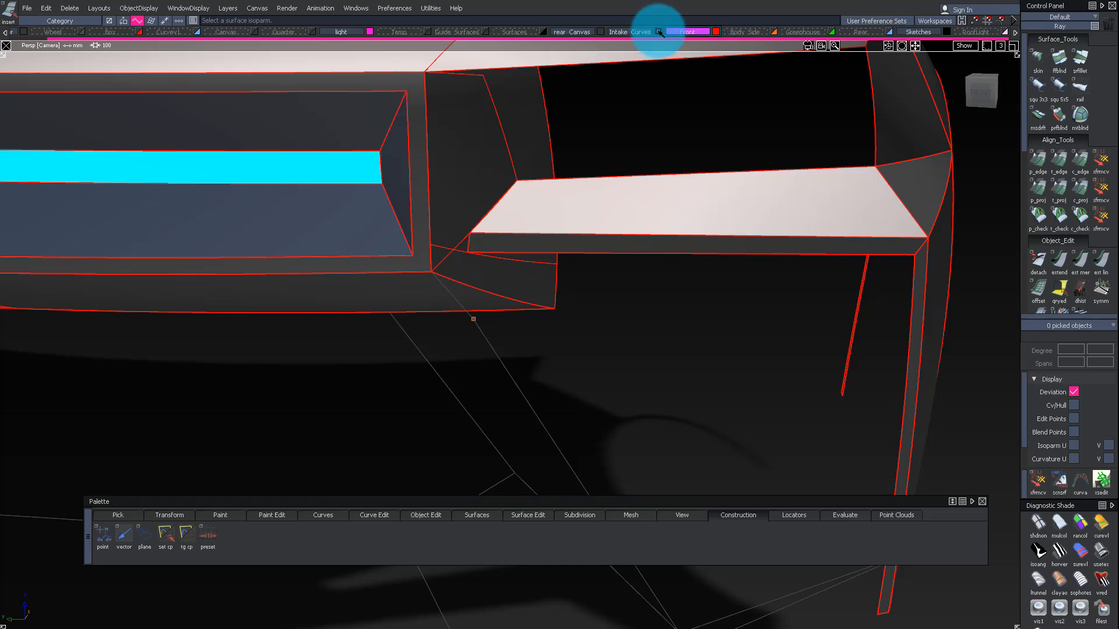
Step: Snap the upper end of the diagonal intake curve onto the isoparm inserted in the bumper's corner surface
mouse_move(551, 251)
right_mouse_down("alt+shift")
mouse_move(470, 252)
mouse_move(548, 262)
right_mouse_up("alt+shift")
left_click_drag(548, 263, 526, 255, "alt+shift")
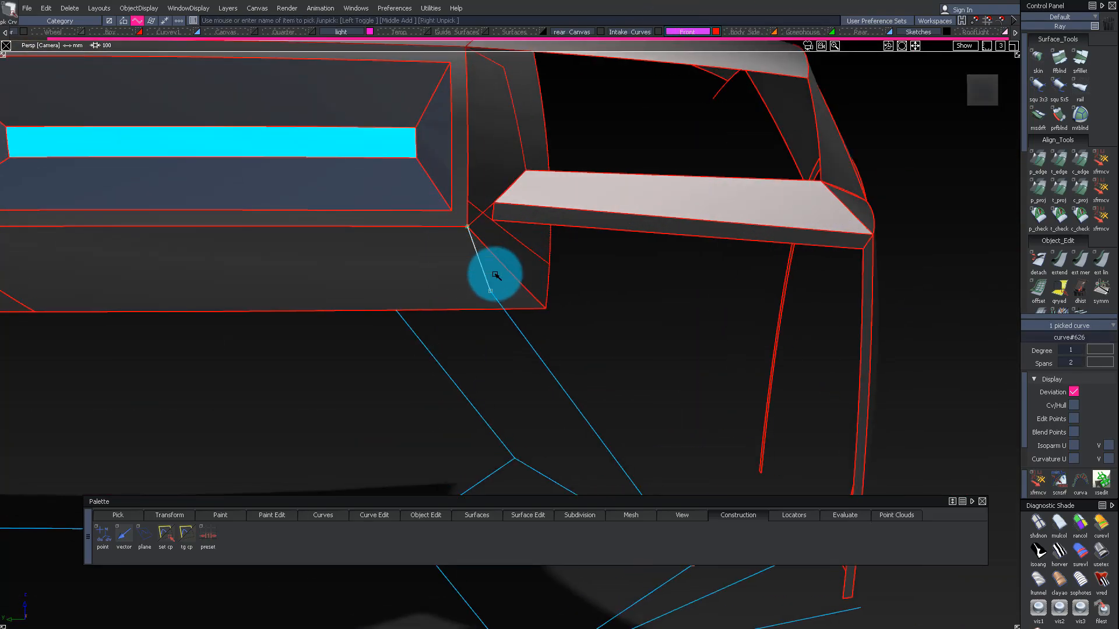
left_click(511, 323)
left_click_drag(511, 323, 536, 364, "ctrl+shift")
right_click_drag(537, 364, 551, 292, "alt+shift")
left_click_drag(551, 291, 536, 273, "alt+shift")
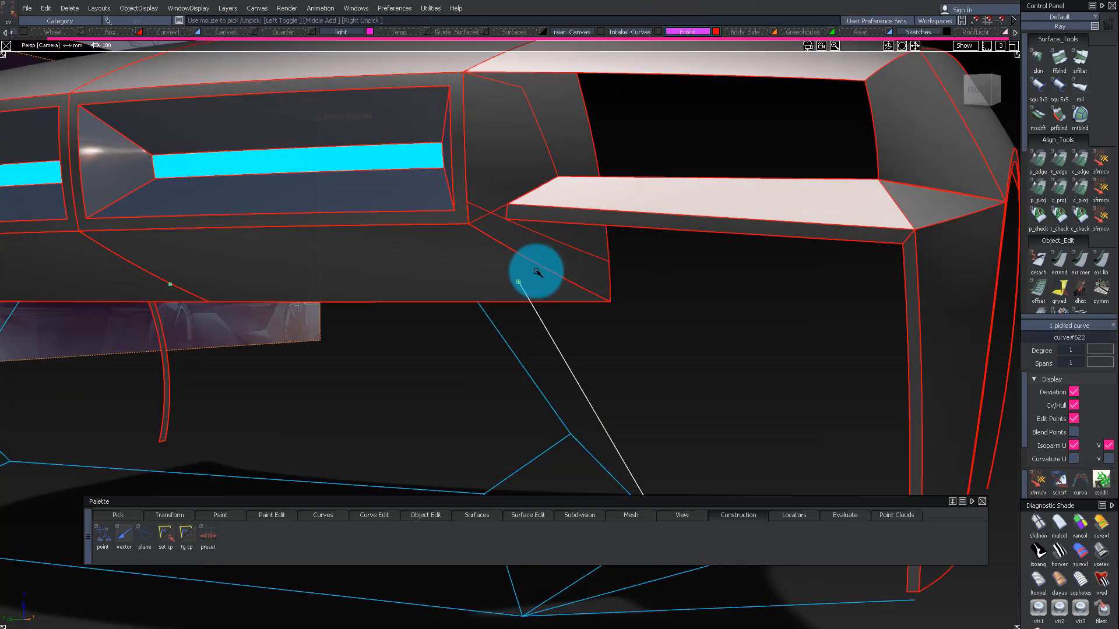
left_click(536, 232, "ctrl+alt")
Step: Delete the redundant inner curves that bend from the bumper's underside out to the intake corner on both sides
right_click_drag(536, 232, 505, 262, "alt+shift")
left_click_drag(504, 263, 318, 361, "alt+shift")
middle_click_drag(317, 361, 426, 315, "alt+shift")
left_click_drag(455, 235, 619, 221, "ctrl+shift")
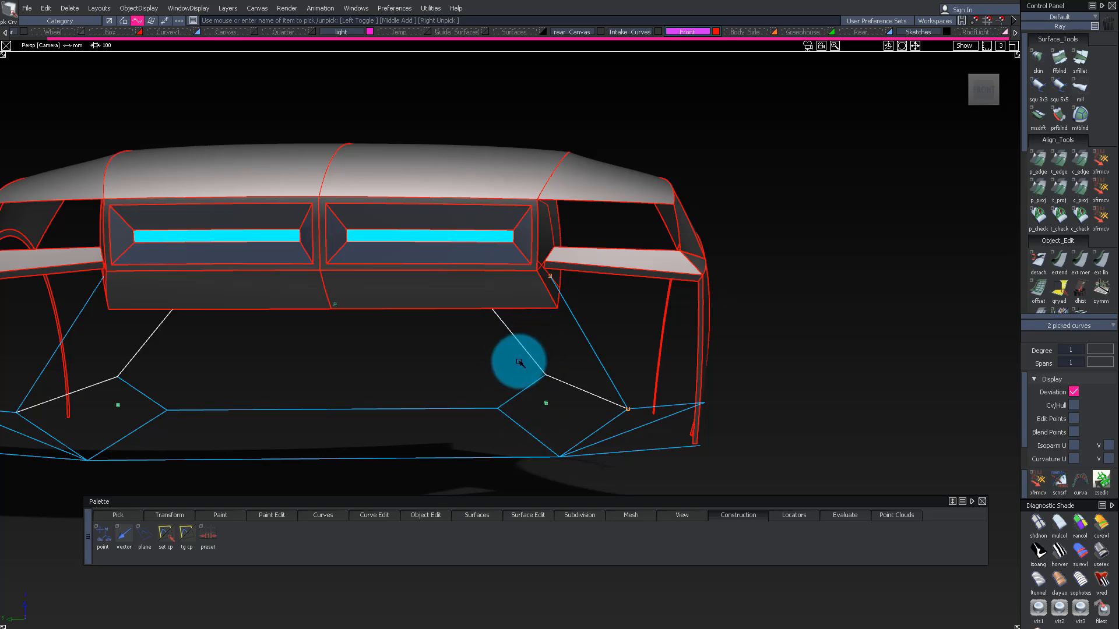
left_click_drag(517, 382, 548, 399)
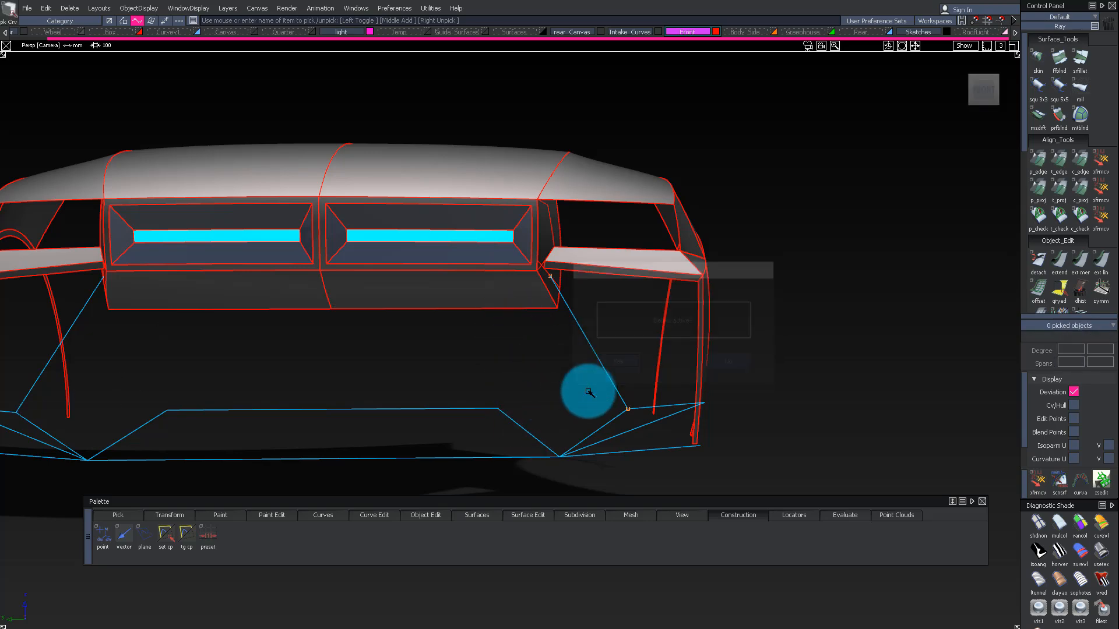
Step: Move the shared outer end of the two intake base curves to the fender's inner edge in the front view
left_click_drag(597, 265, 629, 438, "alt+shift")
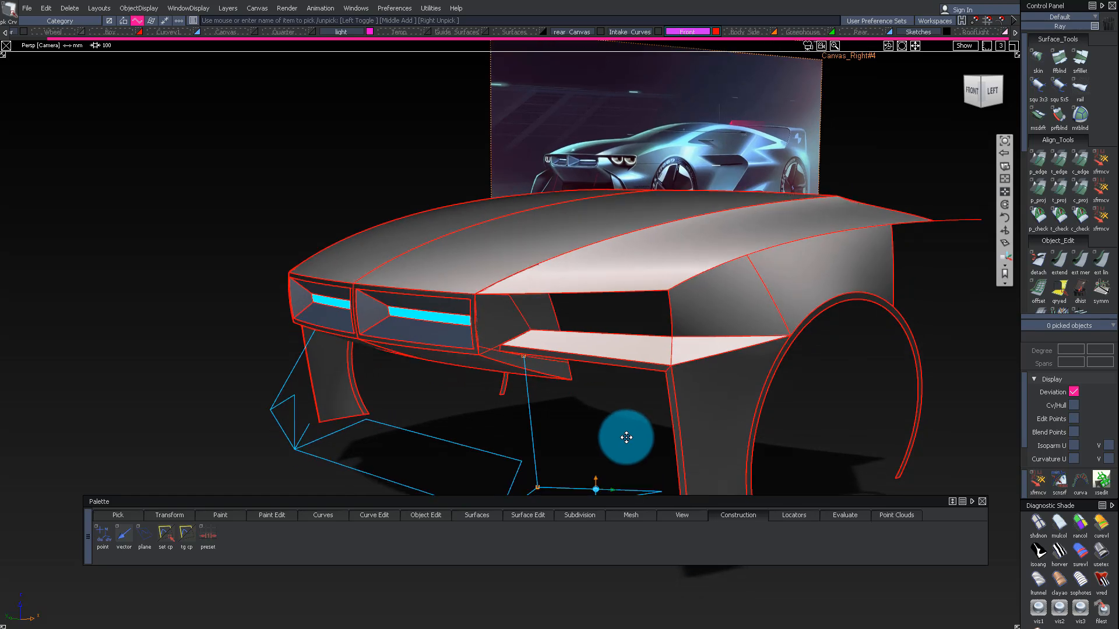
middle_click_drag(624, 453, 621, 341, "alt+shift")
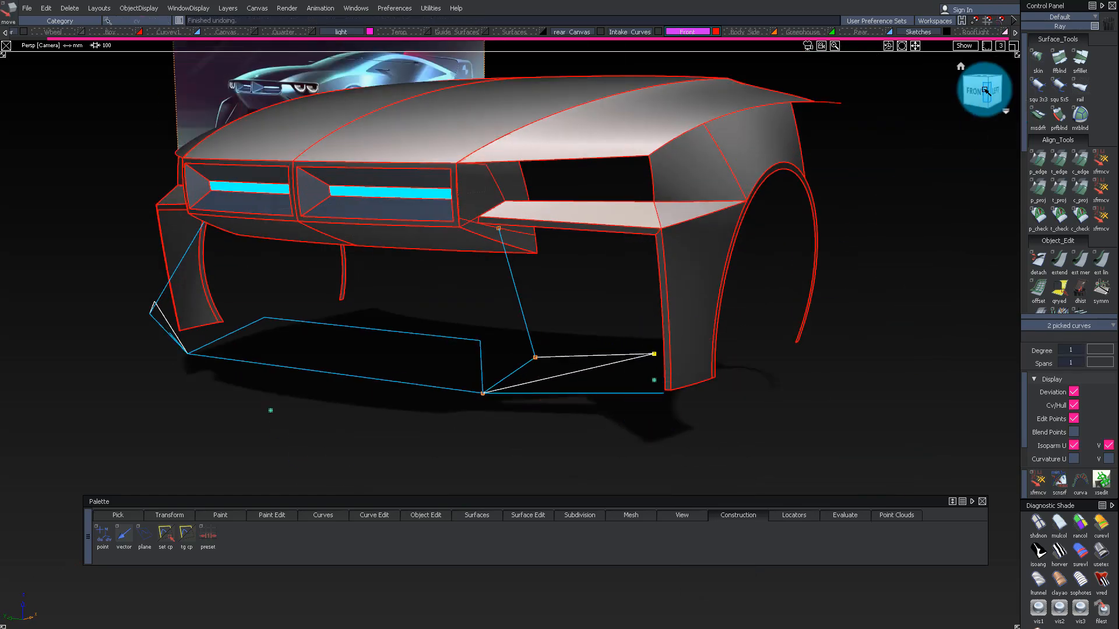
left_click(985, 90)
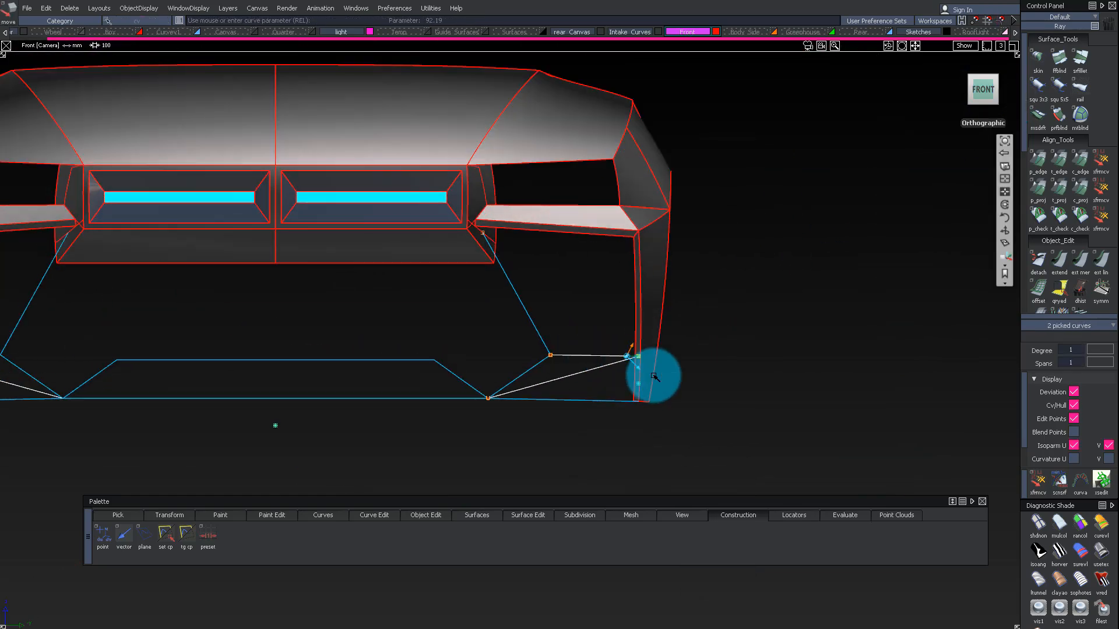
right_click_drag(622, 367, 744, 441, "alt+shift")
mouse_move(621, 357)
left_mouse_down("alt+shift")
mouse_move(554, 317)
mouse_move(450, 155)
mouse_move(515, 5)
mouse_move(533, 115)
mouse_move(525, 194)
mouse_move(600, 195)
mouse_move(732, 239)
mouse_move(499, 257)
mouse_move(225, 297)
mouse_move(472, 342)
mouse_move(649, 352)
mouse_move(698, 309)
mouse_move(707, 185)
mouse_move(427, 304)
mouse_move(507, 202)
mouse_move(652, 223)
mouse_move(544, 375)
mouse_move(628, 282)
mouse_move(771, 229)
mouse_move(542, 233)
mouse_move(702, 307)
left_mouse_up("alt+shift")
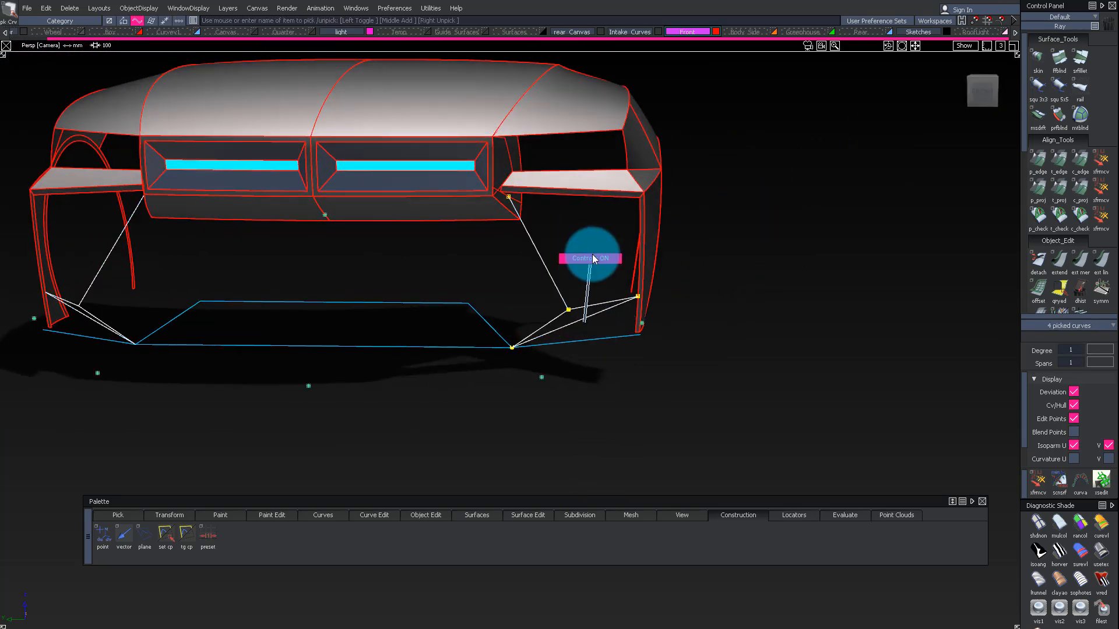
Step: Fine-tune the corner and outer end points of the lower intake curves using the front view
left_click(985, 93)
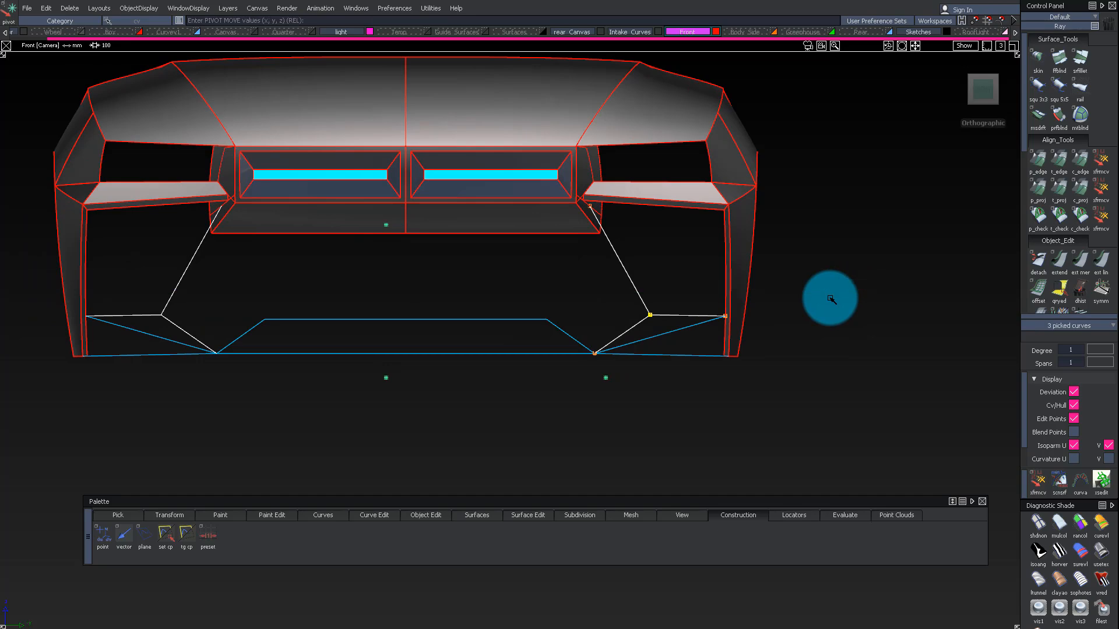
key("ctrl+z")
right_click_drag(804, 256, 727, 385, "alt+shift")
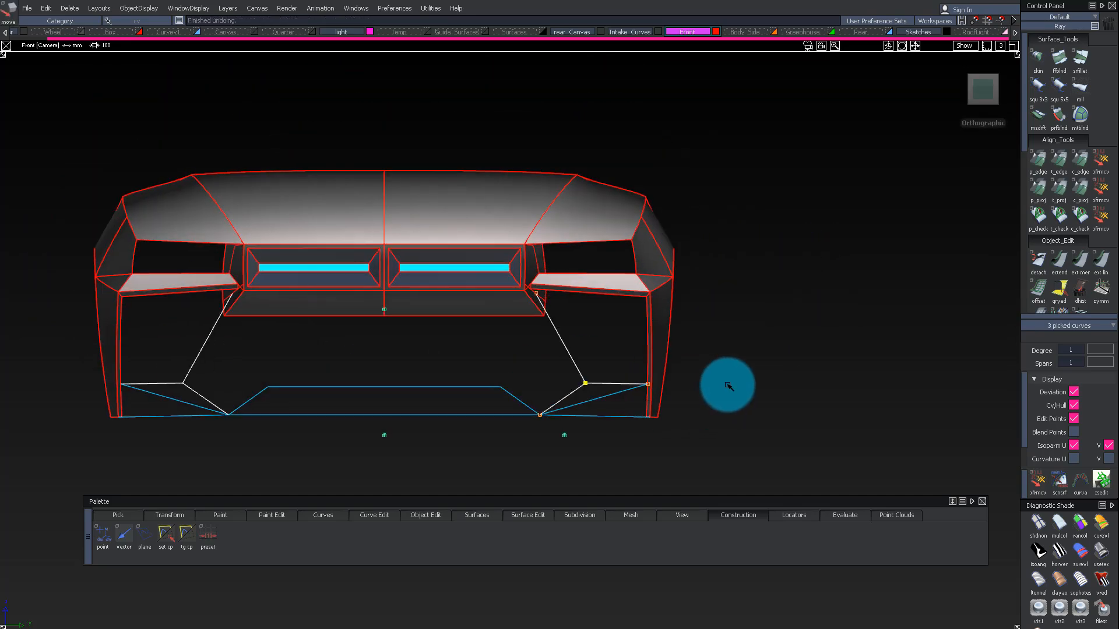
mouse_move(738, 294)
left_mouse_down("alt+shift")
mouse_move(707, 270)
mouse_move(669, 200)
mouse_move(517, 365)
mouse_move(467, 306)
mouse_move(245, 317)
mouse_move(640, 379)
mouse_move(646, 356)
mouse_move(592, 376)
left_mouse_up("alt+shift")
right_click_drag(676, 367, 769, 315, "alt+shift")
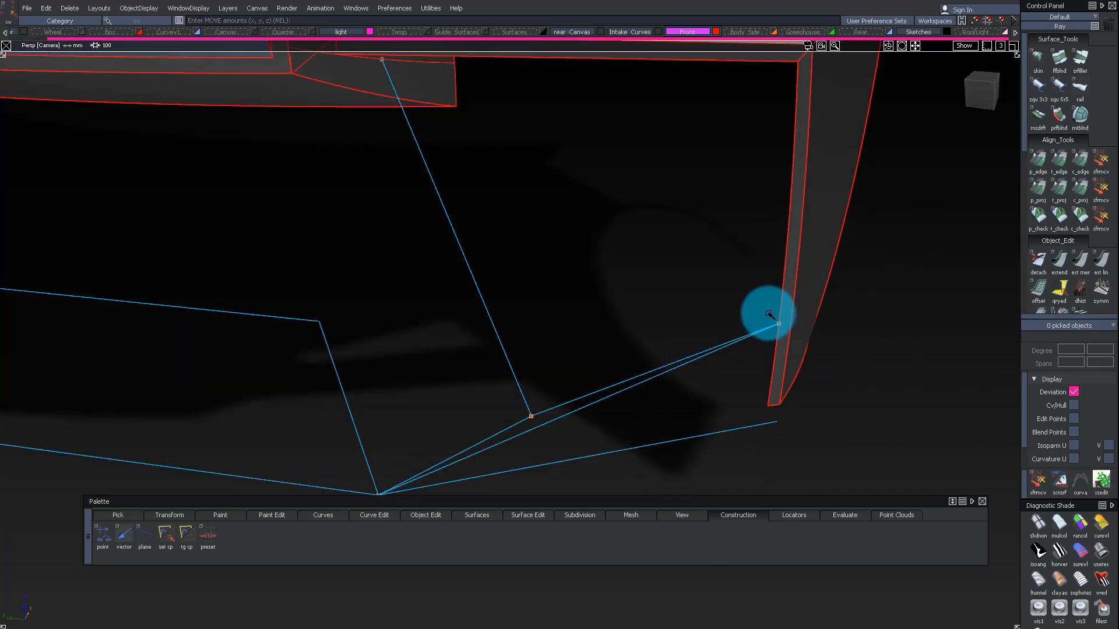
left_click(768, 317)
left_click_drag(833, 311, 478, 194, "alt+shift")
left_click(977, 90, "alt+shift")
right_click_drag(644, 355, 589, 373, "alt+shift")
middle_click_drag(541, 402, 557, 402)
Step: Build a monorail surface with the upper base curve as generation and the diagonal intake curve as rail, adjusting its sweep options
left_click_drag(580, 221, 601, 303, "alt+shift")
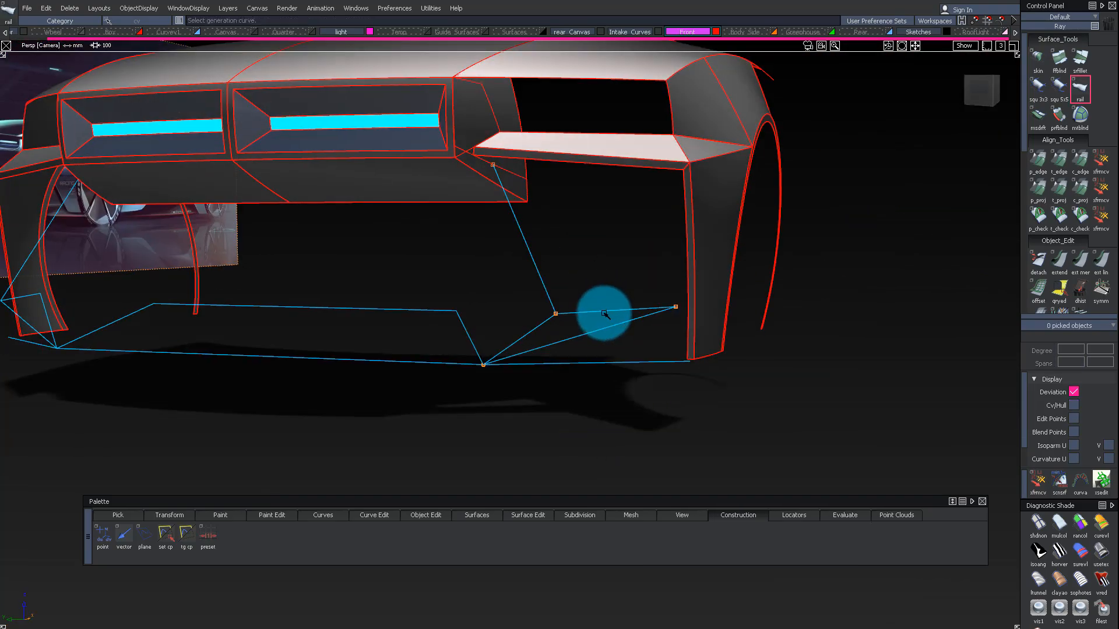
left_click(551, 297)
left_click_drag(556, 110, 687, 242, "alt+shift")
left_click_drag(686, 242, 586, 256, "ctrl+shift")
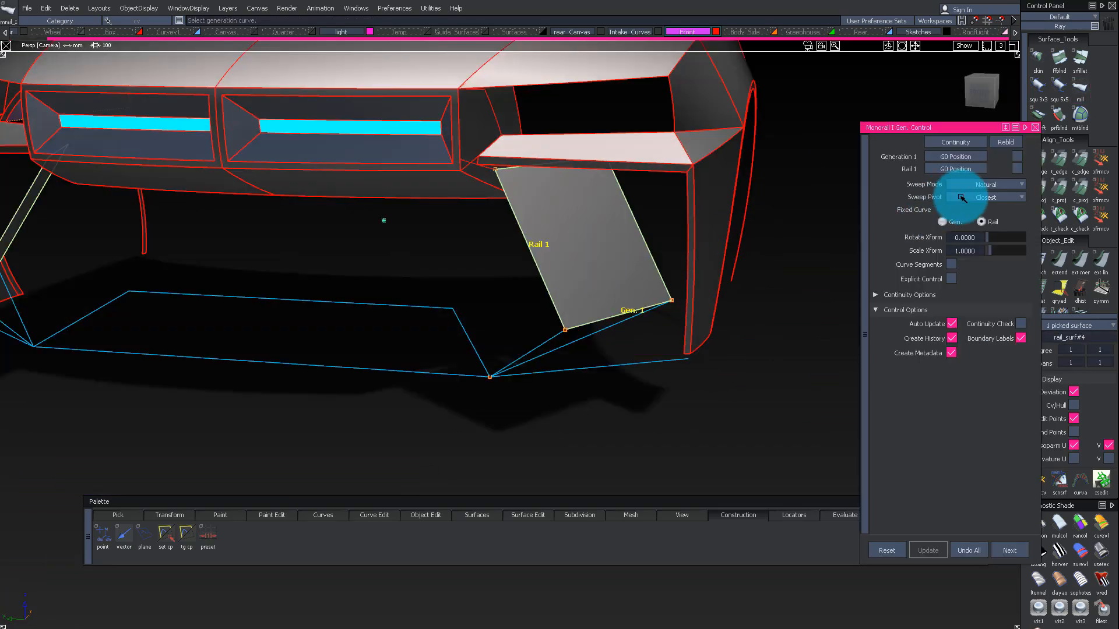
left_click(985, 211)
left_click_drag(538, 223, 487, 163, "alt+shift")
right_click_drag(487, 163, 517, 141, "alt+shift")
key("space")
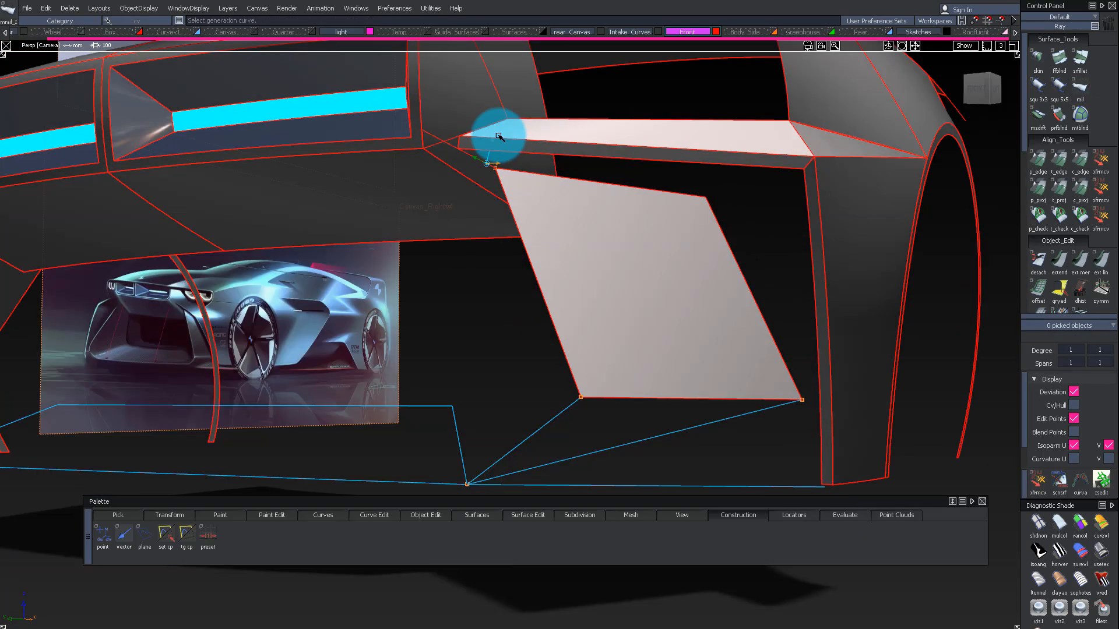
Step: Build a rail surface under the shelf from its lower front edge, following the isoparm on the bumper corner
left_click(473, 166)
left_click_drag(511, 278, 517, 197, "ctrl+shift")
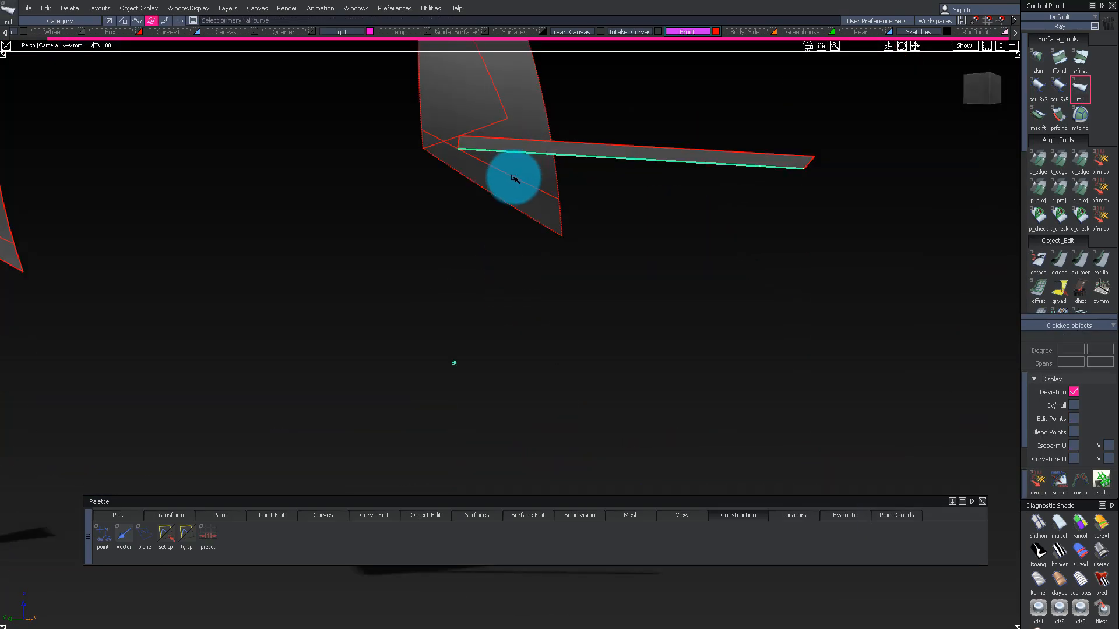
left_click_drag(620, 148, 605, 182, "alt+shift")
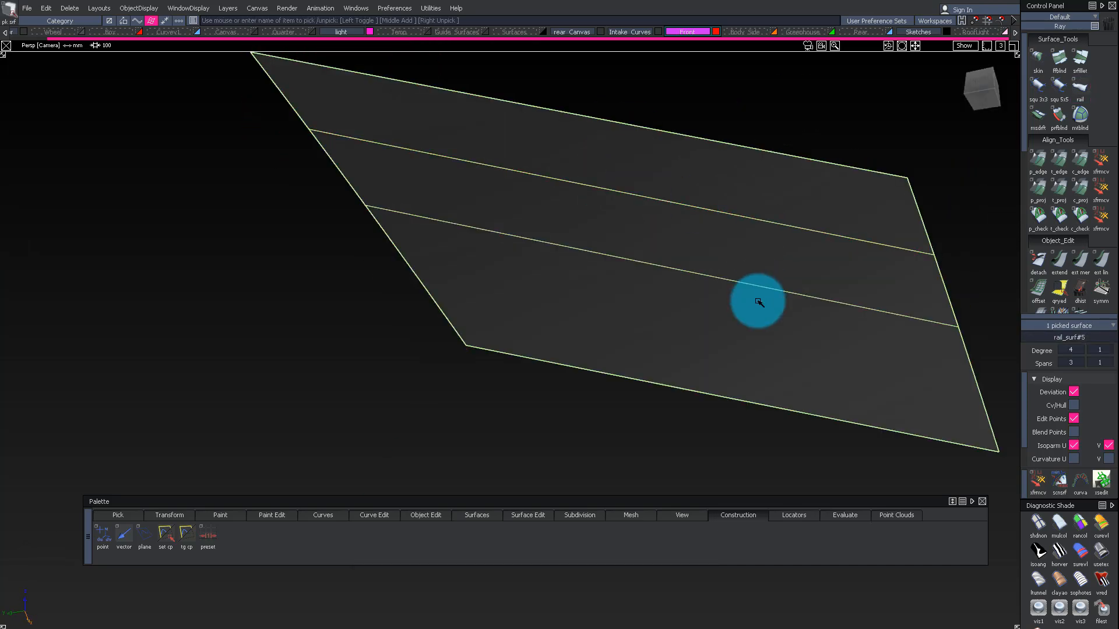
key("Delete")
left_click_drag(742, 195, 676, 274, "ctrl+shift")
left_click_drag(676, 274, 664, 318, "alt+shift")
left_click(665, 326)
key("Delete")
Step: Move the outer end of the lowest intake curve to the bottom corner of the fender's inner edge
left_click_drag(667, 357, 370, 160, "alt+shift")
left_click_drag(554, 283, 819, 291, "alt+shift")
left_click(666, 437)
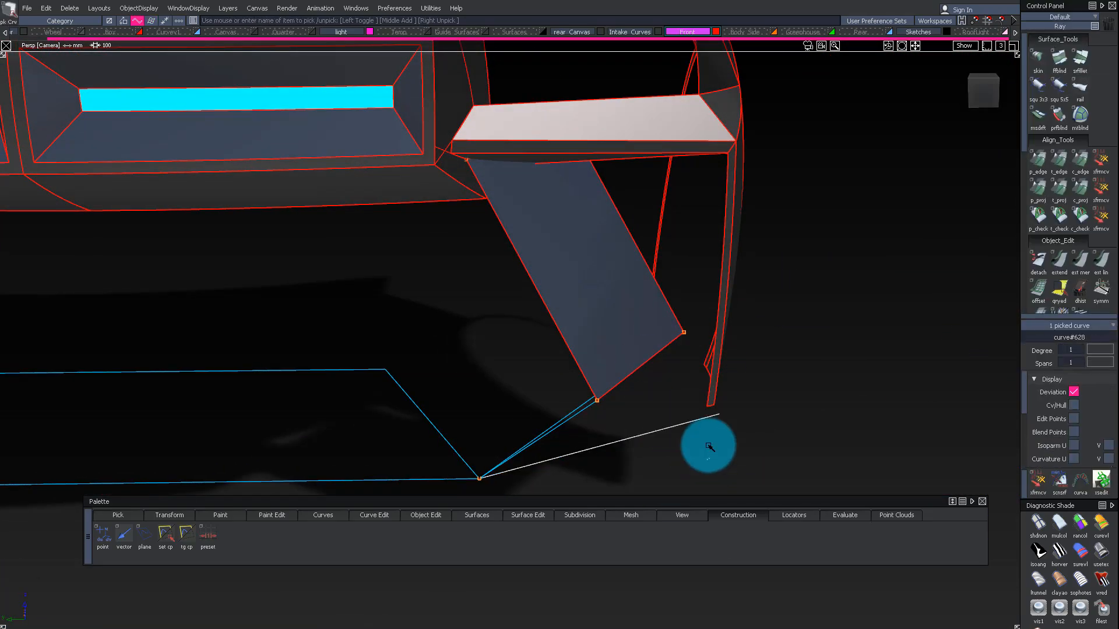
mouse_move(686, 454)
left_mouse_down("alt+shift")
mouse_move(659, 285)
mouse_move(375, 292)
mouse_move(585, 334)
mouse_move(800, 294)
mouse_move(886, 294)
mouse_move(402, 317)
mouse_move(608, 264)
mouse_move(832, 340)
mouse_move(676, 375)
mouse_move(335, 327)
mouse_move(841, 166)
mouse_move(849, 183)
mouse_move(587, 387)
mouse_move(495, 406)
mouse_move(862, 322)
mouse_move(656, 362)
mouse_move(811, 327)
mouse_move(929, 270)
mouse_move(825, 225)
mouse_move(637, 185)
mouse_move(623, 194)
mouse_move(643, 169)
left_mouse_up("alt+shift")
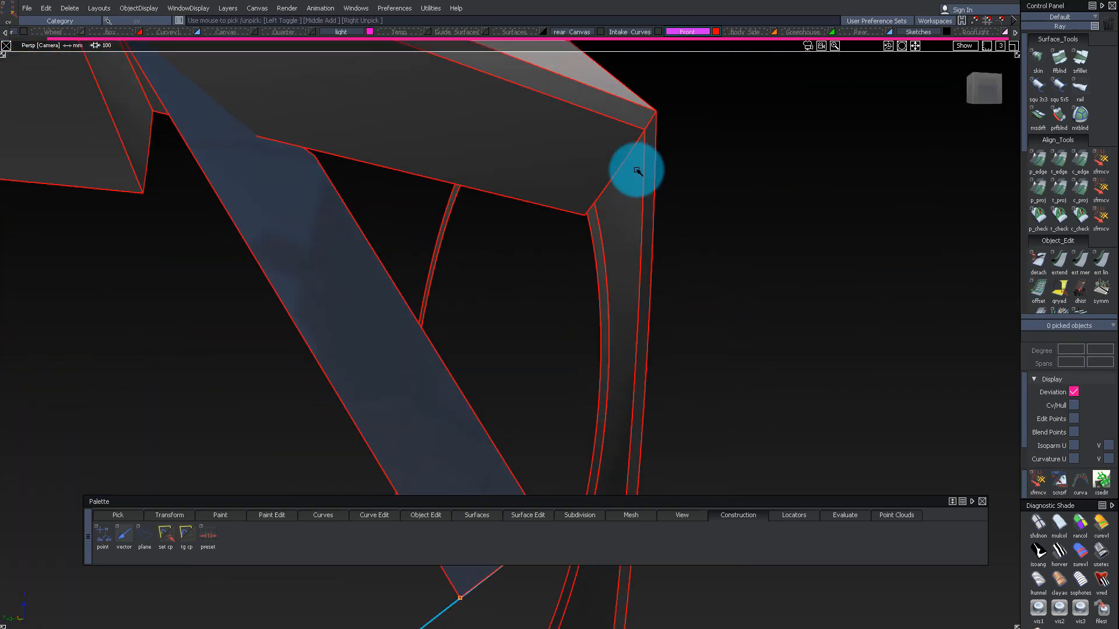
Step: Sweep a rail surface down the fender's inner edge, starting from the outer end of the shelf's underside surface
left_click_drag(994, 96, 624, 145, "alt+shift")
key("ctrl+z")
left_click(645, 153)
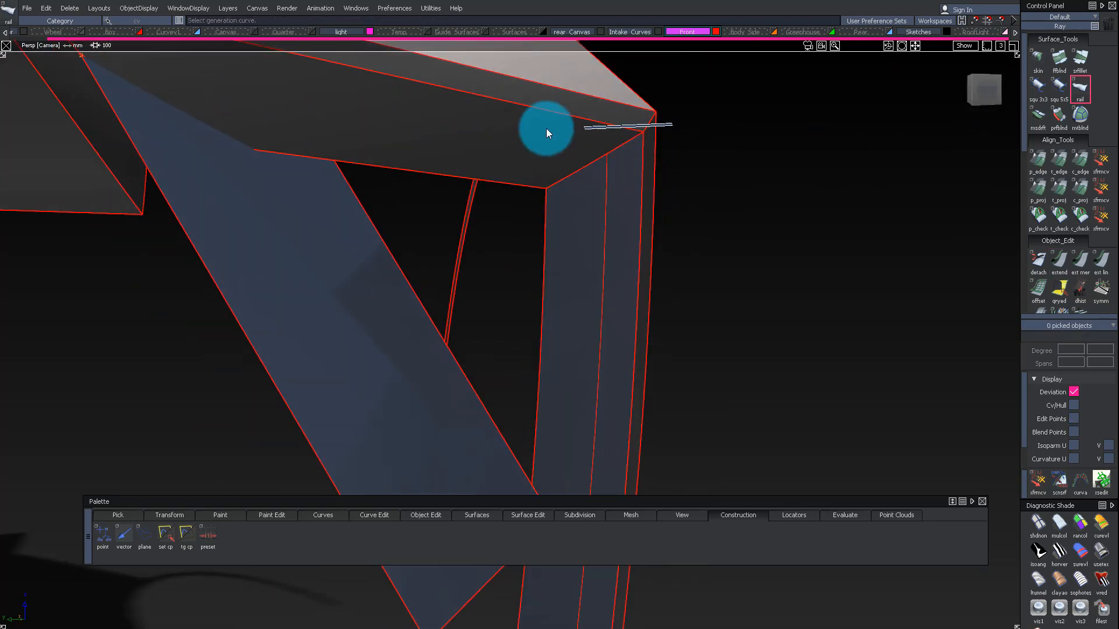
Step: Reduce the shelf's underside surface to 1 span along its length
left_click(528, 196)
left_click_drag(577, 201, 589, 137, "alt+shift")
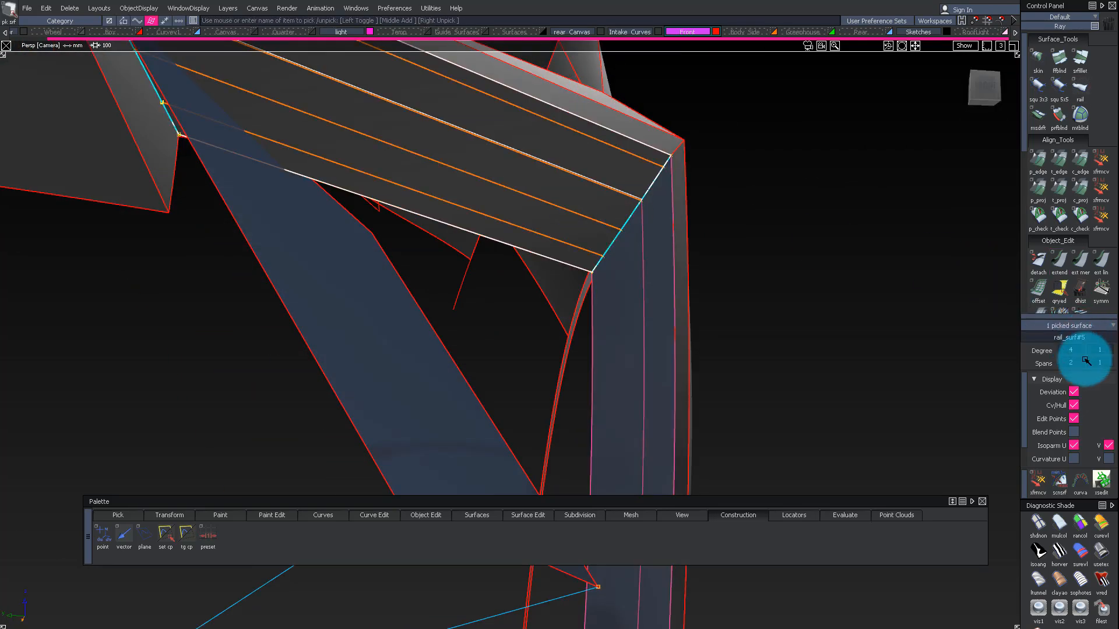
left_click_drag(647, 175, 579, 270, "alt+shift")
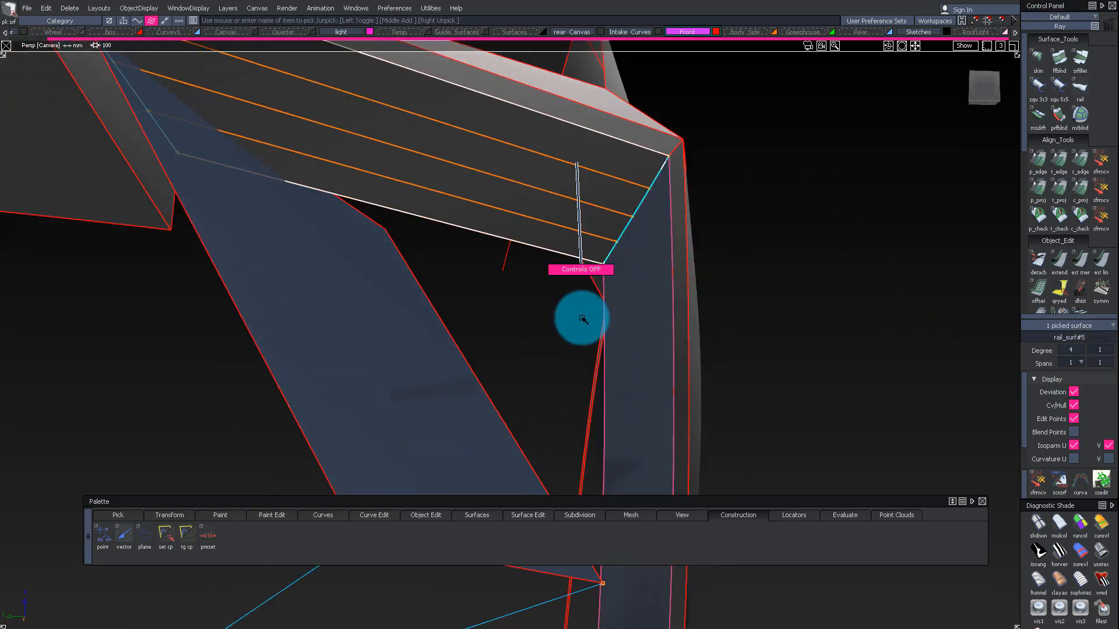
Step: Apply the dark liquid_m shader to the new inner fender surface
right_click_drag(681, 278, 697, 400, "alt+shift")
left_click_drag(697, 400, 627, 271, "alt+shift")
right_click_drag(627, 271, 542, 250, "alt+shift")
left_click_drag(542, 251, 676, 223, "alt+shift")
middle_click_drag(676, 223, 674, 166, "ctrl+shift")
left_click(674, 166)
left_click_drag(674, 166, 781, 210, "alt+shift")
Step: Level the lower rear corner of the inner fender surface with the fender's bottom edge in the left view
left_click(987, 92)
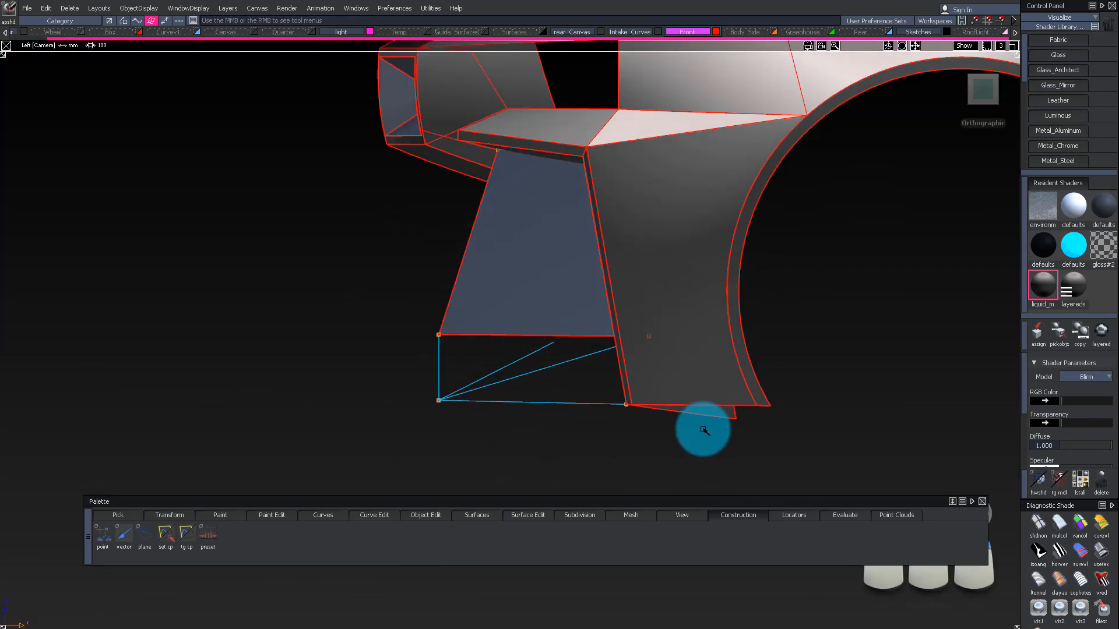
left_click_drag(704, 430, 725, 413, "ctrl+shift")
left_click(729, 410)
left_click_drag(664, 218, 648, 138, "alt+shift")
Step: Move the shared outer end of the two upper base curves onto the inner fender surface's edge in the front view
left_click(635, 175)
left_click_drag(647, 140, 644, 365, "ctrl+shift")
key("alt+v")
left_click_drag(654, 328, 684, 359)
left_click_drag(671, 350, 651, 412, "alt+shift")
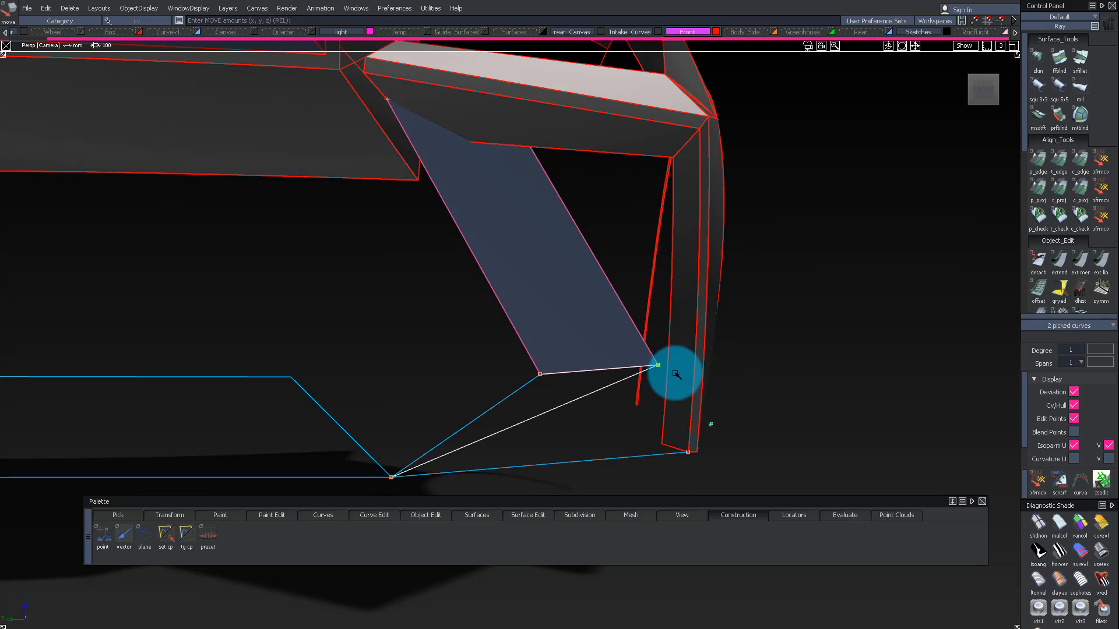
left_click(986, 95)
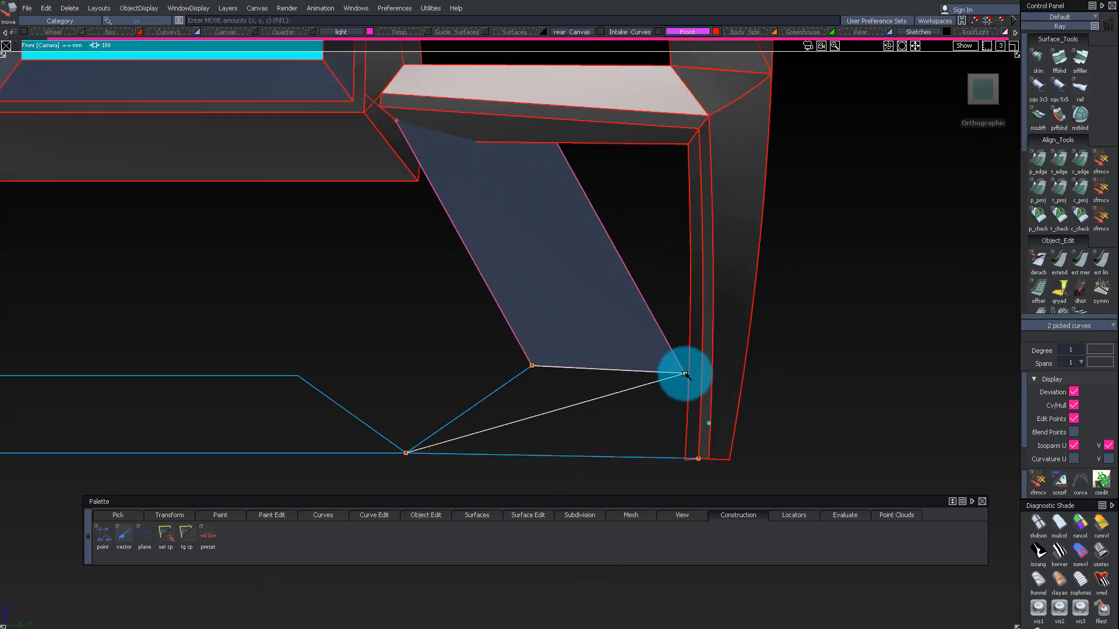
Step: Draw a line from the lowest intake curve's outer end to the outer end of the upper base curve
left_click_drag(704, 271, 979, 352, "alt+shift")
right_click_drag(979, 352, 819, 347, "alt+shift")
left_click_drag(820, 347, 991, 364, "alt+shift")
left_click_drag(985, 367, 921, 408, "ctrl+shift")
left_click(857, 450, "ctrl")
left_click(833, 368, "ctrl")
Step: Build rail surfaces along the lowest intake curve and the upper base curve to form the intake's lower corner
left_click_drag(834, 369, 845, 414, "alt+shift")
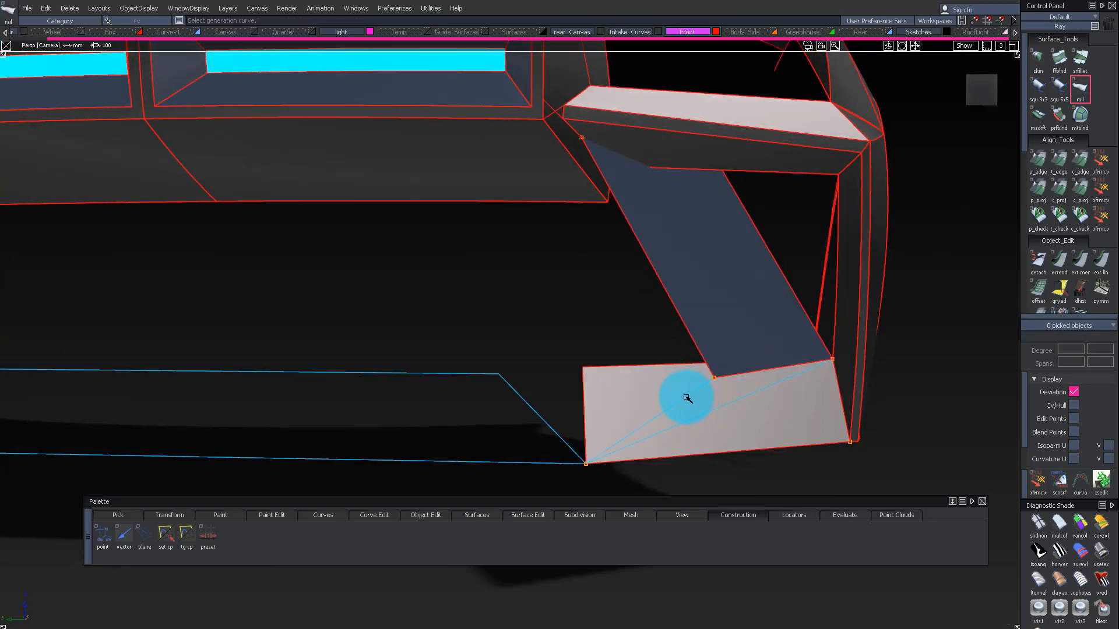
left_click_drag(754, 382, 659, 376, "alt+shift")
key("Return")
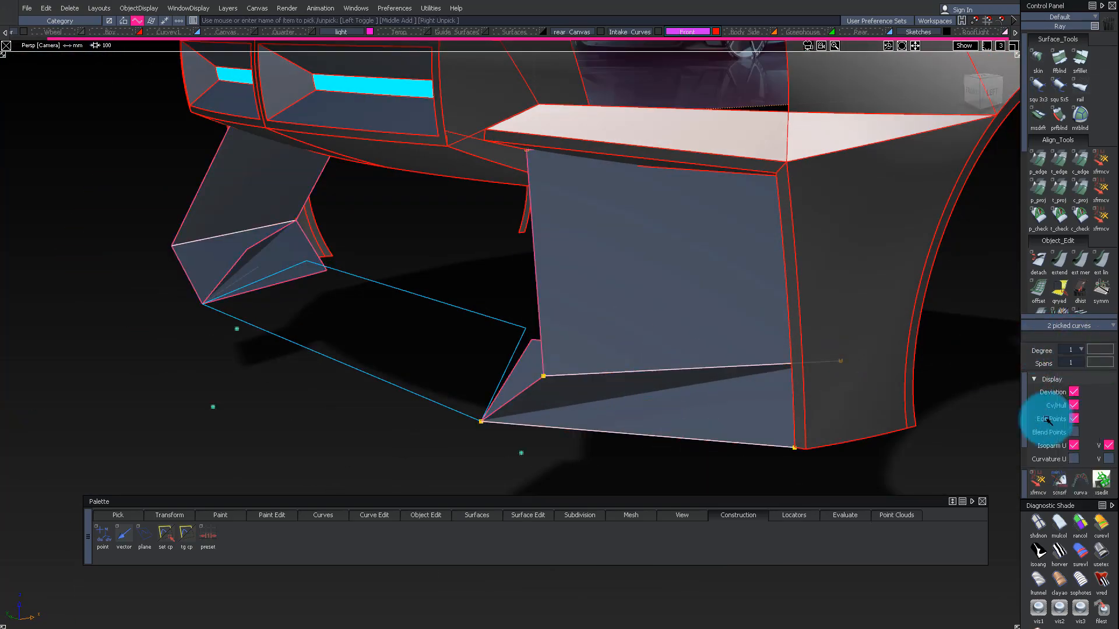
Step: Raise the lower intake curves to degree 3 and shift their inner control points in the top view to shape them
left_click_drag(560, 400, 721, 469)
left_click_drag(721, 469, 909, 204, "alt+shift")
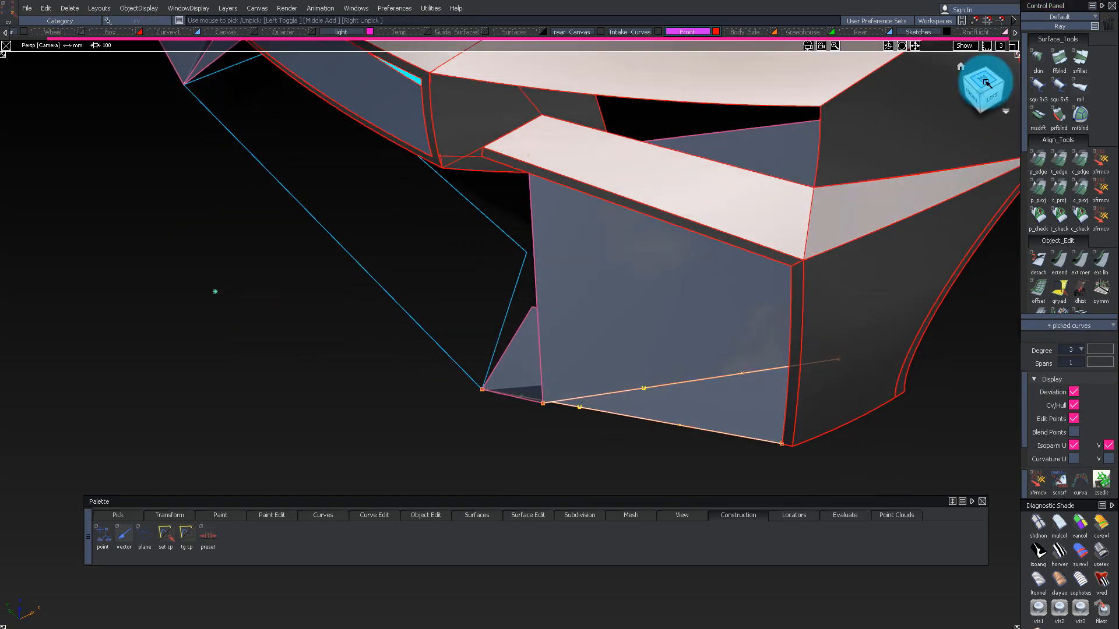
left_click(983, 89)
left_click_drag(611, 435, 655, 371, "alt+shift")
left_click(669, 438)
left_click_drag(723, 379, 950, 128, "alt+shift")
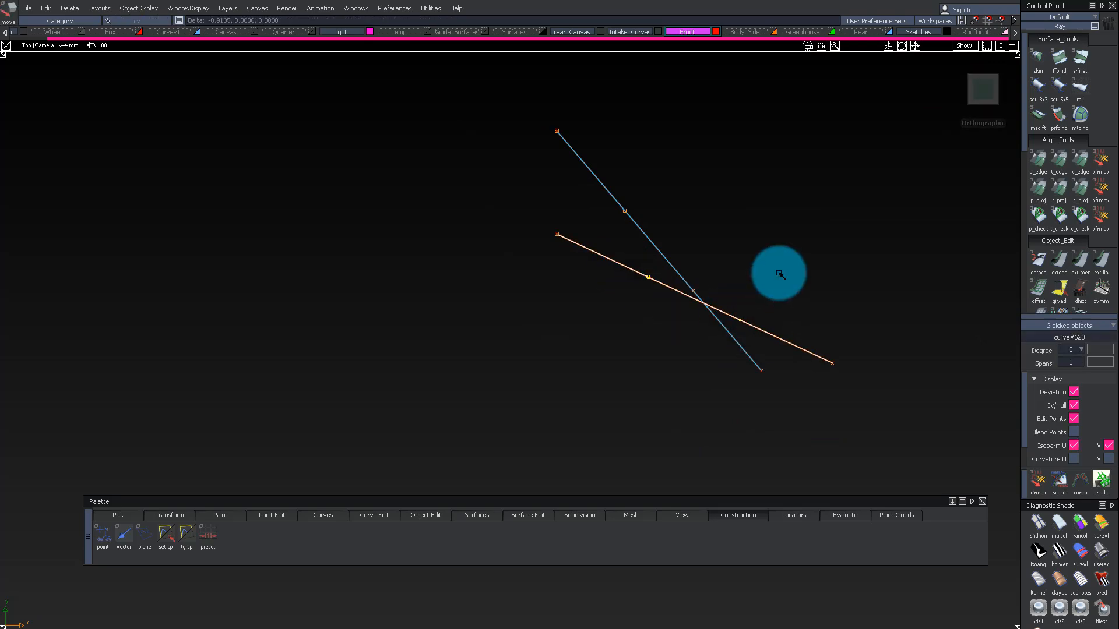
left_click_drag(760, 255, 843, 391, "alt+shift")
Step: Intersect the diagonal intake panel with the shelf's underside surface and the inner fender surface
mouse_move(851, 156)
left_mouse_down("ctrl+shift")
mouse_move(843, 392)
mouse_move(754, 267)
mouse_move(754, 361)
left_mouse_up("ctrl+shift")
left_click_drag(754, 361, 746, 295, "ctrl+shift")
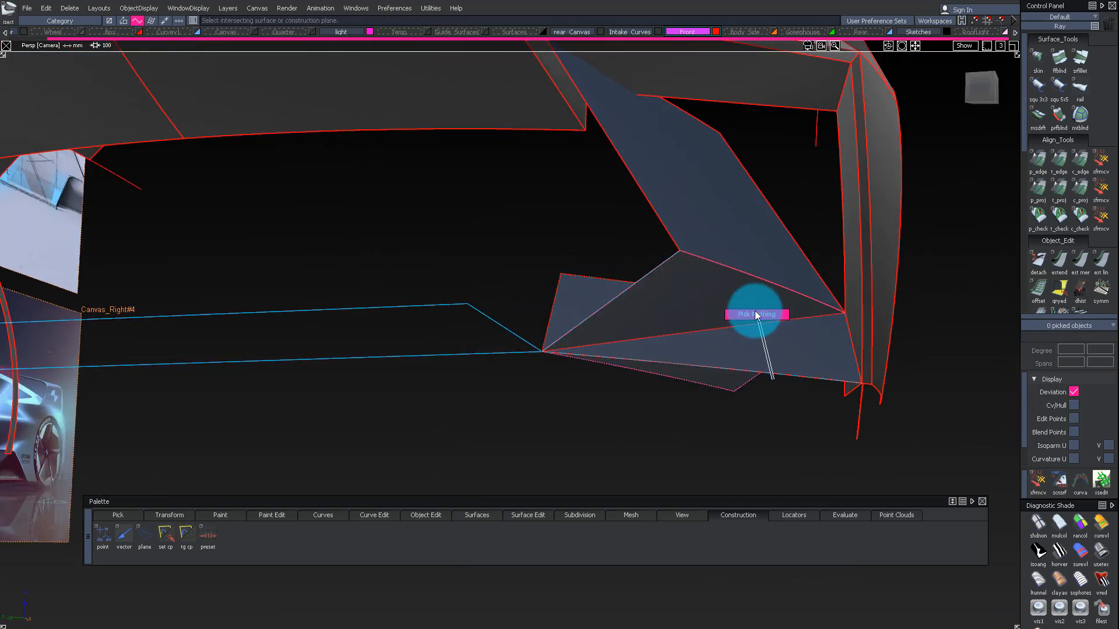
left_click_drag(758, 360, 812, 130, "alt+shift")
left_click_drag(812, 130, 819, 132, "ctrl+shift")
left_click(818, 131)
left_click(855, 190)
right_click_drag(857, 193, 834, 248, "ctrl+shift")
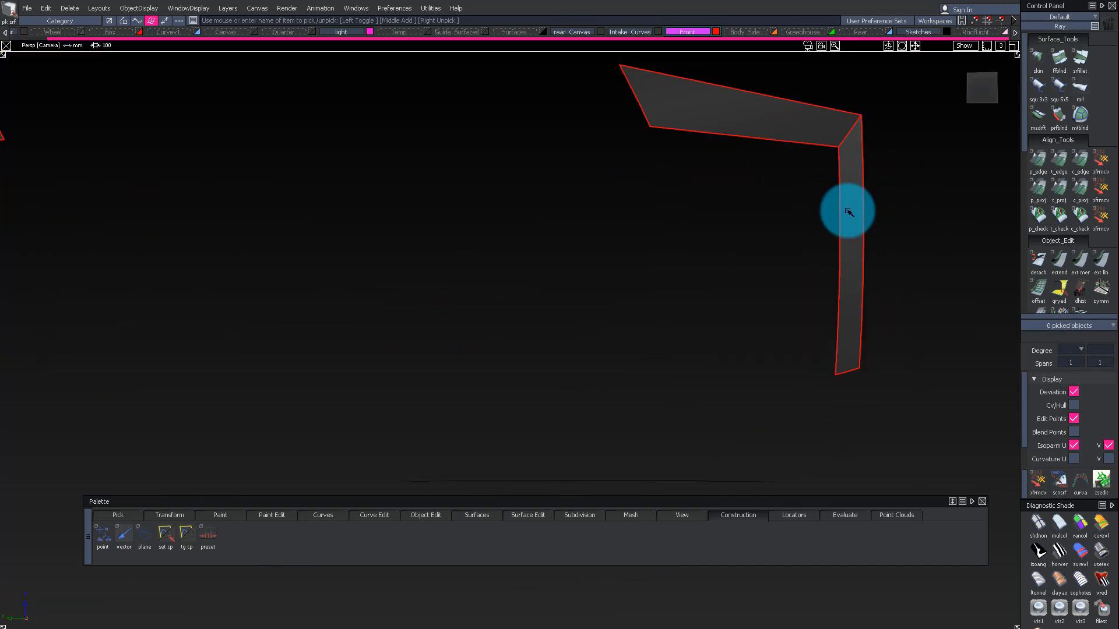
Step: Set the diagonal intake panel's degree to 2 and trim-convert it to the region bounded by the intersection curves
left_click(780, 141)
right_click_drag(780, 154, 770, 204, "ctrl+shift")
left_click_drag(769, 204, 759, 237, "alt+shift")
right_click_drag(759, 237, 750, 191, "alt+shift")
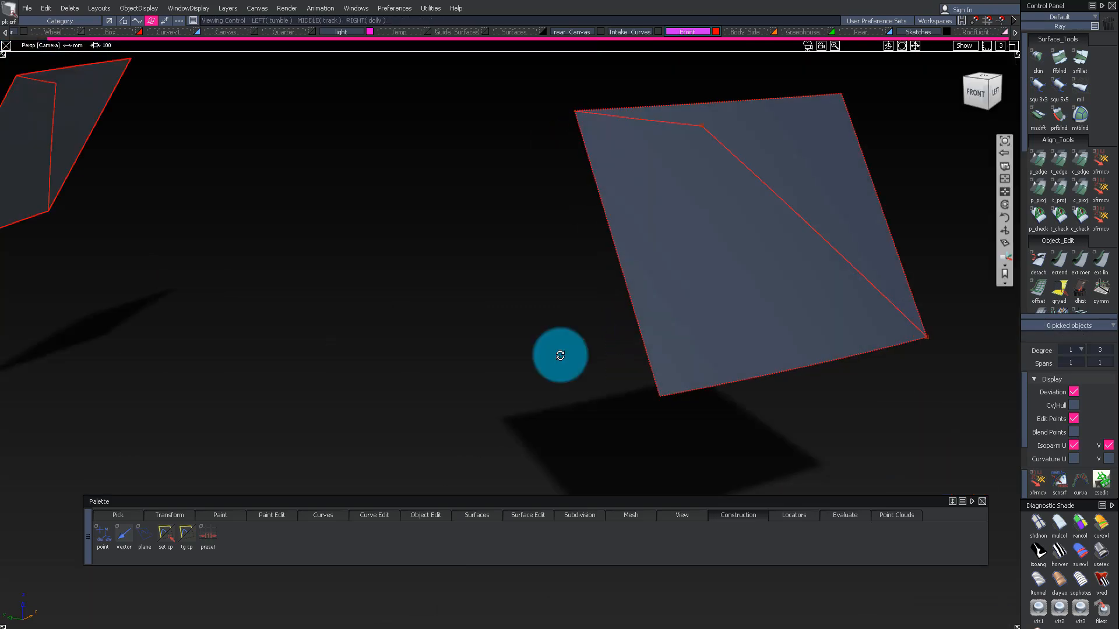
left_click_drag(559, 355, 585, 141, "alt+shift")
left_click(918, 398)
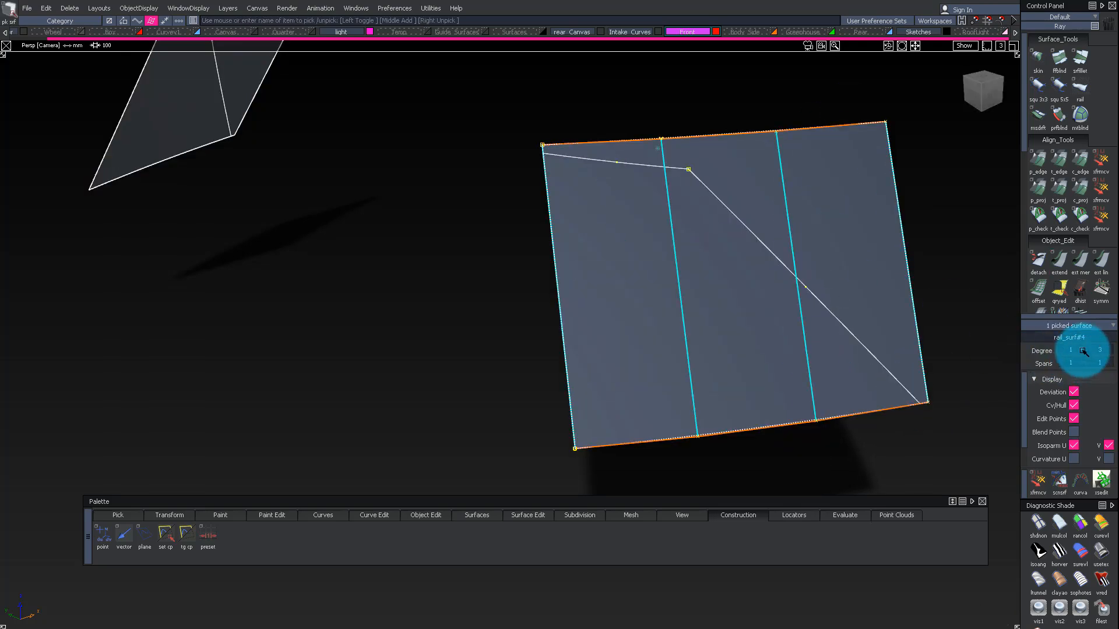
left_click(674, 192)
left_click(731, 309)
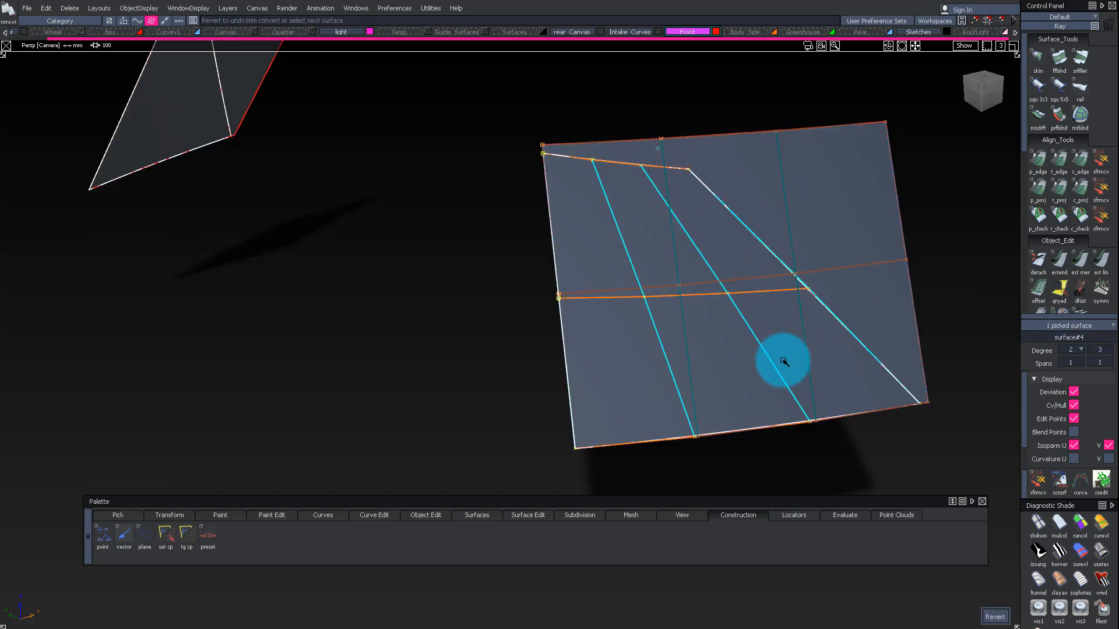
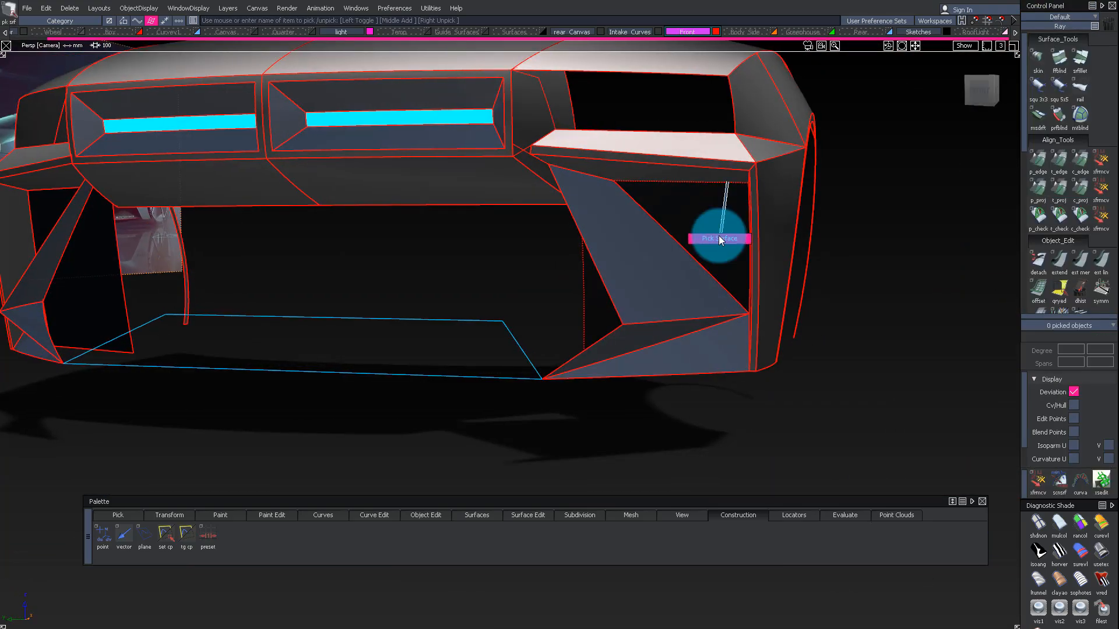
Step: Isolate the narrow inner fender strip and the lower triangular intake panel, and project the panel's edge onto the strip
left_click(721, 239)
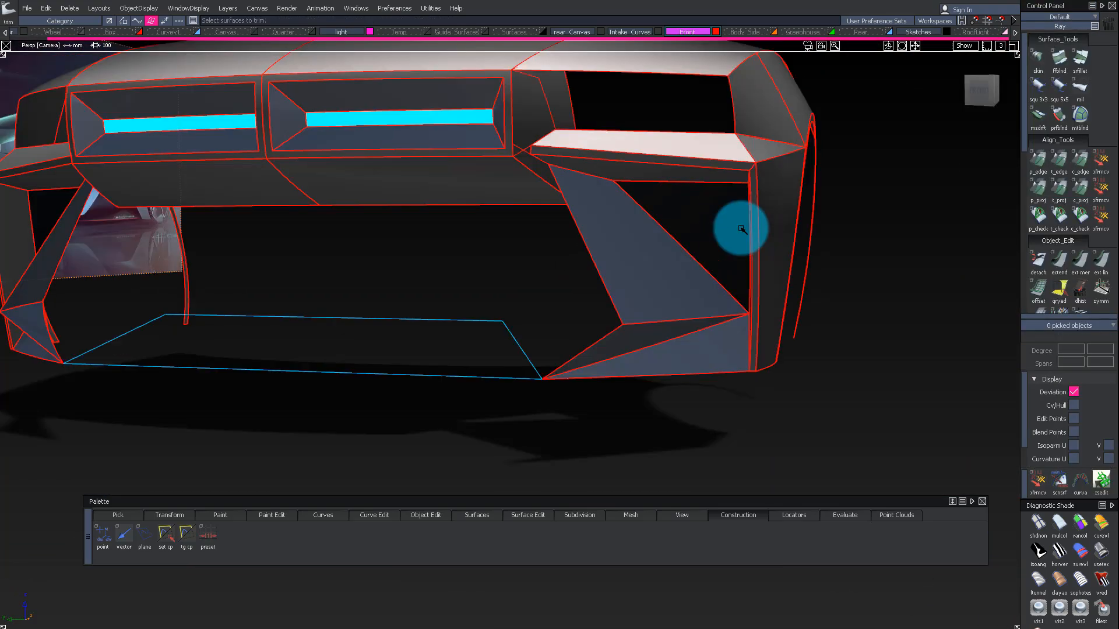
mouse_move(736, 230)
left_mouse_down("alt+shift")
mouse_move(892, 175)
mouse_move(707, 184)
mouse_move(1118, 205)
mouse_move(402, 170)
mouse_move(712, 324)
mouse_move(783, 248)
left_mouse_up("alt+shift")
left_click_drag(783, 247, 781, 316, "ctrl+shift")
left_click(750, 457)
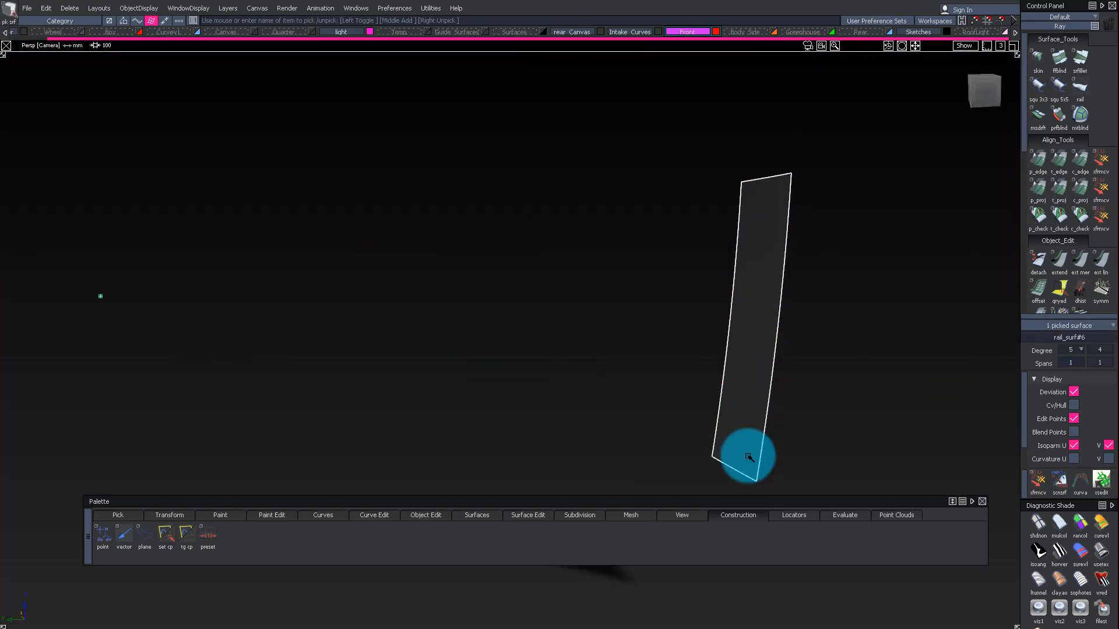
left_click_drag(732, 445, 764, 419, "alt+shift")
left_click_drag(763, 419, 780, 280, "ctrl+shift")
left_click(746, 447)
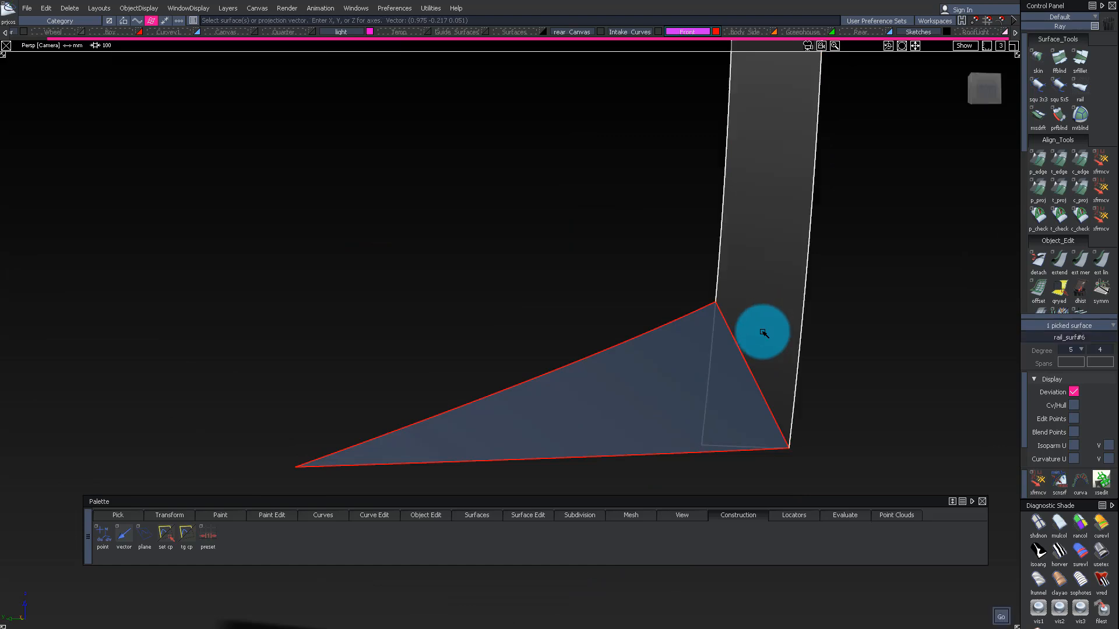
key("space")
left_click_drag(733, 405, 761, 363, "alt+shift")
left_click_drag(688, 273, 830, 400, "ctrl+shift")
key("Return")
Step: Trim the inner fender strip along the projected edge and show the whole front end again
mouse_move(779, 326)
left_mouse_down("alt+shift")
mouse_move(859, 232)
mouse_move(682, 346)
mouse_move(722, 325)
mouse_move(765, 329)
left_mouse_up("alt+shift")
left_click_drag(765, 329, 768, 202, "ctrl+shift")
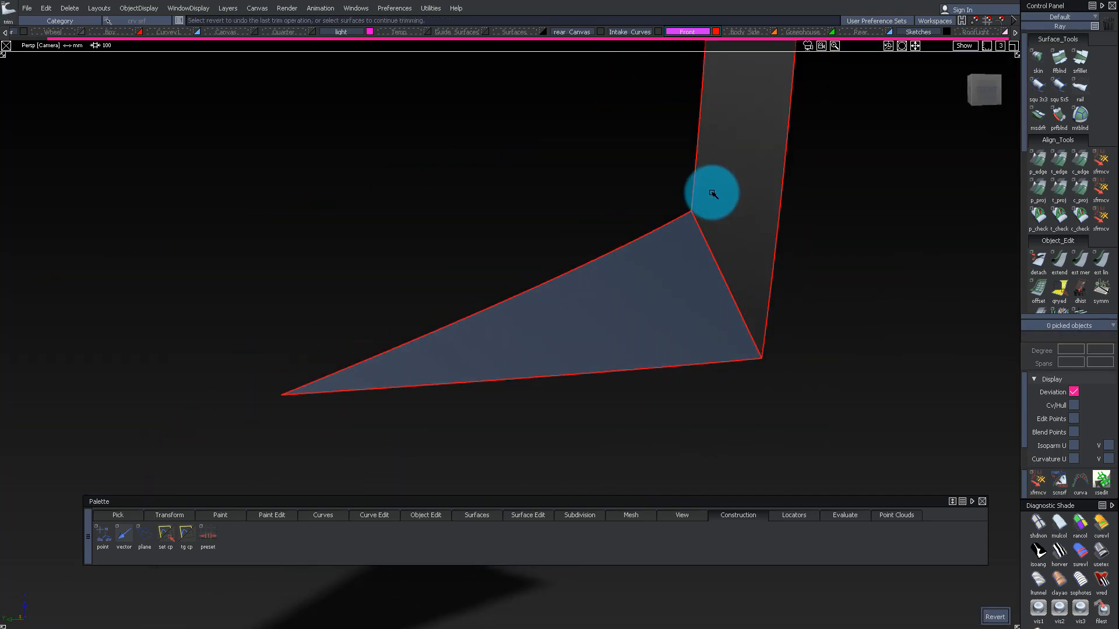
left_click_drag(791, 418, 793, 292, "ctrl+shift")
right_click_drag(792, 292, 789, 267, "alt+shift")
left_click_drag(789, 268, 565, 294, "alt+shift")
mouse_move(565, 294)
right_mouse_down("alt+shift")
mouse_move(585, 297)
mouse_move(647, 354)
right_mouse_up("alt+shift")
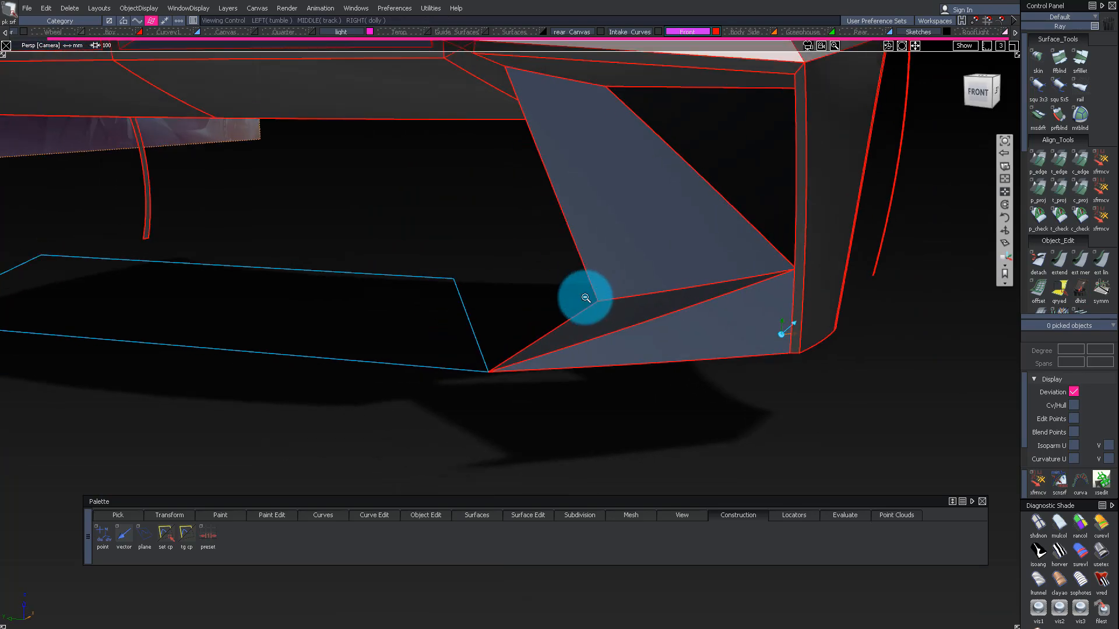
mouse_move(647, 355)
left_mouse_down("alt+shift")
mouse_move(662, 345)
mouse_move(645, 343)
left_mouse_up("alt+shift")
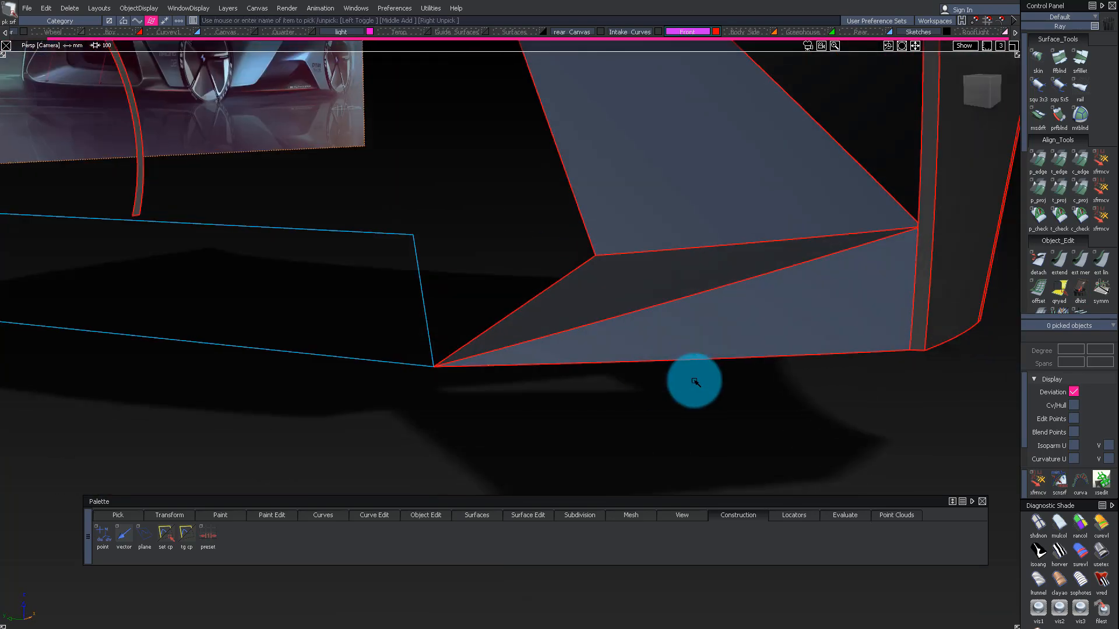
Step: Copy the lower intake panel's bottom curve slightly downward and skin a thin strip between the two curves
key("ctrl+v")
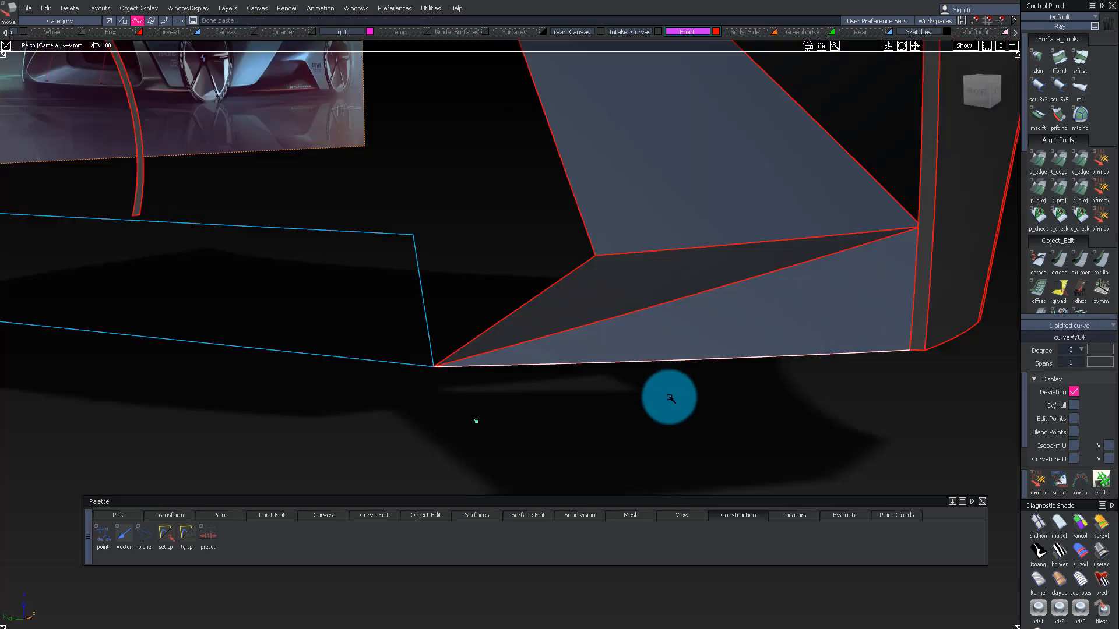
right_click_drag(657, 418, 664, 428, "alt+shift")
left_click_drag(665, 428, 666, 467, "alt+shift")
left_click(667, 355)
left_click_drag(667, 460, 667, 379, "ctrl+shift")
left_click(666, 365)
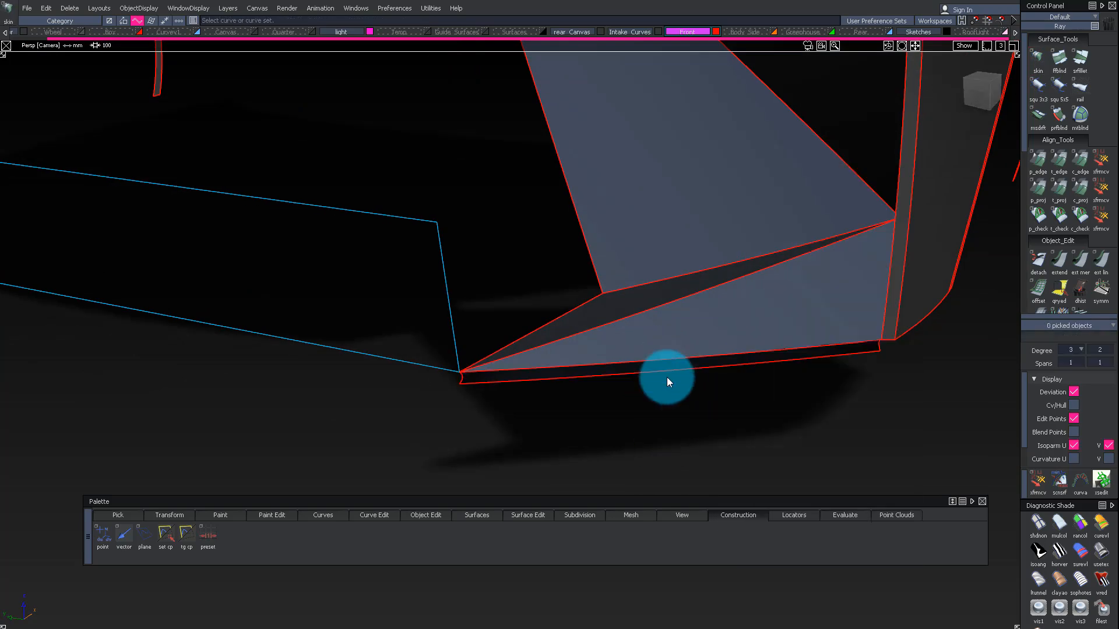
Step: Isolate the thin lower strip and skin it again between the panel's bottom edge and the lowered curve
right_click_drag(667, 376, 566, 367, "alt+shift")
left_click_drag(566, 367, 533, 375, "ctrl+shift")
left_click(532, 382)
key("alt+h")
left_click_drag(619, 335, 804, 190)
left_click(683, 351)
left_click(684, 374)
key("alt+v")
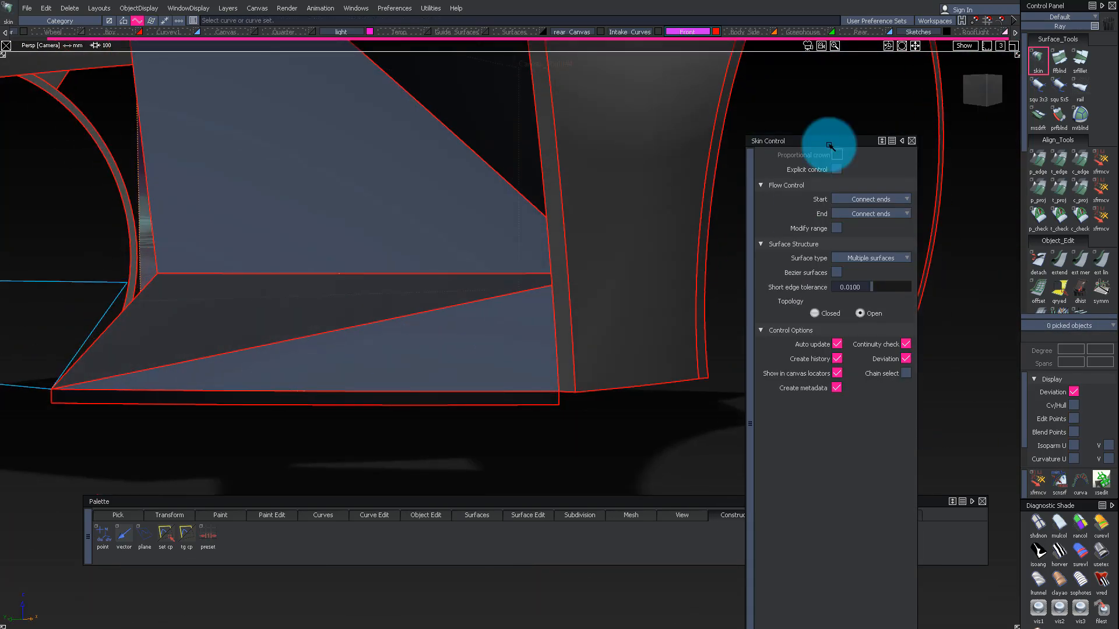
left_click(911, 141)
Step: Replace the straight line joining the two lower intake corners with a half-width line from the centreline to the corner
left_click_drag(345, 264, 643, 351, "alt+shift")
left_click(528, 411)
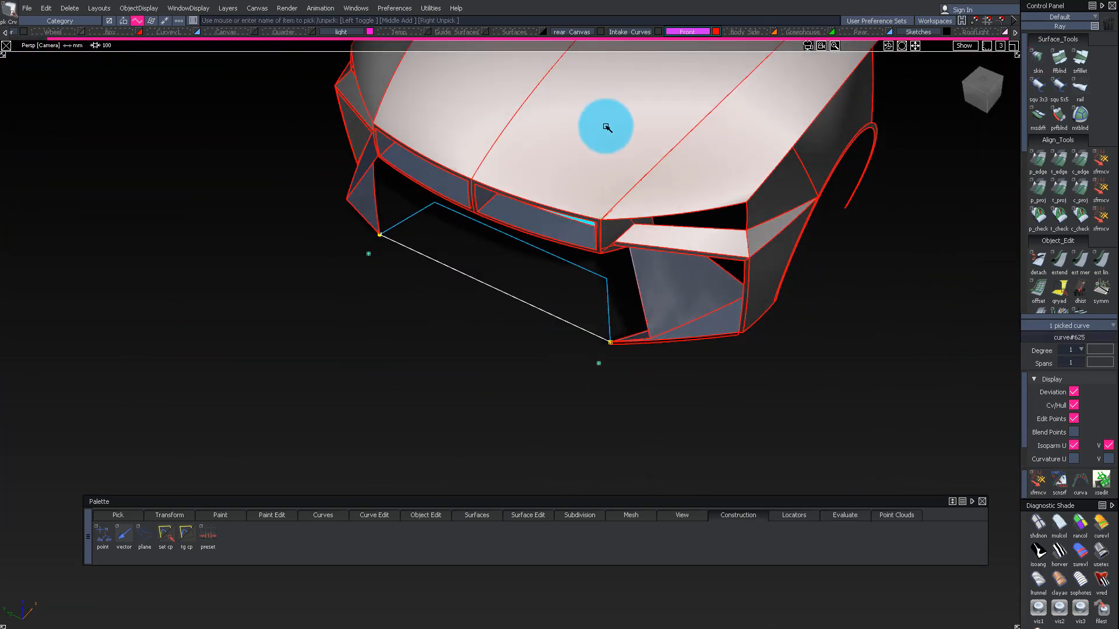
left_click(487, 193)
key("alt+h")
left_click_drag(487, 196, 589, 251, "alt+shift")
left_click(984, 86)
left_click_drag(572, 445, 557, 305, "ctrl+shift")
left_click(502, 242)
mouse_move(565, 332)
right_mouse_down("alt+shift")
mouse_move(602, 361)
mouse_move(418, 263)
right_mouse_up("alt+shift")
left_click(533, 346)
left_click_drag(641, 364, 622, 244, "alt+shift")
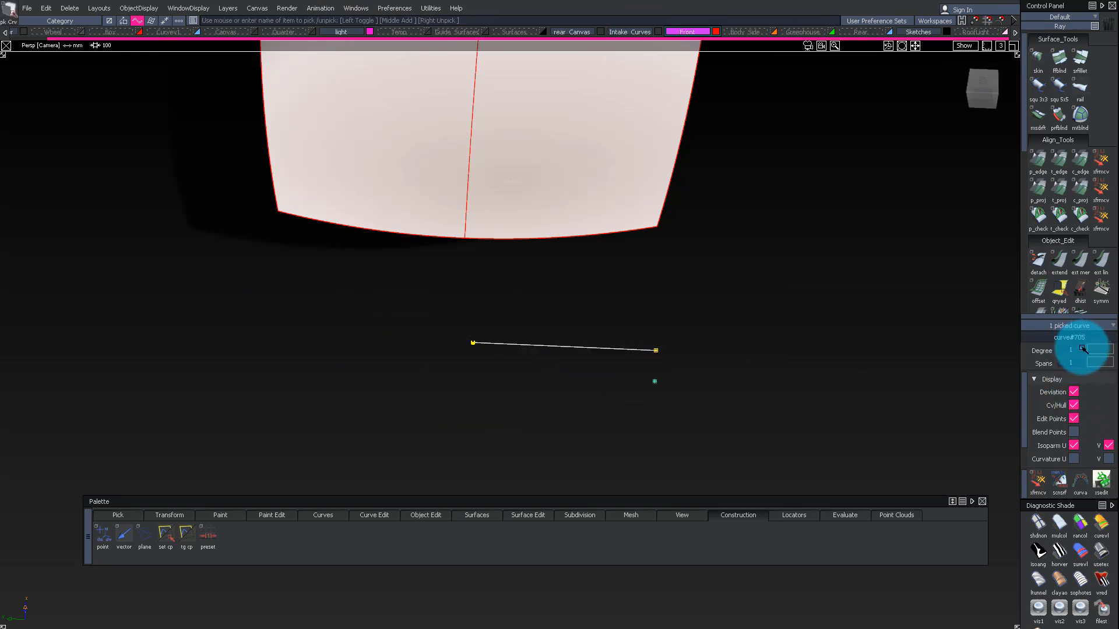
Step: Raise the half-width line to degree 3 and shift its control points in the top view to follow the nose's curvature
left_click(985, 86)
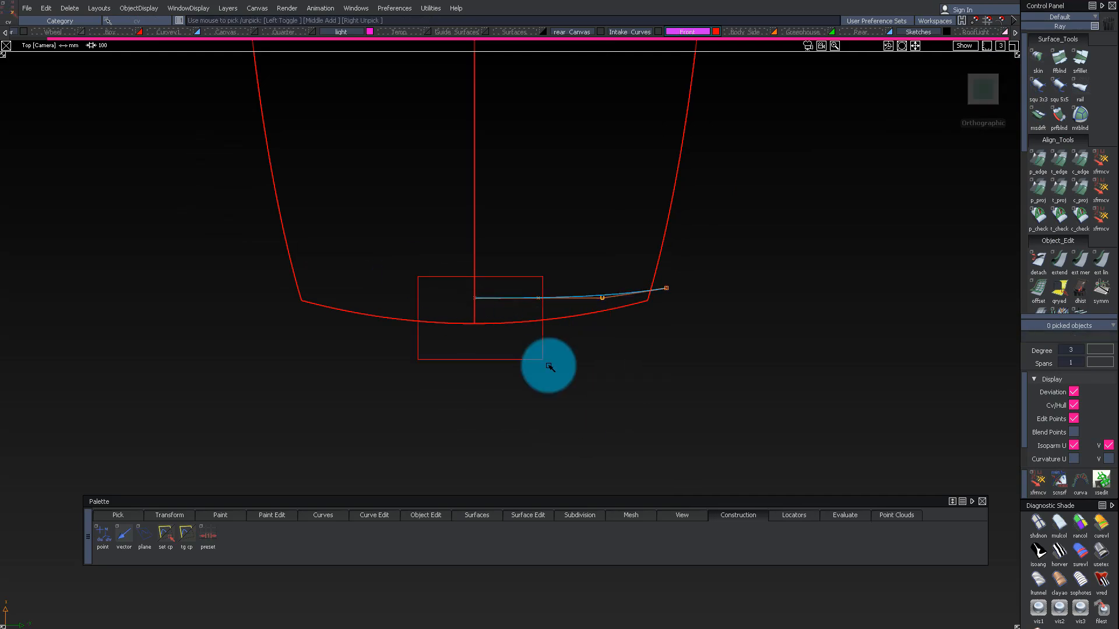
left_click_drag(248, 100, 945, 71, "alt+shift")
left_click(983, 88)
left_click_drag(555, 194, 585, 205, "ctrl+shift")
left_click_drag(528, 109, 604, 288)
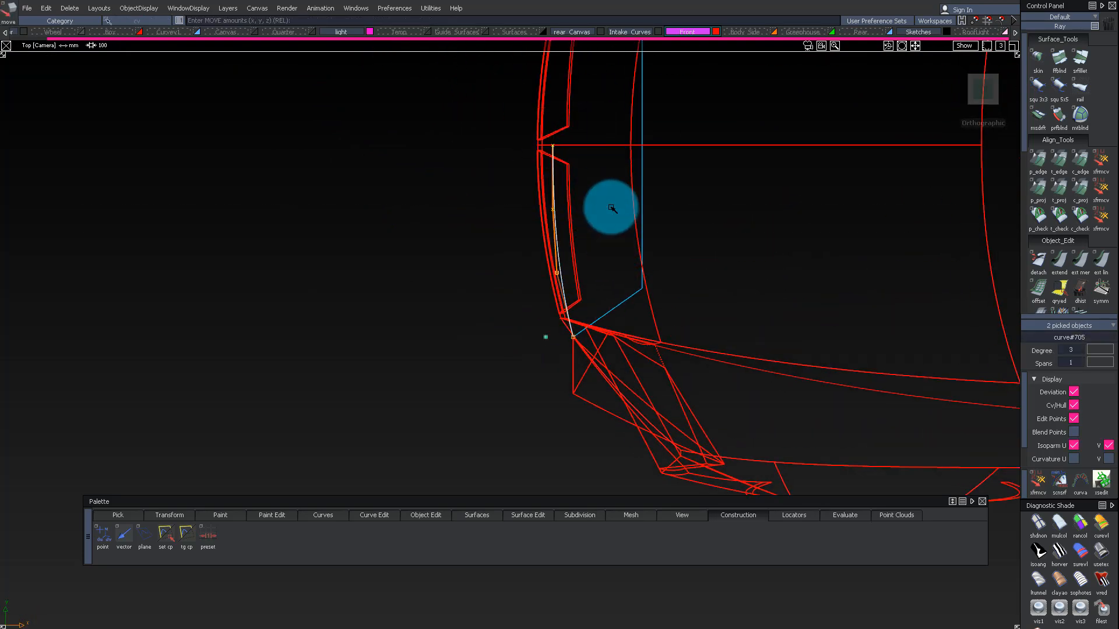
Step: Build a lower lip strip along the curved front line, using the side strip's end edge as its profile
left_click_drag(416, 232, 609, 326, "alt+shift")
left_click_drag(609, 326, 639, 333, "ctrl+shift")
left_click(624, 308)
mouse_move(666, 373)
left_mouse_down("alt+shift")
mouse_move(820, 327)
mouse_move(527, 342)
mouse_move(535, 363)
mouse_move(697, 407)
mouse_move(630, 379)
mouse_move(424, 408)
mouse_move(623, 382)
mouse_move(684, 405)
mouse_move(626, 389)
left_mouse_up("alt+shift")
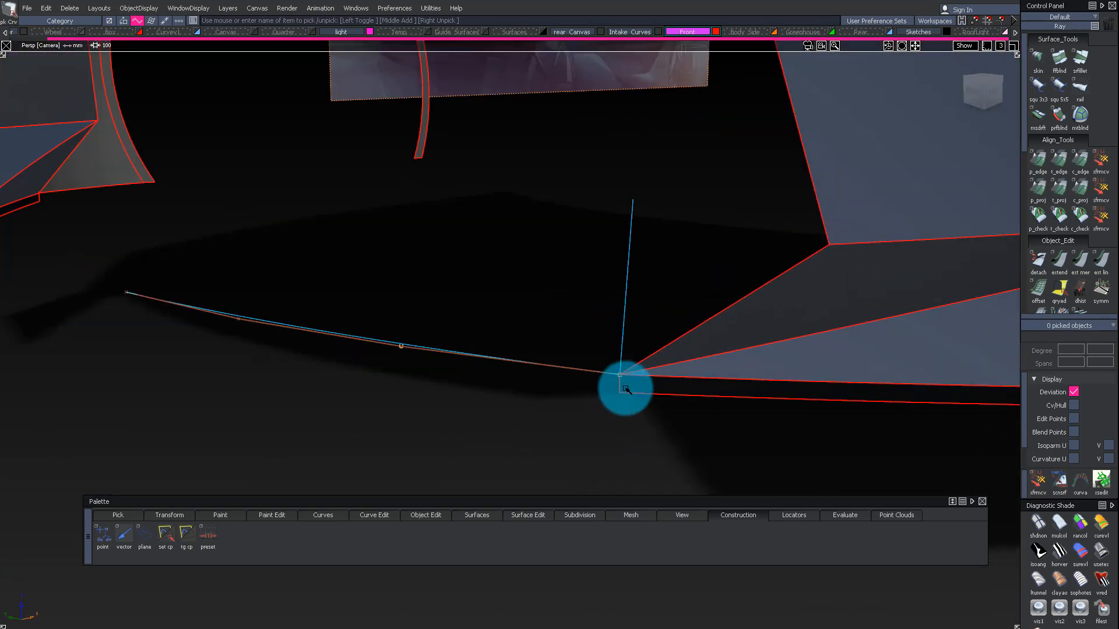
right_click_drag(461, 277, 355, 327, "alt+shift")
left_click_drag(355, 327, 512, 300, "alt+shift")
left_click_drag(512, 326, 513, 300, "ctrl+shift")
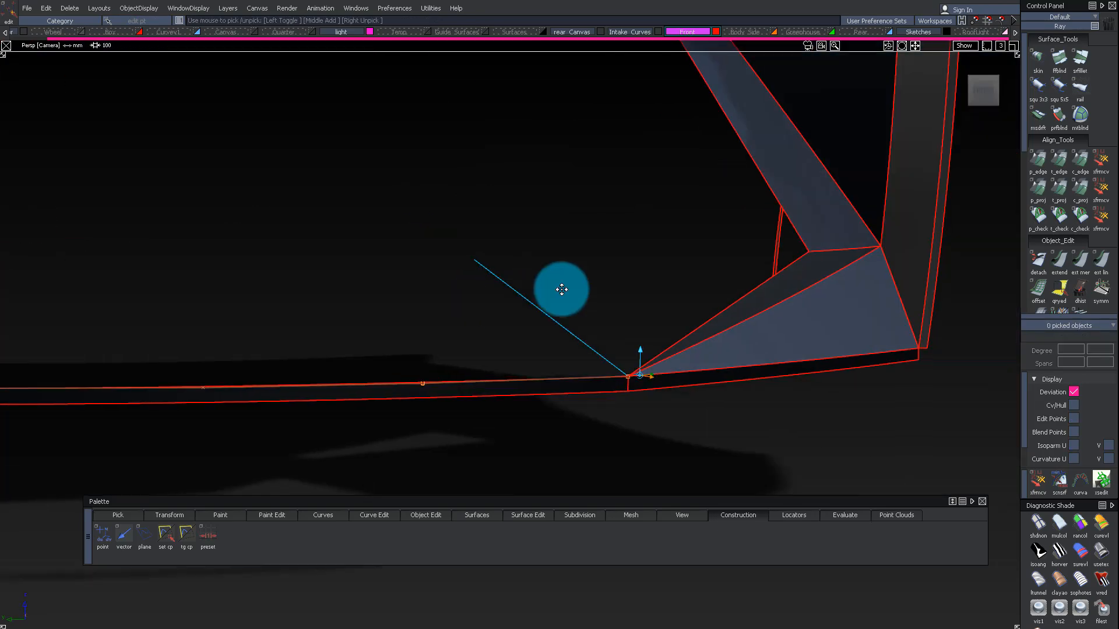
middle_click_drag(512, 299, 603, 305, "alt+shift")
left_click_drag(602, 305, 525, 326, "alt+shift")
Step: Apply symmetric alignment to the lower lip strip's edge at the centreline
right_click_drag(290, 343, 357, 347, "alt+shift")
scroll(1084, 283, "down", 1)
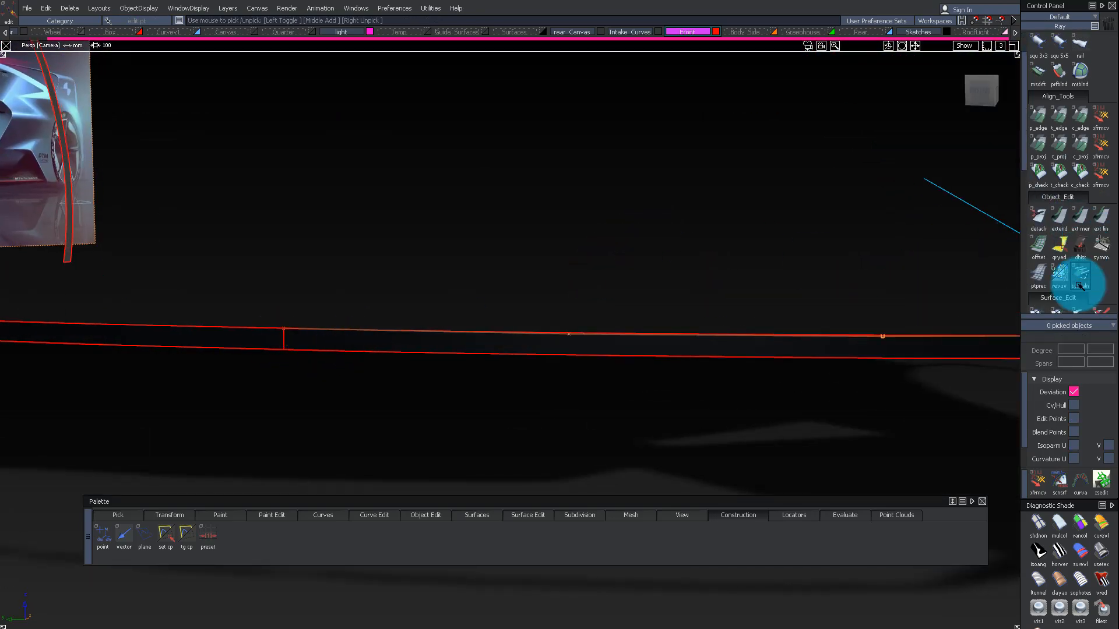
left_click(286, 341)
right_click_drag(590, 197, 404, 317, "alt+shift")
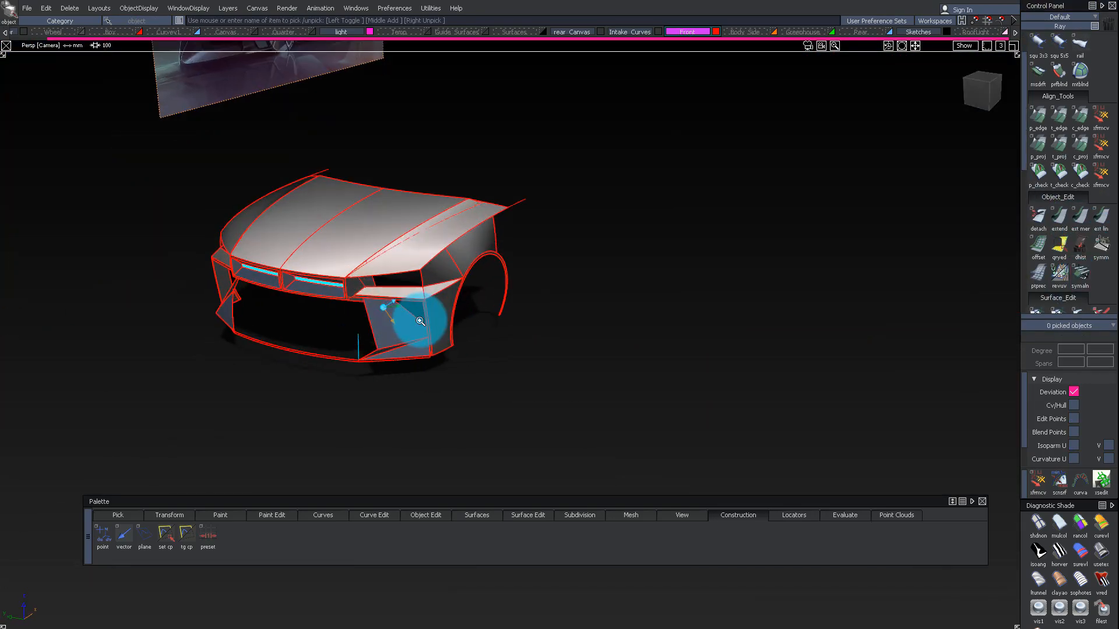
Step: Isolate the diagonal intake panels and draw a short horizontal line inward from their shared inner corner in the front view
left_click_drag(405, 317, 545, 260, "alt+shift")
right_click_drag(545, 260, 796, 202, "alt+shift")
left_click_drag(797, 203, 536, 445, "alt+shift")
right_click_drag(537, 445, 583, 417, "alt+shift")
left_click_drag(582, 417, 681, 330, "alt+shift")
left_click(679, 364)
left_click(671, 363)
key("F7")
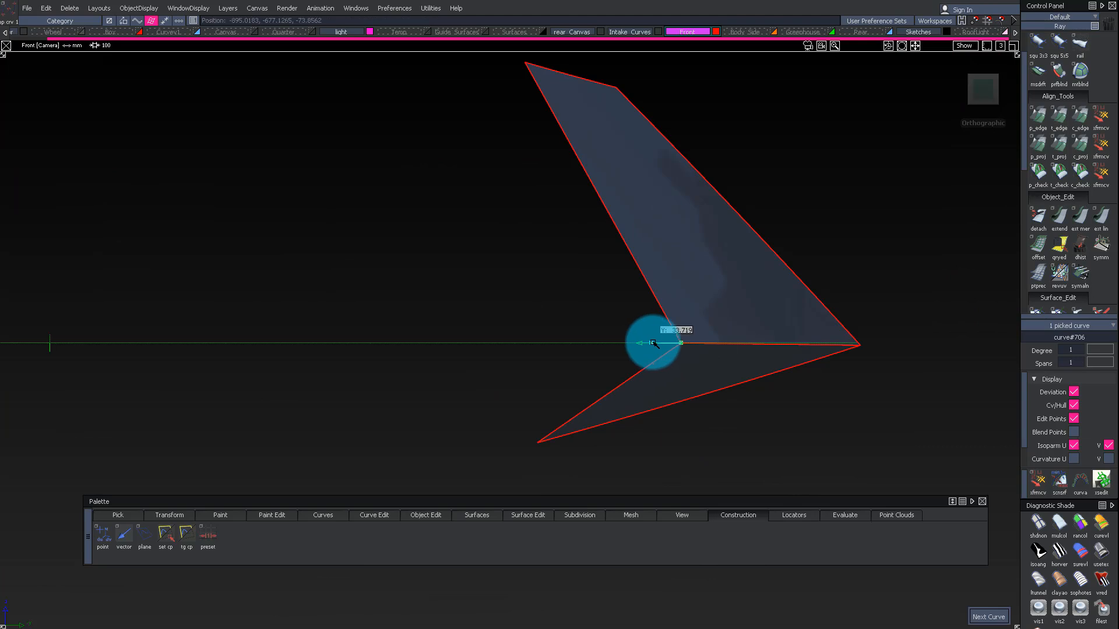
middle_click_drag(652, 343, 654, 344)
right_click_drag(651, 379, 661, 433, "alt+shift")
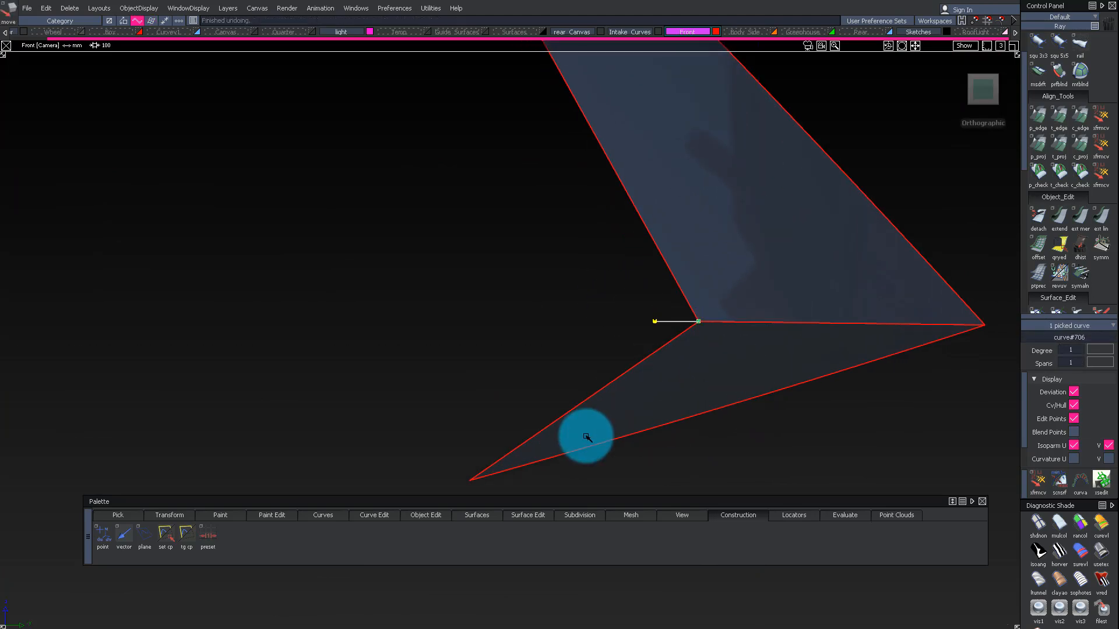
Step: Build narrow rail strips along the upper and lower inner intake edges, using the short line as the generation curve
right_click_drag(679, 377, 675, 324, "alt+shift")
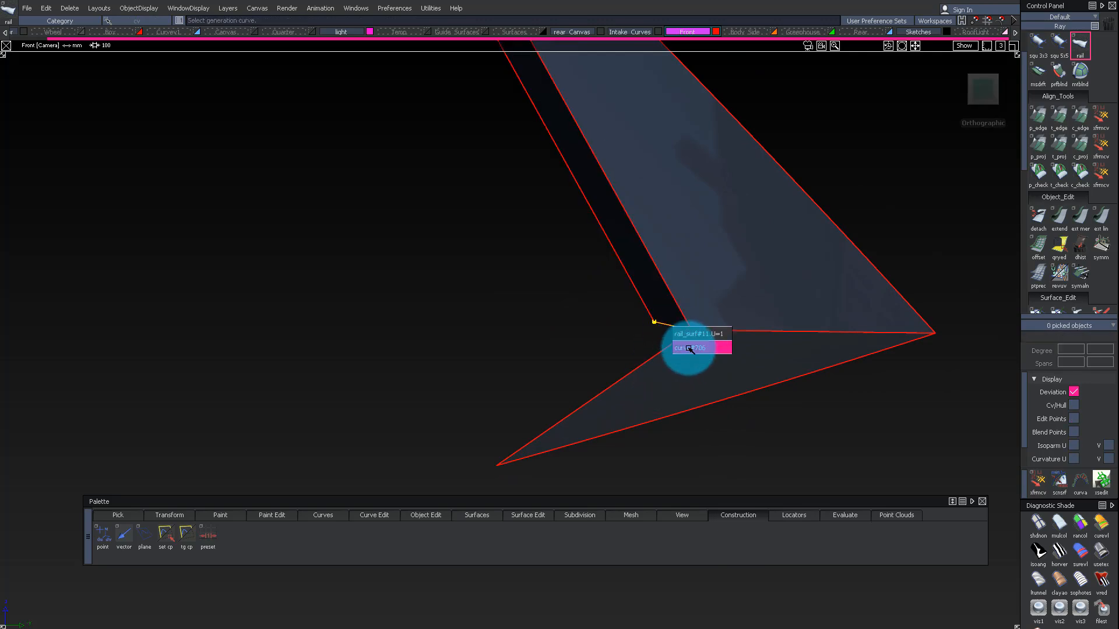
key("Escape")
right_click_drag(722, 308, 760, 461, "alt+shift")
key("Escape")
Step: Assign the dark blue-grey default shader to the inner intake edge strips and the lower lip strips
key("alt+m")
left_click_drag(689, 272, 589, 193, "alt+shift")
key("alt+m")
right_click_drag(589, 192, 679, 297, "alt+shift")
left_click_drag(694, 315, 712, 263, "ctrl+shift")
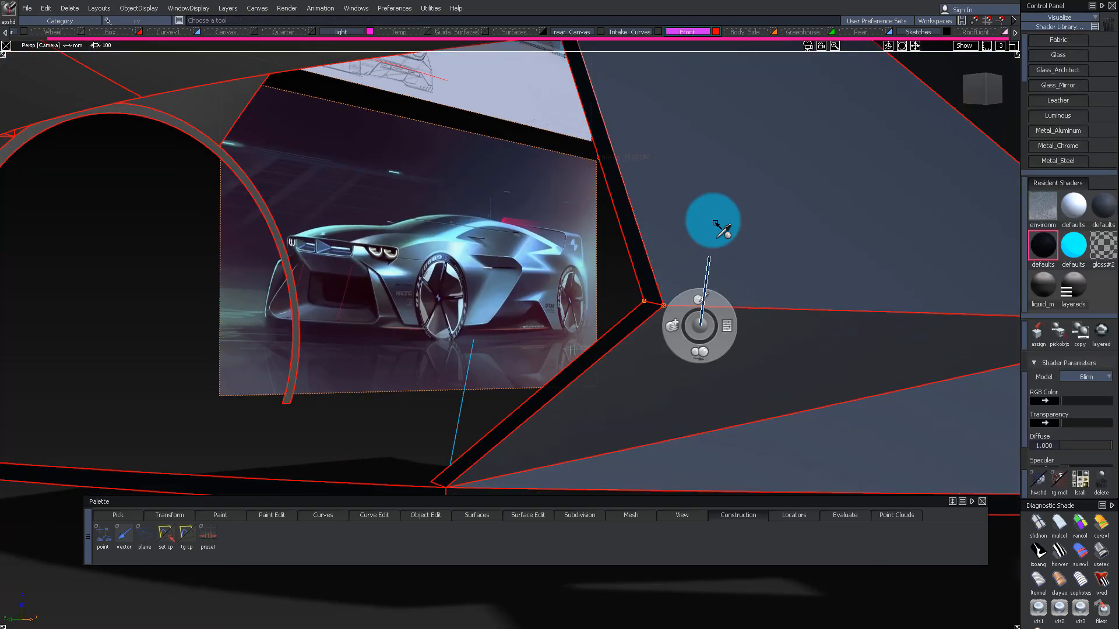
mouse_move(637, 334)
left_mouse_down("alt+shift")
mouse_move(699, 292)
mouse_move(804, 392)
mouse_move(747, 364)
left_mouse_up("alt+shift")
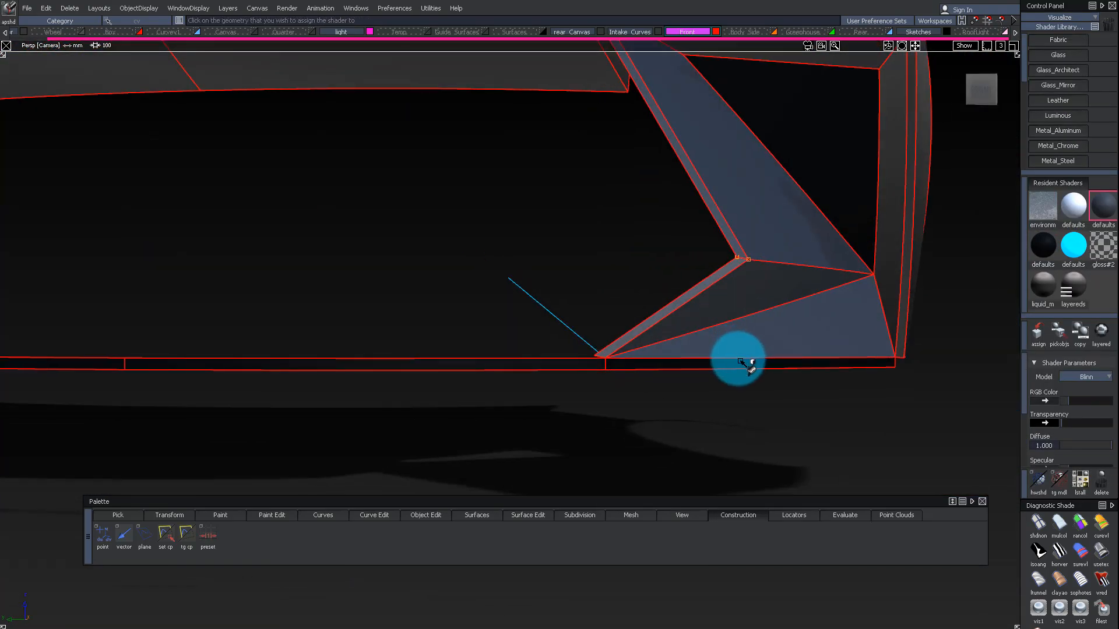
left_click(543, 367)
right_click_drag(544, 367, 462, 365, "alt+shift")
mouse_move(462, 364)
left_mouse_down("alt+shift")
mouse_move(645, 195)
mouse_move(737, 369)
left_mouse_up("alt+shift")
mouse_move(736, 369)
left_mouse_down("ctrl+shift")
mouse_move(717, 180)
mouse_move(601, 175)
mouse_move(654, 247)
left_mouse_up("ctrl+shift")
left_click_drag(654, 247, 656, 208, "ctrl+shift")
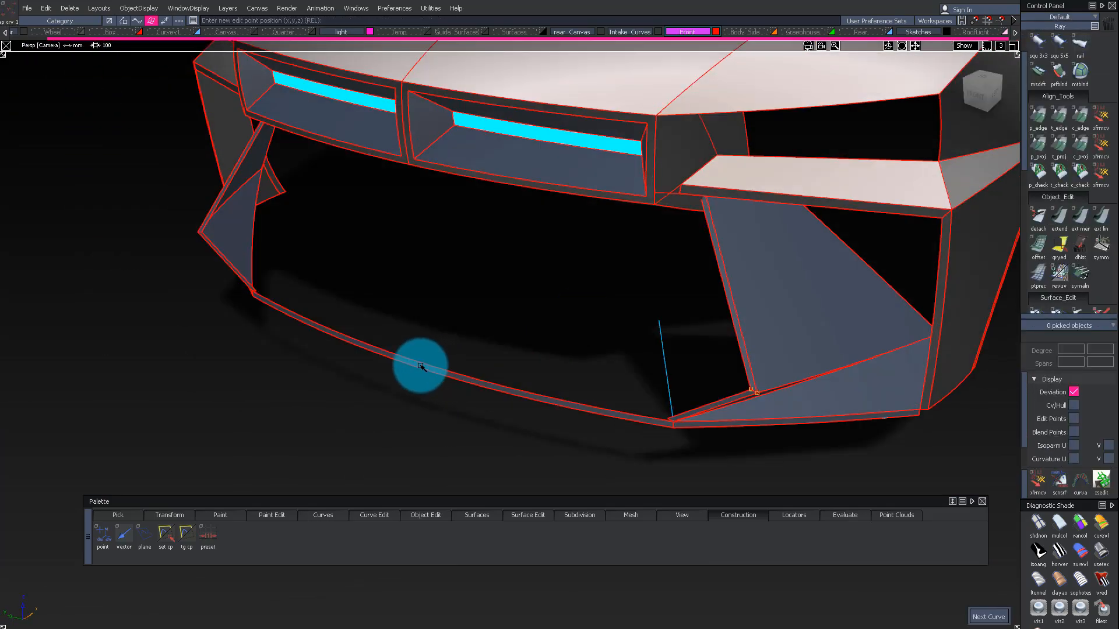
Step: Draw a vertical line down from the bumper's lower centre edge and a sloped line from the lip's centre to meet it
scroll(457, 291, "down", 4)
left_click_drag(454, 292, 497, 199, "alt+shift")
left_click_drag(536, 242, 571, 250, "alt+shift")
left_click_drag(565, 204, 490, 202, "alt+shift")
right_click_drag(490, 203, 499, 389, "alt+shift")
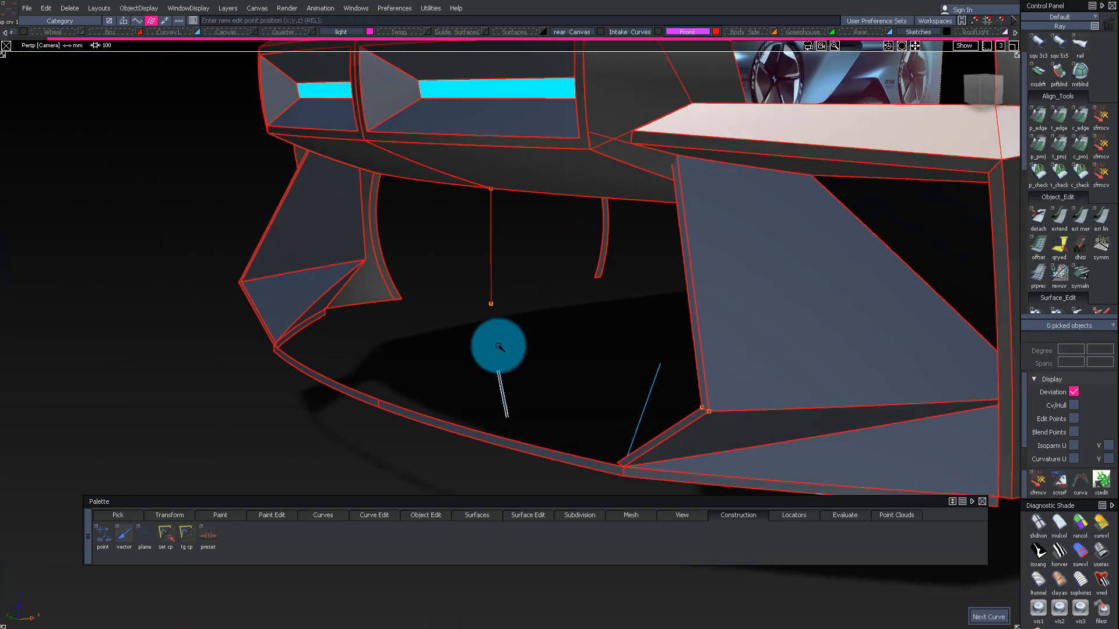
left_click_drag(290, 359, 972, 134, "alt+shift")
left_click(995, 98)
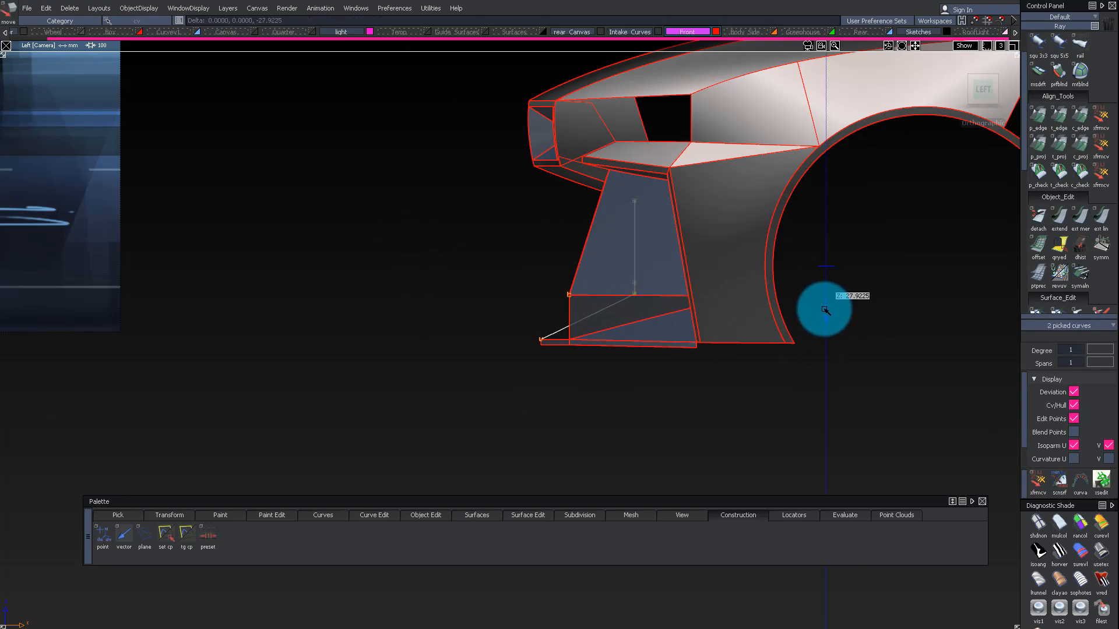
Step: Adjust the centre profile lines' height in the left view and build the intake floor surface along the front lip
right_click_drag(831, 343, 699, 262, "alt+shift")
left_click_drag(700, 262, 854, 262, "alt+shift")
right_click_drag(855, 262, 599, 247, "alt+shift")
left_click_drag(600, 247, 750, 375, "alt+shift")
left_click(430, 402)
Step: Extend the lower diagonal intake strip's end to meet the lip strip's upper edge
right_click_drag(749, 375, 873, 393, "alt+shift")
left_click_drag(872, 393, 743, 395, "alt+shift")
left_click(749, 396)
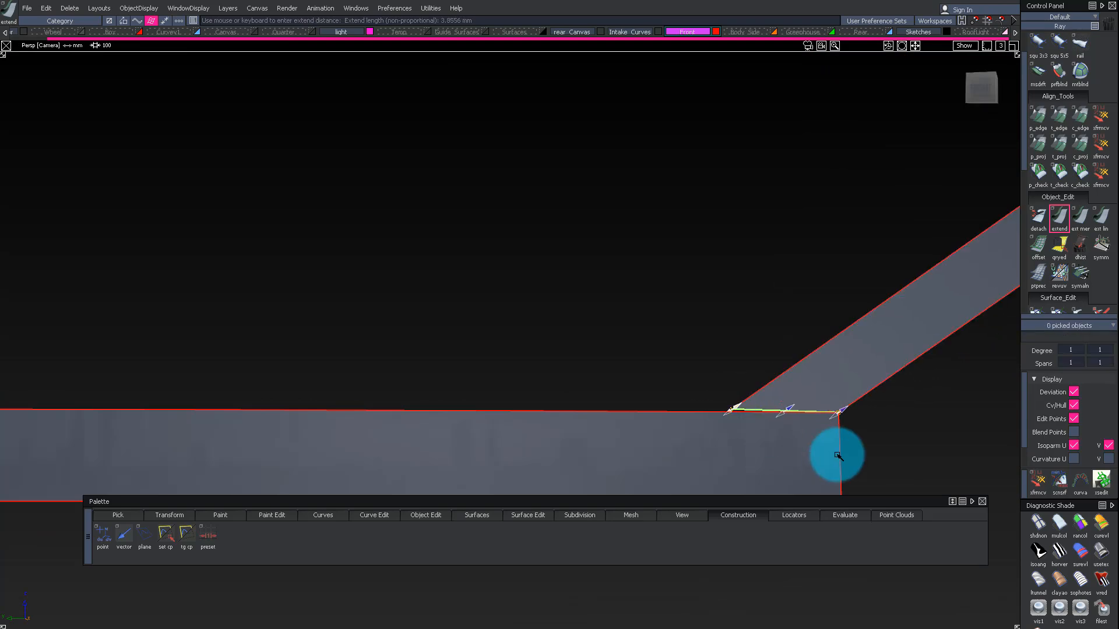
left_click(796, 417)
Step: Align the diagonal strip's end to part of the lip strip's edge with G0 continuity, keeping degree 1 and one span
left_click_drag(796, 418, 842, 431, "alt+shift")
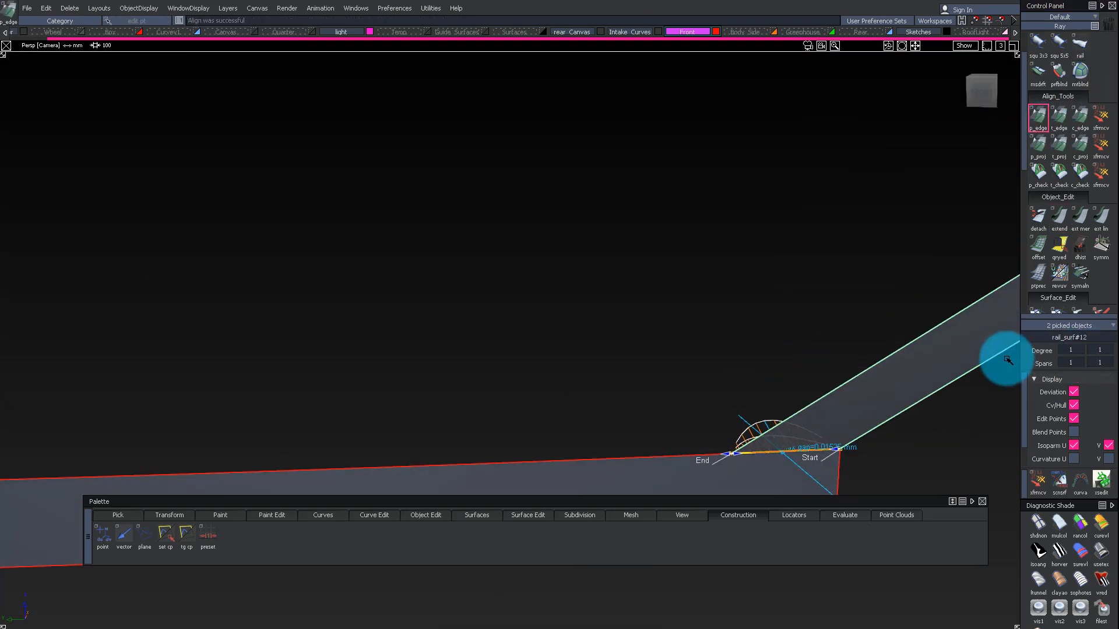
right_click_drag(1009, 360, 682, 375, "alt+shift")
right_click_drag(713, 277, 1113, 353, "alt+shift")
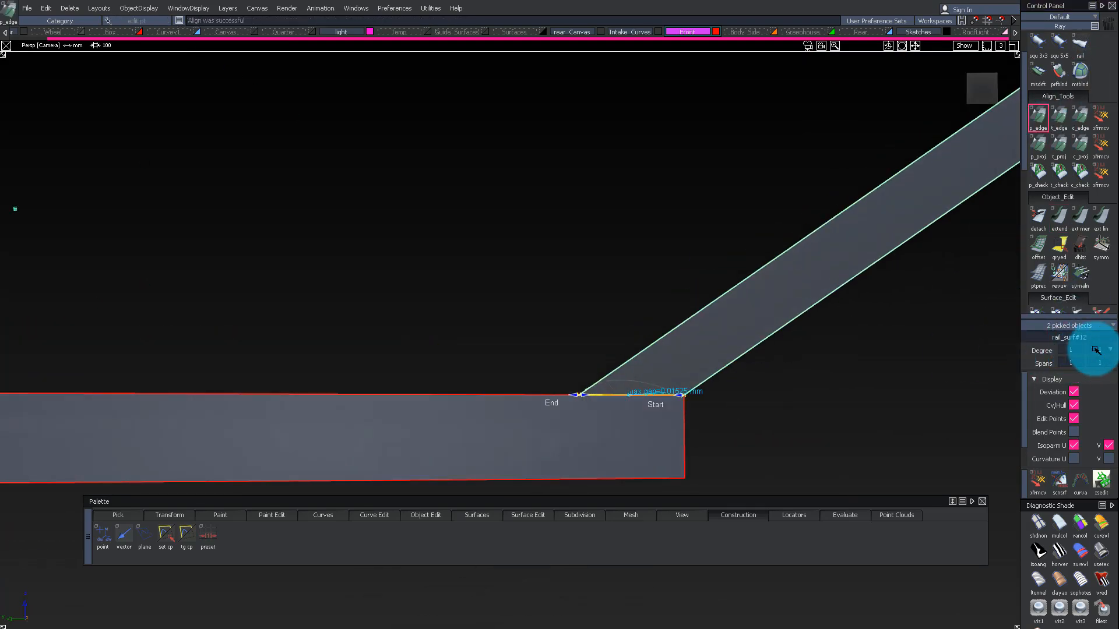
left_click(683, 364)
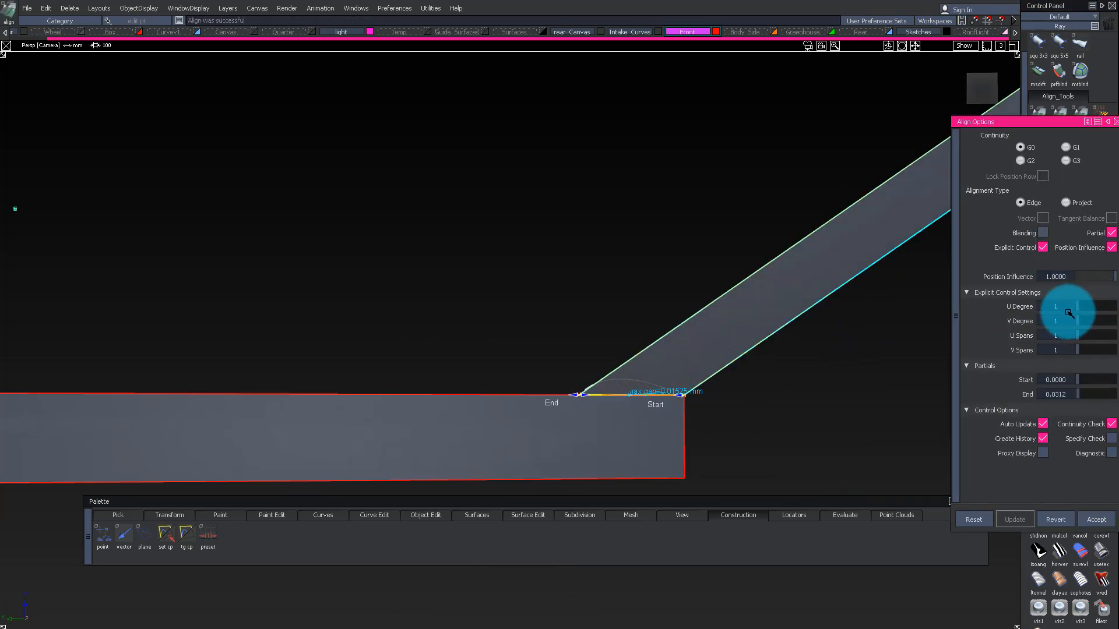
right_click_drag(909, 326, 762, 320, "alt+shift")
left_click_drag(761, 320, 667, 307, "alt+shift")
right_click_drag(667, 307, 515, 377, "alt+shift")
left_click_drag(515, 377, 640, 305, "alt+shift")
Step: Isolate the intake floor and diagonal strip, and adjust the floor's outer end to the strip's inner corner using Extend
key("alt+t")
key("alt+t")
left_click_drag(590, 268, 691, 258, "ctrl+shift")
key("alt+h")
key("alt+e")
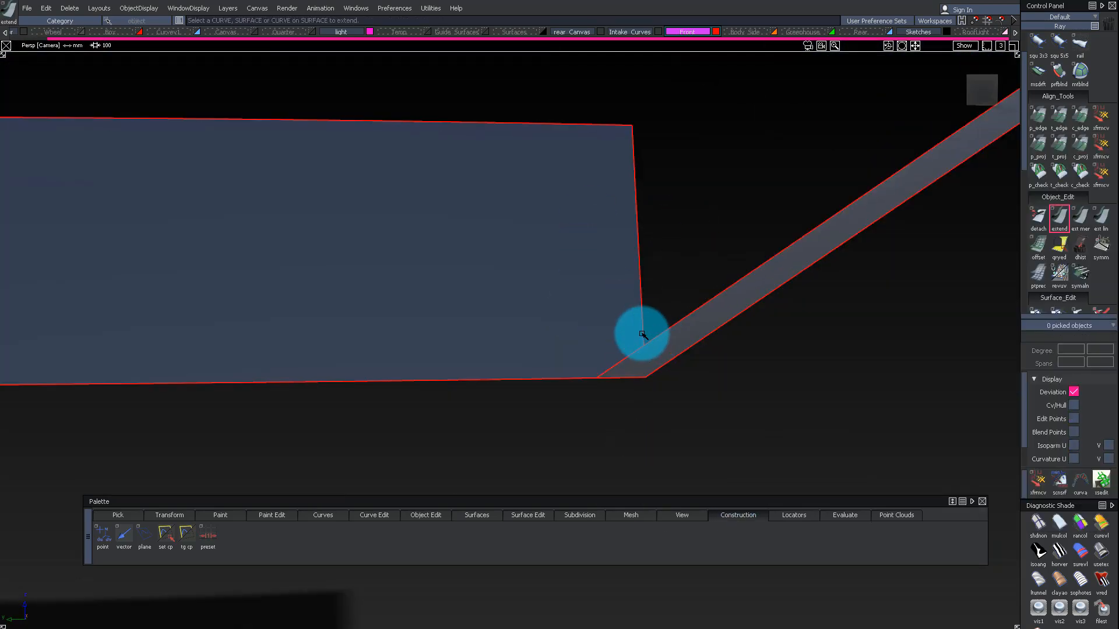
right_click_drag(575, 333, 560, 319, "alt+shift")
left_click_drag(560, 319, 622, 277, "ctrl+shift")
key("alt+h")
Step: Extend the rear corner of the intake floor's outer end non-proportionally by about 36 mm, angling the end edge
right_click_drag(622, 278, 577, 275, "alt+shift")
left_click_drag(577, 275, 584, 318, "alt+shift")
mouse_move(584, 318)
right_mouse_down("alt+shift")
mouse_move(573, 319)
mouse_move(583, 309)
right_mouse_up("alt+shift")
left_click_drag(583, 309, 604, 303, "alt+shift")
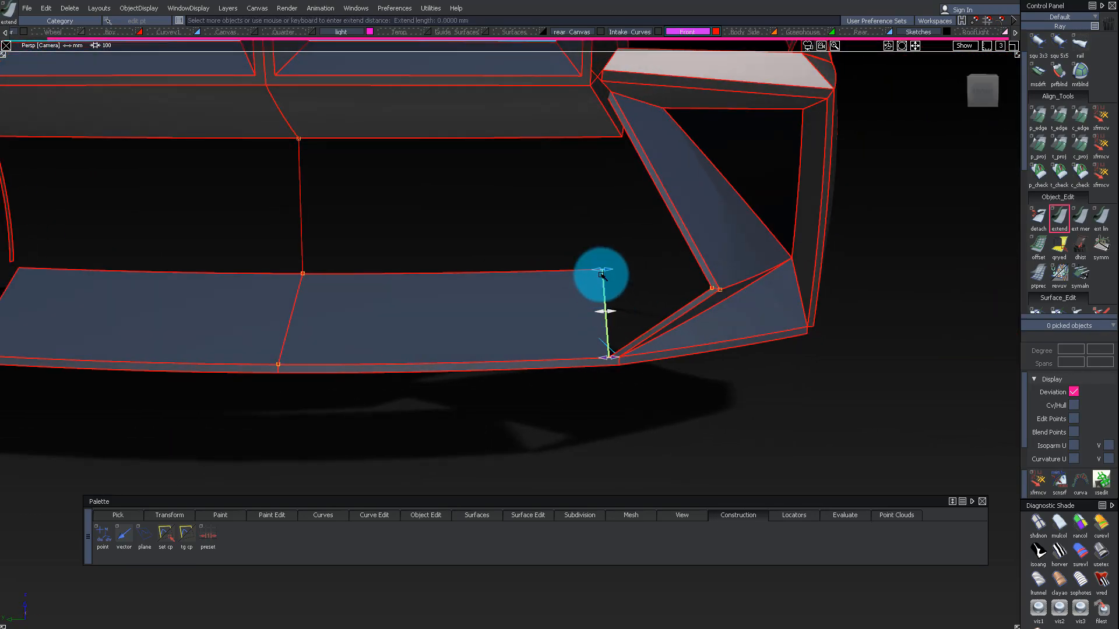
mouse_move(624, 288)
left_mouse_down("alt+shift")
mouse_move(348, 285)
mouse_move(615, 276)
left_mouse_up("alt+shift")
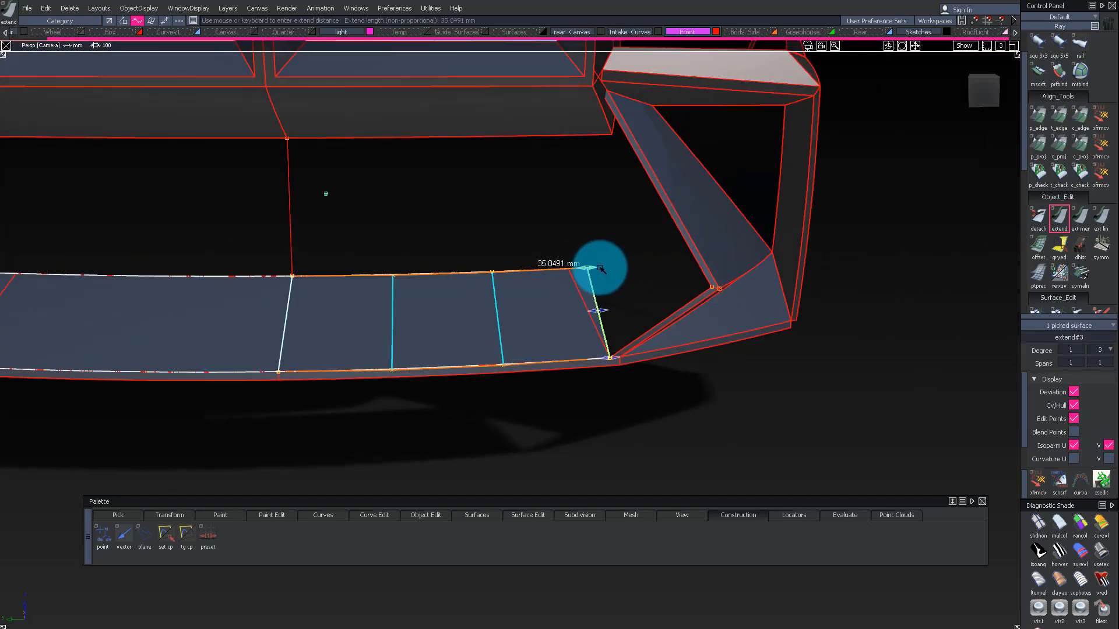
left_click_drag(582, 328, 585, 329, "ctrl+shift")
left_click_drag(584, 329, 590, 330, "alt+shift")
Step: Build a side wall panel along the diagonal strip's inner edge, joining the intake floor's outer end
key("alt+h")
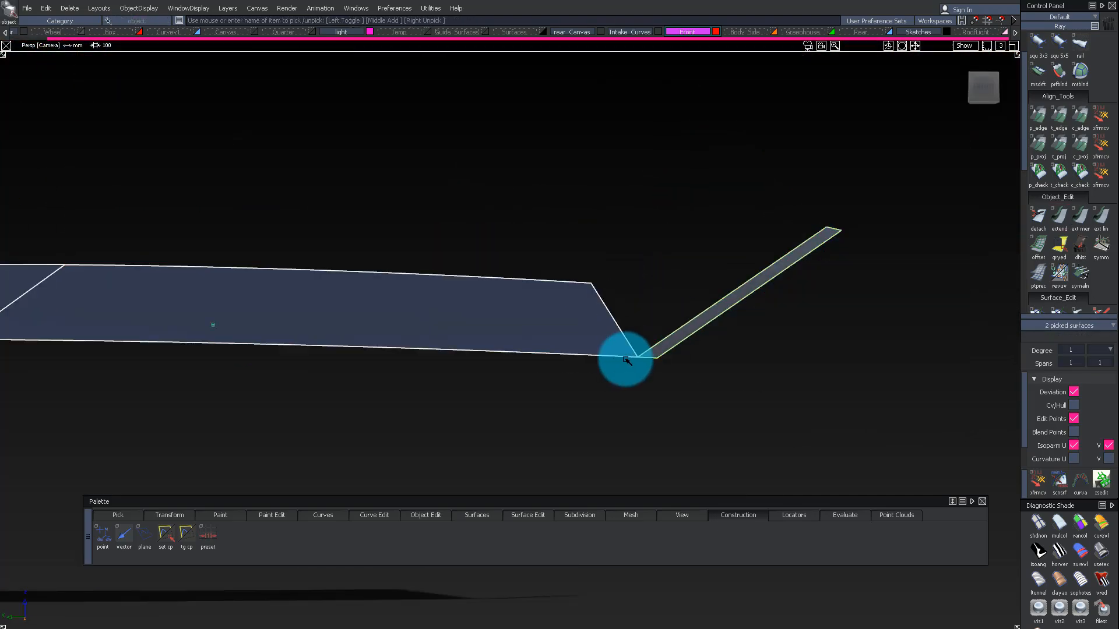
key("alt+h")
left_click_drag(750, 230, 622, 201, "alt+shift")
left_click_drag(622, 201, 745, 171, "ctrl+shift")
left_click_drag(664, 266, 658, 273, "ctrl+shift")
left_click(658, 272)
left_click_drag(1008, 110, 606, 197, "alt+shift")
key("e")
left_click(693, 221)
left_click_drag(593, 253, 590, 255)
mouse_move(590, 256)
right_mouse_down("alt+shift")
mouse_move(635, 250)
mouse_move(562, 259)
right_mouse_up("alt+shift")
left_click_drag(561, 260, 582, 277, "alt+shift")
left_click_drag(723, 251, 725, 284, "ctrl+shift")
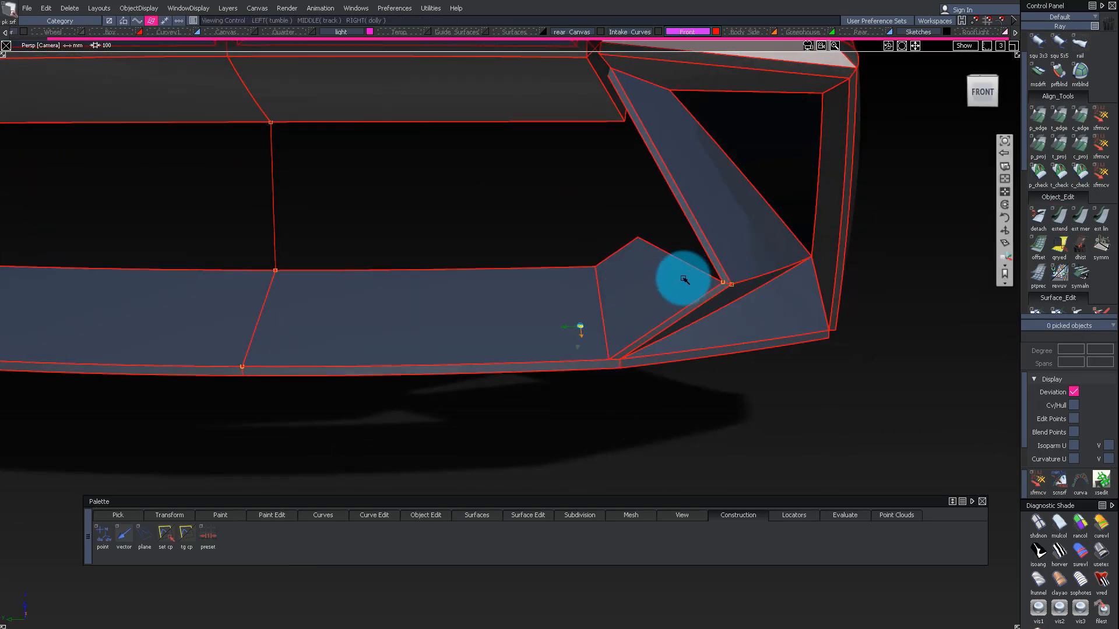
Step: Isolate the floor's outer piece and diagonal strip, and generate the side wall's rail surface from the floor's end edge along the strip
right_click_drag(680, 271, 729, 270, "alt+shift")
left_click(729, 275)
left_click(759, 264)
right_click_drag(730, 315, 704, 366, "ctrl+shift")
left_click(681, 247)
left_click(732, 243)
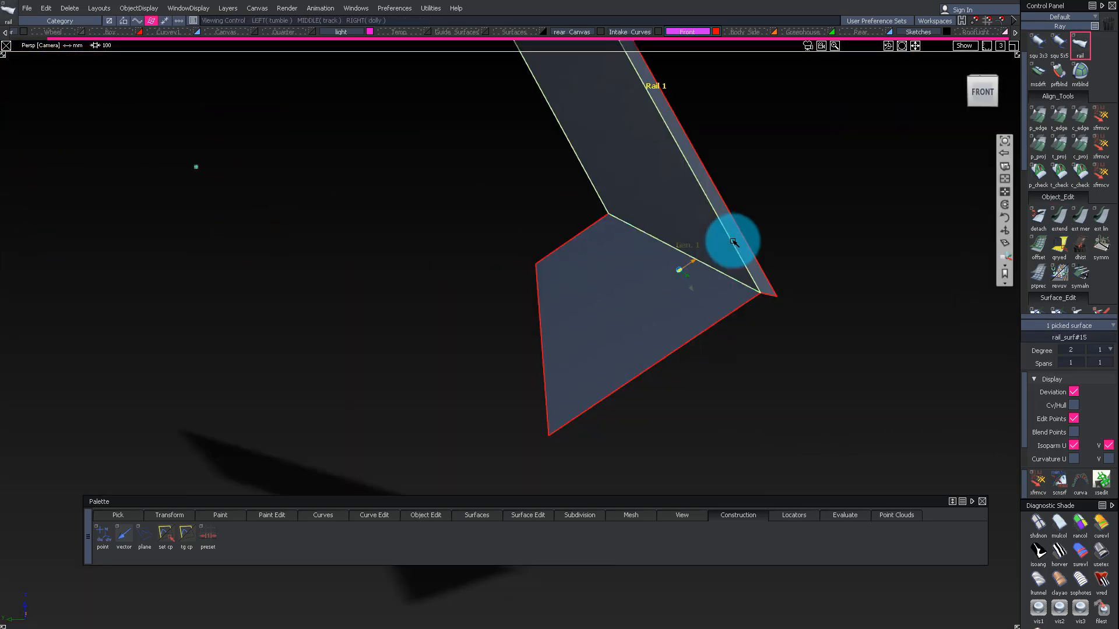
Step: Extend the upper rear corner of the side wall's inner edge non-proportionally by about -108 mm
right_click_drag(732, 242, 663, 274, "alt+shift")
right_click_drag(671, 199, 813, 169, "ctrl+shift")
left_click_drag(813, 169, 865, 166, "alt+shift")
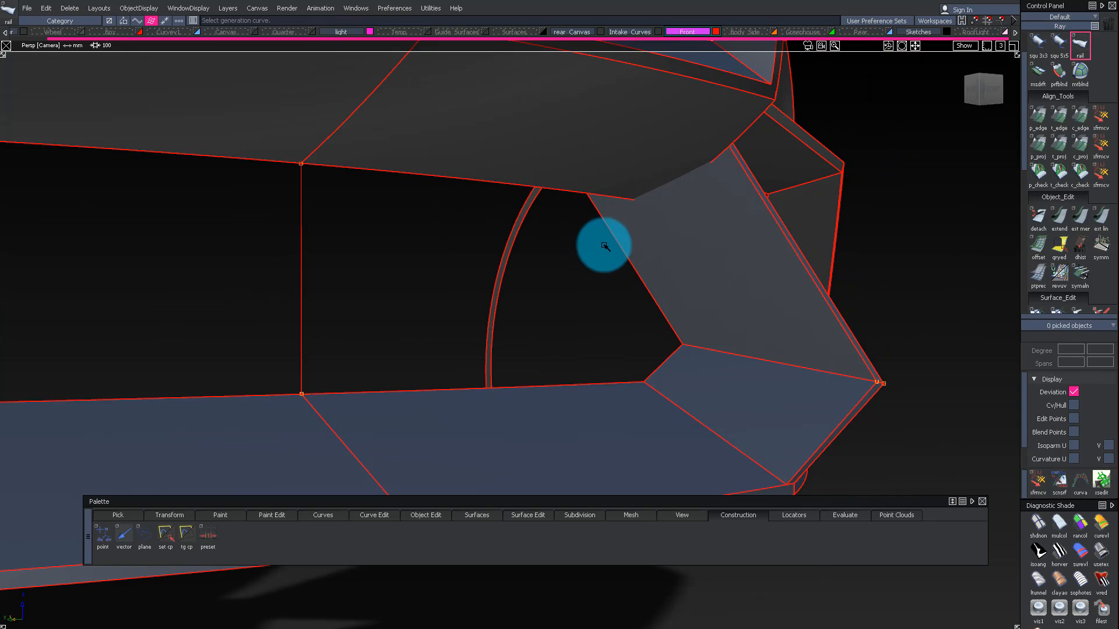
middle_click_drag(675, 296, 642, 282, "ctrl+shift")
left_click(629, 259)
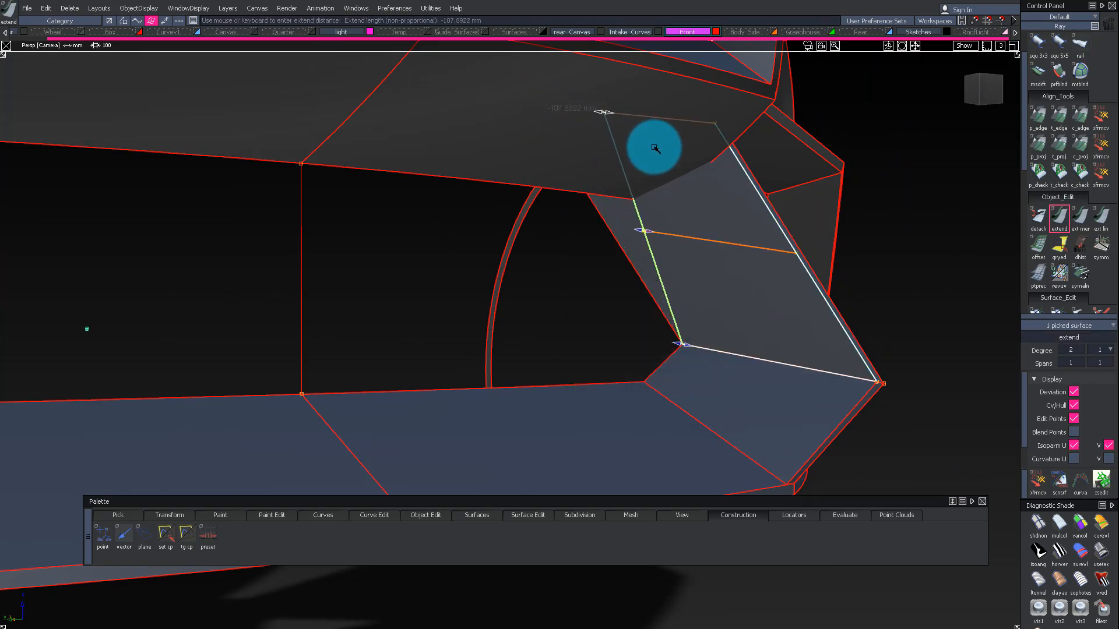
Step: Build a rail surface as the intake's back wall between the upper panel's lower edge and the floor's rear edge
left_click_drag(665, 129, 534, 127, "alt+shift")
right_click_drag(535, 128, 691, 229, "alt+shift")
left_click_drag(692, 230, 705, 242, "alt+shift")
right_click_drag(705, 243, 572, 320, "alt+shift")
left_click_drag(572, 320, 604, 304, "alt+shift")
left_click_drag(611, 244, 620, 341, "alt+shift")
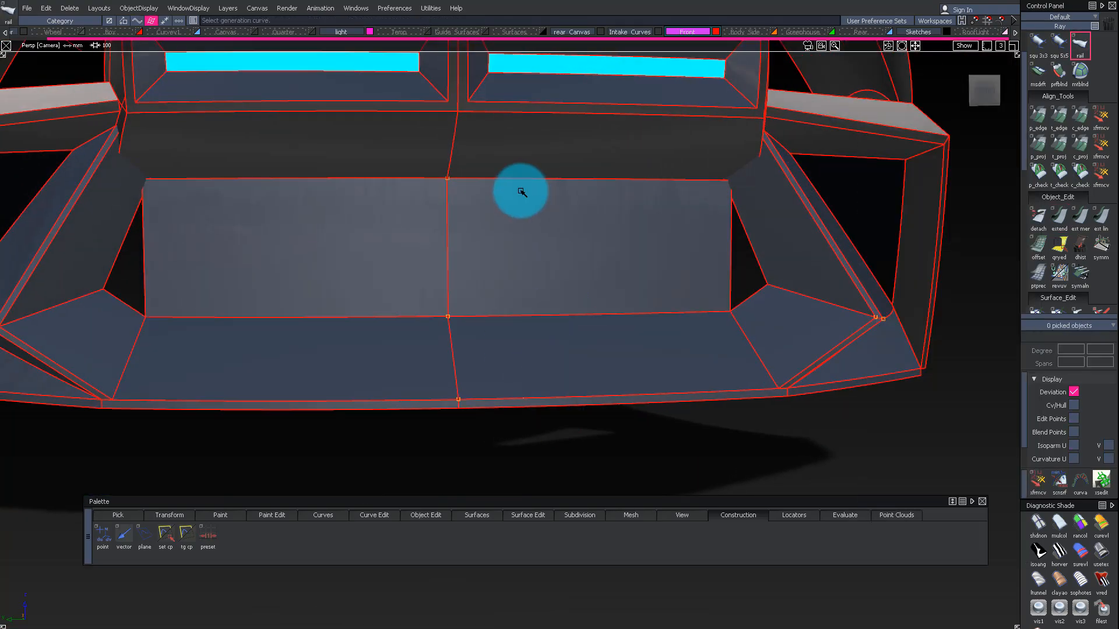
Step: Align the back wall's centre edge to the symmetry plane and extend its outer end past the side wall
left_click_drag(582, 396, 622, 258, "ctrl+shift")
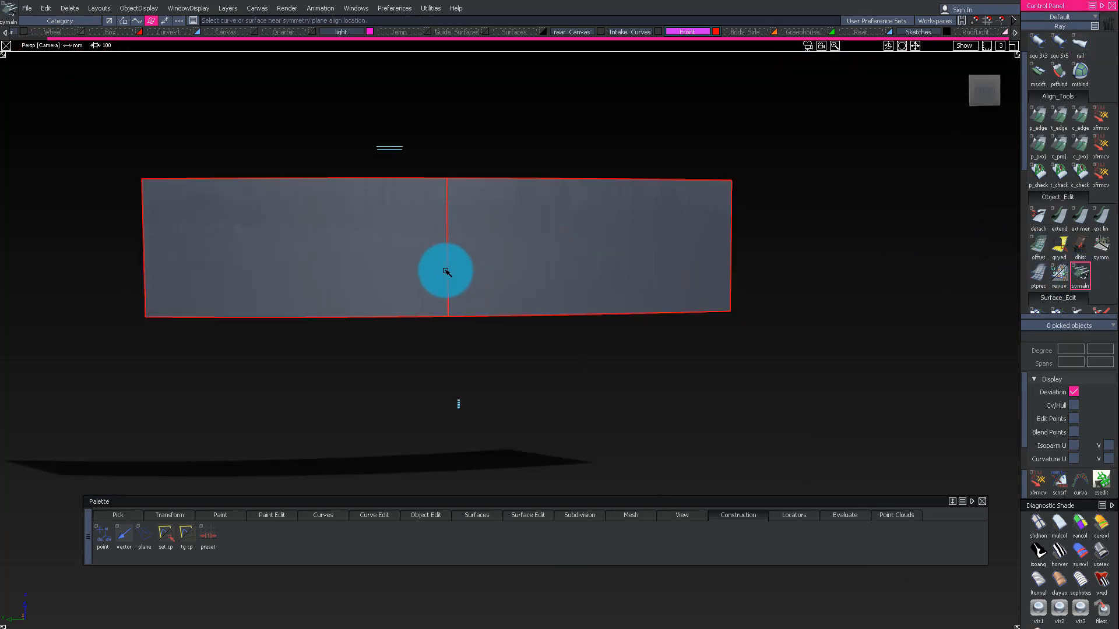
left_click(446, 272)
left_click_drag(676, 285, 683, 268, "ctrl+shift")
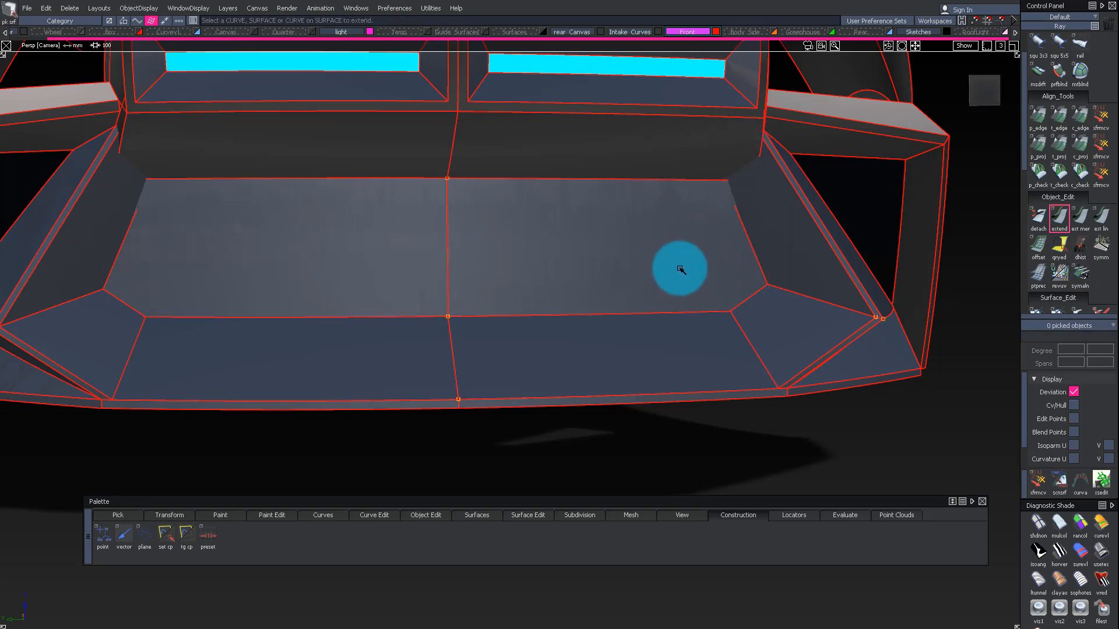
right_click_drag(678, 275, 772, 297, "alt+shift")
left_click_drag(772, 298, 784, 234, "alt+shift")
mouse_move(784, 233)
left_mouse_down("ctrl+shift")
mouse_move(779, 210)
mouse_move(656, 233)
mouse_move(619, 208)
mouse_move(672, 167)
left_mouse_up("ctrl+shift")
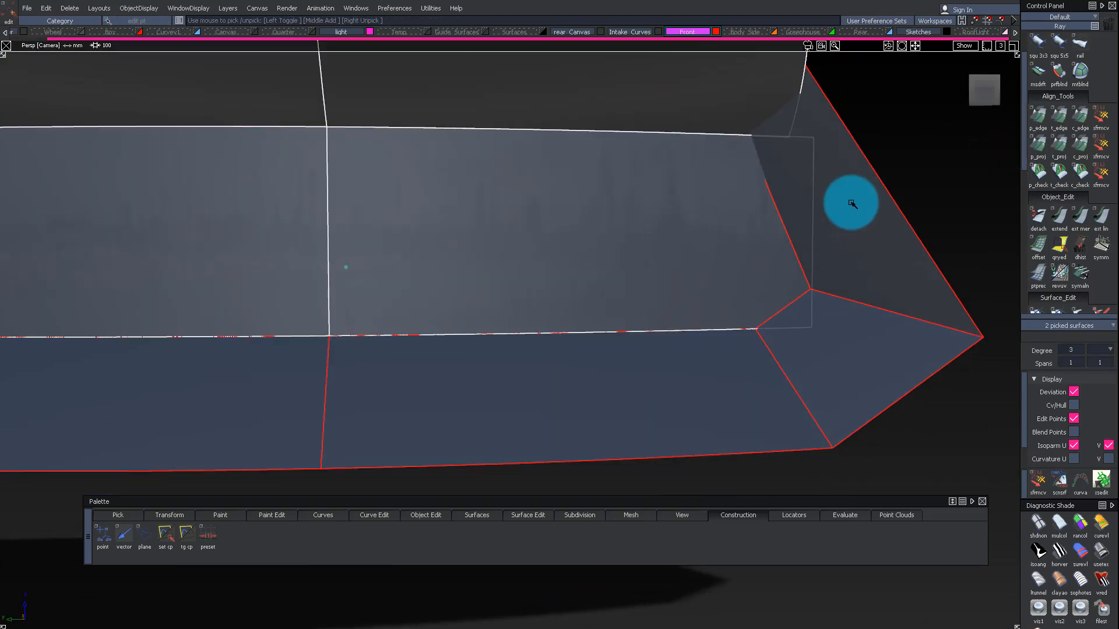
Step: Extend the rear edge of the floor's outer piece by about 28 mm and trim the back wall where it meets the side wall and floor
left_click(818, 203)
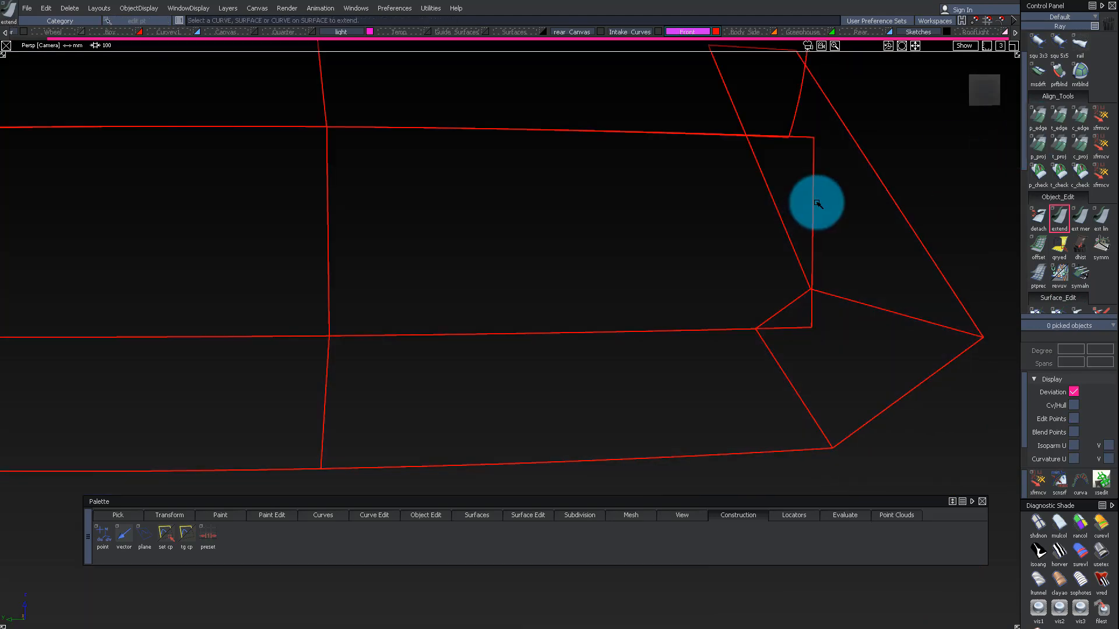
left_click(1034, 119)
left_click(617, 136)
left_click(622, 129)
left_click_drag(788, 258, 840, 270)
key("Return")
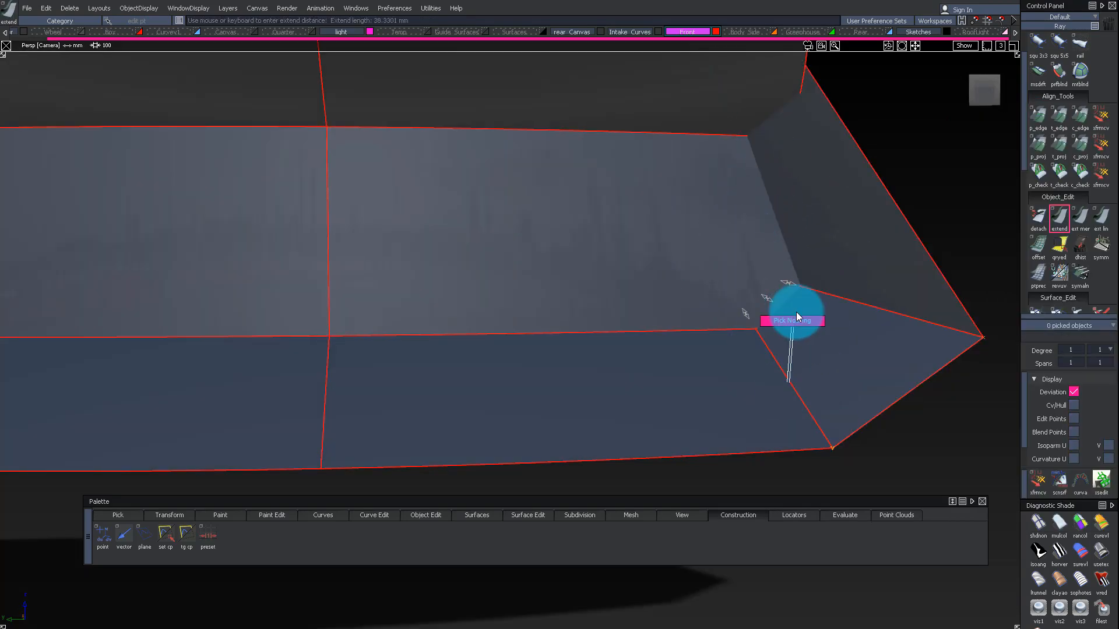
left_click_drag(664, 213, 785, 269, "alt+shift")
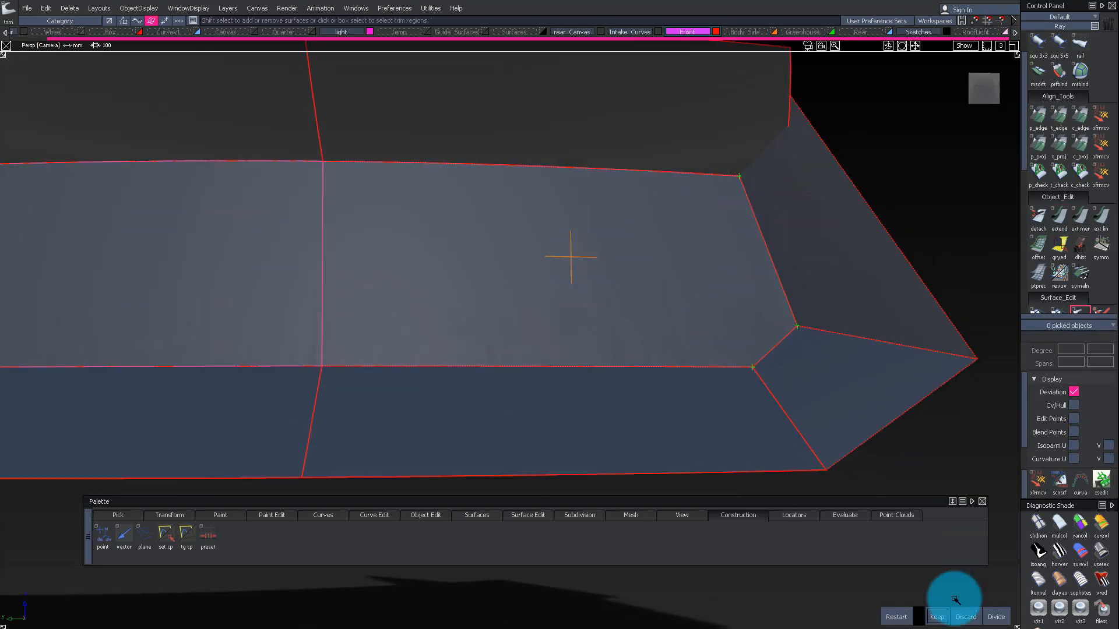
Step: Create a black Blinn shader named BlackOut and assign it to the intake's back wall
key("ctrl+shift+v")
left_click(1042, 252)
left_click(624, 271)
double_click(1046, 255)
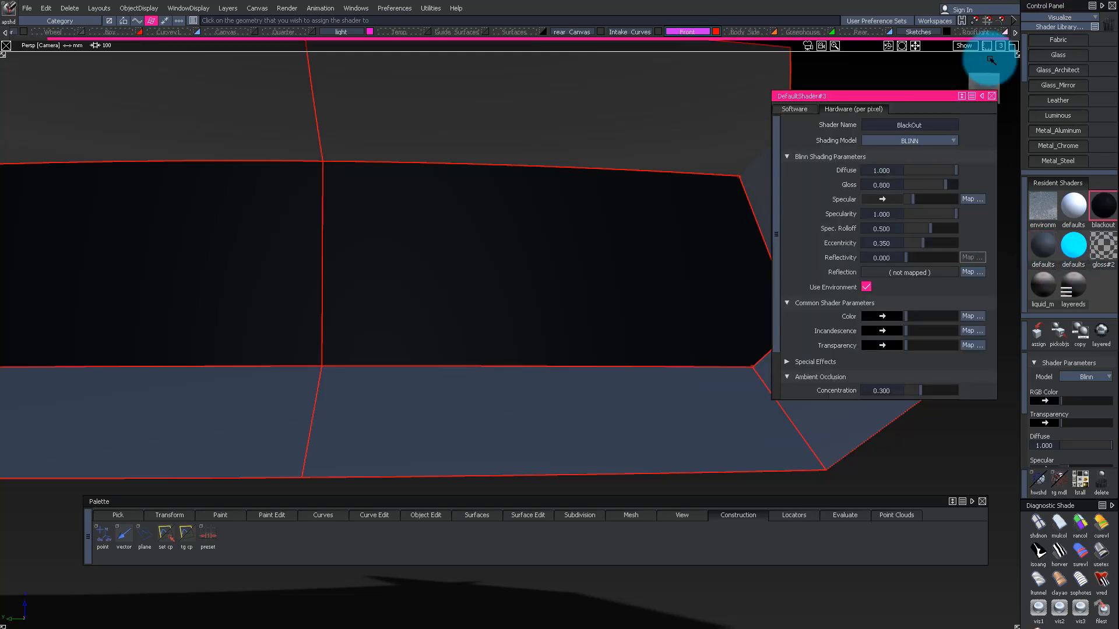
left_click(991, 96)
Step: Isolate the side wall and the floor's outer piece, and trim-convert the side wall
left_click_drag(599, 147, 804, 145, "alt+shift")
key("ctrl+shift+d")
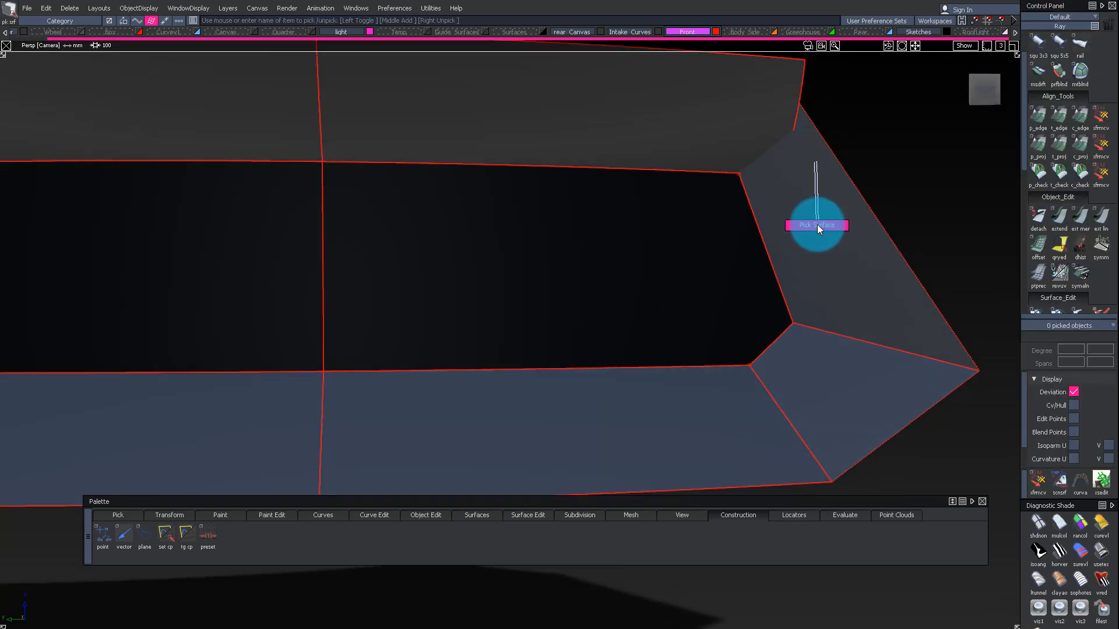
left_click(819, 231)
left_click(850, 390)
key("alt+h")
key("ctrl+shift+t")
left_click(814, 209)
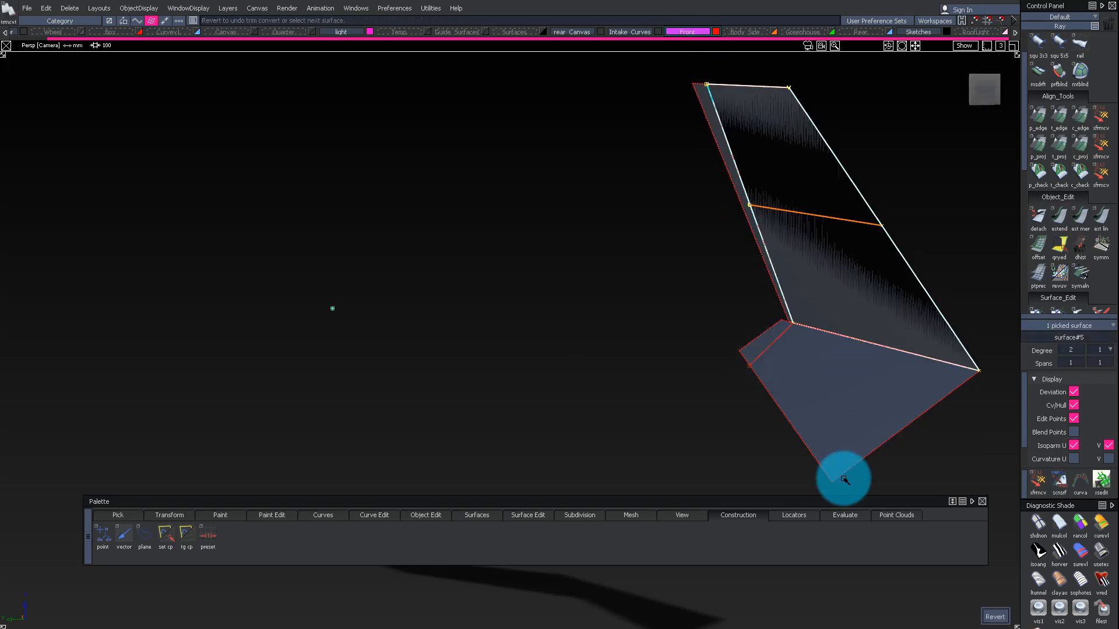
Step: Assign the dark default shader to the side wall and the floor's outer piece, and delete the leftover pieces behind them
key("ctrl+shift+v")
left_click(828, 213)
left_click(825, 402)
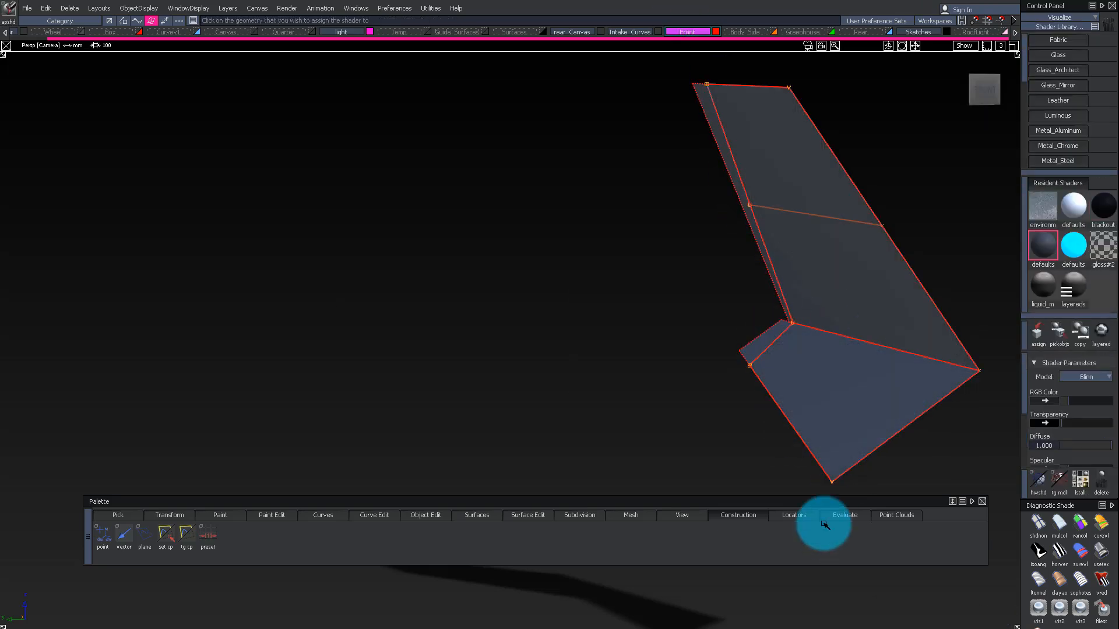
key("ctrl+shift+d")
left_click(759, 336)
key("Delete")
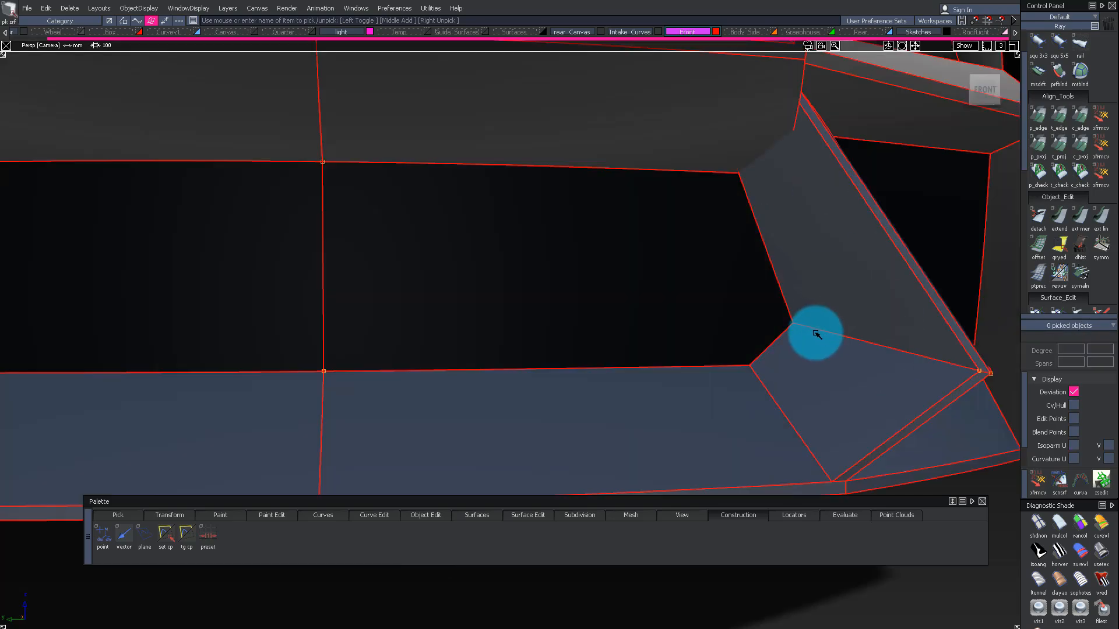
Step: Intersect the side wall's upper end with the corner panel below the headlight and isolate the wall
left_click_drag(814, 332, 699, 197, "alt+shift")
mouse_move(643, 153)
left_mouse_down("alt+shift")
mouse_move(572, 268)
mouse_move(547, 380)
mouse_move(751, 267)
mouse_move(857, 272)
mouse_move(671, 366)
left_mouse_up("alt+shift")
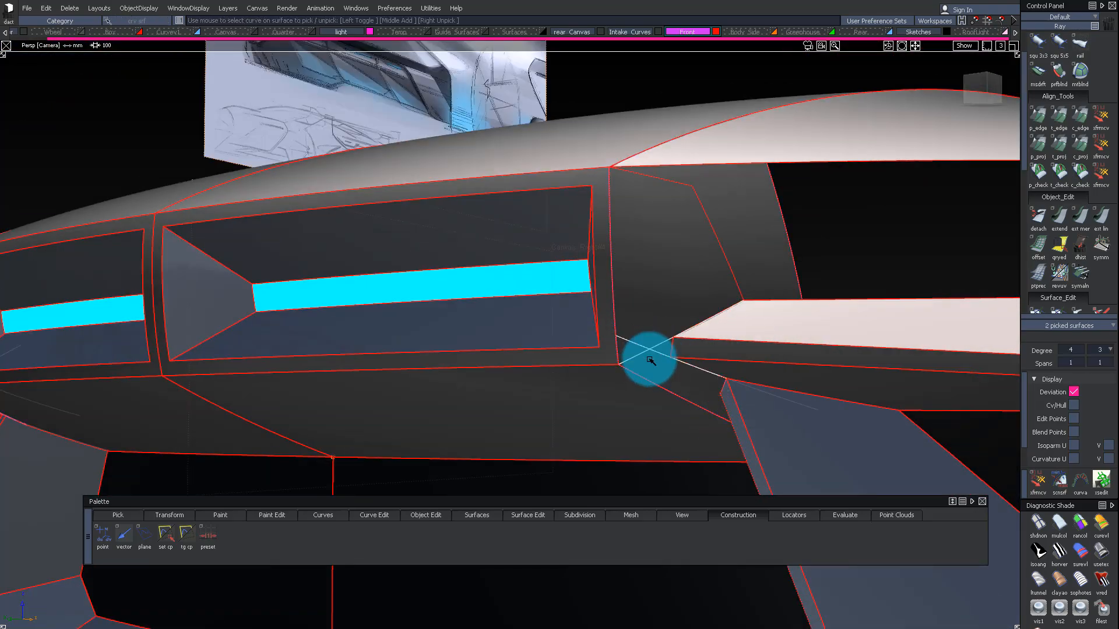
right_click_drag(650, 364, 517, 384, "alt+shift")
left_click_drag(517, 384, 692, 260, "alt+shift")
left_click_drag(692, 273, 689, 332, "ctrl+shift")
left_click(692, 338)
left_click_drag(706, 433, 712, 339, "ctrl+shift")
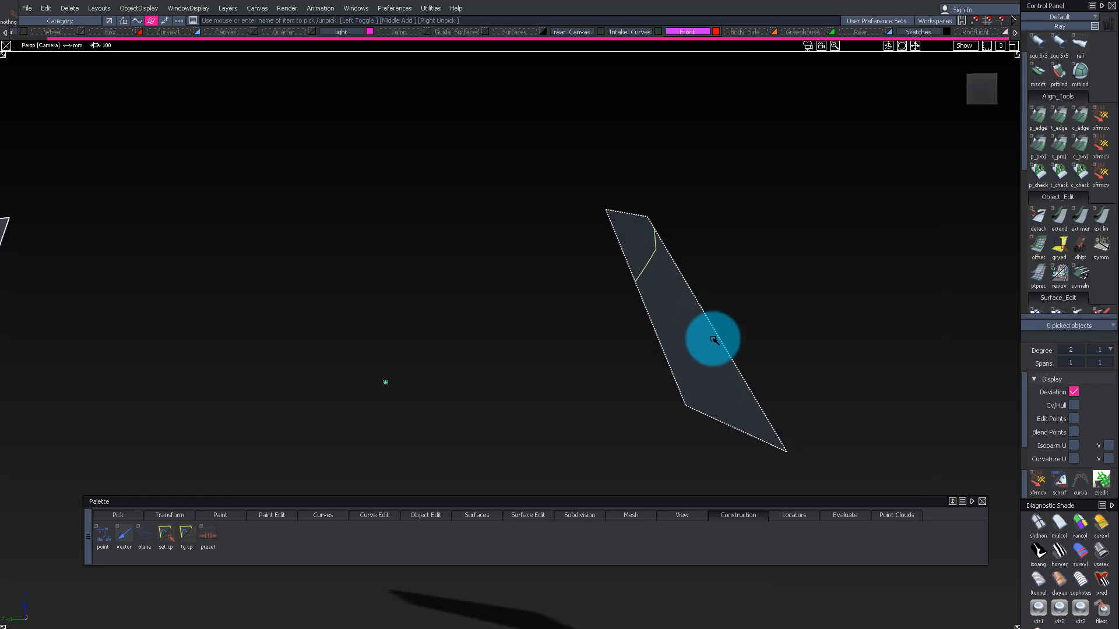
Step: Trim the side wall's upper end along its intersection with the panels above the intake
key("alt+i")
right_click_drag(791, 267, 743, 218, "alt+shift")
left_click_drag(734, 207, 734, 262, "ctrl+shift")
left_click(734, 264)
key("alt+i")
left_click_drag(732, 336, 739, 140, "ctrl+shift")
key("alt+i")
right_click_drag(739, 140, 548, 314, "alt+shift")
left_click_drag(547, 314, 415, 335, "alt+shift")
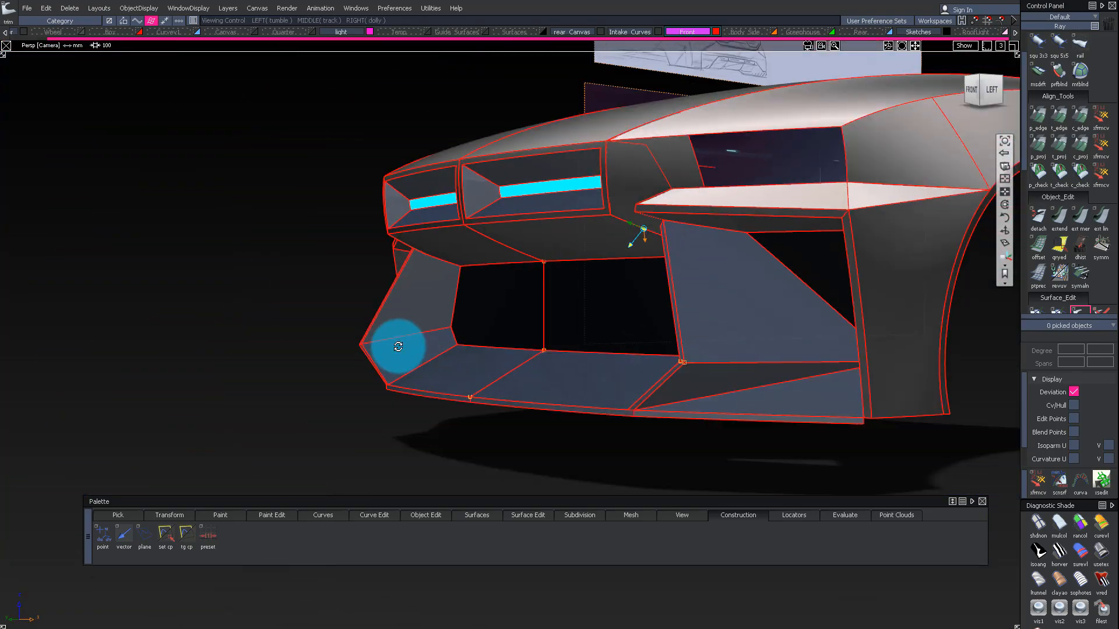
Step: Examine the trimmed intake and the corner panel beside the front light boxes from several angles
right_click_drag(415, 335, 639, 186, "alt+shift")
left_click_drag(640, 186, 582, 257, "alt+shift")
left_click_drag(629, 411, 657, 285, "alt+shift")
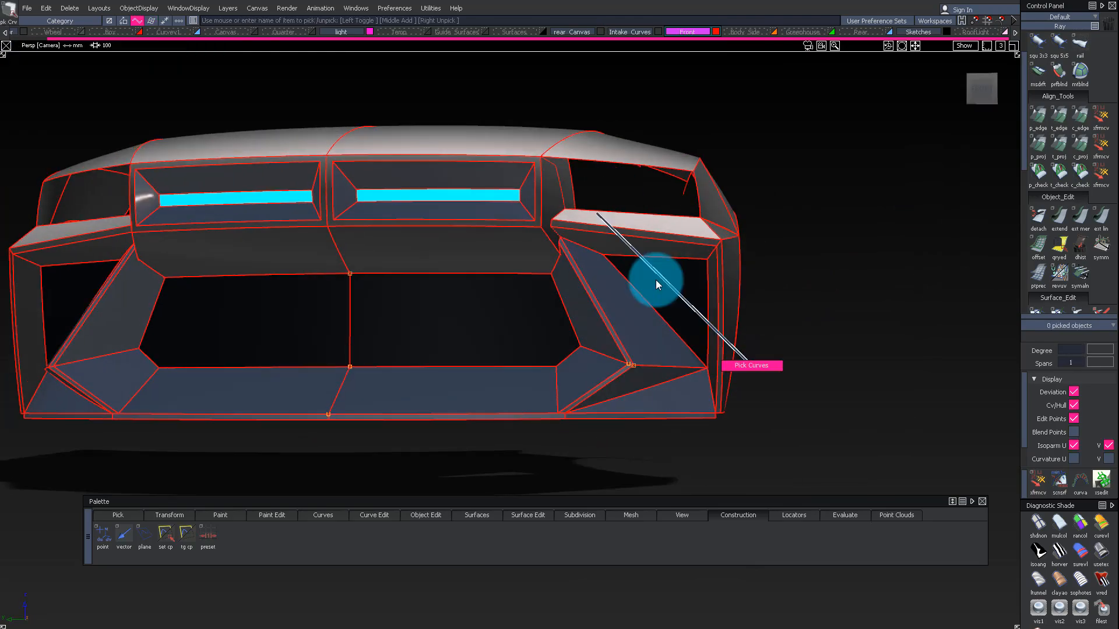
left_click_drag(684, 172, 534, 121, "alt+shift")
left_click_drag(533, 122, 542, 197, "ctrl+shift")
left_click(532, 211)
key("alt+h")
left_click(537, 214)
key("alt+h")
right_click_drag(536, 214, 577, 200, "alt+shift")
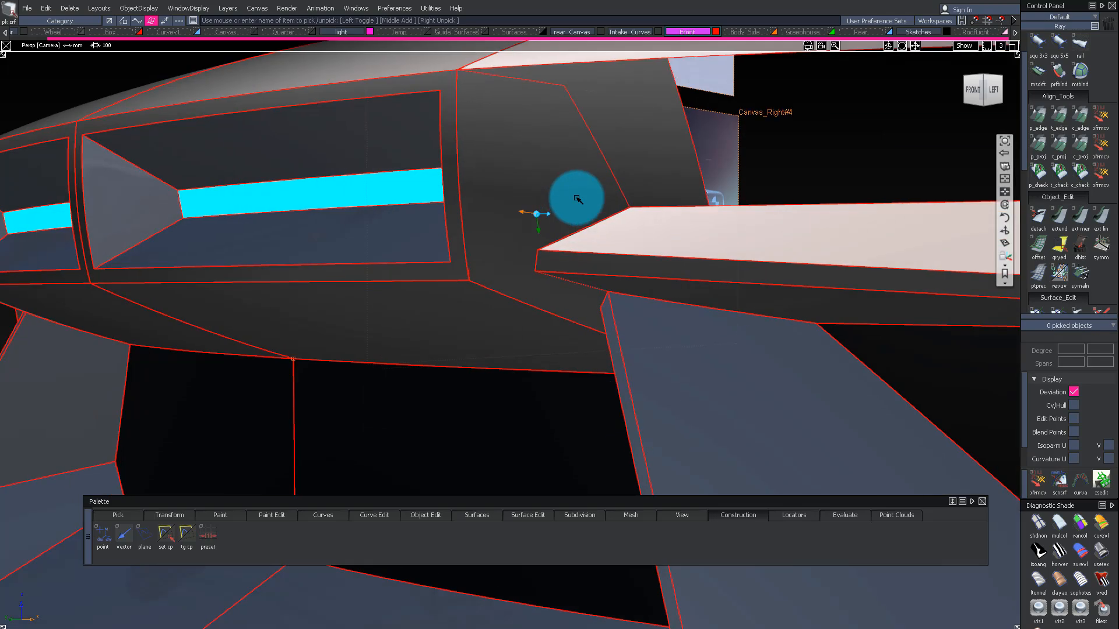
Step: Isolate the corner panel and trim it to the headlight opening, ledge and diagonal strip outlines
left_click_drag(577, 200, 543, 210, "alt+shift")
key("p")
left_click(506, 189)
right_click_drag(506, 189, 575, 176, "alt+shift")
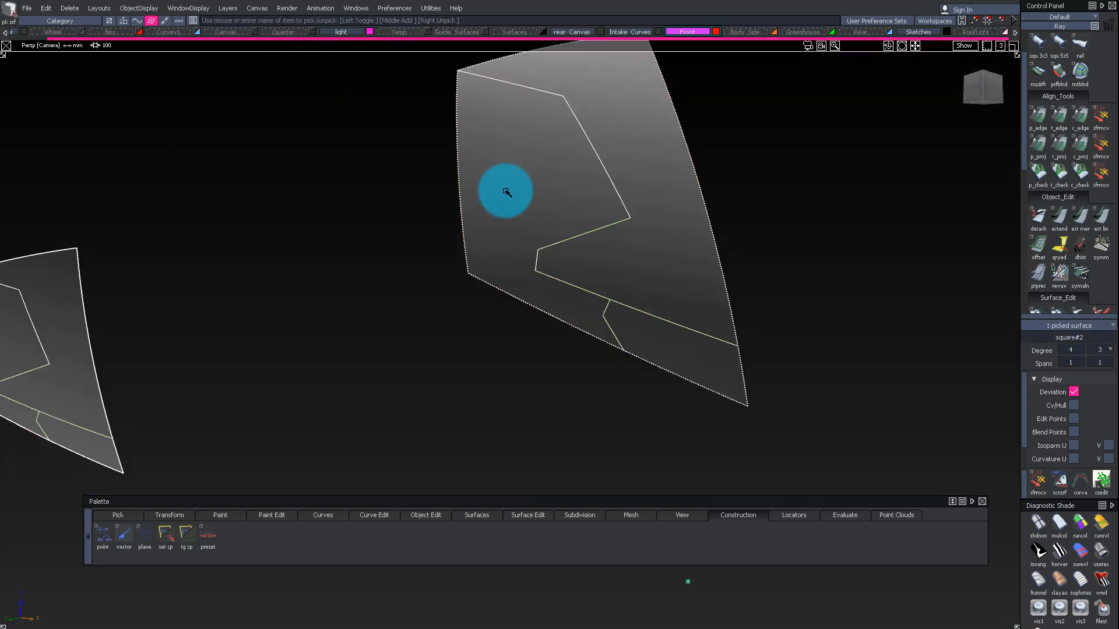
key("space")
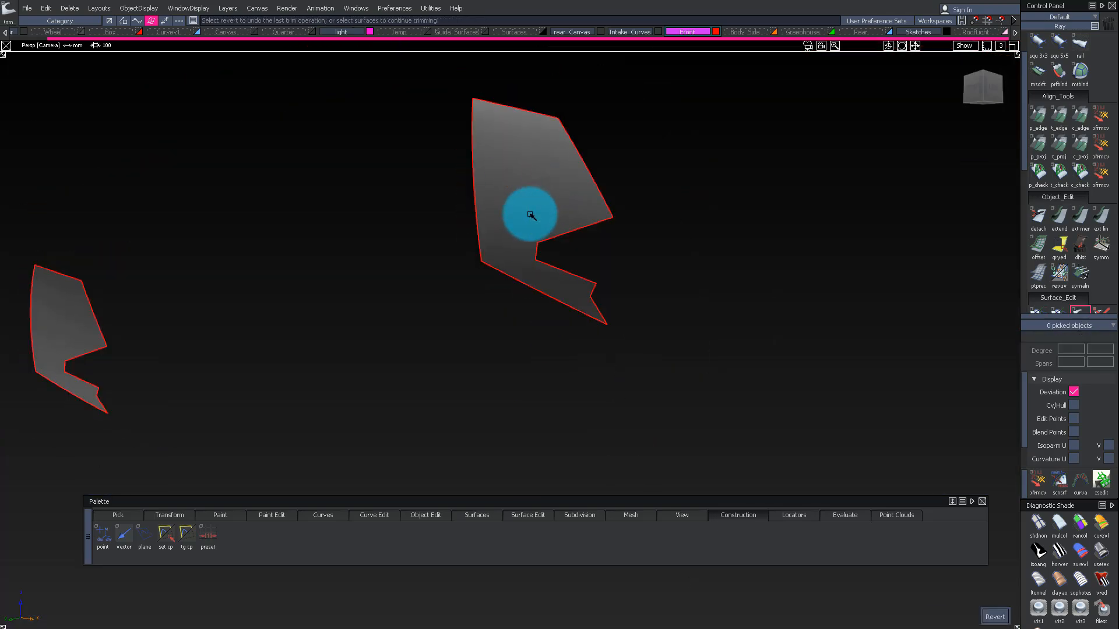
key("alt+h")
Step: Make the Headlights layer active and add narrow edge strips along the headlight opening's upper and outer edges
left_click_drag(530, 215, 646, 195, "alt+shift")
key("c")
left_click(590, 161)
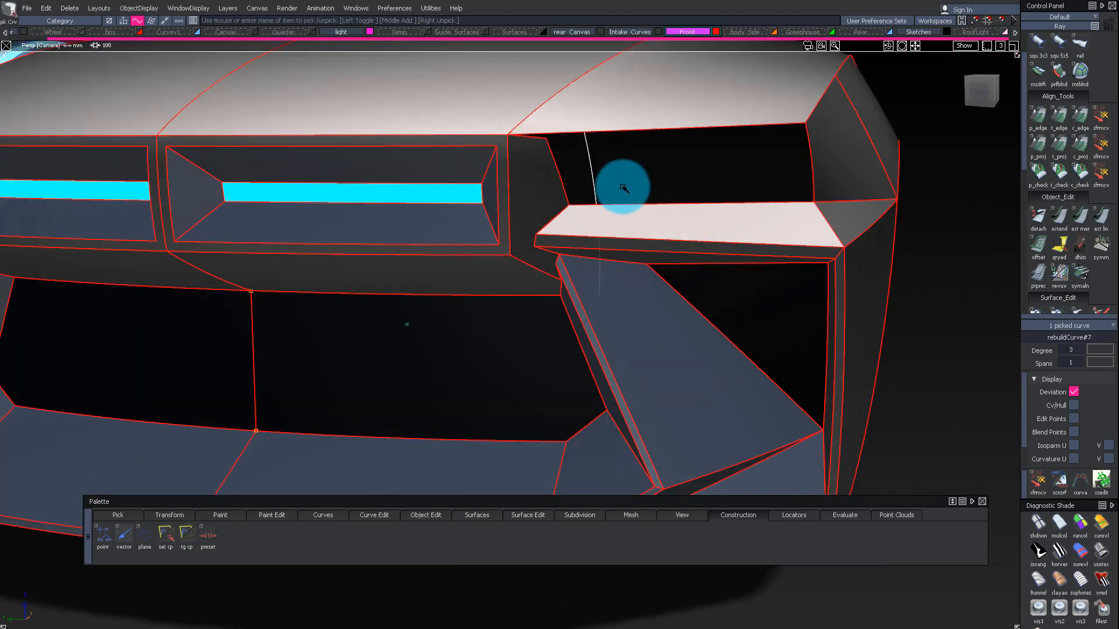
right_click_drag(622, 187, 625, 187, "alt+shift")
scroll(632, 208, "up", 2)
left_click(728, 204)
scroll(729, 214, "down", 4)
left_click_drag(729, 215, 425, 139, "alt+shift")
left_click_drag(666, 203, 613, 262, "alt+shift")
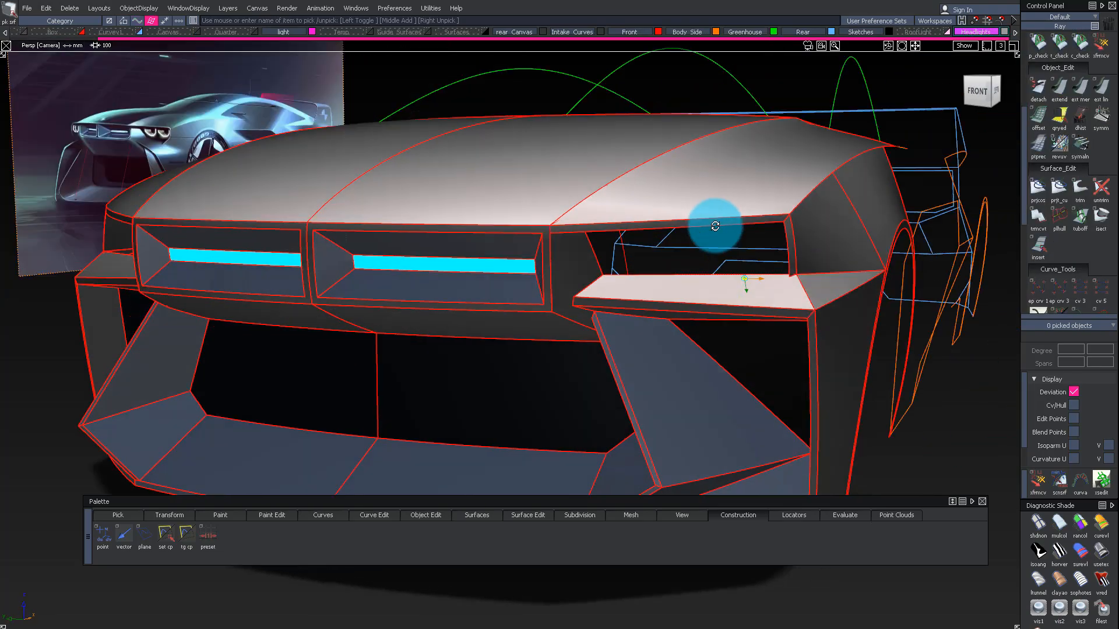
Step: Pick the narrow strip on the headlight opening's outer edge with its CVs and hulls displayed
left_click_drag(715, 225, 668, 302, "alt+shift")
right_click_drag(668, 302, 669, 315, "alt+shift")
left_click_drag(669, 315, 654, 341, "alt+shift")
left_click(653, 341)
right_click_drag(654, 341, 688, 350, "alt+shift")
left_click_drag(637, 429, 949, 212, "ctrl+shift")
right_click_drag(845, 230, 467, 233, "alt+shift")
left_click_drag(466, 233, 182, 210, "alt+shift")
right_click_drag(183, 210, 559, 309, "alt+shift")
left_click_drag(559, 309, 621, 285, "alt+shift")
left_click_drag(621, 286, 622, 350, "ctrl+shift")
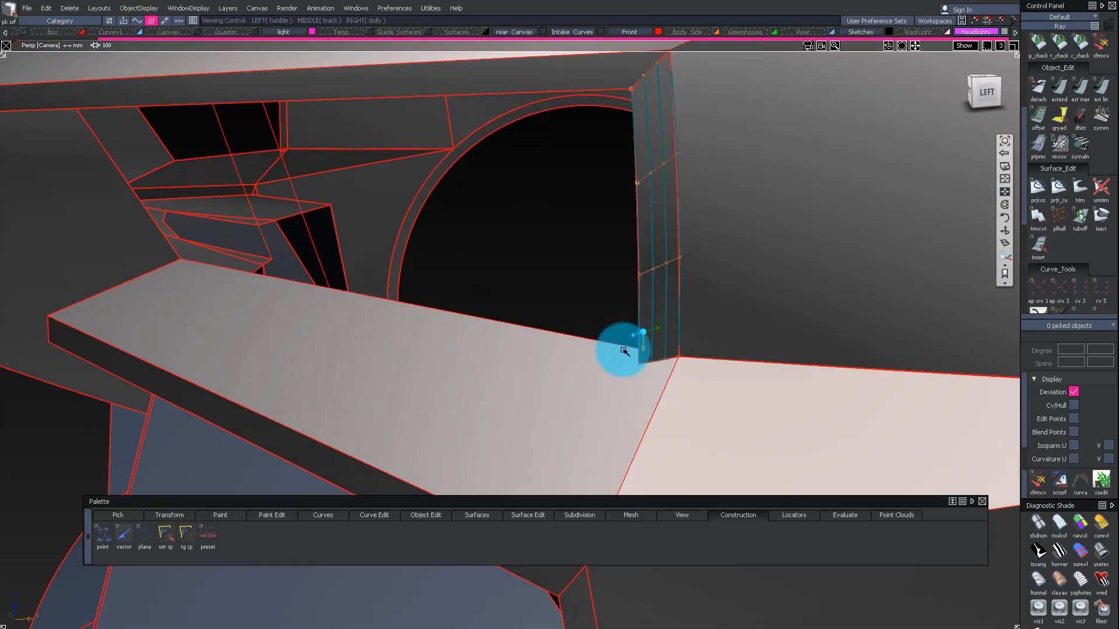
right_click_drag(622, 351, 705, 286, "alt+shift")
left_click(709, 273)
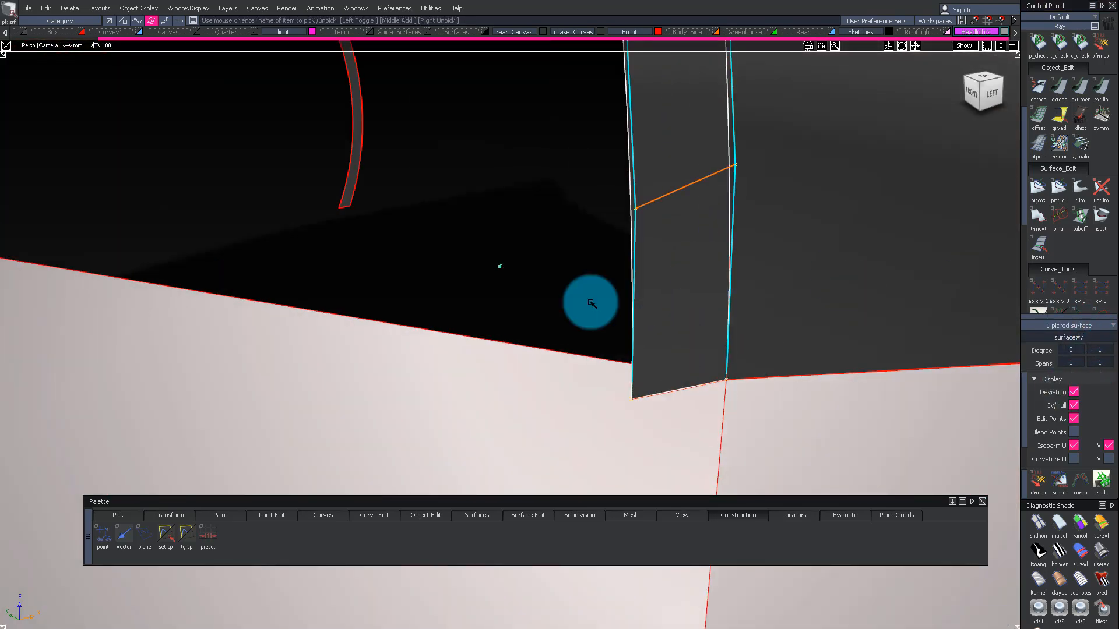
Step: Bring the outer strip's lower end up to the ledge's rear edge using a partial G0 edge alignment
left_click_drag(632, 113, 628, 167, "ctrl+shift")
left_click(638, 298)
left_click_drag(638, 298, 716, 466, "alt+shift")
key("ctrl+e")
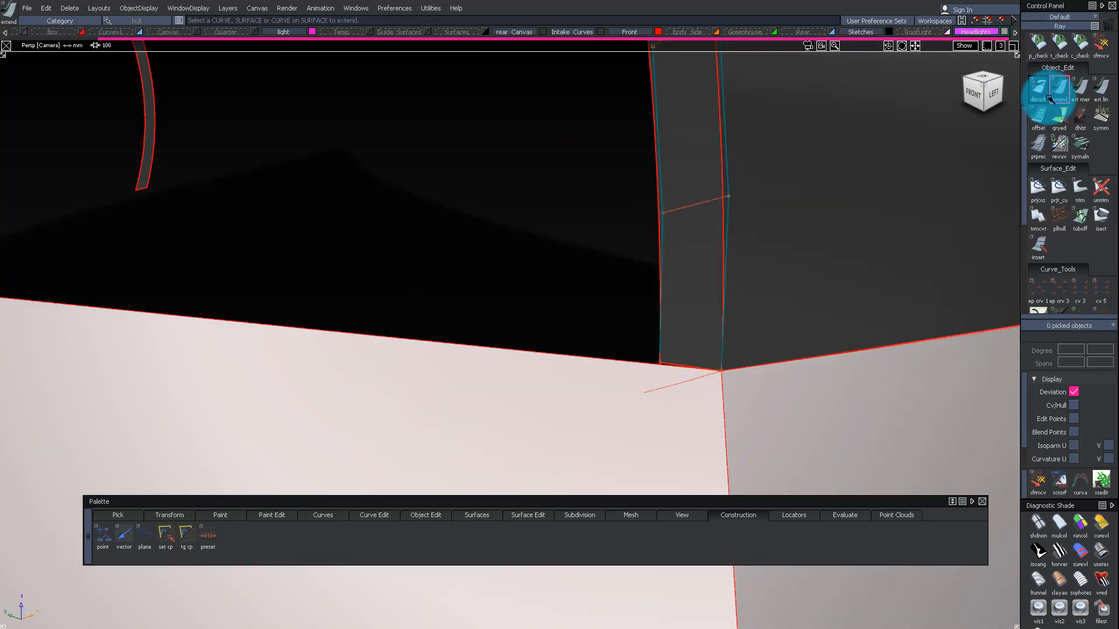
left_click(694, 368)
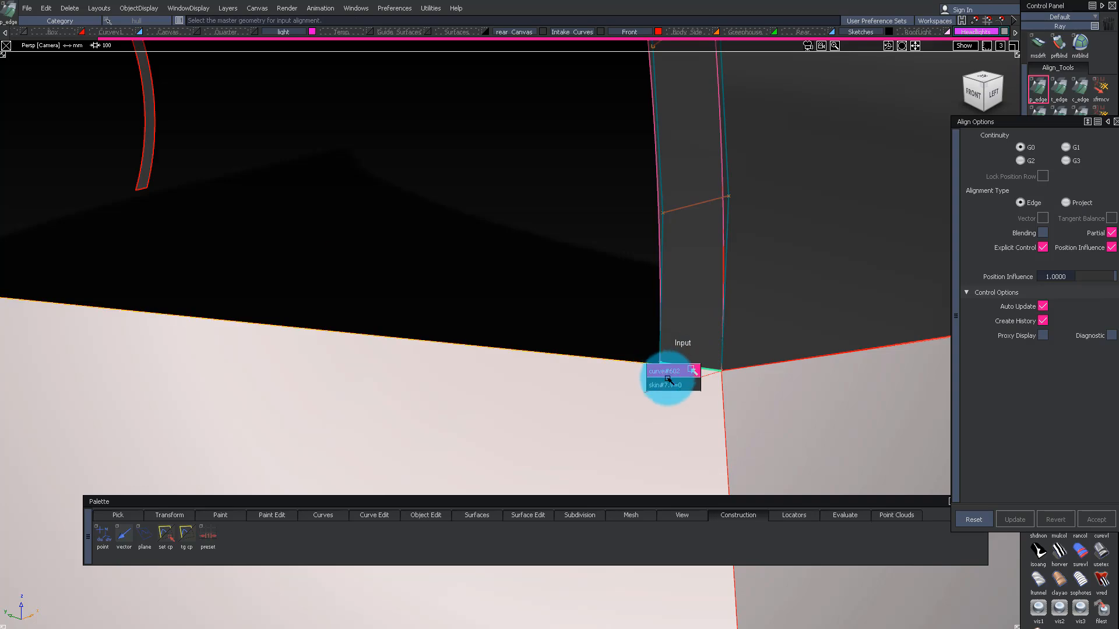
left_click_drag(767, 392, 762, 219, "ctrl+shift")
Step: Align the upper strip's outer end to the outer strip's upper end to close the corner gap
right_click_drag(763, 219, 677, 204, "alt+shift")
mouse_move(677, 204)
left_mouse_down("alt+shift")
mouse_move(617, 182)
mouse_move(697, 192)
mouse_move(631, 196)
mouse_move(678, 220)
left_mouse_up("alt+shift")
left_click(546, 328)
left_click(1067, 96)
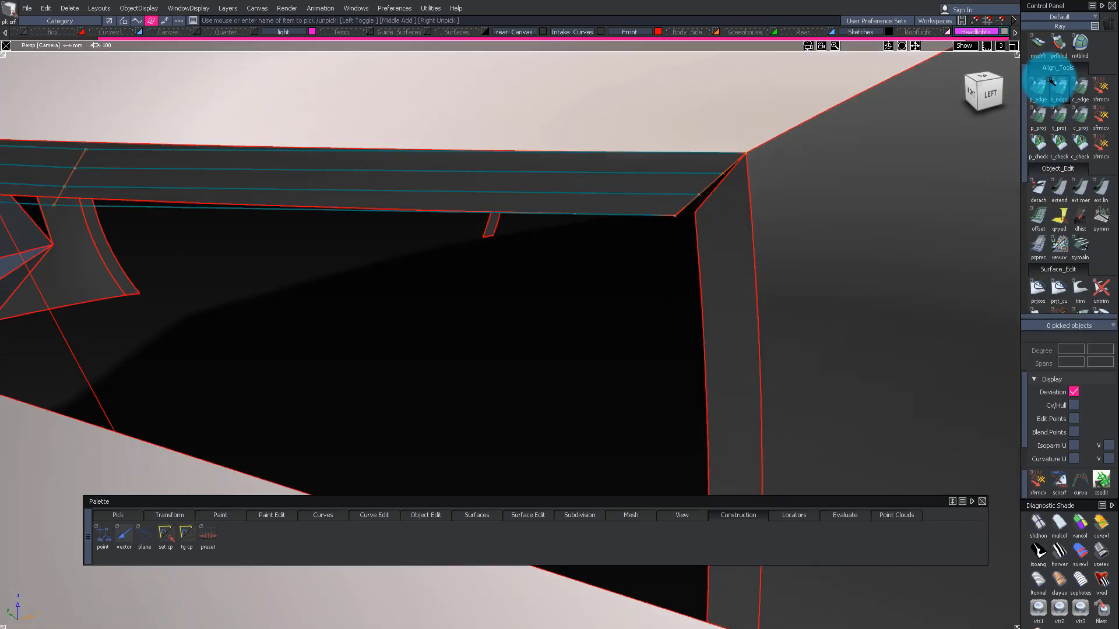
left_click(721, 182)
right_click_drag(687, 262, 525, 270, "alt+shift")
left_click_drag(524, 269, 438, 276, "alt+shift")
left_click_drag(692, 345, 698, 294, "ctrl+shift")
Step: In the left view, draw a degree 1 line from the ledge's inner rear corner back into the headlight opening
right_click_drag(664, 192, 635, 198, "alt+shift")
left_click_drag(635, 198, 844, 227, "alt+shift")
left_click_drag(845, 228, 785, 165, "ctrl+shift")
right_click_drag(781, 166, 656, 175, "alt+shift")
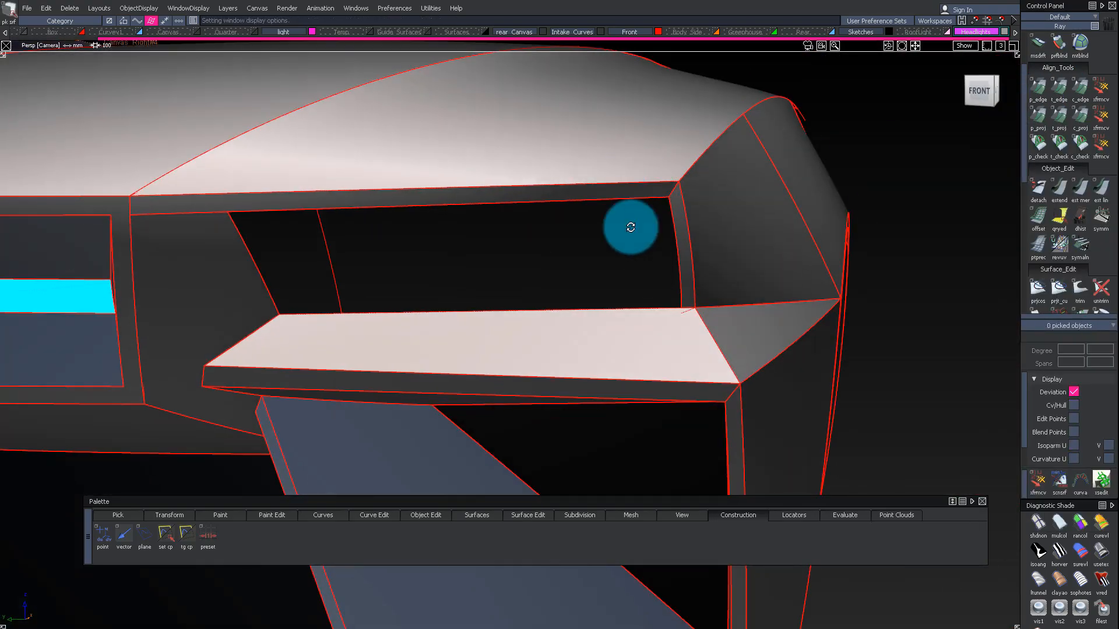
left_click_drag(612, 207, 605, 290, "alt+shift")
right_click_drag(562, 242, 306, 296, "alt+shift")
left_click(999, 88)
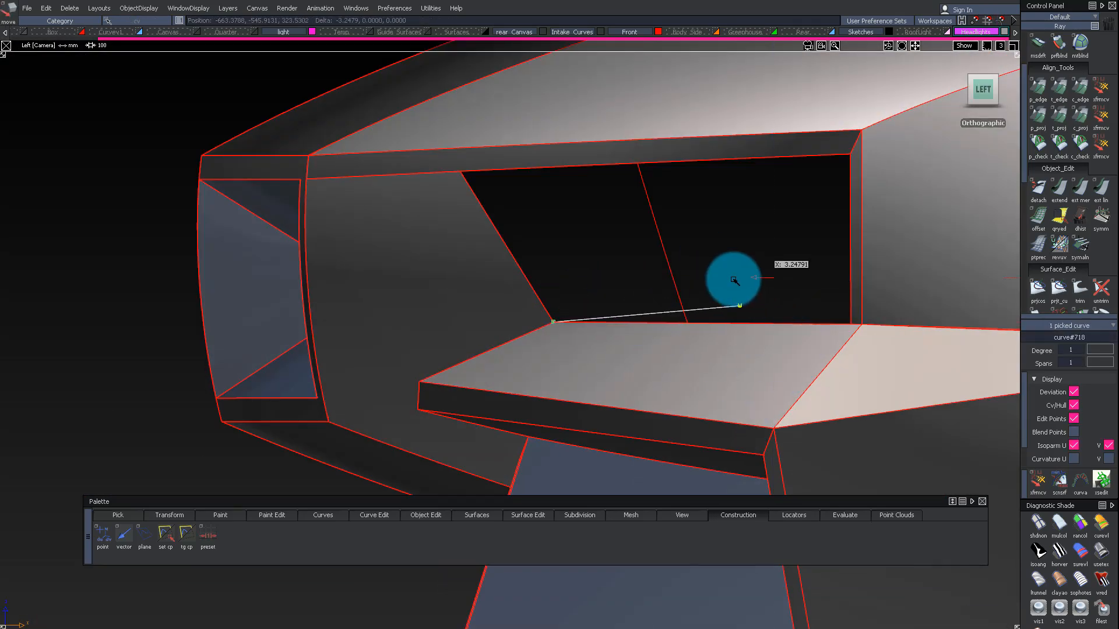
Step: Build the headlight floor surface from the line along the ledge's rear edge and assign it the dark default shader
left_click_drag(668, 297, 437, 299, "alt+shift")
right_click_drag(438, 300, 321, 358, "alt+shift")
mouse_move(739, 303)
left_mouse_down("alt+shift")
mouse_move(744, 187)
mouse_move(723, 303)
left_mouse_up("alt+shift")
left_click_drag(274, 333, 313, 370)
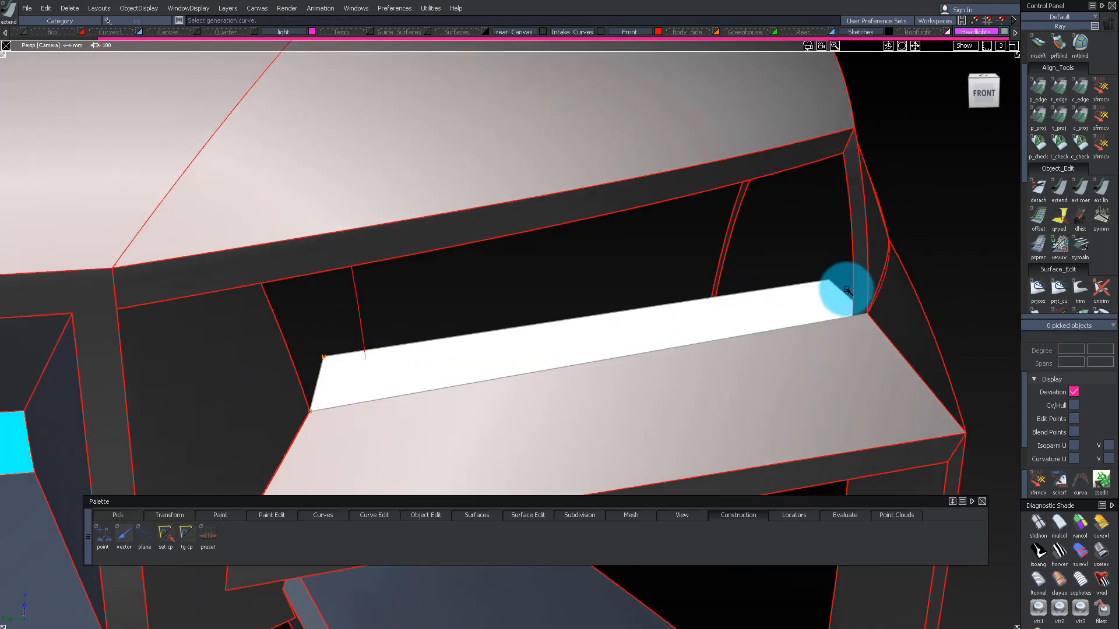
left_click(854, 300)
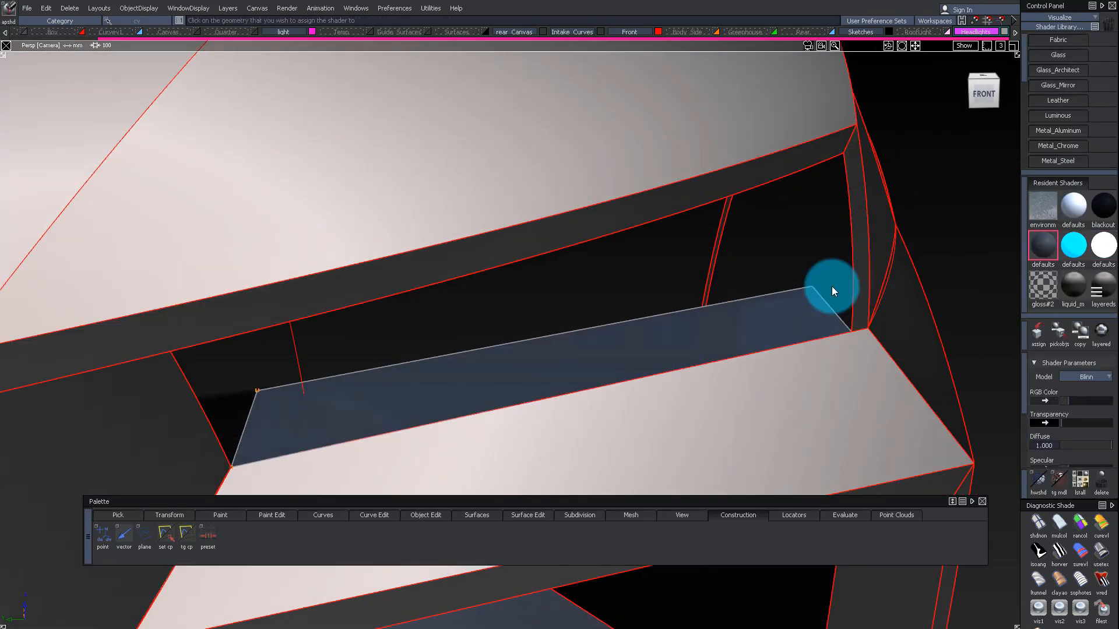
left_click_drag(831, 286, 820, 218, "alt+shift")
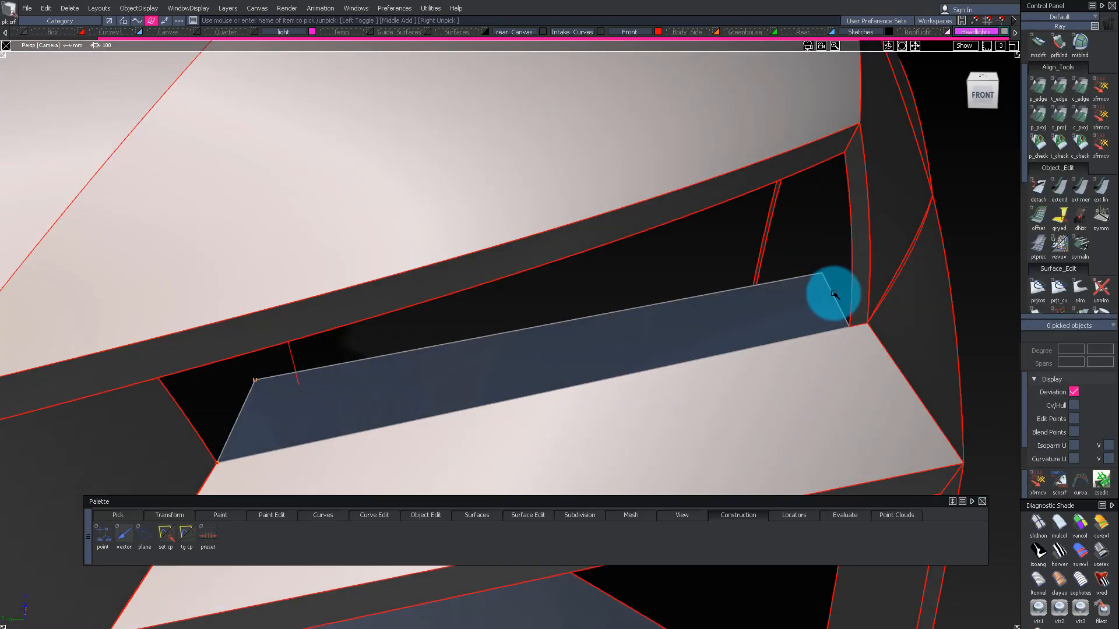
Step: Extend the upper strip's rear edge deeper into the headlight opening
left_click_drag(834, 294, 889, 186, "alt+shift")
left_click(829, 167)
left_click(825, 155)
left_click_drag(825, 156, 350, 167, "alt+shift")
left_click(1059, 188)
left_click(466, 174)
left_click_drag(515, 215, 421, 183, "alt+shift")
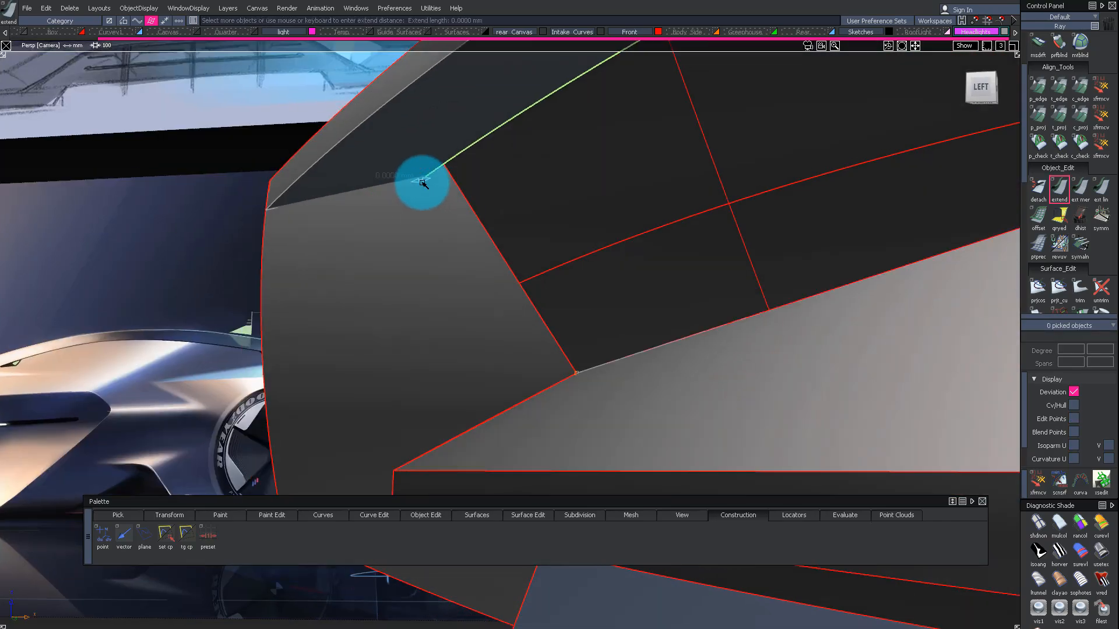
right_click_drag(447, 173, 542, 209, "alt+shift")
left_click(433, 164)
Step: Build the inner side wall of the headlight recess between the floor's inner end and the upper strip
left_click_drag(422, 169, 372, 343, "alt+shift")
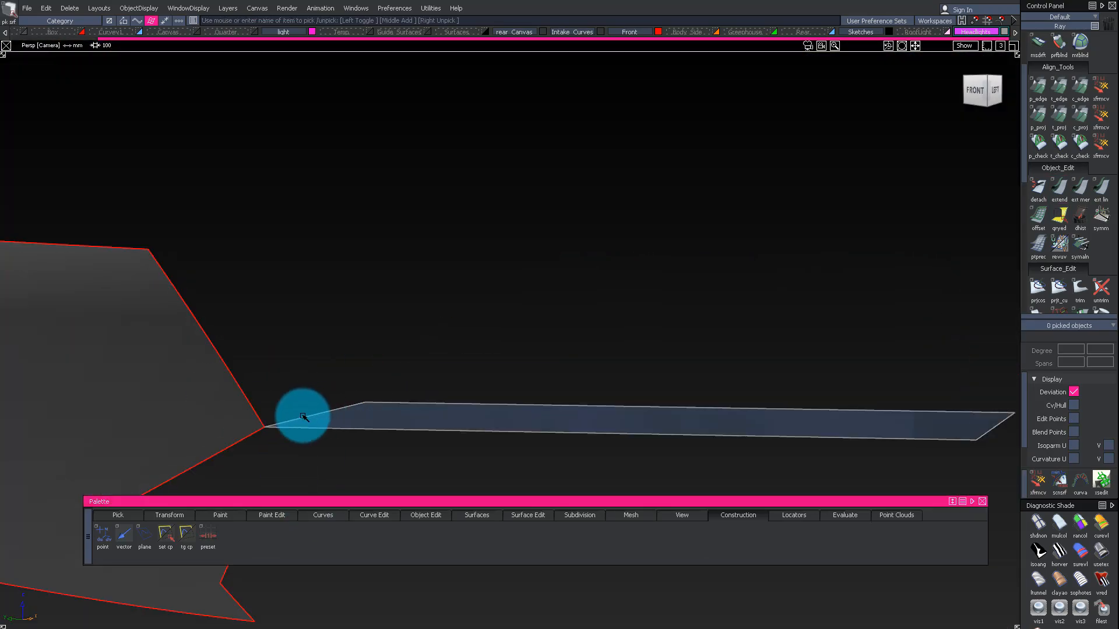
left_click(309, 415)
left_click(234, 379)
left_click(284, 260)
left_click(1080, 488)
left_click_drag(146, 349, 338, 271)
left_click_drag(1081, 364, 535, 357)
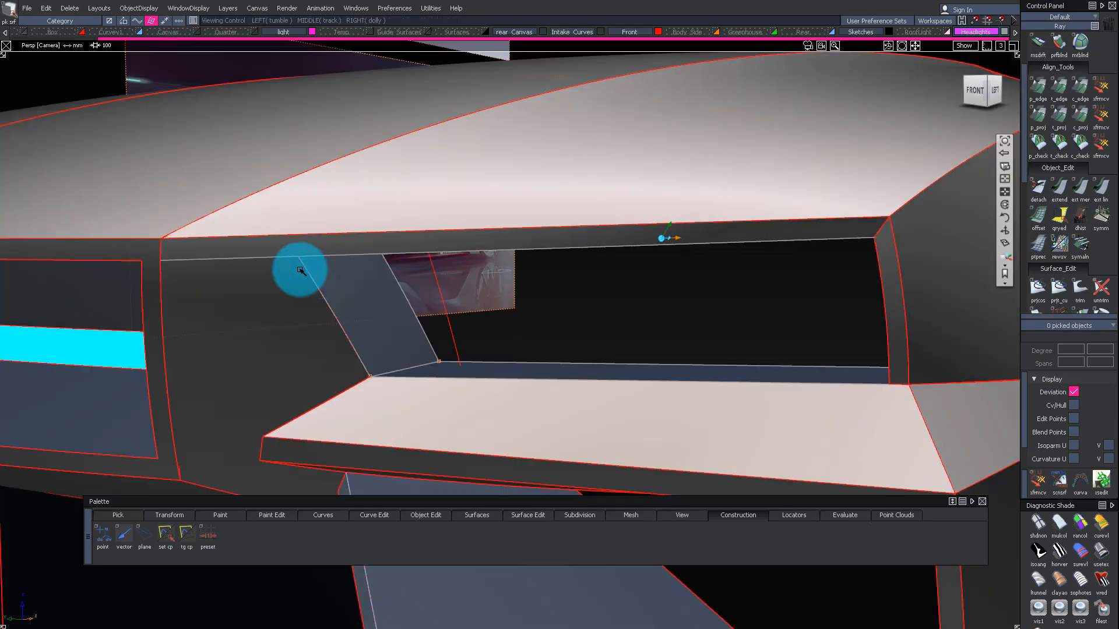
Step: Trim the front panel beside the headlight along its intersection with the extended upper strip
left_click_drag(295, 265, 233, 292, "alt+shift")
left_click_drag(320, 201, 378, 315, "alt+shift")
mouse_move(402, 362)
left_mouse_down("alt+shift")
mouse_move(316, 339)
mouse_move(352, 341)
left_mouse_up("alt+shift")
left_click(352, 294)
left_click(289, 387)
left_click_drag(272, 282, 269, 513, "ctrl+shift")
left_click_drag(269, 413, 277, 300, "ctrl+shift")
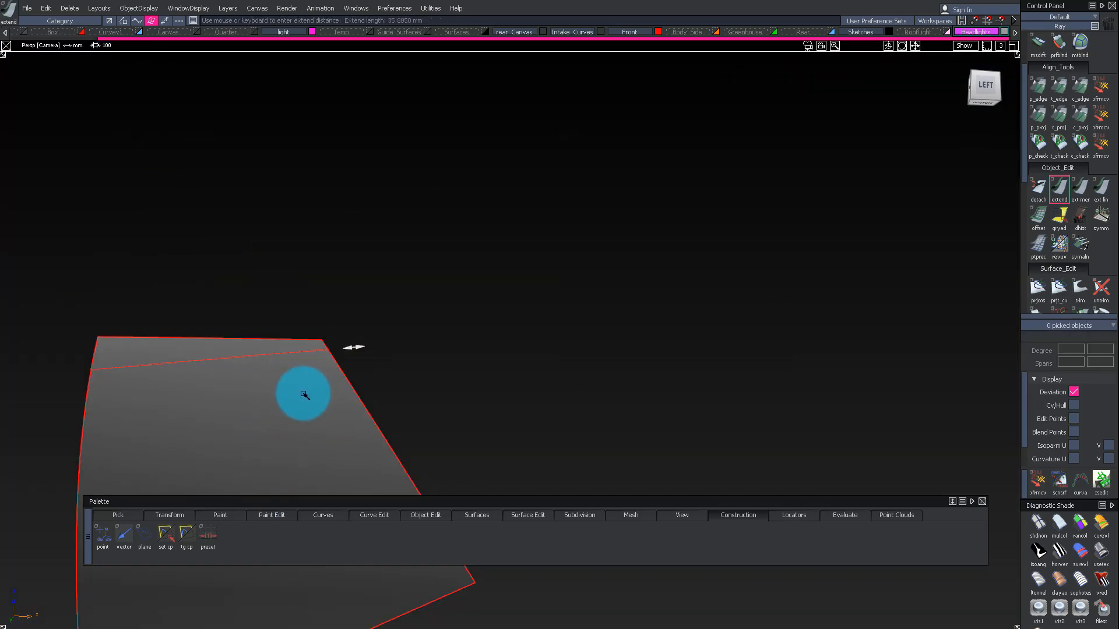
key("t")
left_click(292, 397)
key("space")
key("ctrl+z")
left_click(940, 620)
Step: Trim the upper strip's inner end along its intersection with the front panel and convert it to a natural surface
left_click_drag(393, 332, 396, 234, "ctrl+shift")
left_click_drag(402, 280, 434, 250, "alt+shift")
left_click(428, 265)
left_click_drag(373, 291, 358, 409, "ctrl+shift")
key("space")
left_click_drag(331, 301, 392, 296, "alt+shift")
key("shift+t")
left_click(379, 299)
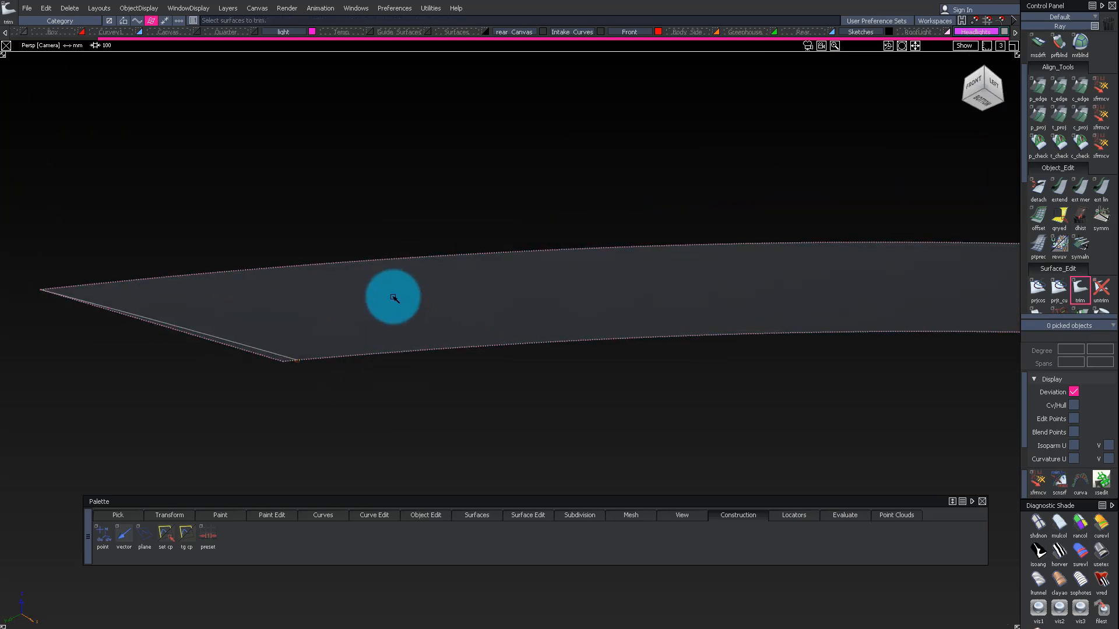
left_click_drag(287, 449, 260, 301, "ctrl+shift")
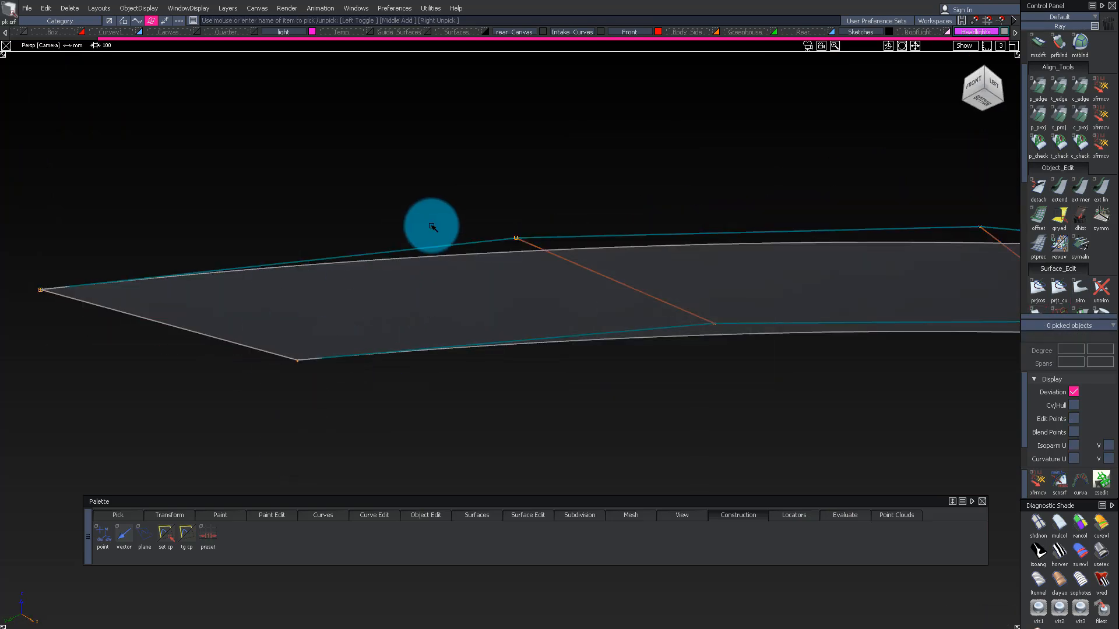
Step: Hide the upper strip's control points and bring back the surrounding front-end surfaces
left_click_drag(434, 225, 430, 152, "ctrl+shift")
right_click_drag(434, 257, 342, 295, "alt+shift")
left_click(342, 295)
left_click_drag(402, 250, 484, 208, "alt+shift")
left_click_drag(439, 333, 429, 393, "ctrl+shift")
left_click(440, 399)
left_click(379, 402)
left_click_drag(399, 274, 410, 231, "ctrl+shift")
Step: Delete the leftover construction curve inside the headlight opening
key("shift+e")
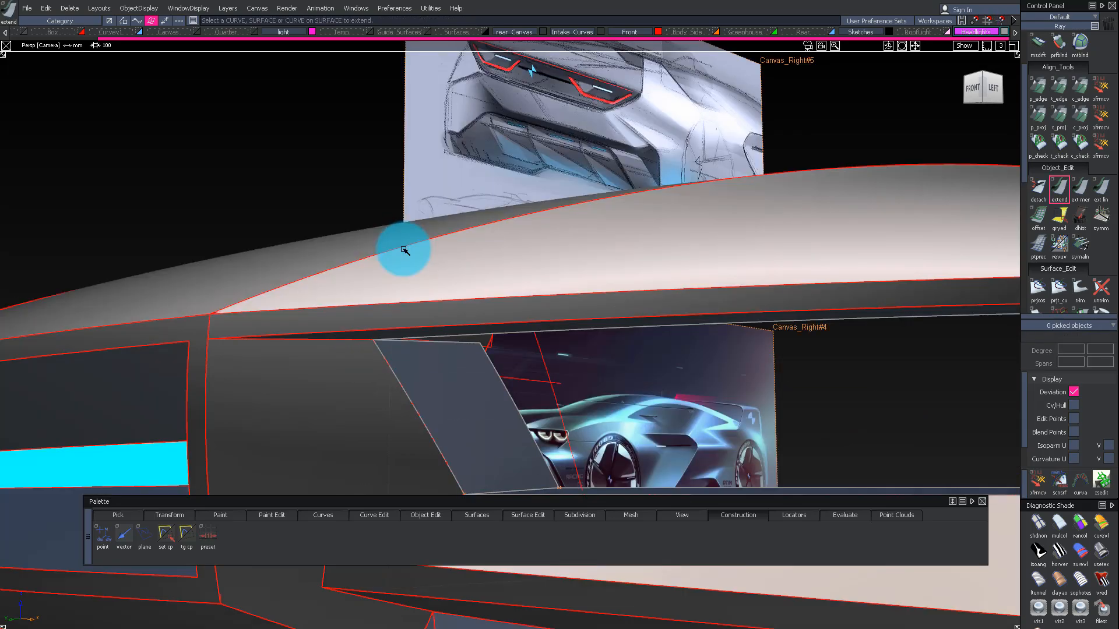
left_click_drag(400, 248, 590, 198, "alt+shift")
right_click_drag(589, 197, 587, 343, "alt+shift")
left_click_drag(587, 343, 446, 353, "alt+shift")
left_click_drag(445, 352, 477, 362, "ctrl+shift")
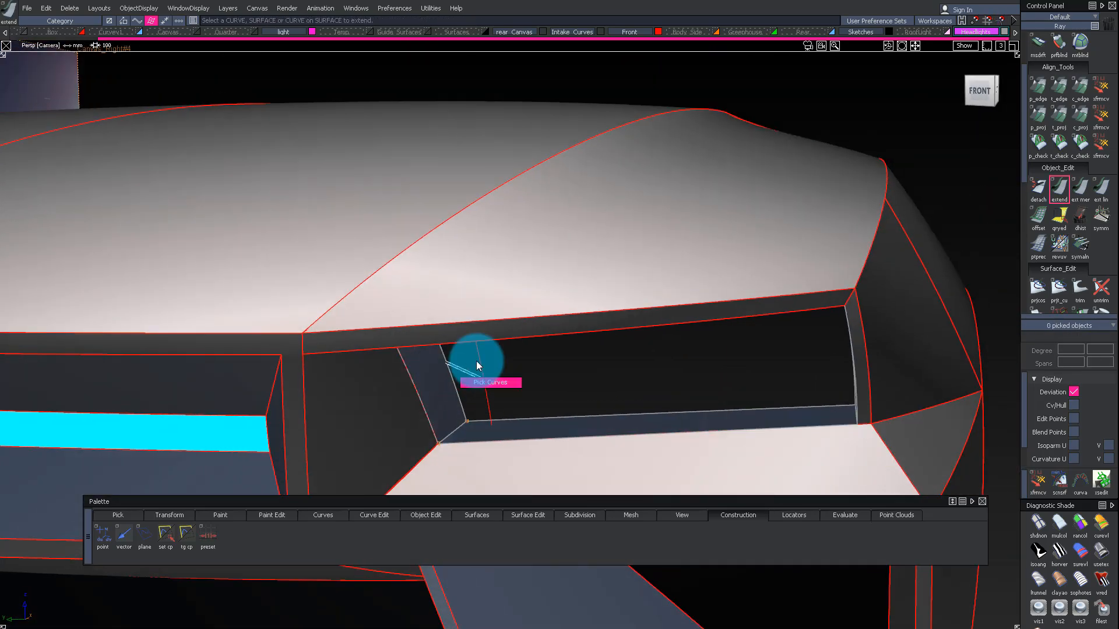
left_click(515, 370)
right_click_drag(515, 371, 493, 372, "alt+shift")
key("Delete")
key("Return")
Step: Extend the inner side wall's upper edge about 2.25 mm past the upper strip
left_click_drag(493, 373, 358, 265, "alt+shift")
mouse_move(419, 292)
left_mouse_down("alt+shift")
mouse_move(510, 240)
mouse_move(407, 295)
left_mouse_up("alt+shift")
middle_click_drag(406, 295, 399, 291, "ctrl+shift")
left_click_drag(352, 317, 414, 373)
right_click_drag(414, 373, 464, 363, "alt+shift")
left_click_drag(464, 364, 493, 348)
left_click_drag(481, 391, 442, 429, "ctrl+shift")
right_click_drag(441, 429, 612, 382, "alt+shift")
left_click_drag(612, 380, 594, 448, "ctrl+shift")
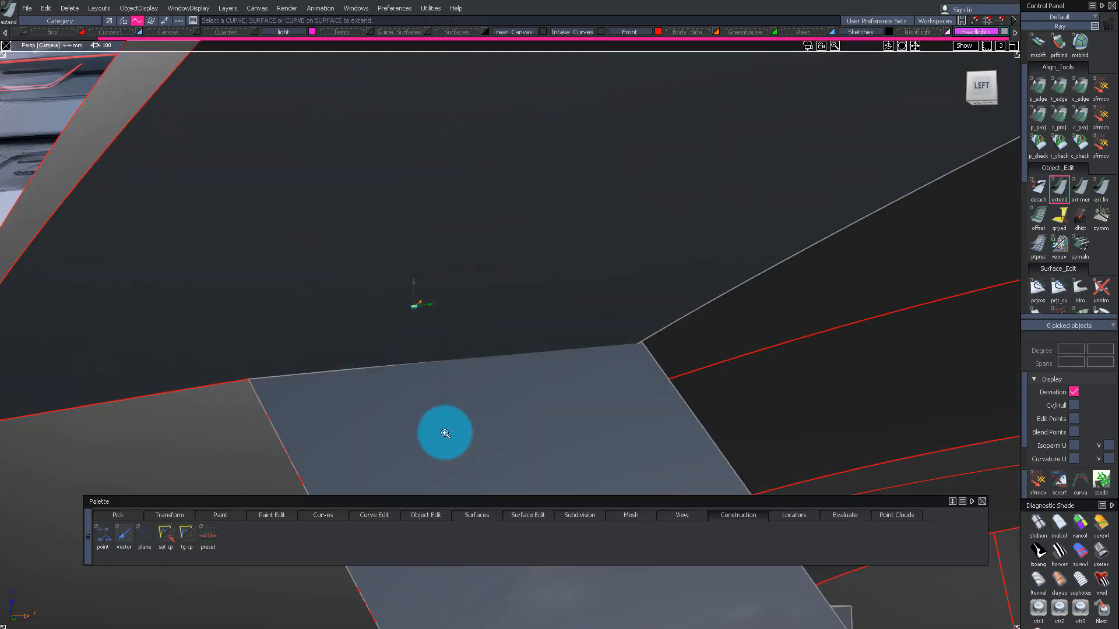
left_click(585, 440)
left_click_drag(630, 393, 627, 335, "alt+shift")
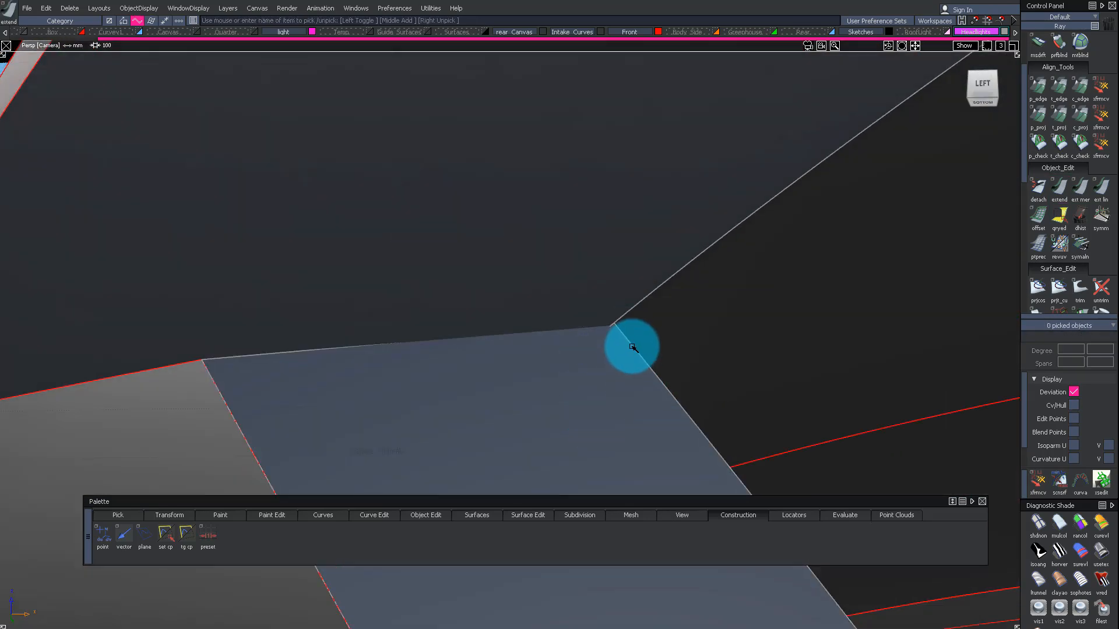
left_click_drag(580, 305, 621, 315, "alt+shift")
left_click_drag(621, 315, 620, 375, "ctrl+shift")
left_click(620, 375)
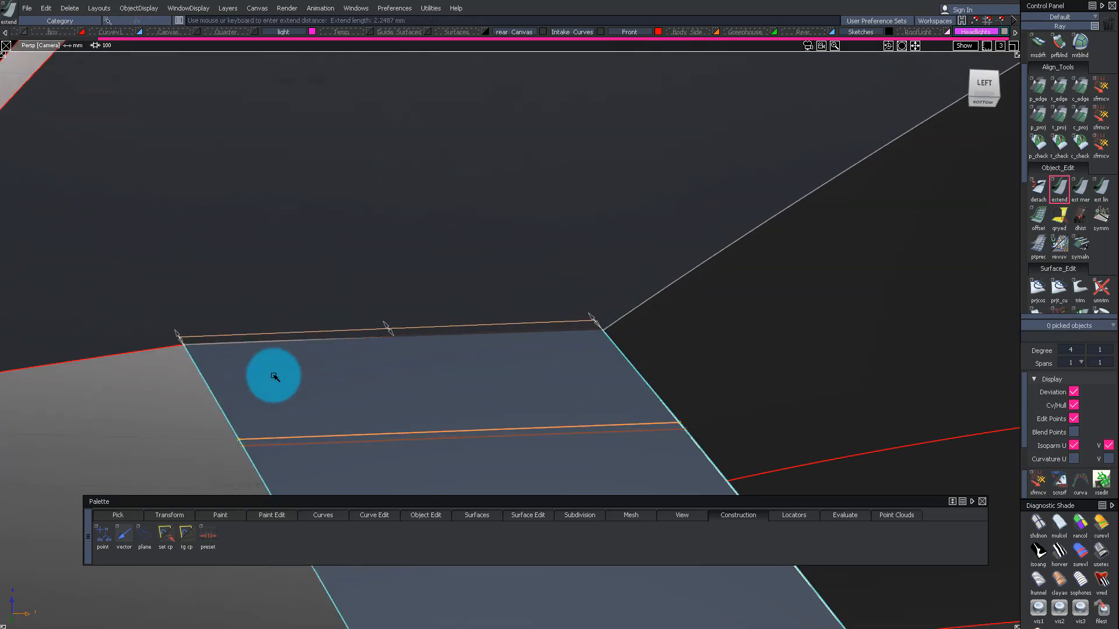
Step: Cut the side wall's overhang back to the upper strip and delete the leftover extended surface
left_click_drag(521, 289, 522, 289, "ctrl+shift")
left_click(458, 474)
left_click_drag(550, 411, 582, 280, "ctrl+shift")
left_click_drag(582, 279, 578, 327, "ctrl+shift")
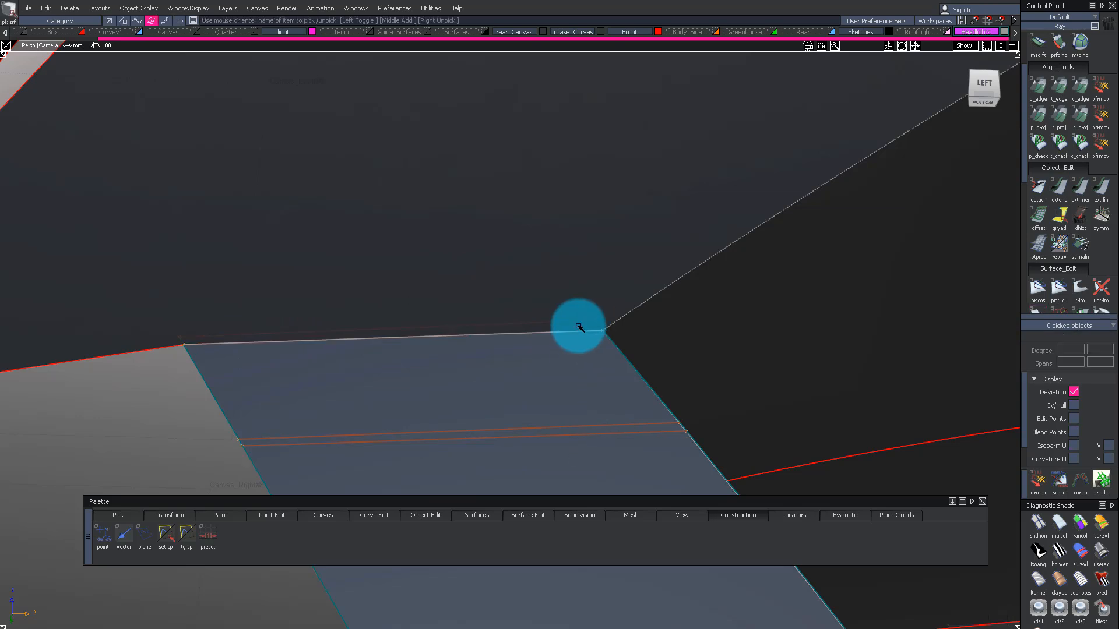
key("Delete")
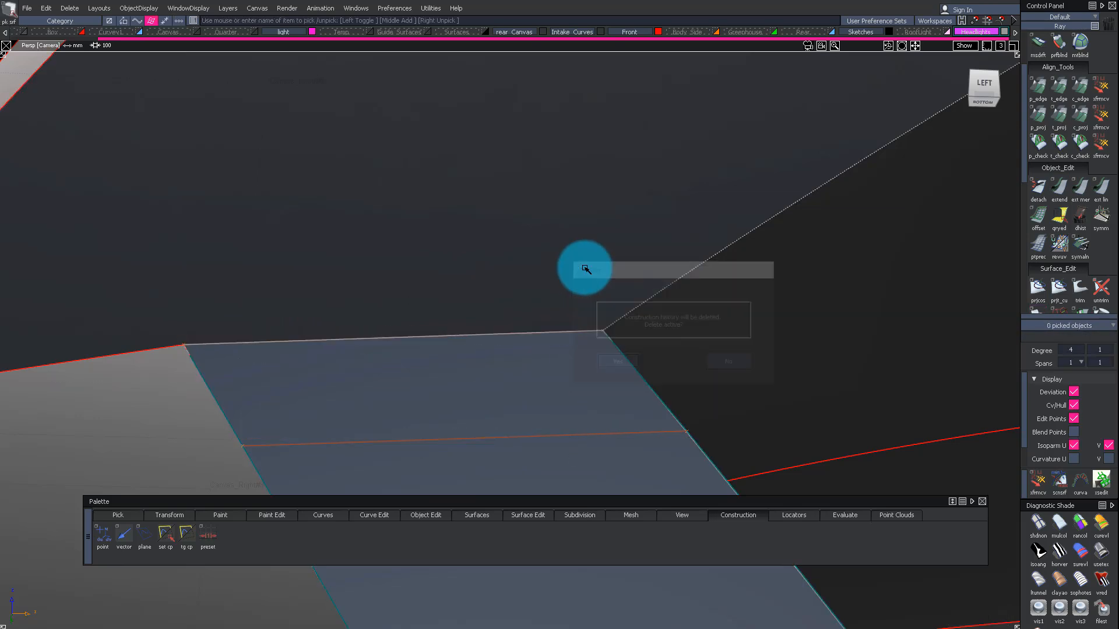
key("Return")
Step: Isolate the upper strip, the inner side wall and the adjoining front panel
left_click_drag(574, 250, 522, 382, "ctrl+shift")
right_click_drag(522, 382, 499, 251, "alt+shift")
left_click(577, 441)
left_click_drag(550, 197, 531, 272, "ctrl+shift")
left_click_drag(455, 245, 329, 220, "alt+shift")
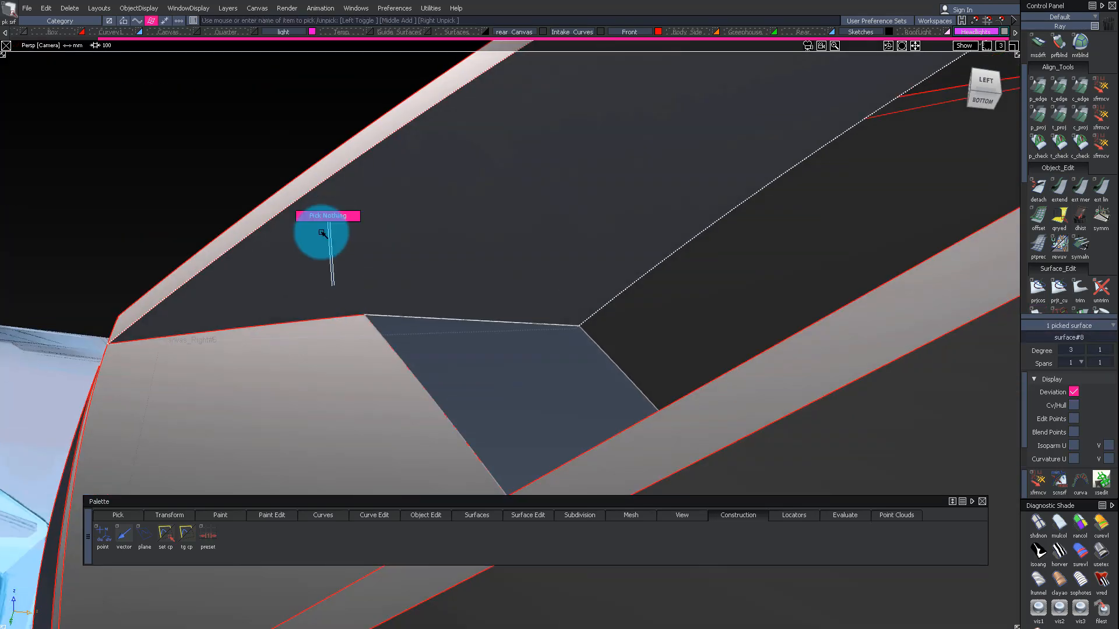
left_click_drag(472, 235, 470, 242, "ctrl+shift")
left_click(460, 247)
key("space")
left_click_drag(604, 197, 532, 285, "alt+shift")
left_click_drag(532, 285, 501, 383, "ctrl+shift")
left_click(501, 382)
left_click(349, 373)
left_click(423, 287)
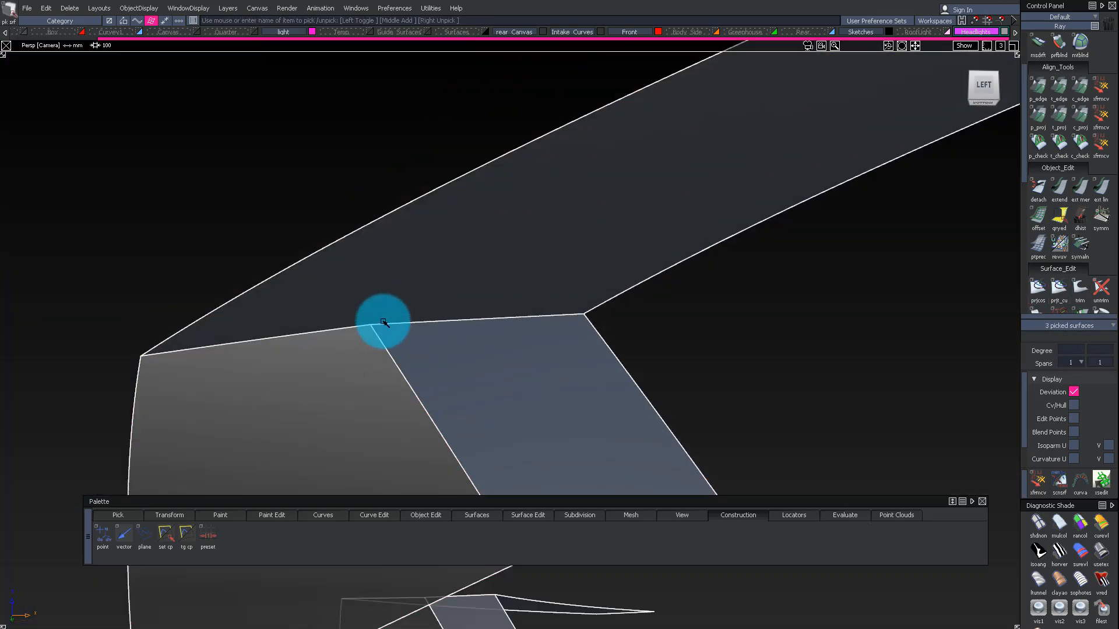
Step: Align the inner side wall's upper edge to the upper strip's inner end with a partial edge alignment
left_click_drag(382, 330, 403, 309, "alt+shift")
left_click(1040, 89)
left_click(467, 317)
left_click(463, 304)
left_click_drag(656, 173, 699, 315, "ctrl+shift")
left_click(562, 157)
Step: Isolate the upper strip, inner side wall, floor and outer strip of the headlight recess
key("space")
mouse_move(542, 174)
left_mouse_down("alt+shift")
mouse_move(463, 229)
mouse_move(667, 349)
mouse_move(407, 219)
mouse_move(524, 270)
mouse_move(466, 121)
mouse_move(585, 160)
mouse_move(540, 155)
left_mouse_up("alt+shift")
left_click_drag(541, 154, 544, 202, "ctrl+shift")
left_click(506, 174)
left_click(405, 222)
left_click_drag(405, 222, 712, 281, "alt+shift")
left_click(712, 280)
left_click(802, 214)
key("alt+h")
left_click_drag(715, 218, 590, 268, "alt+shift")
left_click_drag(591, 267, 573, 195, "ctrl+shift")
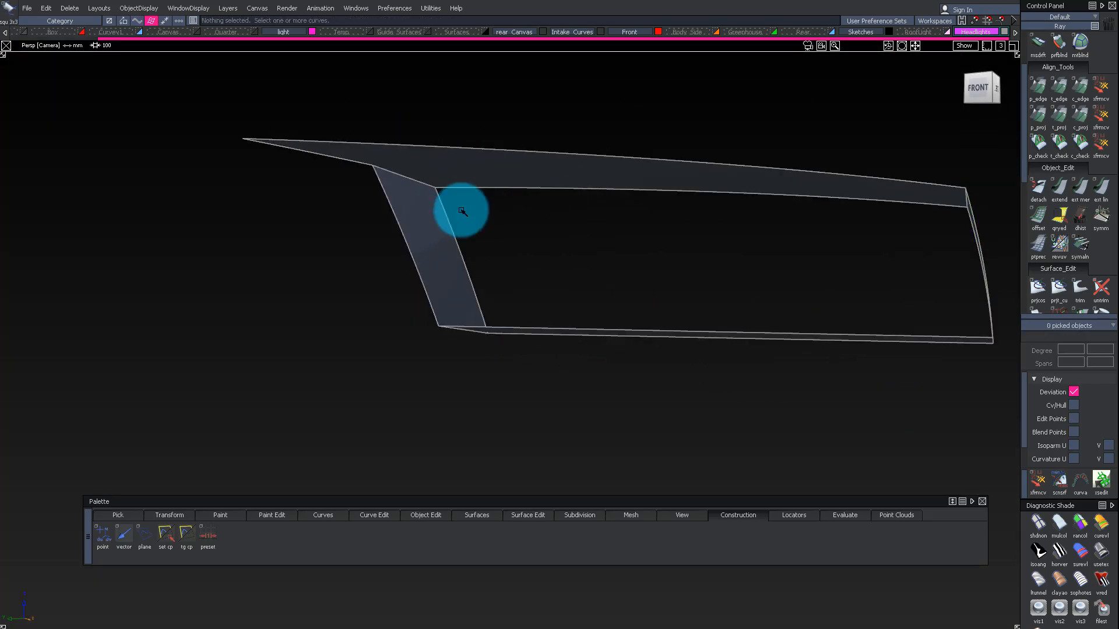
Step: Build a degree 3 square surface across the rear edges of the headlight recess to close its back
left_click(630, 292)
left_click_drag(593, 251, 716, 253, "alt+shift")
left_click(755, 285)
left_click_drag(754, 285, 513, 274, "alt+shift")
left_click(1074, 405)
left_click_drag(780, 253, 625, 345, "ctrl+shift")
left_click_drag(625, 345, 693, 326, "ctrl+shift")
left_click(738, 272)
left_click_drag(737, 271, 484, 280, "alt+shift")
left_click_drag(497, 130, 368, 305, "ctrl+shift")
left_click(508, 309)
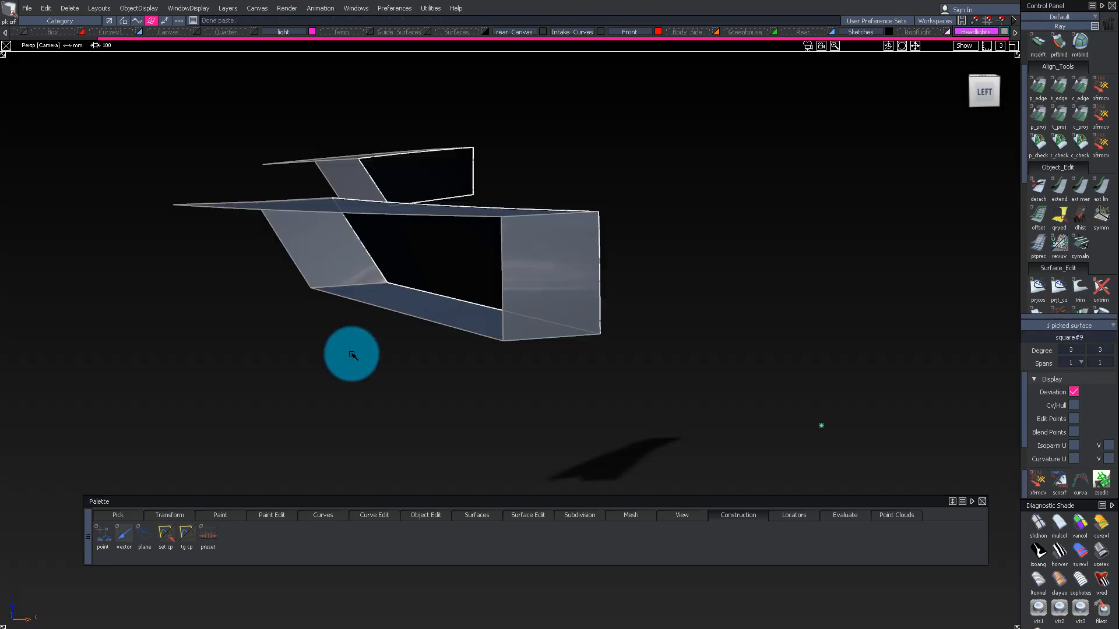
Step: Extend the headlight back panel about 14 mm outward beyond the surrounding recess surfaces
left_click_drag(191, 371, 423, 338, "alt+shift")
left_click(421, 345)
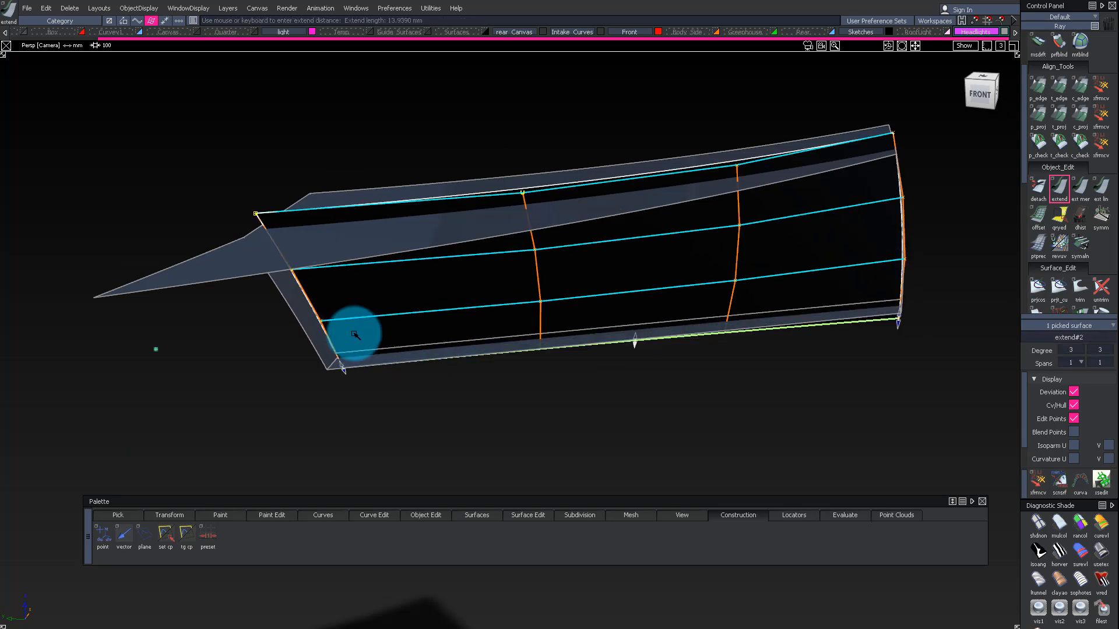
left_click_drag(775, 215, 886, 272, "alt+shift")
left_click(888, 272)
left_click_drag(733, 230, 716, 245, "ctrl+shift")
Step: Isolate the headlight back panel surfaces and delete the duplicate one
mouse_move(837, 153)
left_mouse_down("alt+shift")
mouse_move(305, 289)
mouse_move(142, 302)
mouse_move(267, 367)
mouse_move(911, 267)
mouse_move(688, 184)
left_mouse_up("alt+shift")
left_click_drag(680, 181, 666, 270, "ctrl+shift")
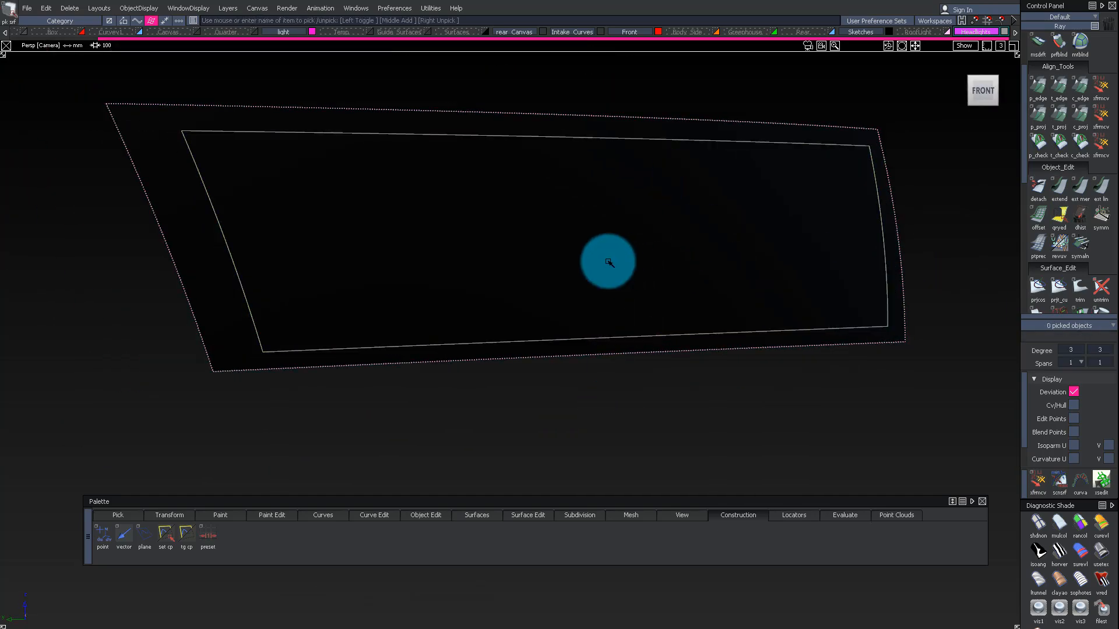
left_click(554, 118)
key("Delete")
key("Return")
key("ctrl+h")
Step: Show the whole front end and examine the closed headlight recess from several angles
left_click_drag(624, 191, 636, 408, "ctrl+shift")
mouse_move(638, 402)
left_mouse_down("alt+shift")
mouse_move(702, 154)
mouse_move(475, 239)
left_mouse_up("alt+shift")
left_click(982, 91, "alt+shift")
mouse_move(804, 175)
right_mouse_down("alt+shift")
mouse_move(533, 270)
mouse_move(433, 282)
right_mouse_up("alt+shift")
middle_click_drag(433, 282, 607, 255, "alt+shift")
left_click_drag(607, 255, 681, 268, "alt+shift")
right_click_drag(682, 268, 769, 262, "alt+shift")
mouse_move(769, 262)
left_mouse_down("alt+shift")
mouse_move(809, 312)
mouse_move(512, 425)
mouse_move(482, 287)
mouse_move(459, 282)
mouse_move(906, 289)
mouse_move(889, 289)
left_mouse_up("alt+shift")
right_click_drag(635, 283, 717, 290, "alt+shift")
middle_click_drag(717, 290, 649, 278, "alt+shift")
right_click_drag(745, 200, 564, 218, "alt+shift")
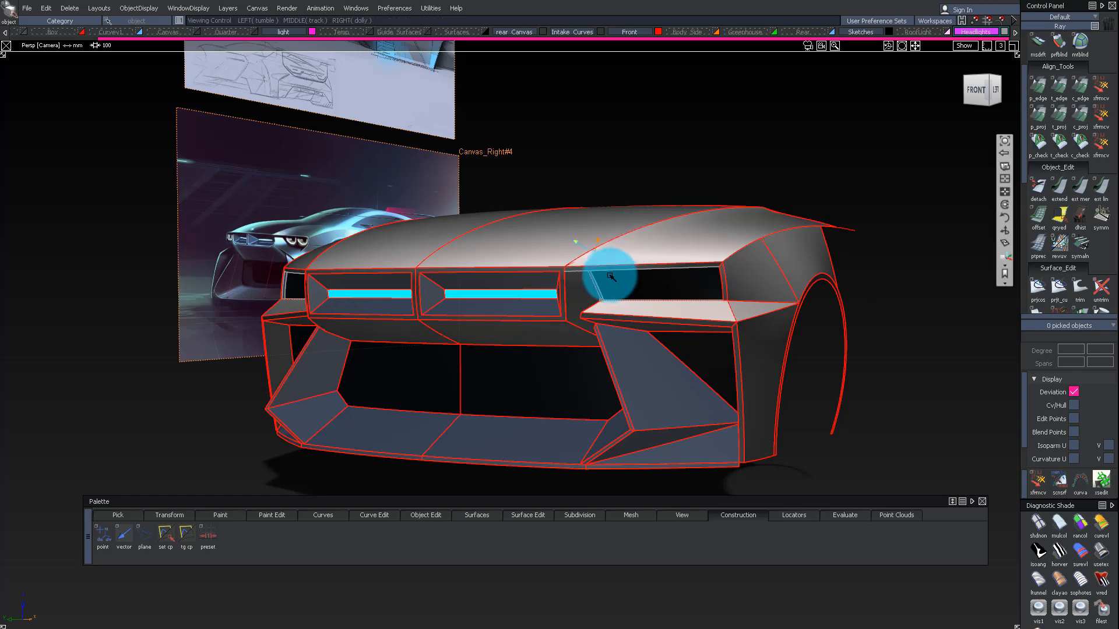
Step: Isolate the headlight back panel and insert isoparms near its inner and outer ends
right_click_drag(607, 277, 710, 260, "alt+shift")
left_click(662, 317)
left_click_drag(709, 260, 653, 315, "ctrl+shift")
right_click_drag(669, 299, 692, 308, "ctrl+shift")
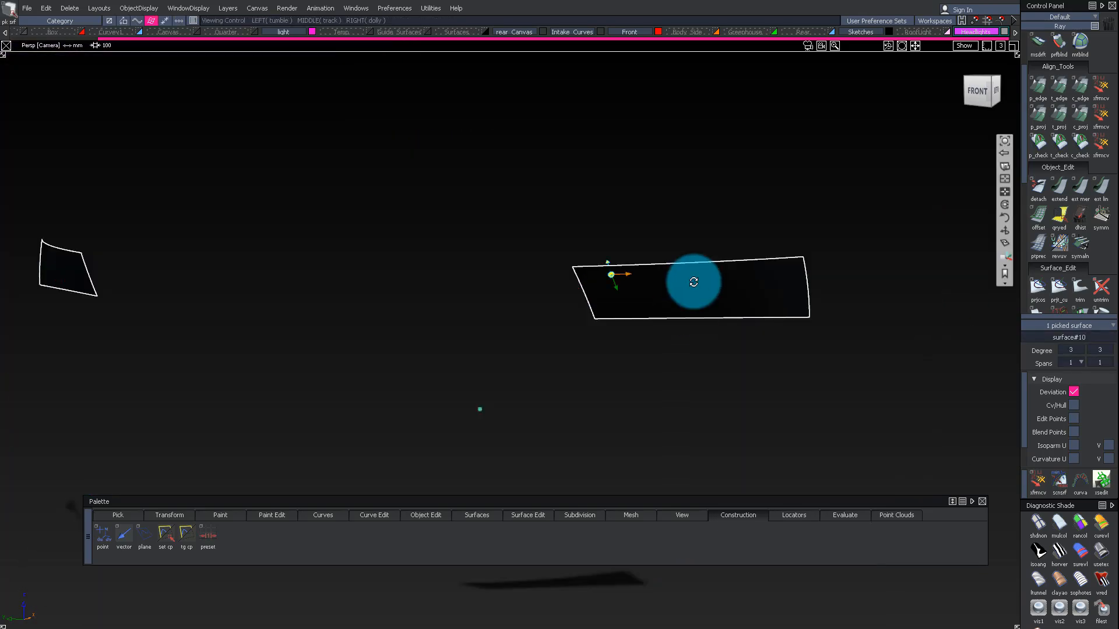
left_click_drag(692, 307, 676, 320, "alt+shift")
middle_click_drag(676, 319, 616, 329, "ctrl+shift")
left_click_drag(589, 312, 599, 305)
right_click_drag(599, 305, 747, 314, "alt+shift")
left_click_drag(747, 315, 758, 314, "alt+shift")
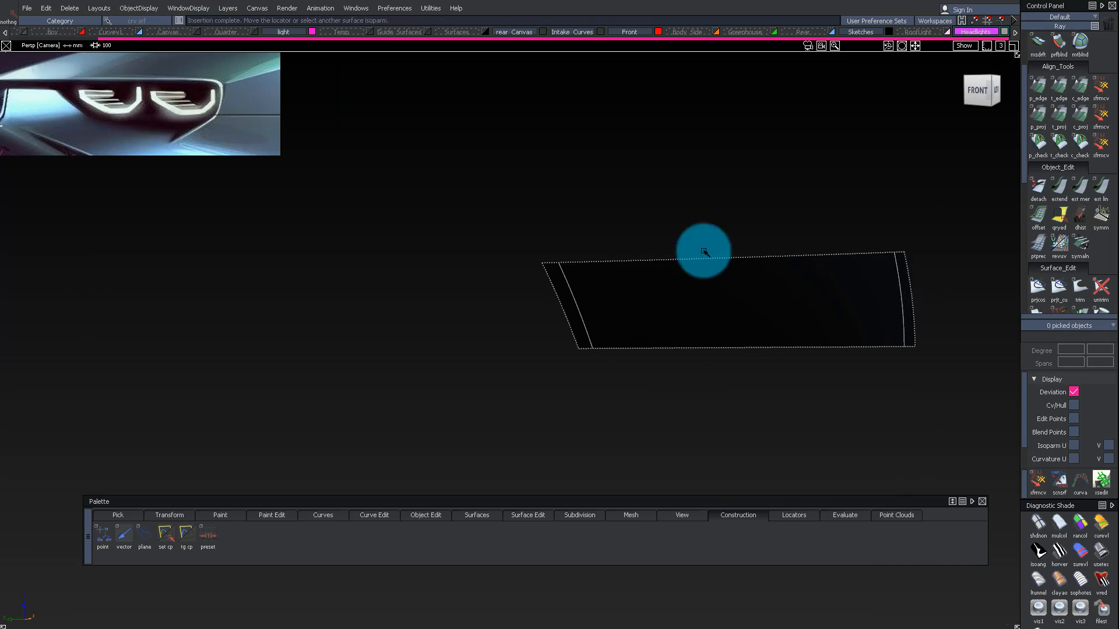
Step: Insert a middle isoparm at parameter 0.51 on the headlight back panel and show the surrounding model again
left_click_drag(703, 251, 704, 250, "ctrl+shift")
right_click_drag(636, 303, 570, 312, "alt+shift")
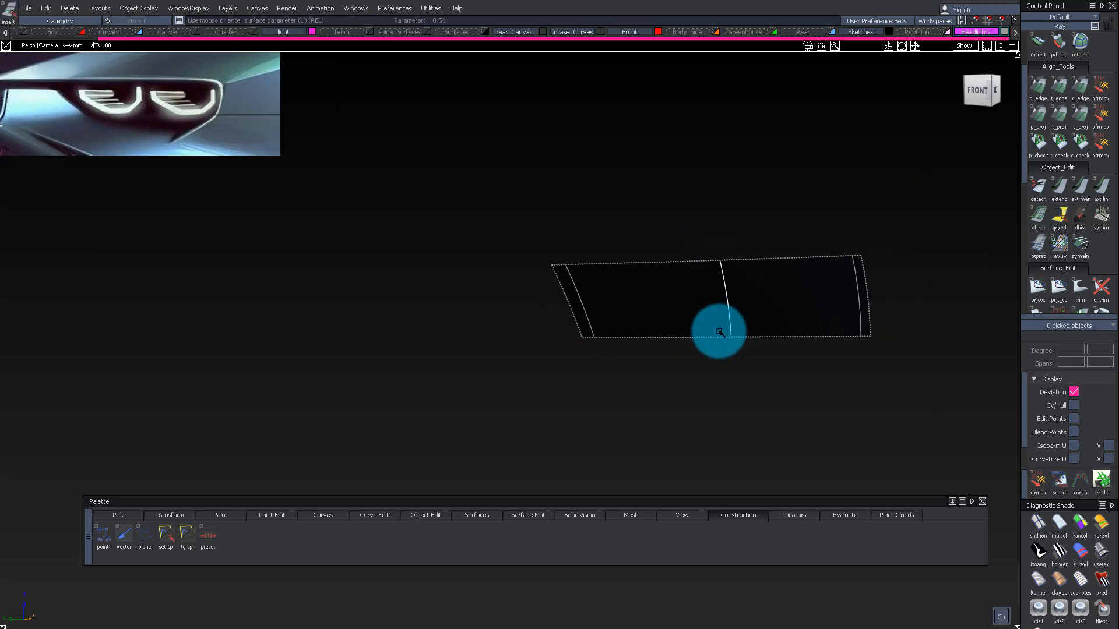
left_click_drag(733, 323, 709, 277, "alt+shift")
left_click(980, 91)
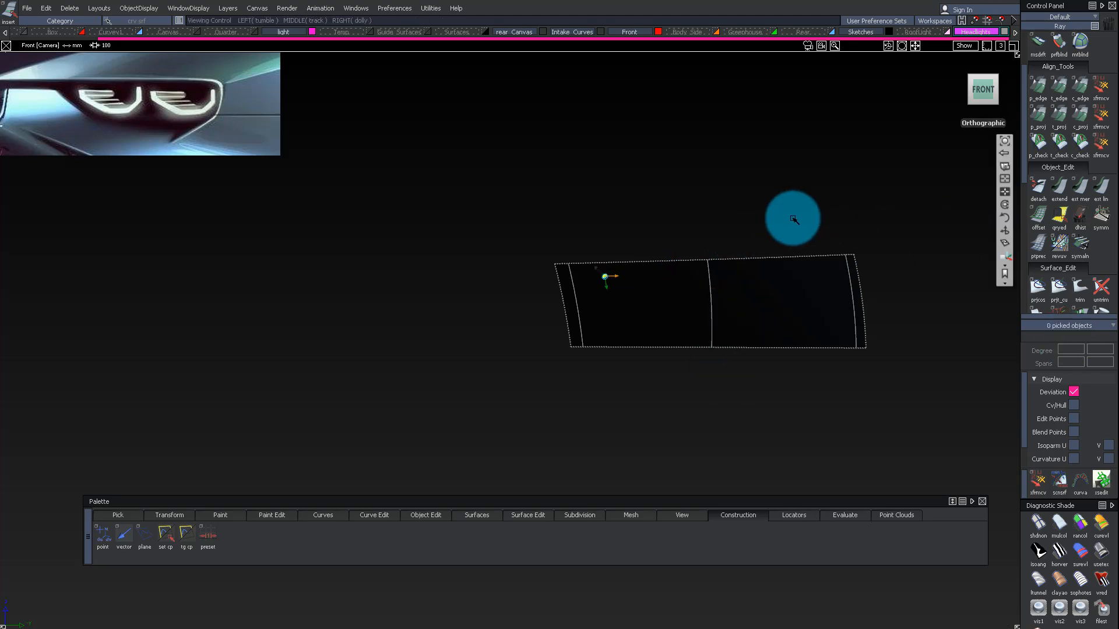
left_click_drag(765, 231, 689, 327, "alt+shift")
key("alt+f")
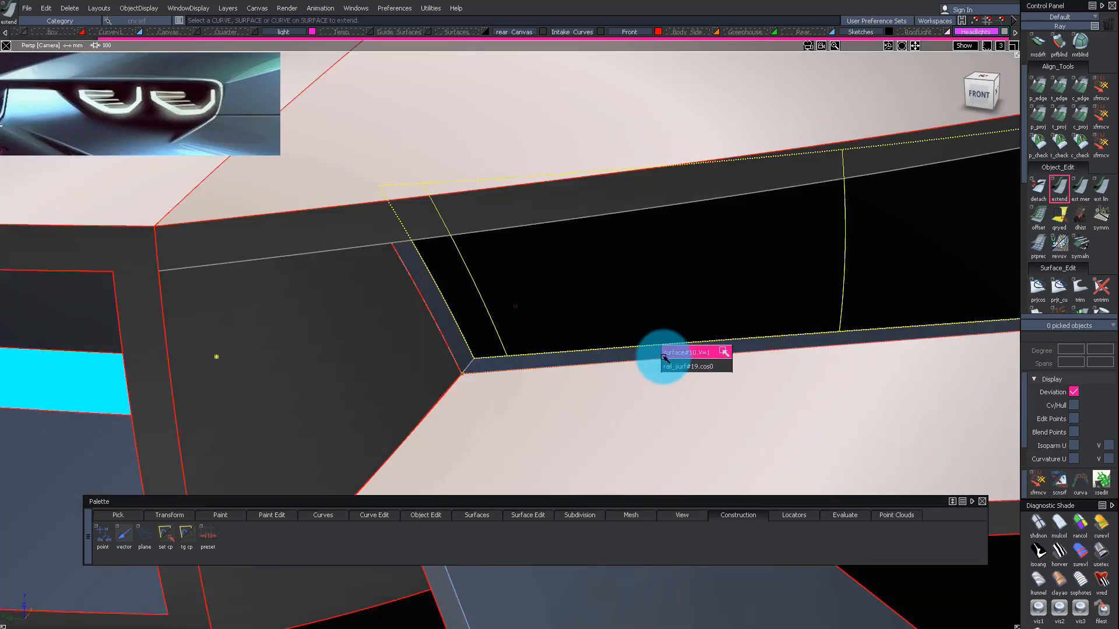
Step: Insert a lengthwise isoparm near the lower edge of the headlight back panel
left_click(666, 360)
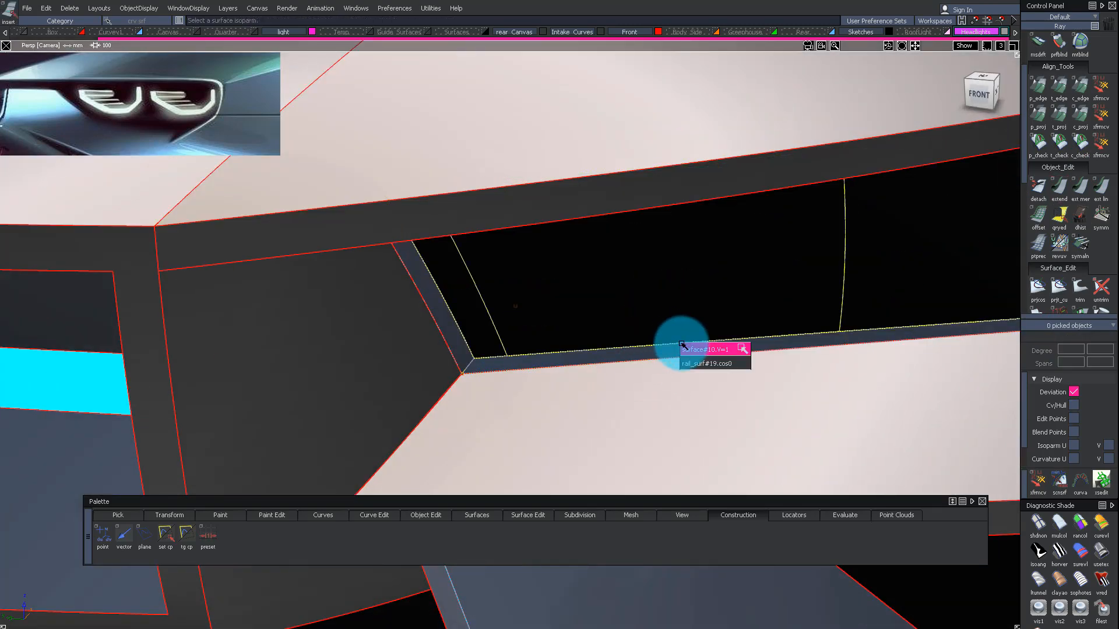
left_click_drag(681, 270, 683, 298)
right_click_drag(685, 315, 591, 329, "alt+shift")
left_click_drag(591, 329, 659, 341, "alt+shift")
right_click_drag(659, 341, 595, 354, "alt+shift")
left_click_drag(595, 354, 501, 355, "alt+shift")
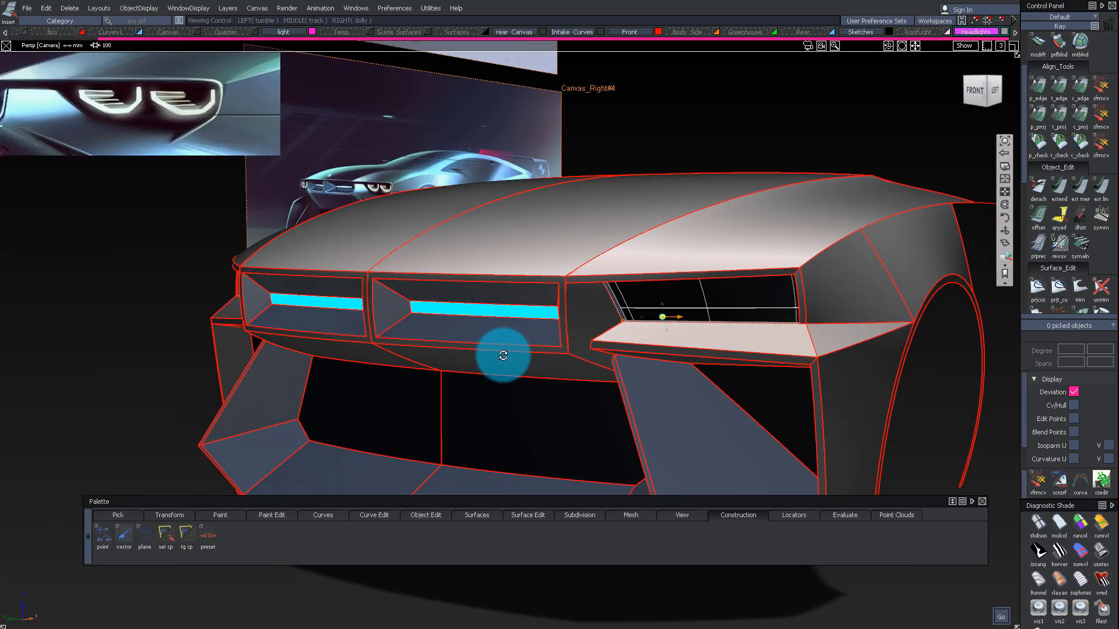
right_click_drag(501, 355, 542, 350, "alt+shift")
left_click_drag(542, 350, 555, 344, "alt+shift")
left_click_drag(659, 301, 659, 307)
right_click_drag(661, 308, 580, 325, "alt+shift")
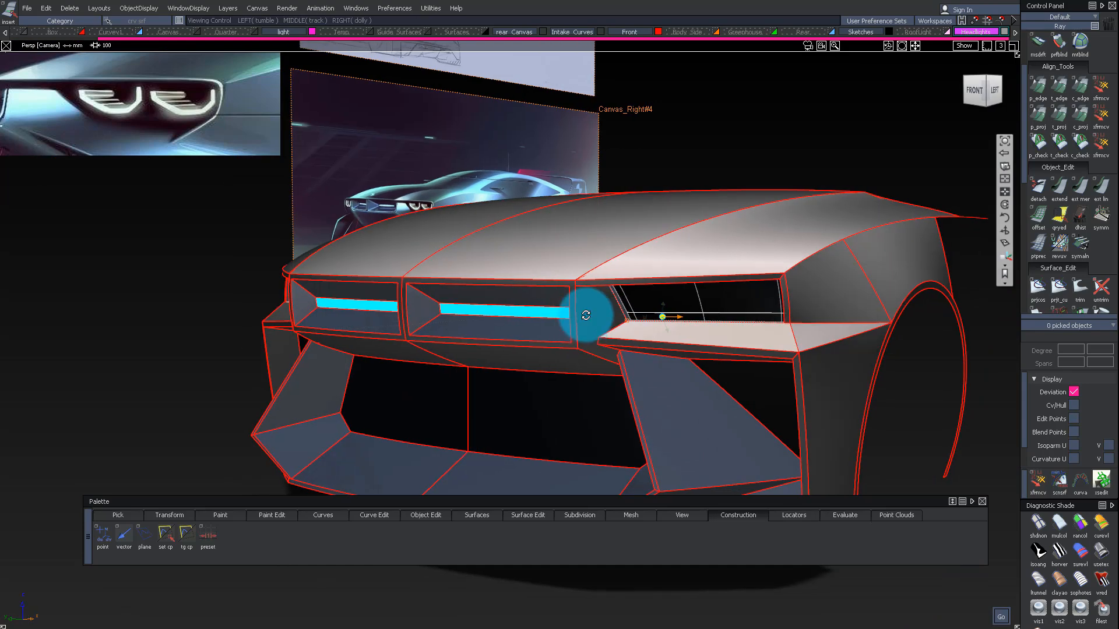
Step: Examine the front end and its headlight recess against the surrounding reference images from several angles
left_click_drag(579, 325, 635, 298, "alt+shift")
right_click_drag(666, 409, 580, 180, "alt+shift")
left_click_drag(580, 180, 561, 324, "alt+shift")
right_click_drag(562, 324, 381, 261, "alt+shift")
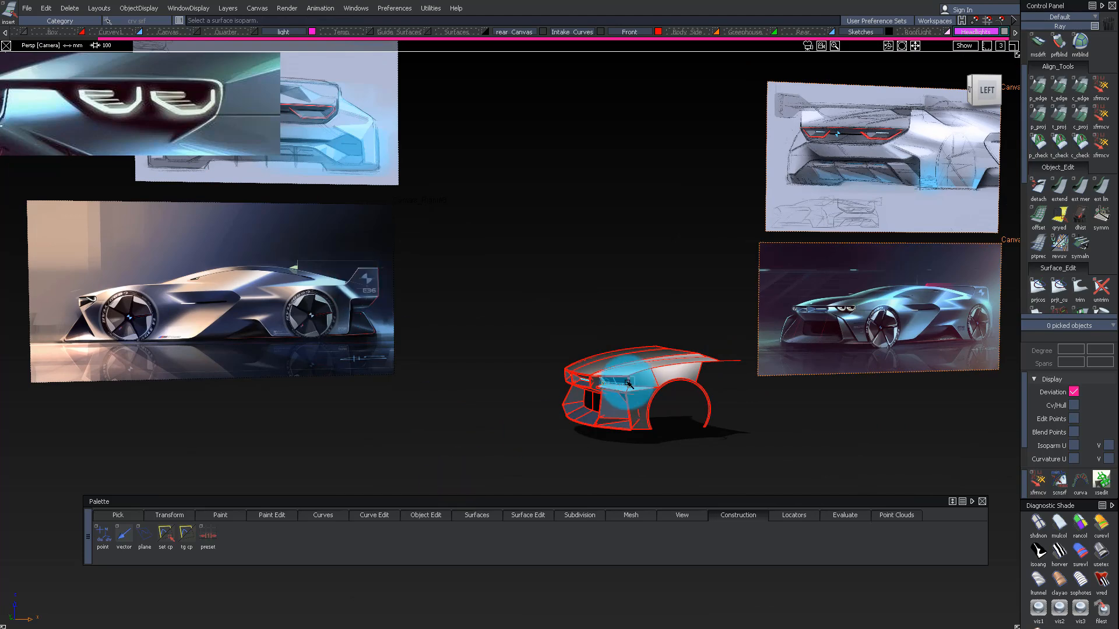
right_click_drag(636, 379, 711, 387, "alt+shift")
left_click_drag(712, 387, 633, 373, "alt+shift")
middle_click_drag(632, 373, 617, 222, "alt+shift")
right_click_drag(617, 222, 956, 216, "alt+shift")
left_click_drag(956, 217, 736, 240, "alt+shift")
Step: Isolate the headlight back panel surface by hiding everything else
left_click_drag(737, 239, 713, 315, "ctrl+shift")
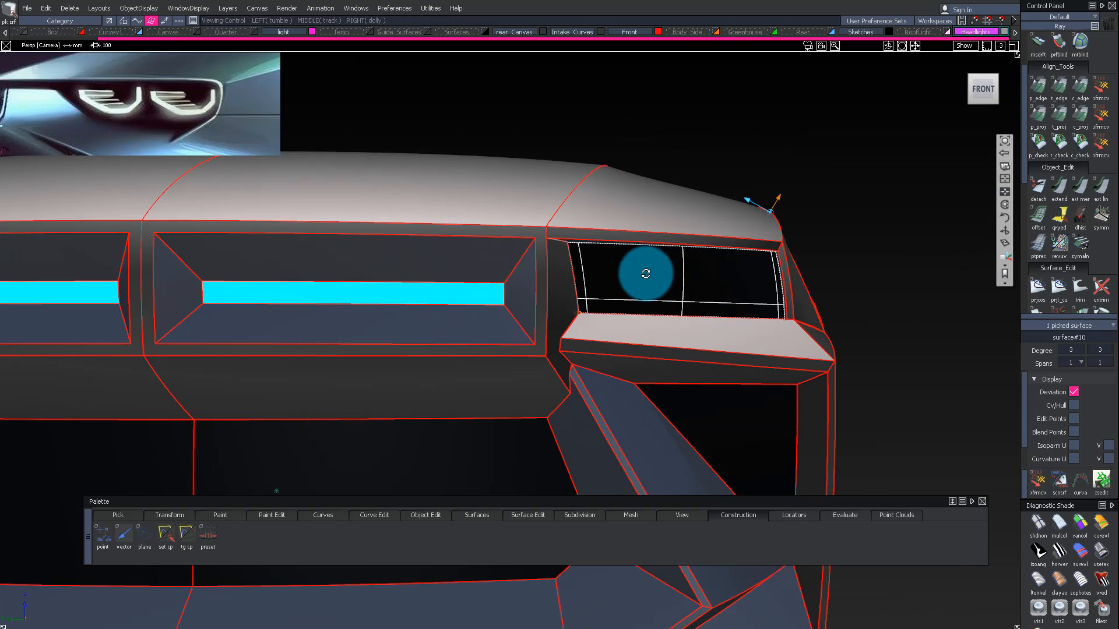
left_click_drag(661, 268, 630, 245, "alt+shift")
right_click_drag(630, 245, 662, 287, "alt+shift")
left_click_drag(662, 287, 669, 333, "alt+shift")
key("alt+h")
right_click_drag(696, 279, 757, 349, "alt+shift")
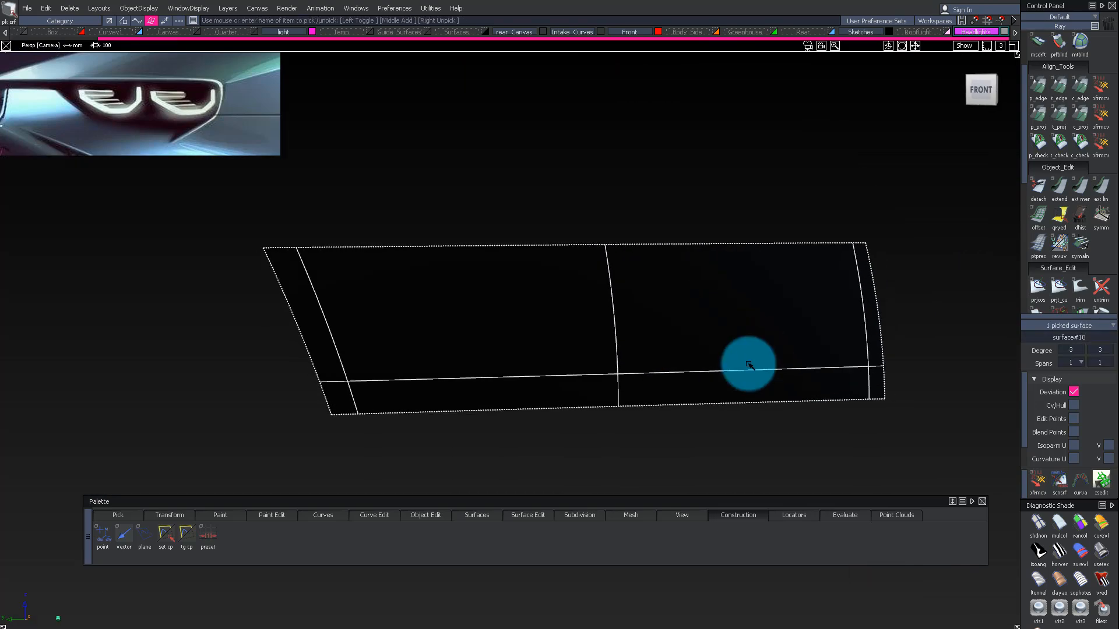
Step: Offset the panel's middle curve to both sides with Tubular Offset at radius 15, and delete the original middle curve
scroll(1074, 187, "down", 3)
left_click(1080, 216)
middle_click_drag(717, 295, 855, 289, "alt+shift")
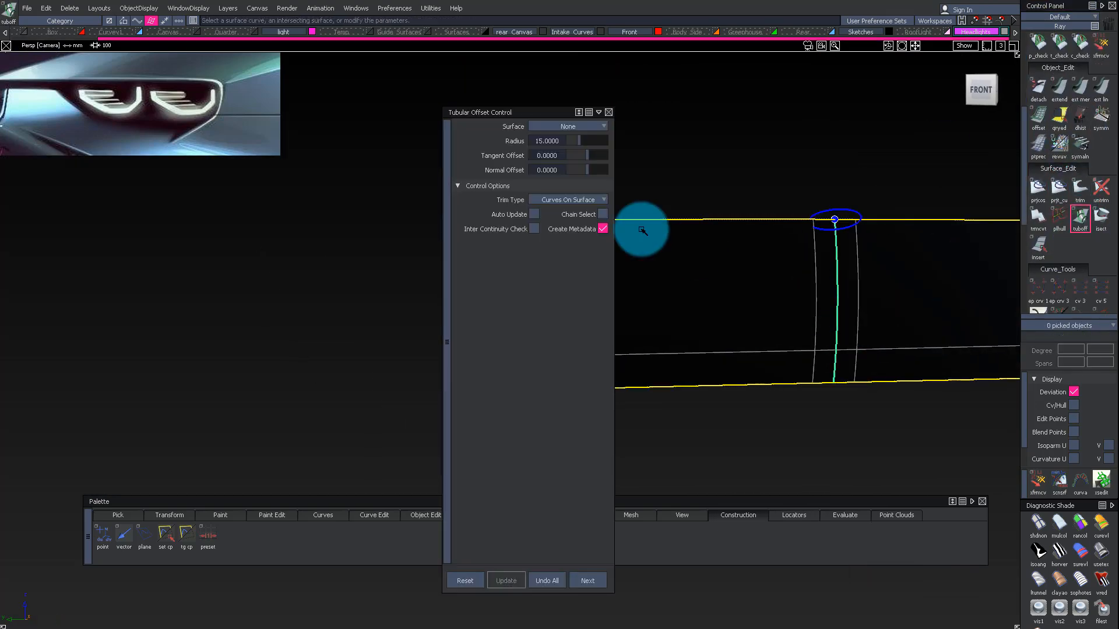
left_click(609, 112)
right_click_drag(858, 330, 891, 362, "alt+shift")
left_click_drag(857, 332, 829, 349, "ctrl+shift")
left_click(849, 309)
key("Delete")
key("Return")
Step: Insert a lengthwise isoparm at parameter 0.33 and draw a diagonal line from its inner intersection down to the lower isoparm
right_click_drag(864, 318, 727, 293, "alt+shift")
left_click_drag(728, 294, 531, 304, "alt+shift")
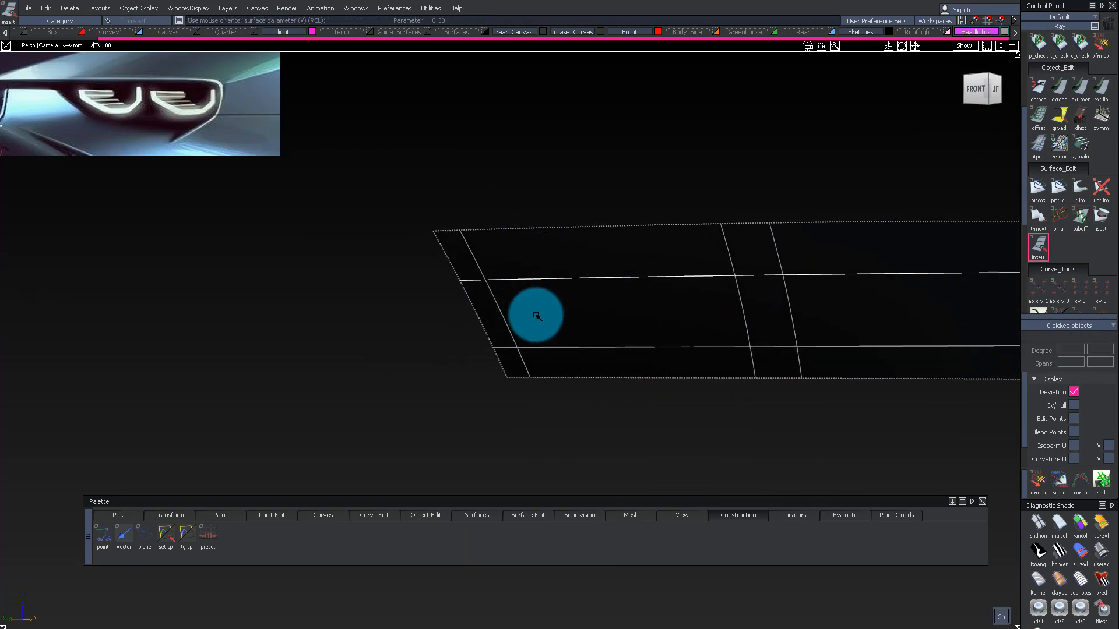
middle_click_drag(515, 315, 339, 295, "alt+shift")
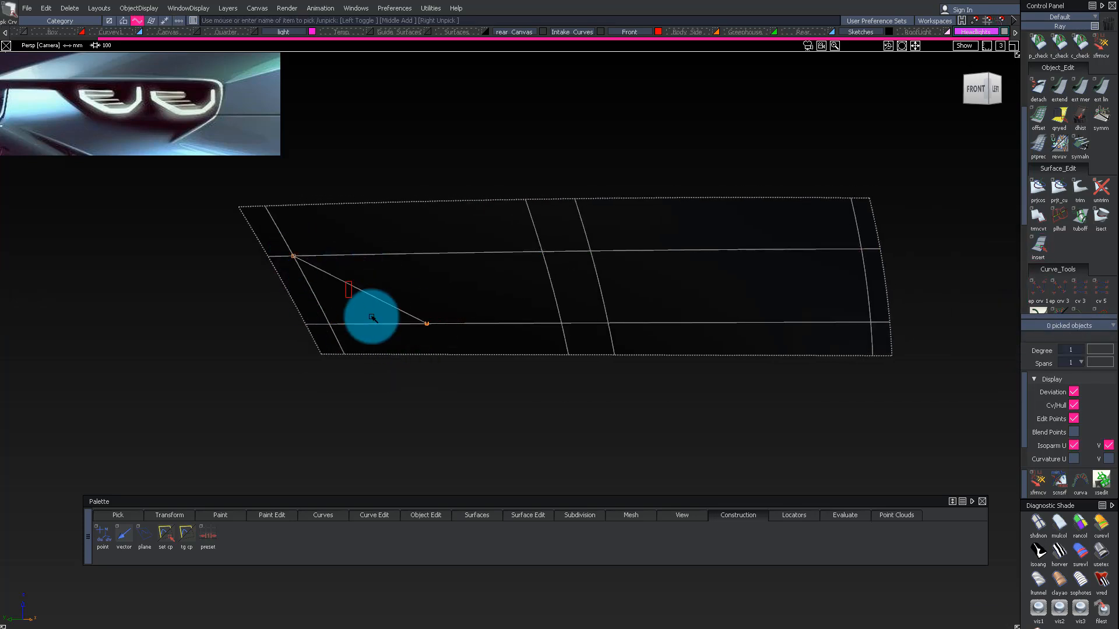
Step: Copy the diagonal line and place the copy at the second headlight section's upper inner intersection
key("ctrl+c")
key("ctrl+v")
middle_click_drag(368, 316, 363, 288, "ctrl+shift")
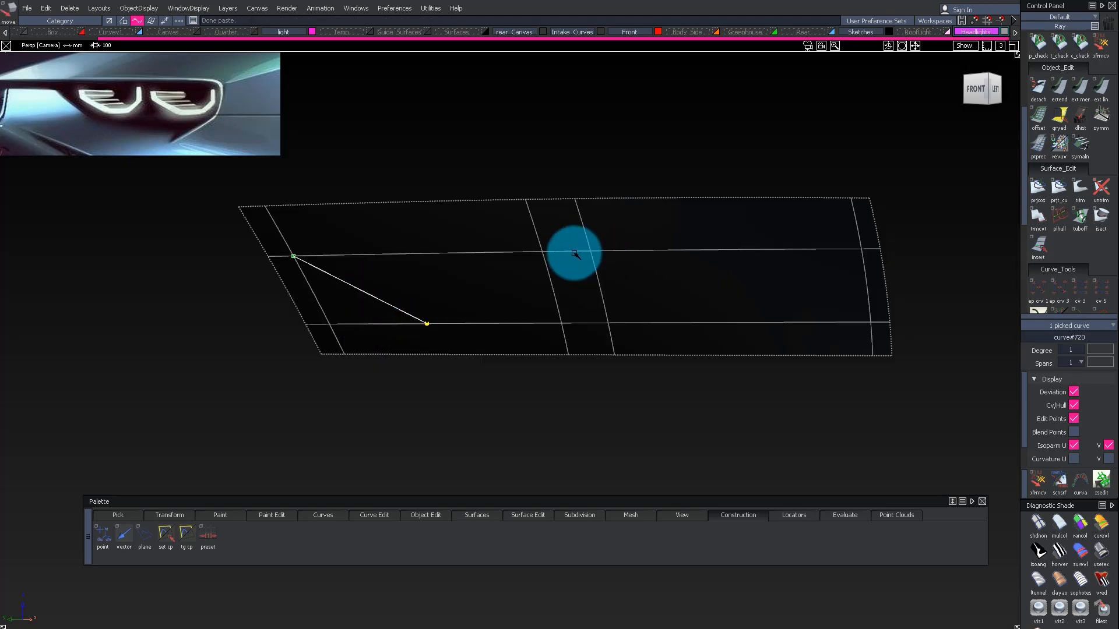
left_click(977, 90)
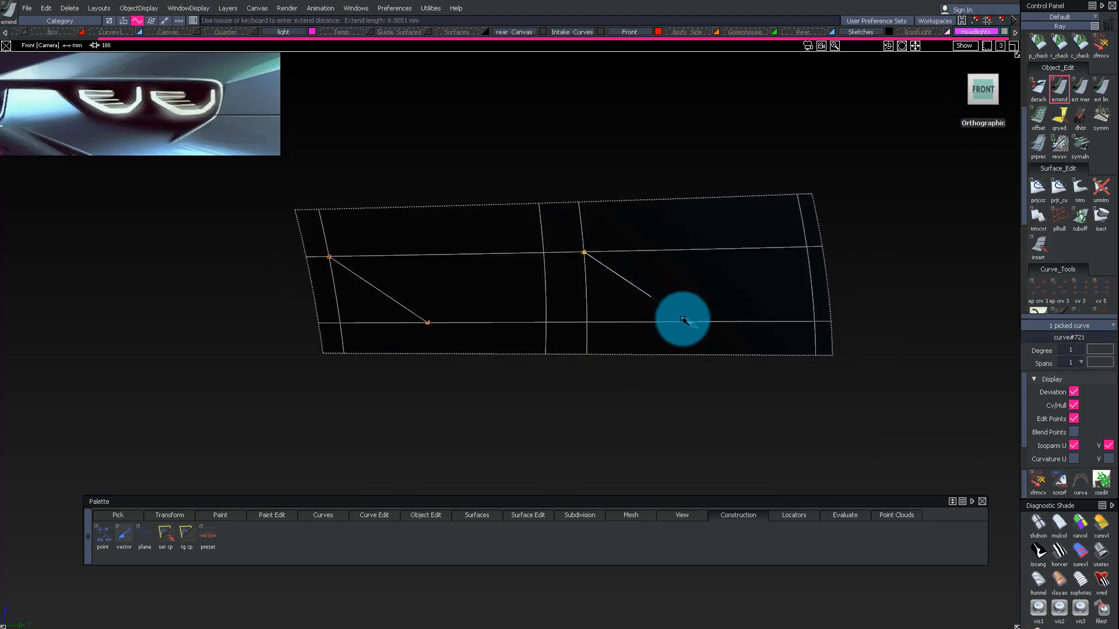
Step: Extend the copied diagonal past the lower isoparm and delete the upper lengthwise isoparm
right_click_drag(598, 281, 470, 343, "alt+shift")
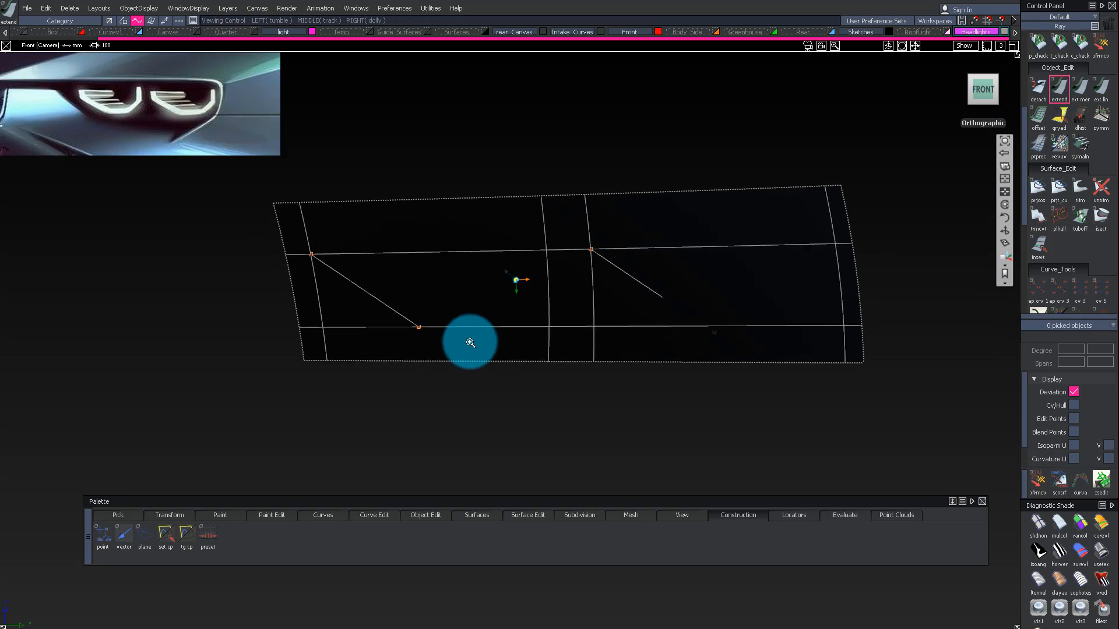
left_click(734, 251)
left_click_drag(618, 278, 659, 305)
left_click_drag(328, 285, 367, 277)
key("Delete")
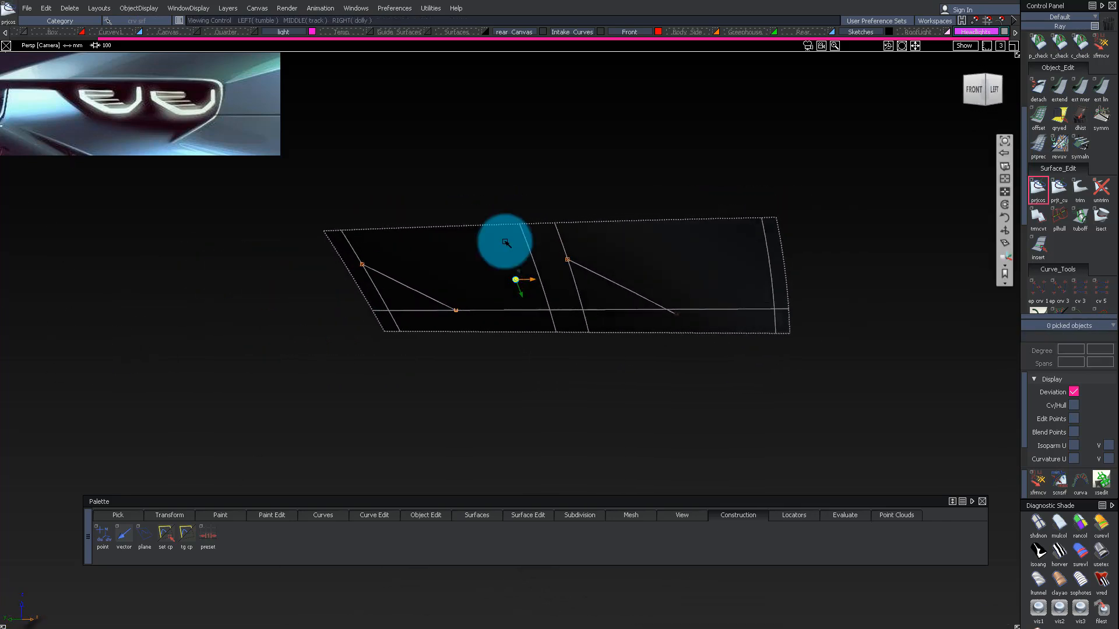
Step: Project both diagonal lines onto the back panel in the front view and delete the original lines
left_click(979, 91)
left_click(577, 276)
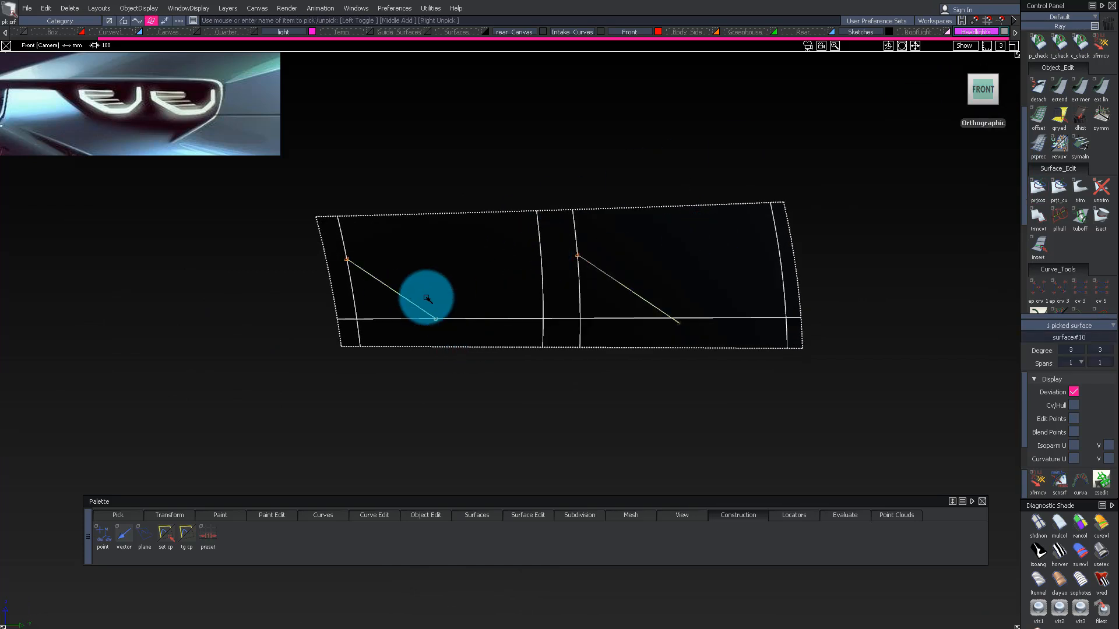
left_click_drag(501, 311, 431, 272, "ctrl+shift")
left_click_drag(311, 206, 676, 436)
key("Delete")
Step: Detach the lower lengthwise curve at the first diagonal's lower end and delete its inner segment
right_click_drag(357, 269, 456, 282, "alt+shift")
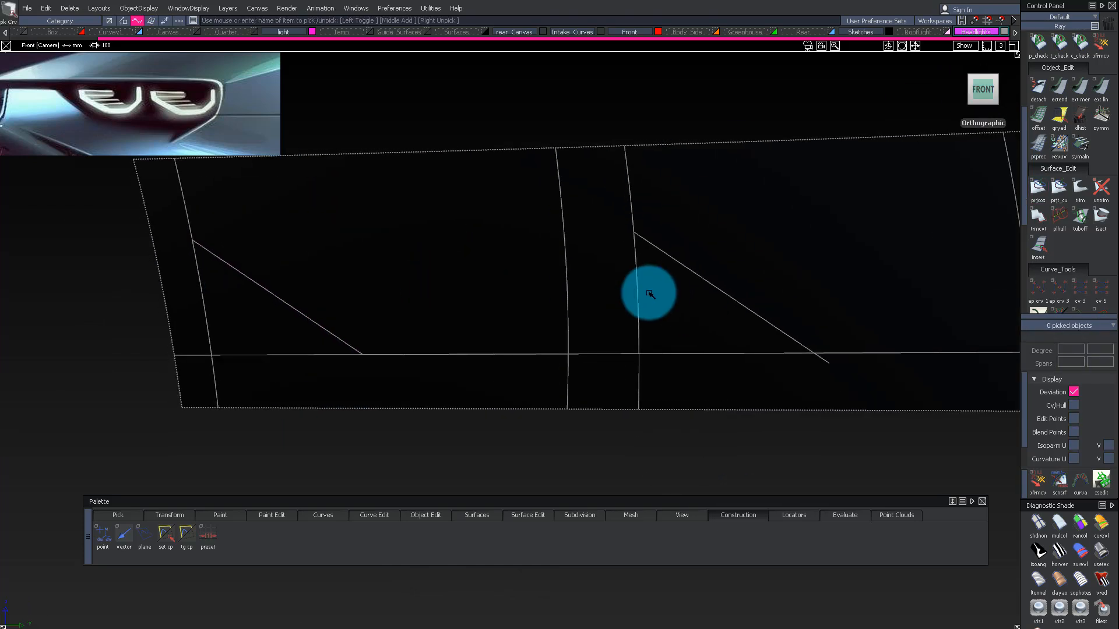
right_click_drag(637, 290, 634, 247, "ctrl+shift")
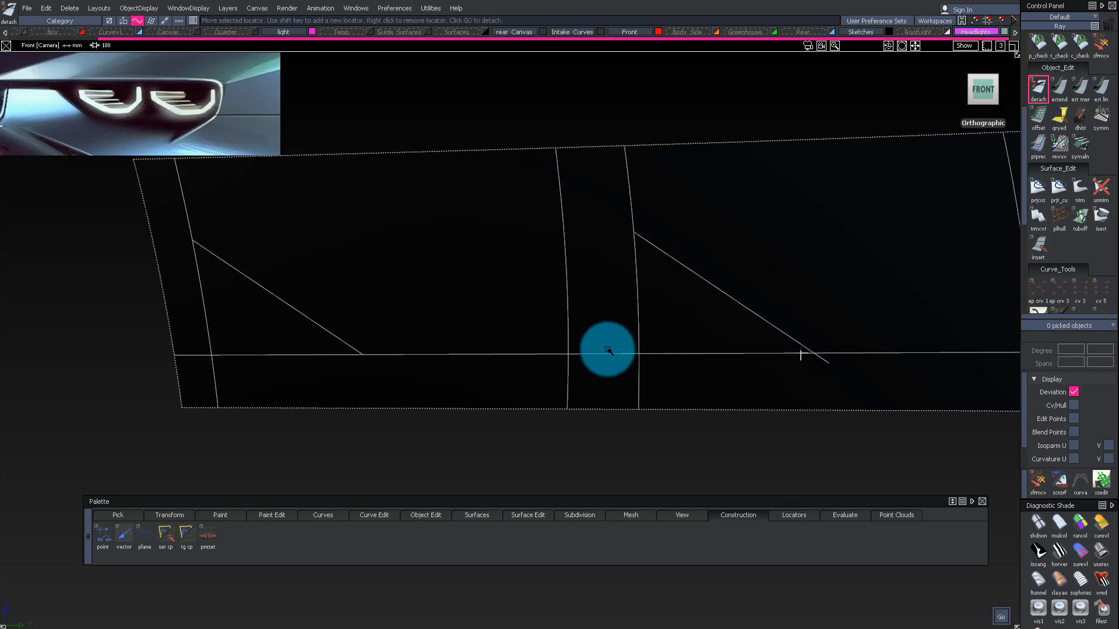
left_click_drag(598, 354, 330, 356)
key("space")
left_click_drag(334, 392, 259, 345, "ctrl+shift")
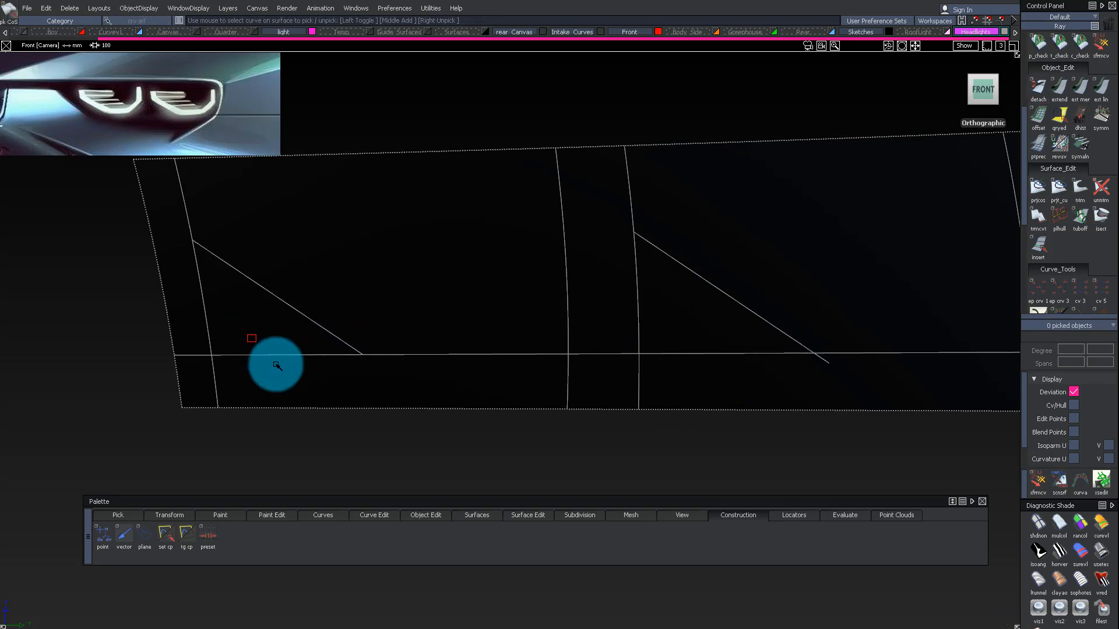
left_click(245, 354)
key("Delete")
Step: Detach the first profile's inner upright curve near the diagonal's upper end and delete the part below
right_click_drag(210, 326, 207, 277, "ctrl+shift")
left_click_drag(198, 278, 208, 273)
key("space")
left_click_drag(278, 389, 228, 355, "ctrl+shift")
left_click(212, 361)
key("Delete")
Step: Adjust the curve ends with Extend so they meet at both ends of the first profile's inner diagonal
right_click_drag(300, 381, 710, 380, "ctrl+shift")
left_click_drag(201, 248, 170, 232)
key("space")
left_click(342, 355)
left_click_drag(351, 356, 379, 377)
key("space")
Step: Delete the lower curve's segment between the two profiles and adjust the ends to meet at the second diagonal's lower corner
middle_click_drag(663, 324, 543, 315, "alt+shift")
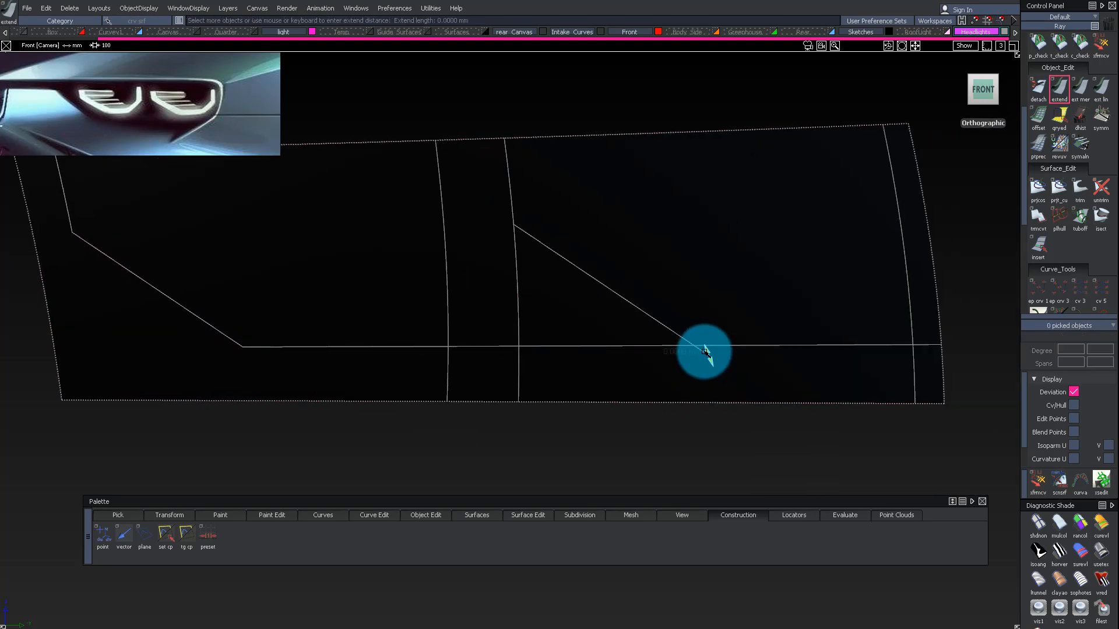
key("space")
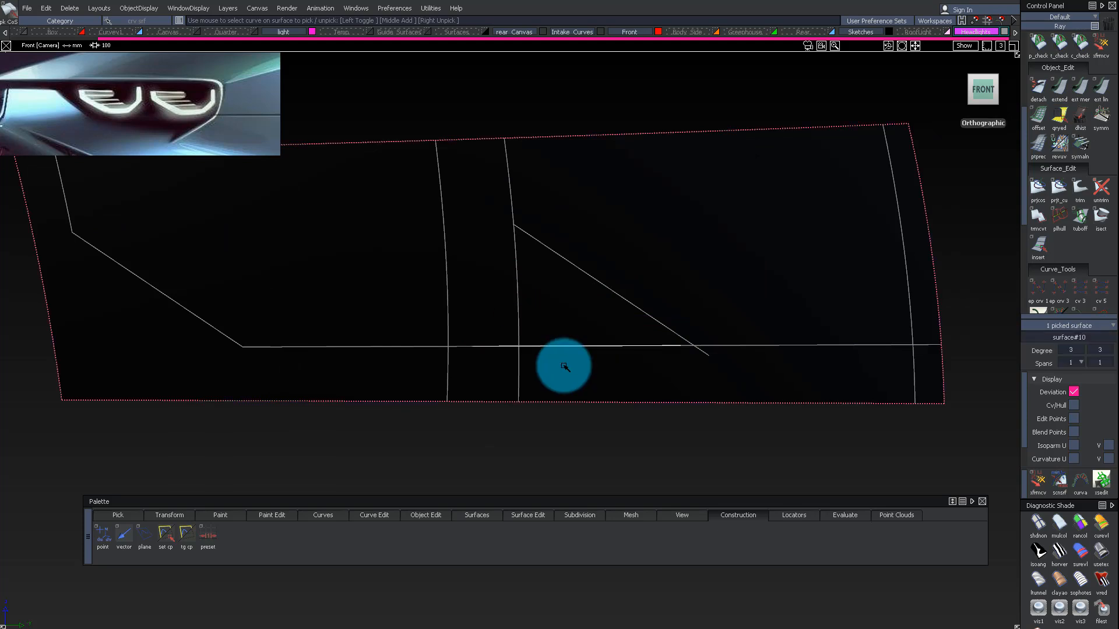
key("Delete")
left_click(684, 338)
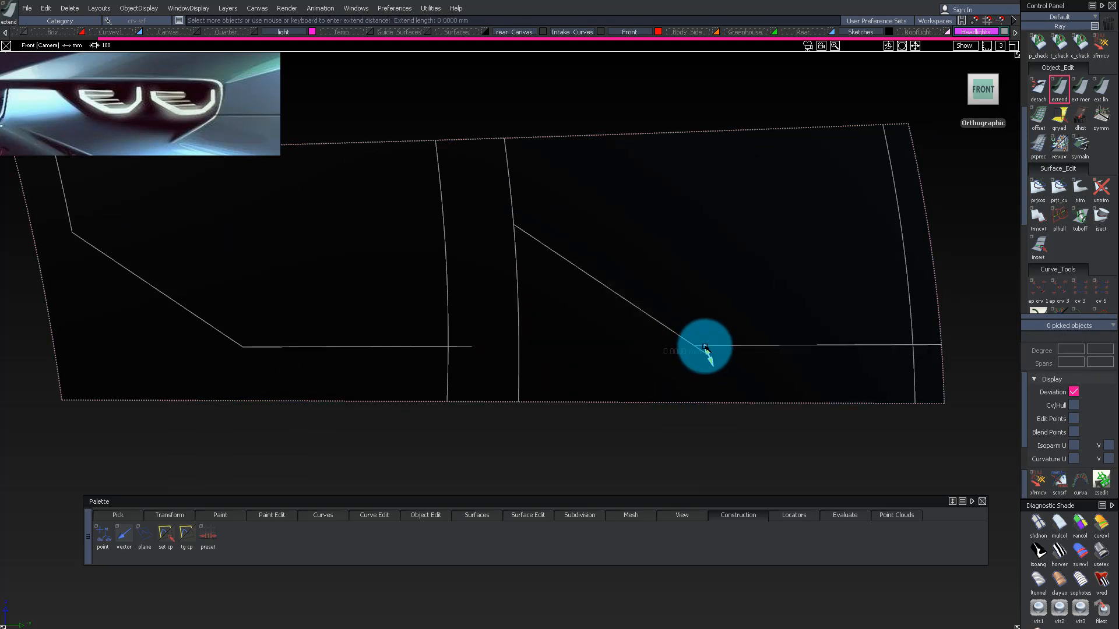
left_click_drag(711, 344, 683, 352)
Step: Insert a lengthwise guide isoparm above the lower curve and draw diagonal lines for both profiles' outer lower corners
left_click_drag(635, 372, 610, 261, "ctrl+shift")
middle_click_drag(400, 303, 480, 294, "alt+shift")
right_click_drag(480, 295, 496, 315, "alt+shift")
mouse_move(495, 315)
middle_mouse_down("alt+shift")
mouse_move(455, 310)
mouse_move(478, 309)
middle_mouse_up("alt+shift")
right_click_drag(456, 332, 450, 157, "ctrl+shift")
left_click_drag(447, 152, 496, 297)
left_click_drag(467, 347, 487, 291, "ctrl+shift")
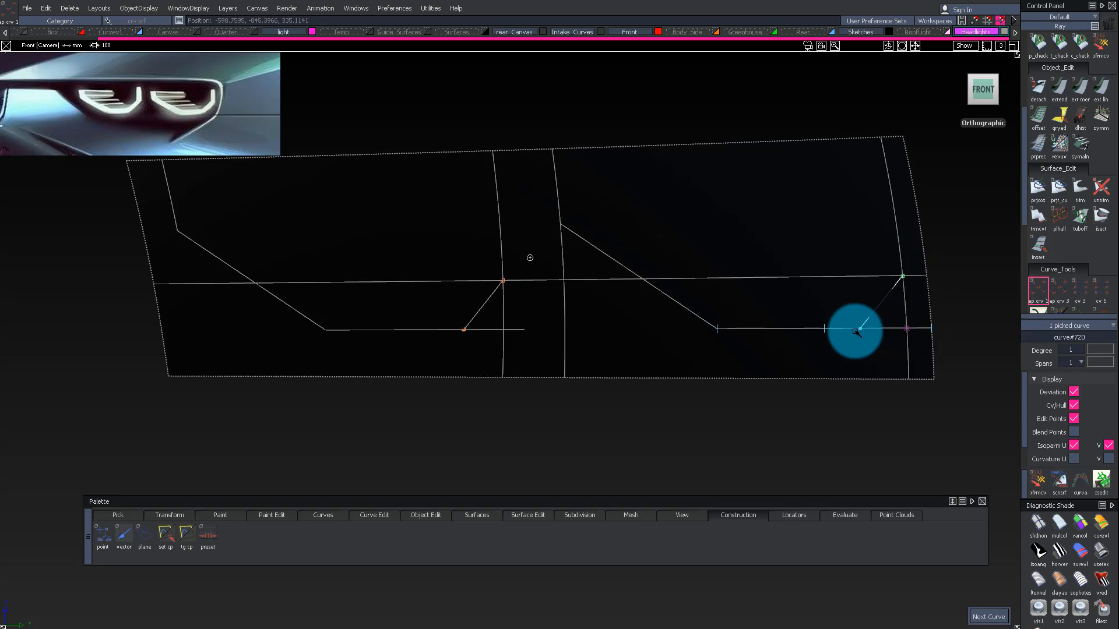
Step: Replace the first profile's outer diagonal with a copy of the second profile's diagonal, moved to the first profile's outer curve
left_click_drag(593, 315, 482, 315, "ctrl+shift")
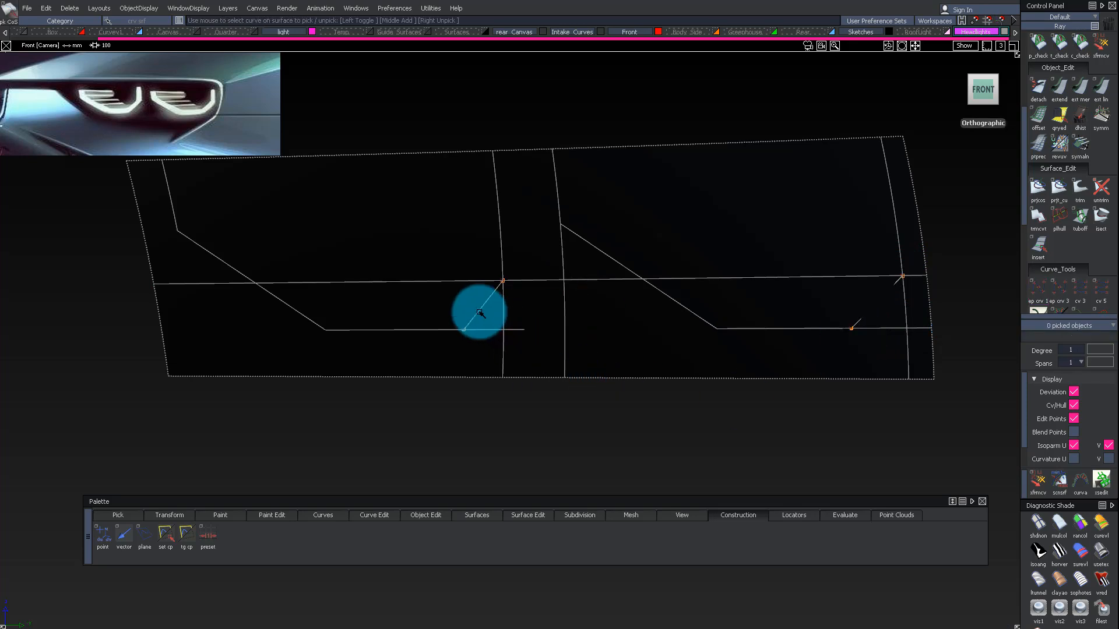
left_click(486, 314)
key("Delete")
left_click(843, 294)
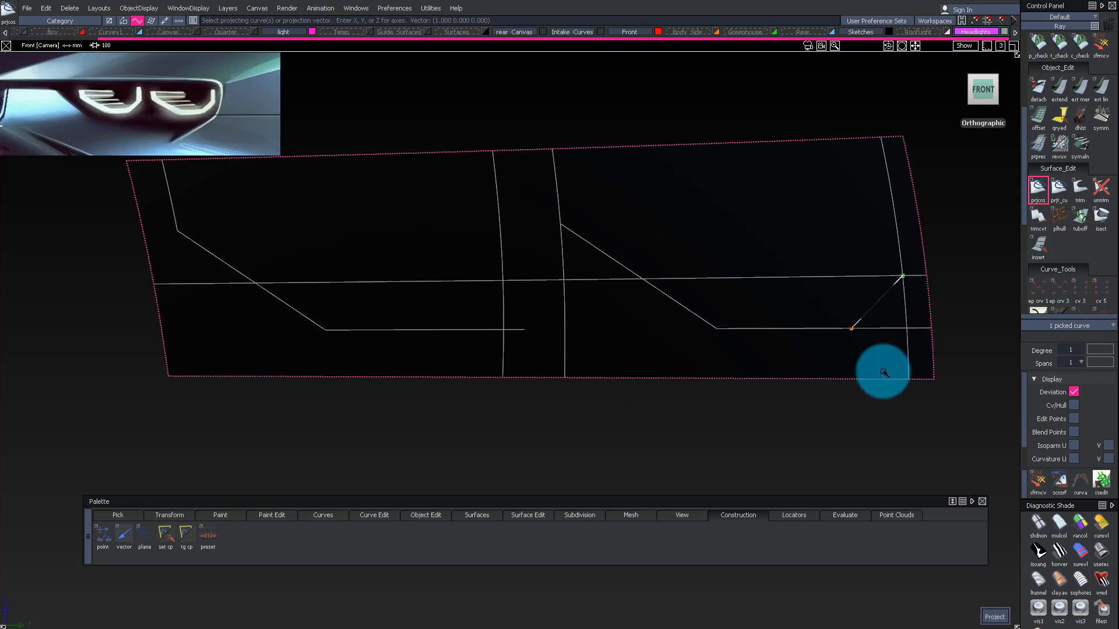
key("ctrl+v")
right_click_drag(865, 323, 867, 296, "ctrl+shift")
left_click_drag(513, 277, 519, 282, "ctrl+alt")
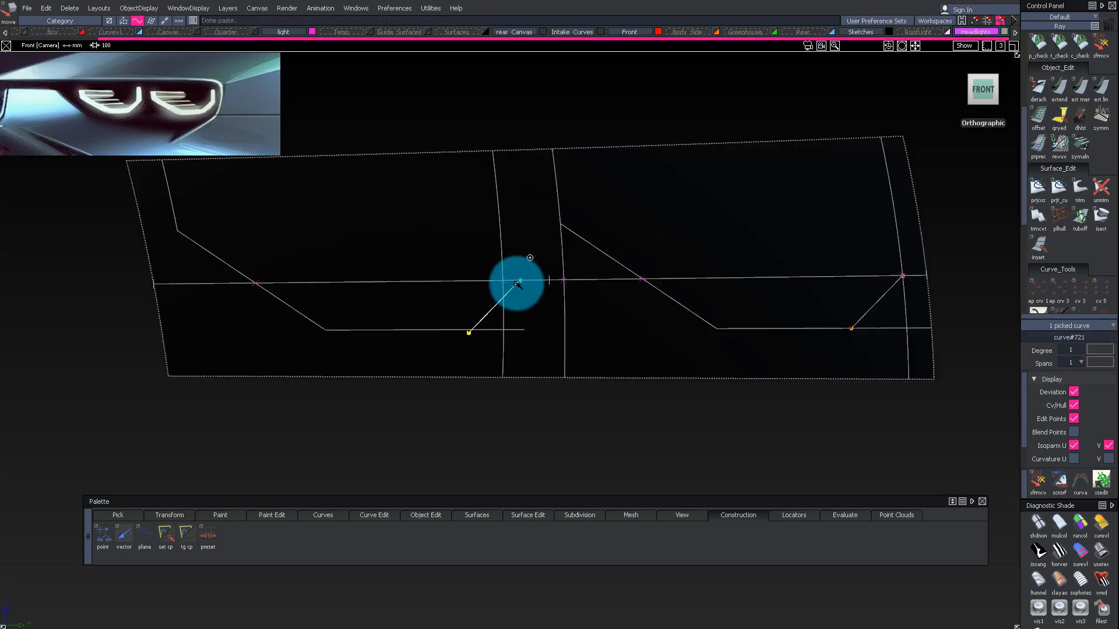
left_click_drag(469, 310, 470, 310, "ctrl+shift")
Step: Project the outer diagonals onto the panel and delete the guide isoparm and source lines
left_click_drag(529, 392, 539, 242, "ctrl+shift")
left_click_drag(895, 368, 799, 252, "ctrl+shift")
left_click(813, 280)
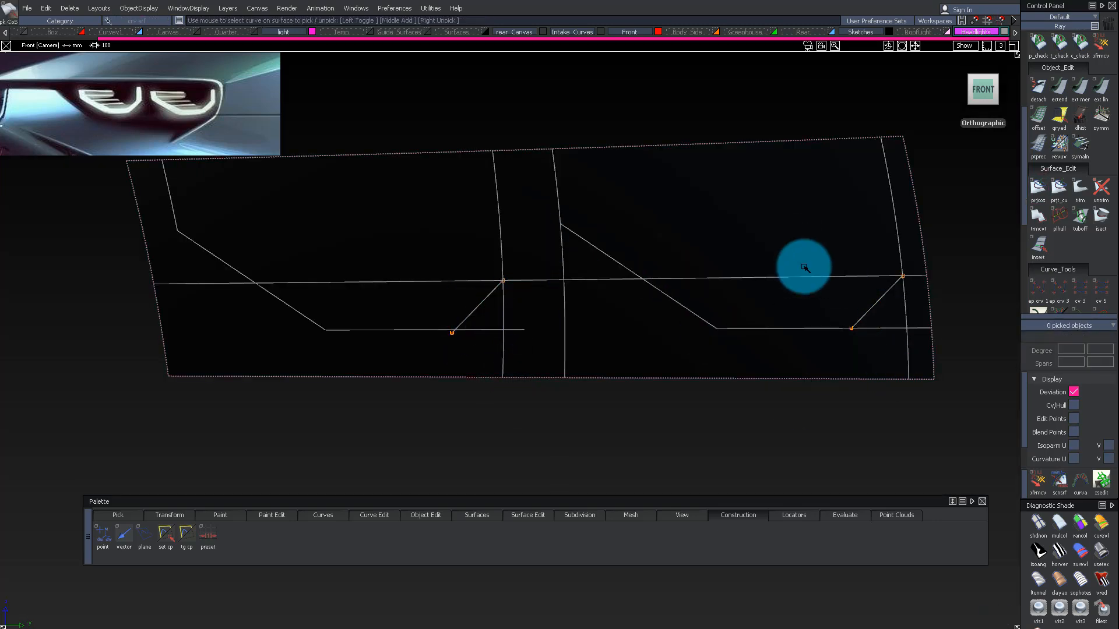
key("Delete")
left_click_drag(419, 297, 456, 318, "ctrl+shift")
left_click(463, 320)
left_click(878, 297)
middle_click_drag(794, 235, 785, 251, "ctrl+shift")
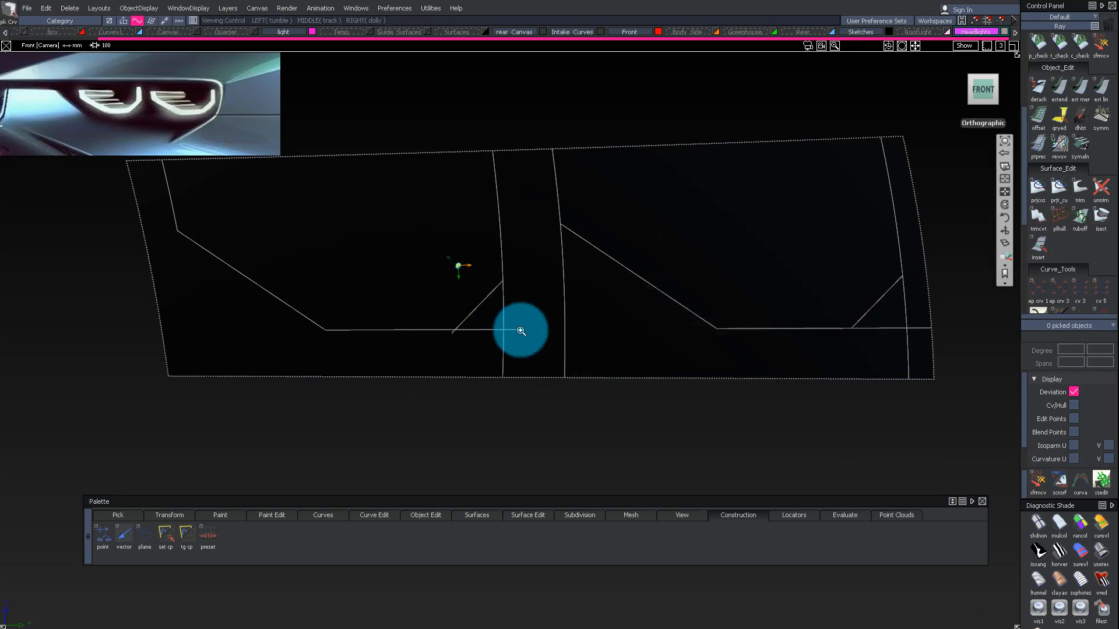
Step: Detach the first profile's lower and outer curves just beyond the outer diagonal and delete the leftover segments
right_click_drag(513, 330, 539, 345, "alt+shift")
left_click(520, 366)
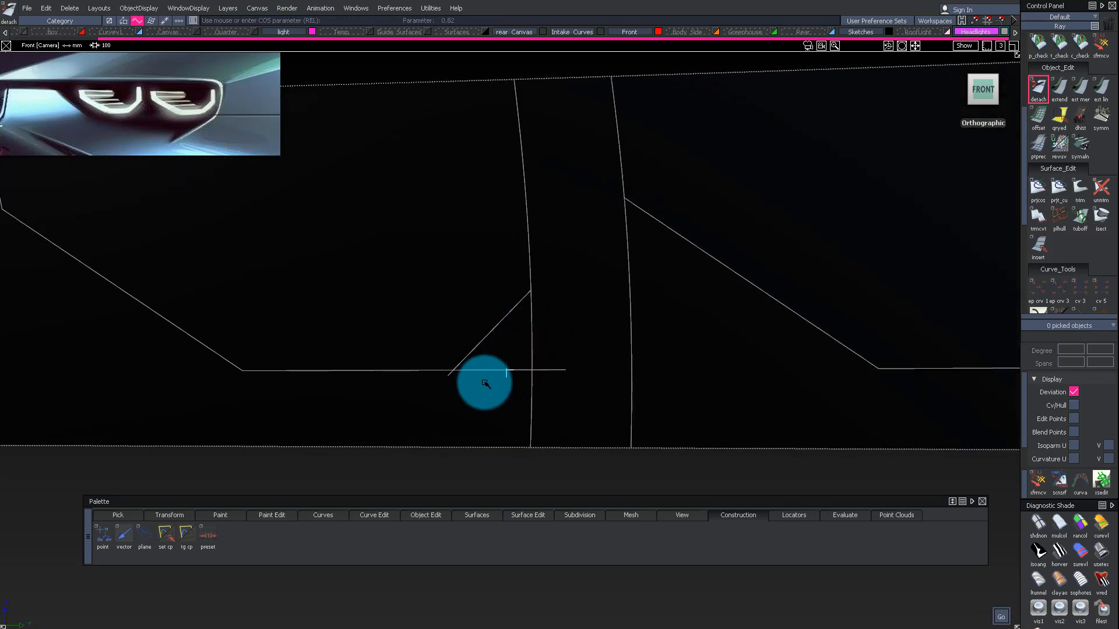
left_click_drag(548, 382, 596, 423, "ctrl+shift")
left_click_drag(568, 417, 512, 358)
key("Delete")
right_click_drag(632, 350, 592, 351, "alt+shift")
middle_click_drag(592, 351, 557, 374, "alt+shift")
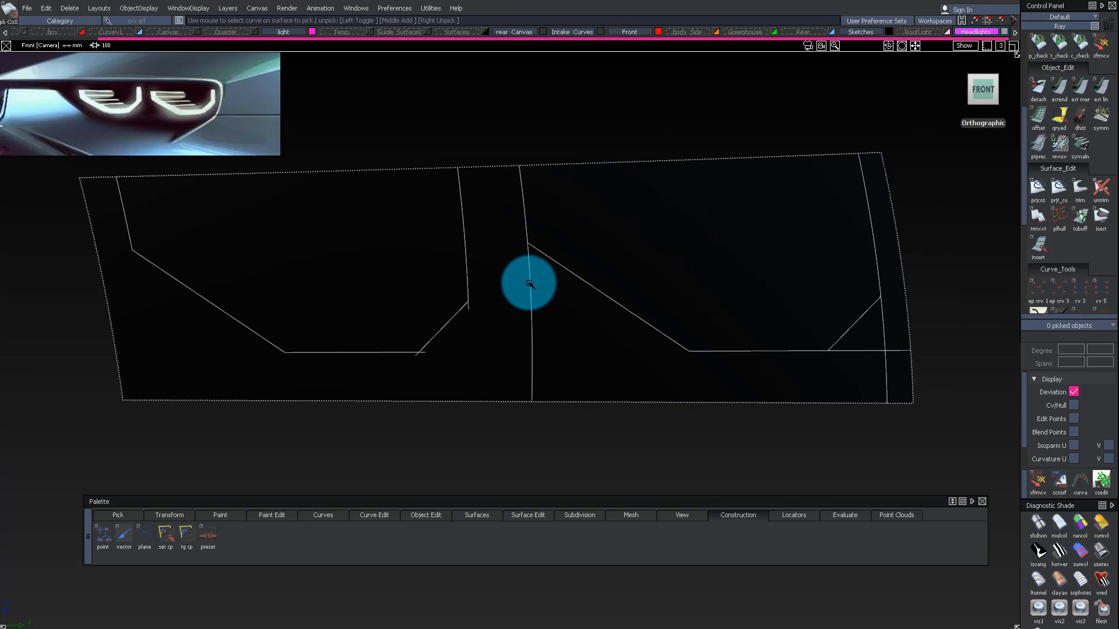
Step: Delete the part of the second profile's inner upright curve below its diagonal and fit the remaining end to the corner
left_click_drag(572, 346, 573, 348)
key("Delete")
left_click(528, 253)
right_click_drag(528, 253, 553, 290, "alt+shift")
middle_click_drag(554, 289, 614, 330, "alt+shift")
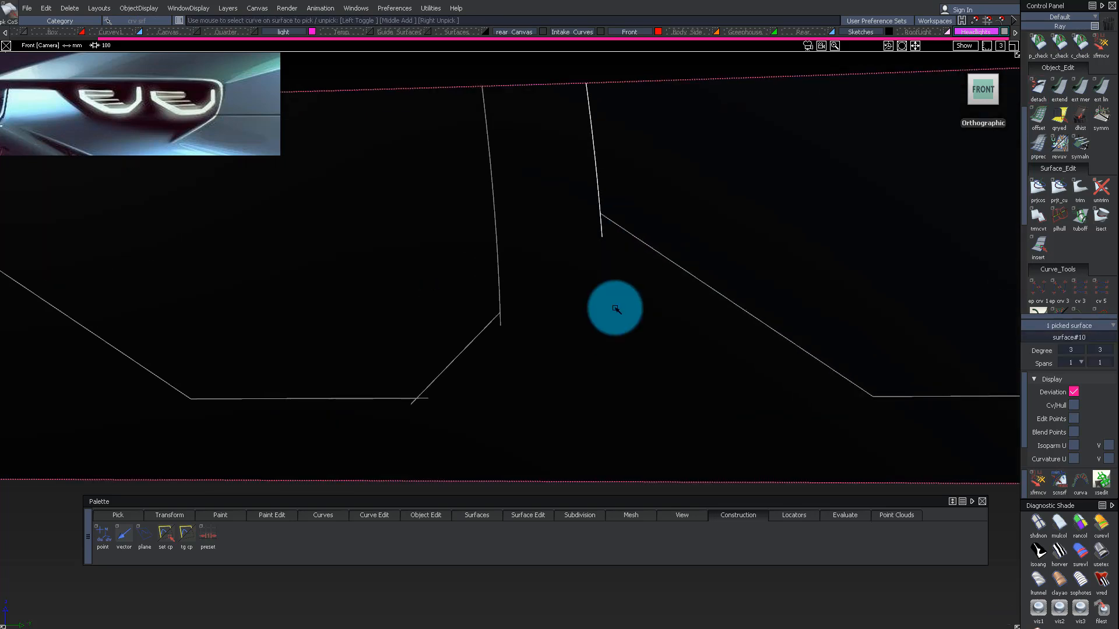
middle_click_drag(612, 207, 595, 223, "ctrl+shift")
left_click(817, 198)
Step: Detach the second profile's lower and outer curves just beyond the outer diagonal and delete the leftover segments
right_click_drag(817, 198, 715, 283, "alt+shift")
middle_click_drag(715, 283, 612, 309, "alt+shift")
left_click_drag(725, 378, 604, 318, "alt+shift")
right_click_drag(604, 318, 629, 300, "alt+shift")
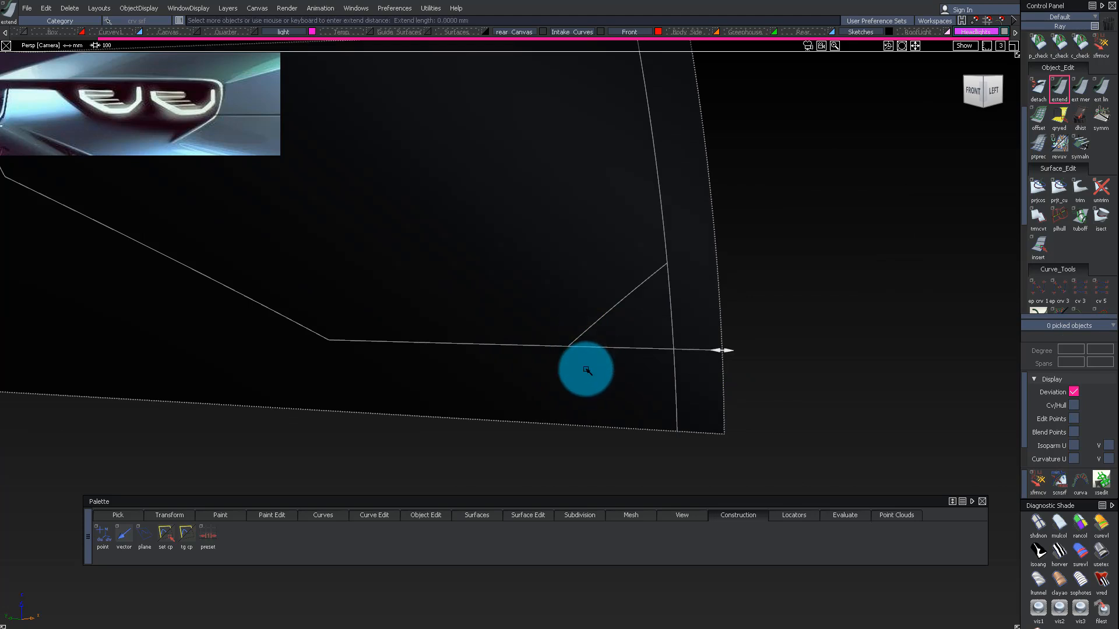
left_click_drag(574, 353, 579, 354)
left_click_drag(578, 353, 644, 379, "ctrl+shift")
left_click(622, 344)
key("Delete")
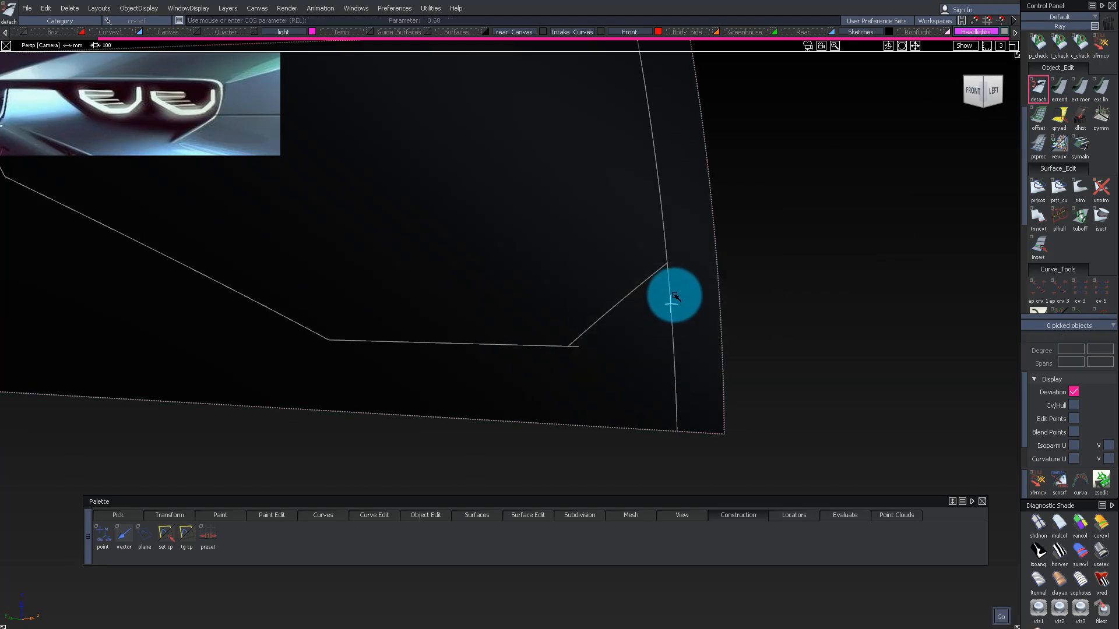
left_click(672, 304)
key("Delete")
Step: Snap the second profile's curve ends together at both outer diagonal corners with Extend
left_click(659, 271, "ctrl+alt")
left_click(569, 385)
left_click(577, 348)
left_click(577, 333, "ctrl+alt")
left_click(524, 383)
Step: Snap the first profile's curve ends together at its outer diagonal corners with Extend
right_click_drag(576, 200, 557, 218, "alt+shift")
left_click_drag(558, 217, 586, 222, "alt+shift")
left_click(471, 324, "alt+shift")
right_click_drag(471, 324, 562, 327, "alt+shift")
left_click(477, 334)
left_click(469, 328, "ctrl+alt")
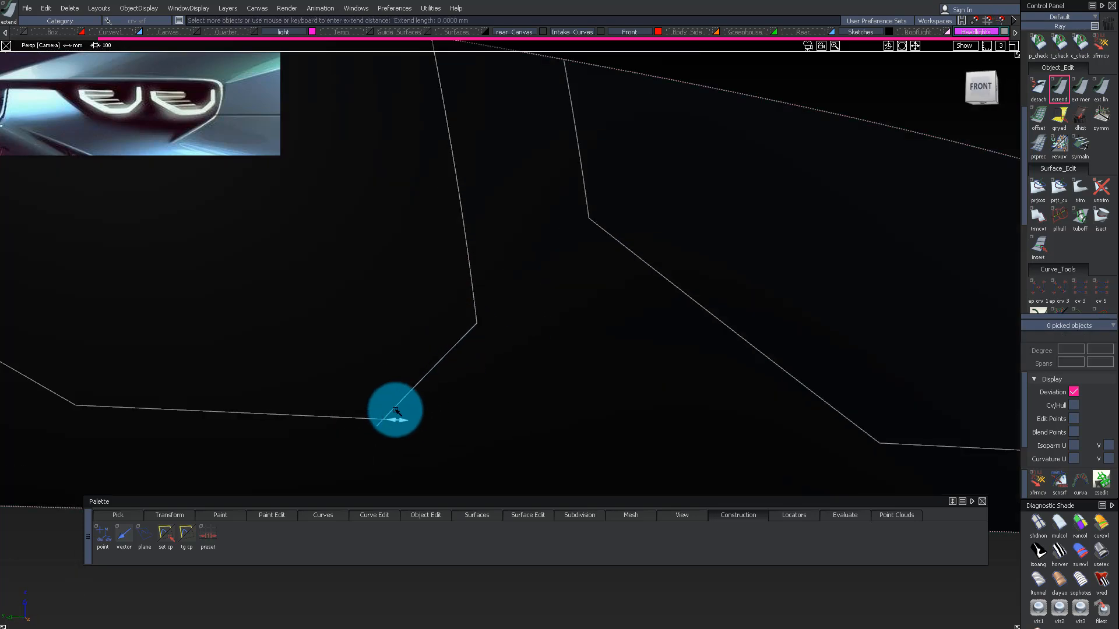
left_click(437, 348)
Step: Offset all curves of the first headlight profile to both sides as curves on surface, using Tubular Offset with a radius of 15
right_click_drag(685, 274, 571, 297, "alt+shift")
left_click_drag(571, 297, 452, 324, "alt+shift")
left_click(1085, 222)
left_click(543, 142)
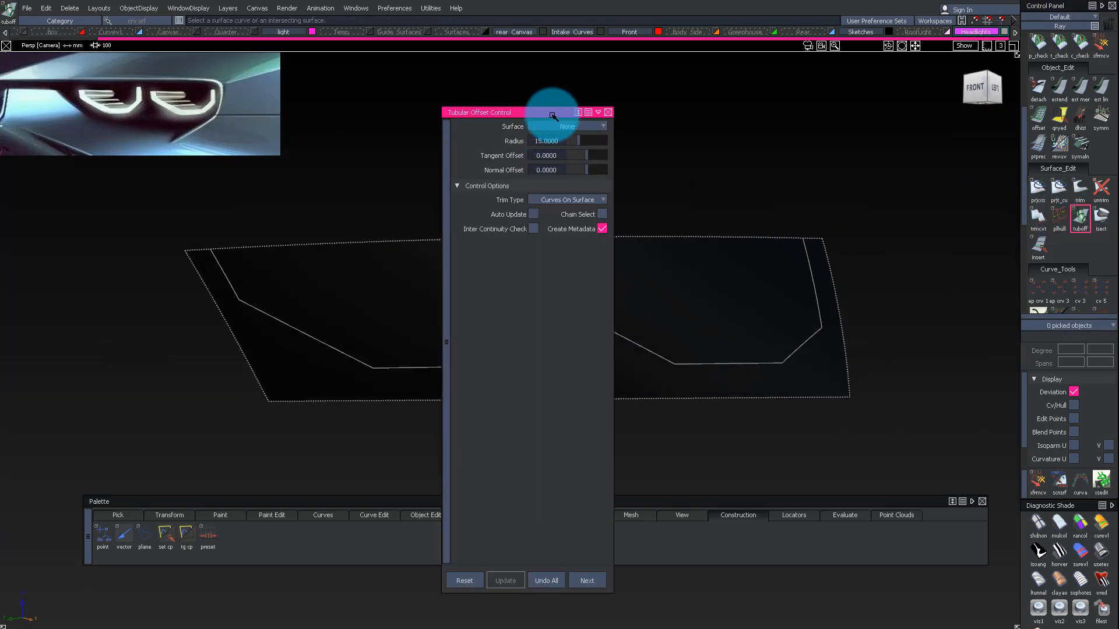
left_click_drag(547, 116, 823, 113)
left_click(483, 285)
left_click(483, 352)
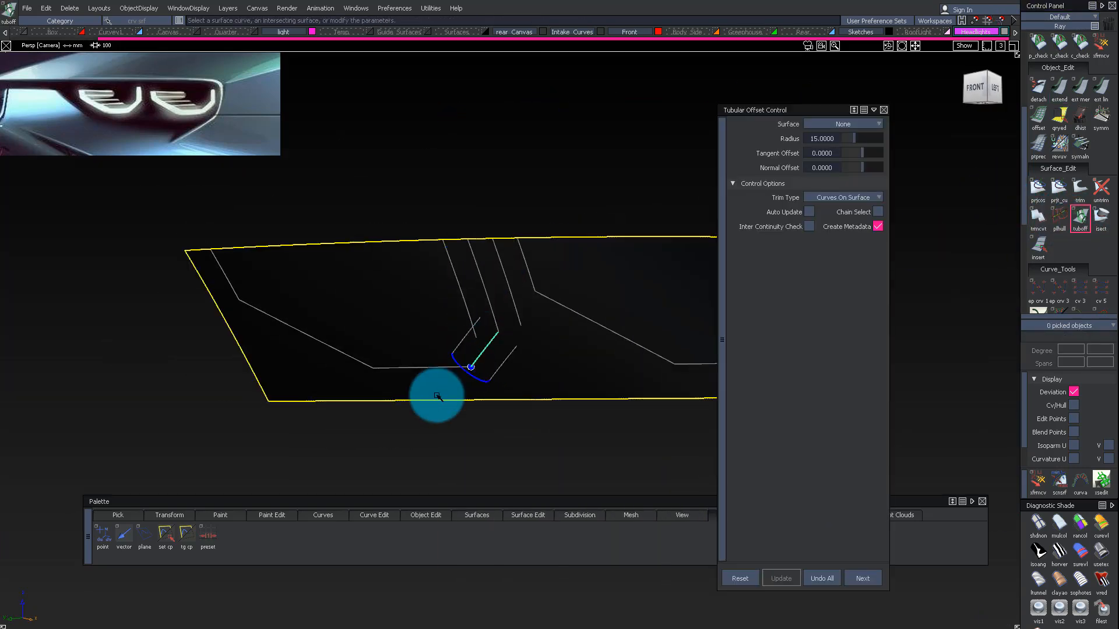
key("space")
left_click(419, 368)
key("space")
left_click(306, 334)
key("space")
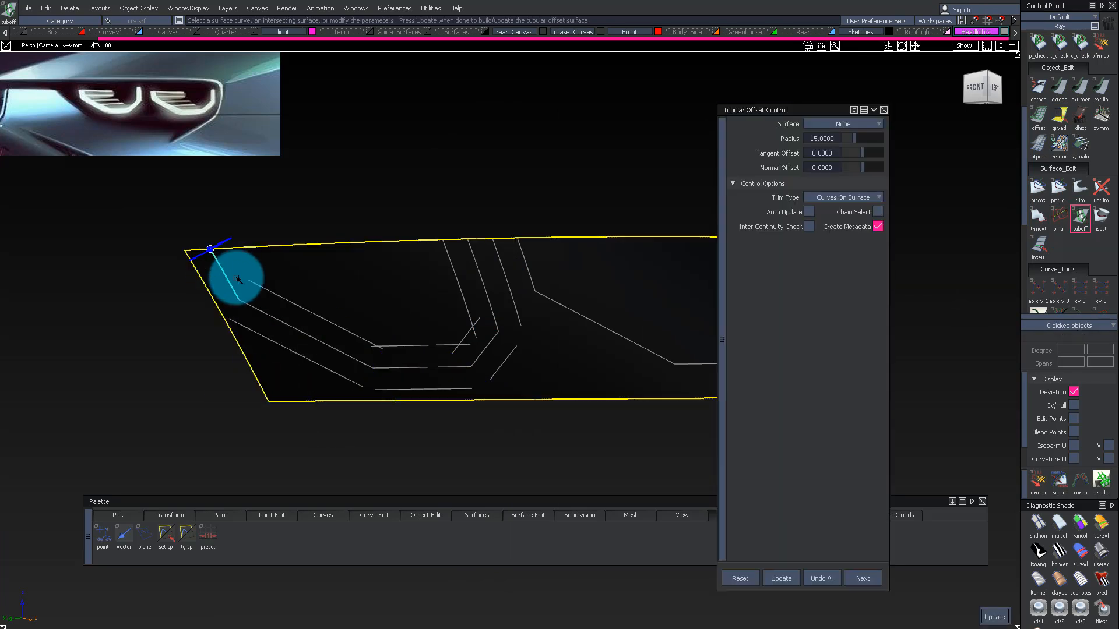
left_click(236, 278)
Step: Delete the offset curves lying outside the first headlight profile, keeping only the inner set
left_click_drag(242, 332, 215, 299, "ctrl+shift")
left_click_drag(236, 321, 260, 347)
key("Delete")
left_click_drag(400, 383, 419, 398)
key("Delete")
left_click_drag(499, 354, 533, 375)
key("Delete")
key("Return")
left_click_drag(504, 291, 517, 300)
key("Delete")
key("Return")
Step: Snap the ends of the first profile's inner offset curves together at every corner with Extend
right_click_drag(517, 315, 467, 343, "alt+shift")
left_click(411, 327)
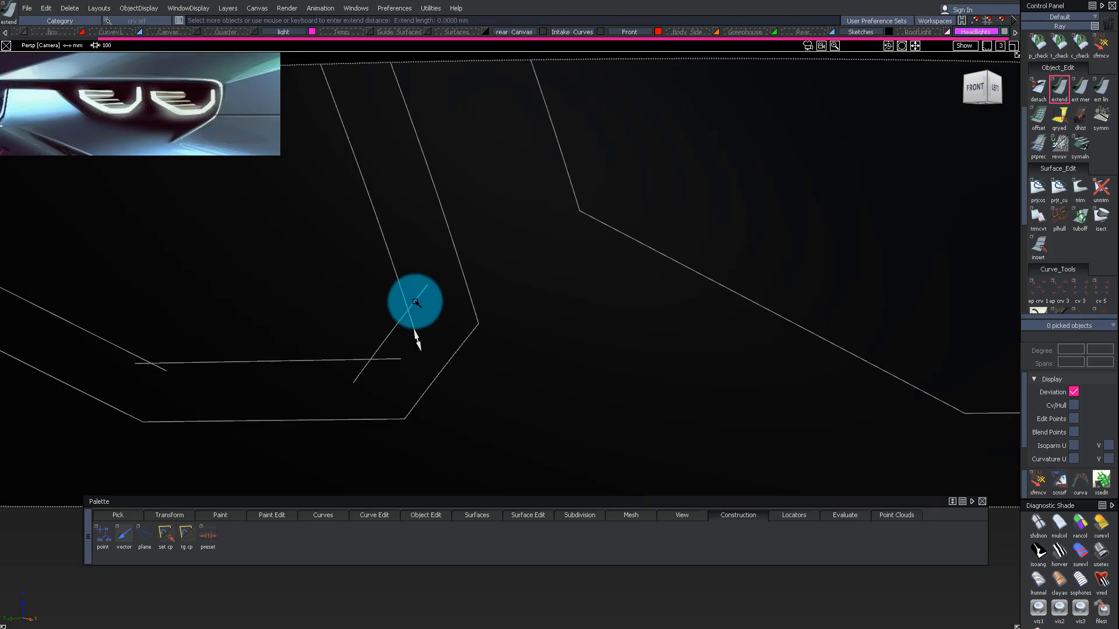
left_click(372, 360, "ctrl+alt")
middle_click_drag(365, 360, 605, 407, "alt+shift")
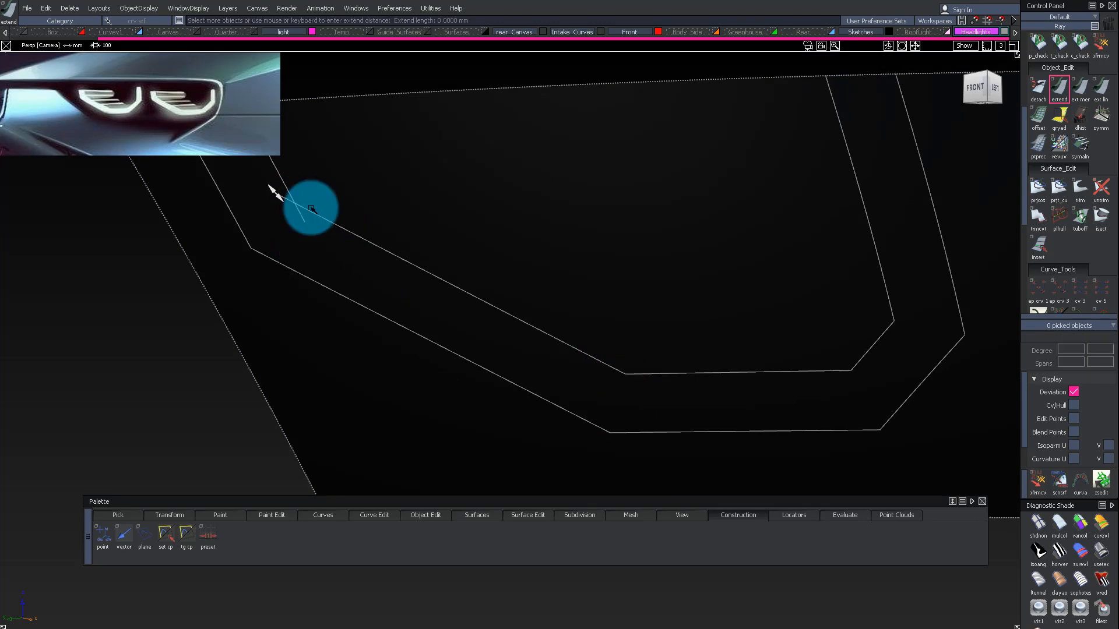
left_click(286, 188, "ctrl+alt")
left_click(301, 214)
right_click_drag(594, 231, 567, 273, "alt+shift")
middle_click_drag(567, 273, 642, 187, "alt+shift")
left_click(588, 358)
Step: Offset all curves of the second headlight profile to both sides with Tubular Offset
right_click_drag(676, 250, 671, 336, "alt+shift")
left_click_drag(671, 335, 825, 287, "alt+shift")
middle_click_drag(826, 287, 774, 287, "alt+shift")
left_click(1087, 215)
left_click(559, 244)
middle_click_drag(633, 310, 547, 292, "alt+shift")
middle_click_drag(574, 336, 449, 283, "alt+shift")
left_click_drag(445, 342, 440, 270, "ctrl+shift")
left_click(412, 231)
left_click_drag(513, 350, 512, 280, "ctrl+shift")
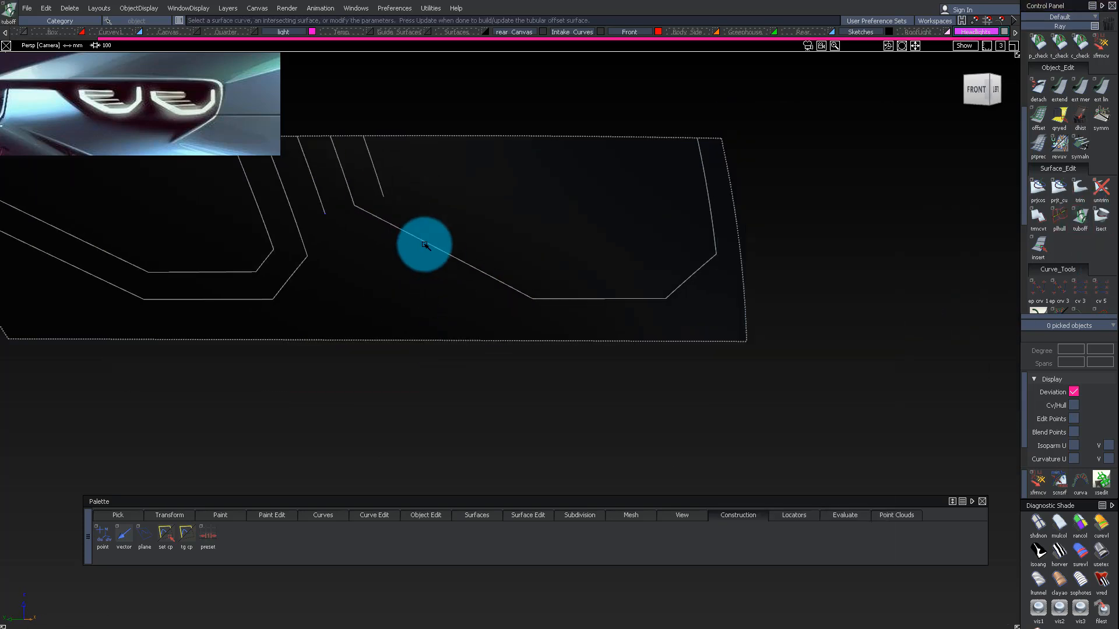
left_click(596, 294)
left_click_drag(618, 362, 618, 292, "ctrl+shift")
left_click(677, 285)
left_click_drag(690, 380, 690, 310, "ctrl+shift")
left_click(705, 185)
left_click_drag(614, 288, 613, 218, "ctrl+shift")
left_click(29, 8)
left_click(46, 74)
Step: Delete the offset curves lying outside the second headlight profile, keeping only the inner set
left_click_drag(378, 341, 375, 245, "ctrl+shift")
left_click(418, 274)
left_click(319, 191)
key("Delete")
left_click(619, 327)
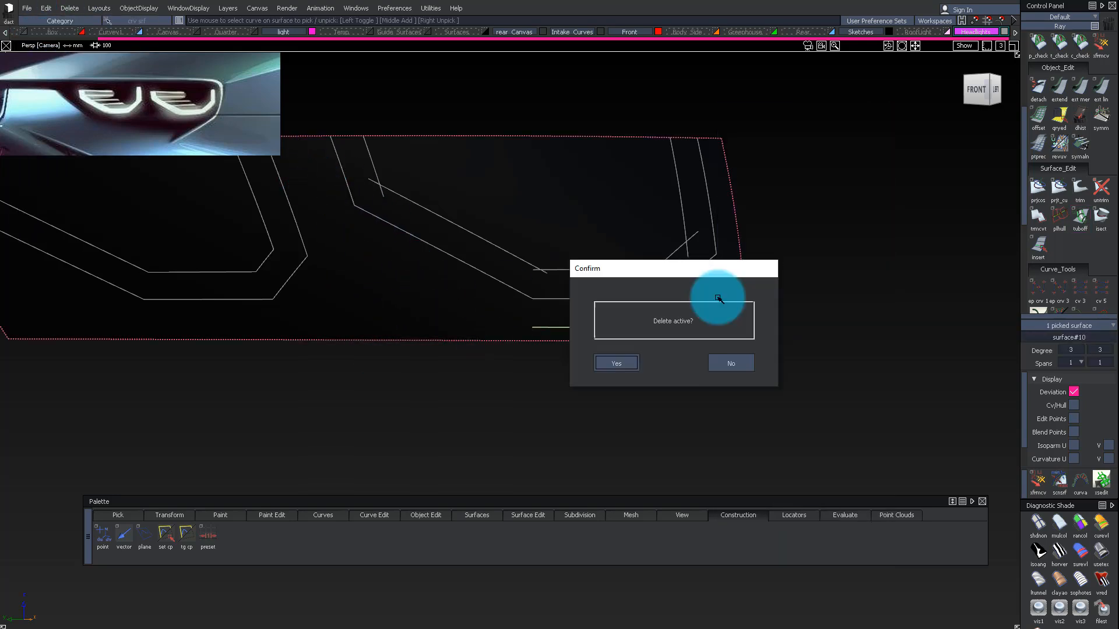
left_click_drag(731, 298, 715, 267, "ctrl+shift")
Step: Snap the ends of the second profile's inner offset curves together at every corner with Extend
right_click_drag(715, 267, 760, 260, "alt+shift")
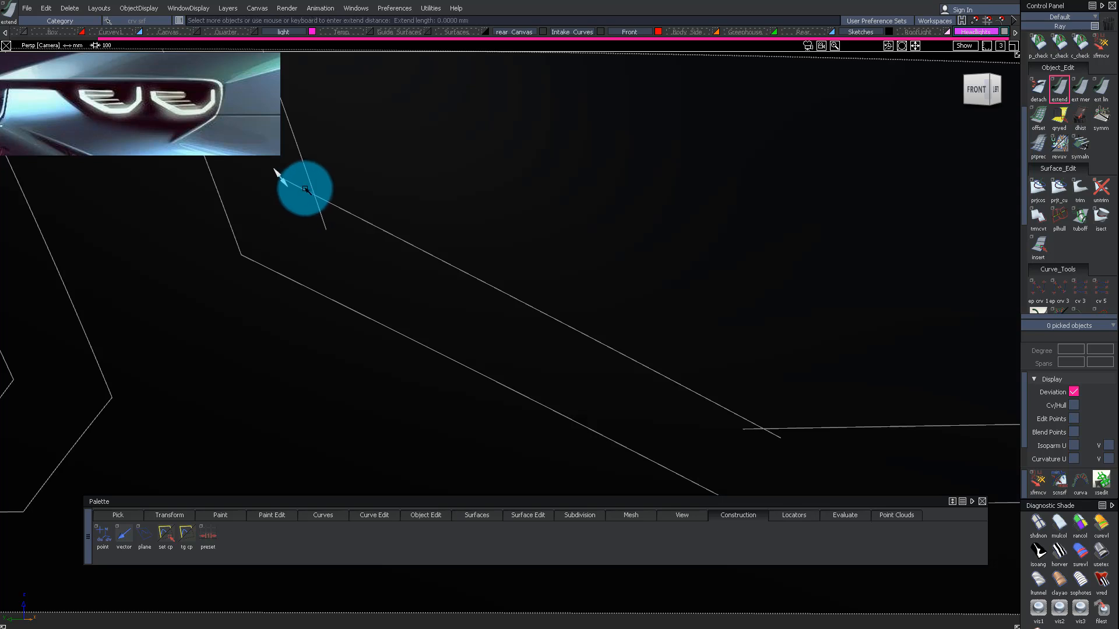
left_click_drag(305, 189, 320, 199)
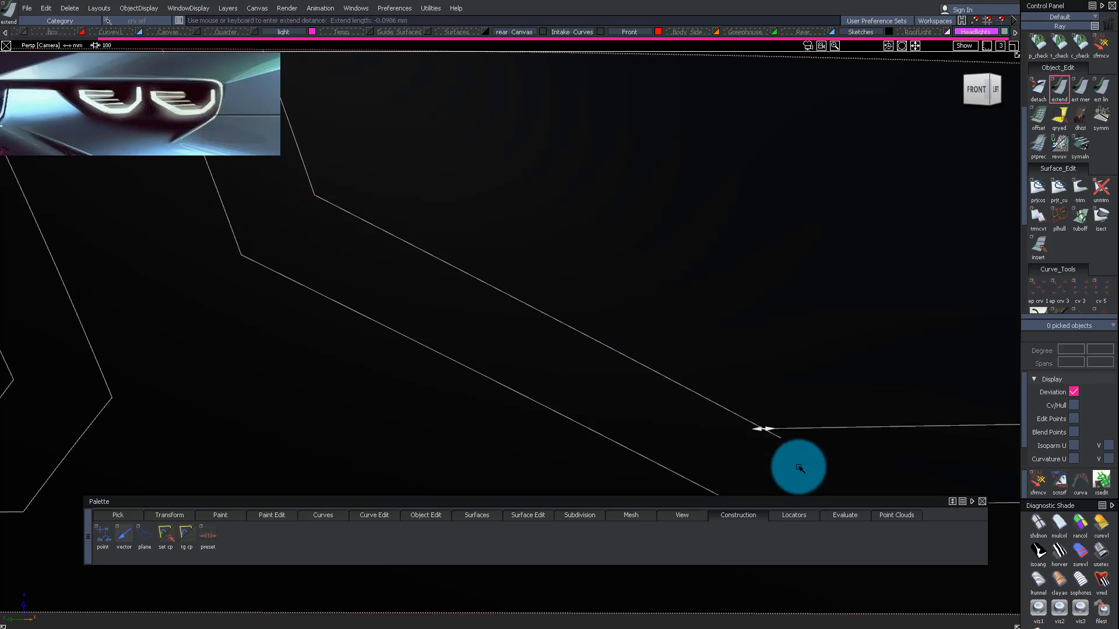
left_click_drag(795, 427, 780, 422)
mouse_move(780, 422)
right_mouse_down("alt+shift")
mouse_move(747, 355)
mouse_move(770, 408)
right_mouse_up("alt+shift")
left_click_drag(786, 452, 804, 394, "ctrl+shift")
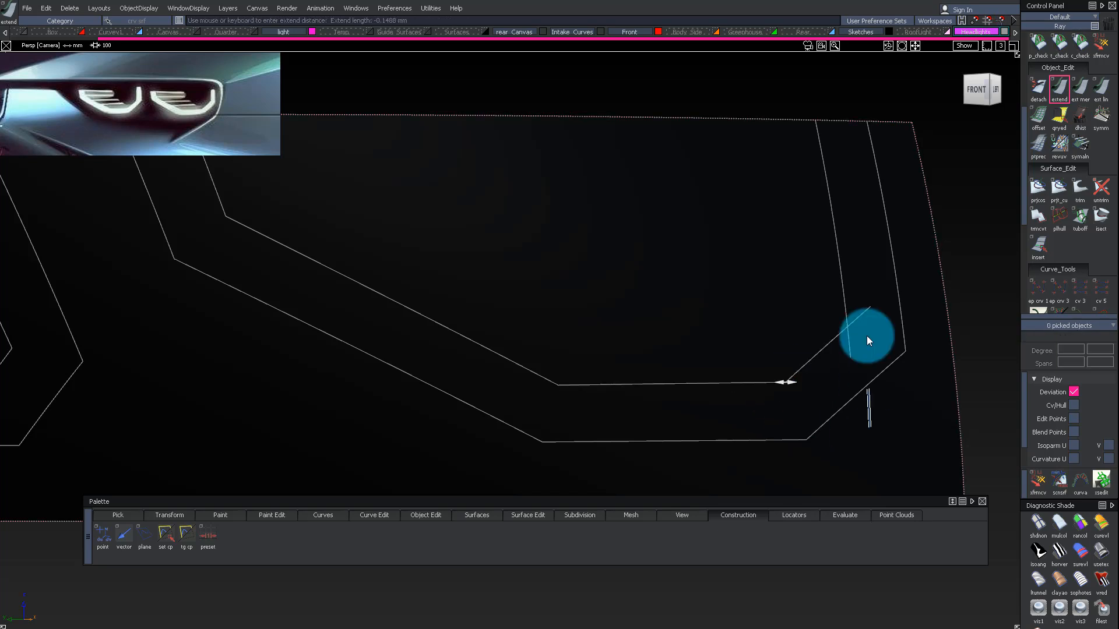
right_click_drag(844, 343, 888, 373, "alt+shift")
left_click_drag(888, 373, 860, 357, "ctrl+shift")
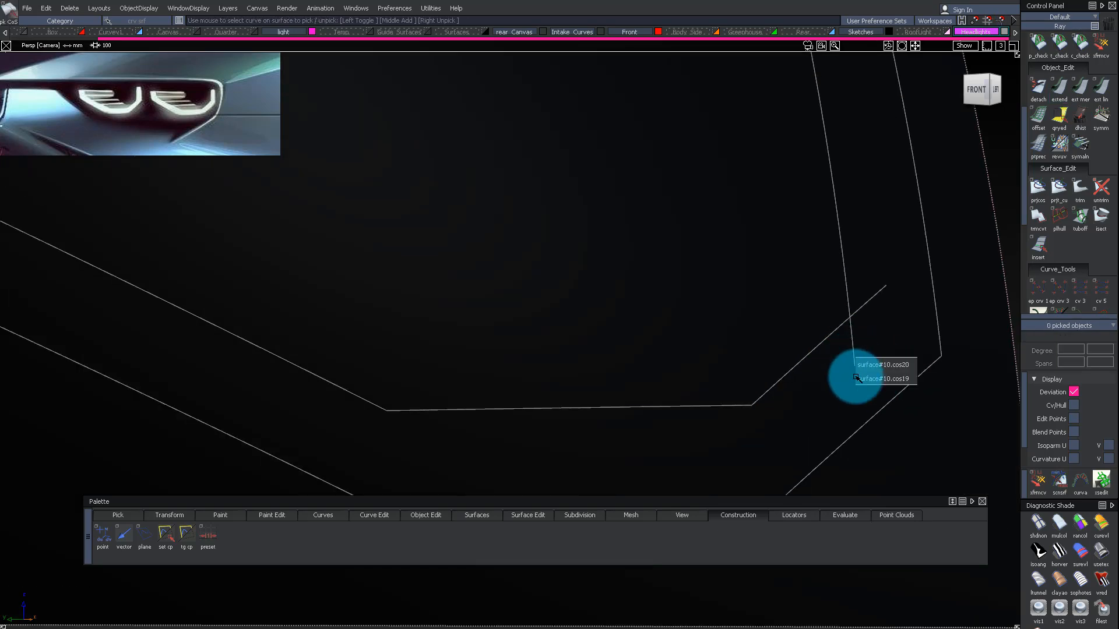
left_click(865, 366)
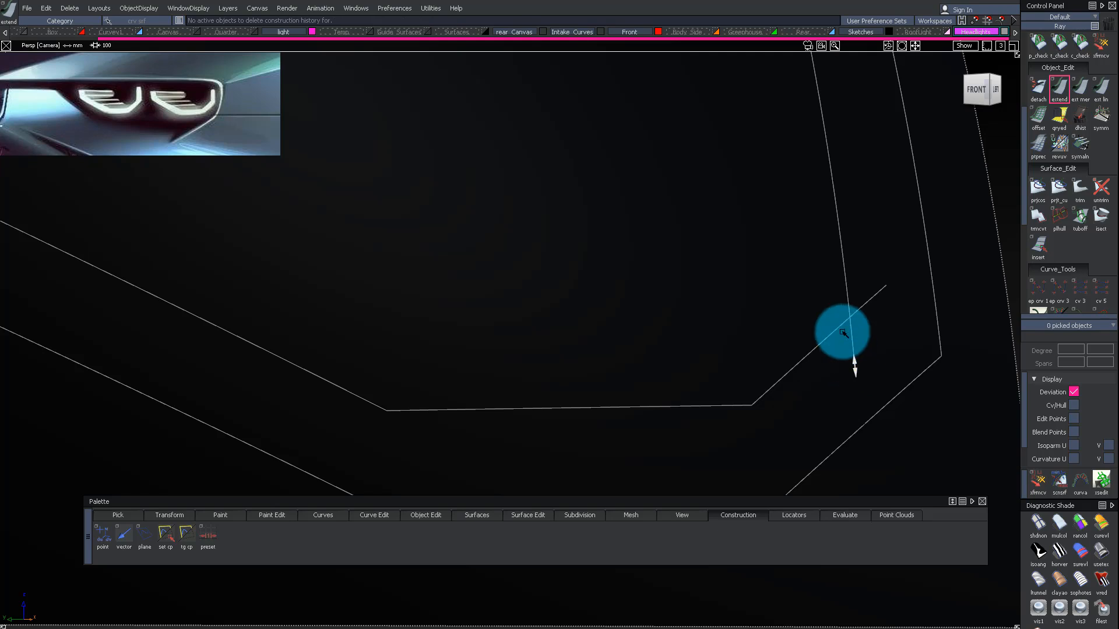
left_click(850, 311, "ctrl+alt")
Step: Trim the back panel to keep only the two angular bands between the headlight profiles and their inner offsets
left_click_drag(850, 312, 849, 276, "ctrl+shift")
right_click_drag(850, 276, 849, 252, "alt+shift")
left_click_drag(849, 253, 837, 314, "alt+shift")
left_click(880, 315)
right_click_drag(837, 315, 780, 297, "alt+shift")
left_click(716, 378)
left_click(663, 376)
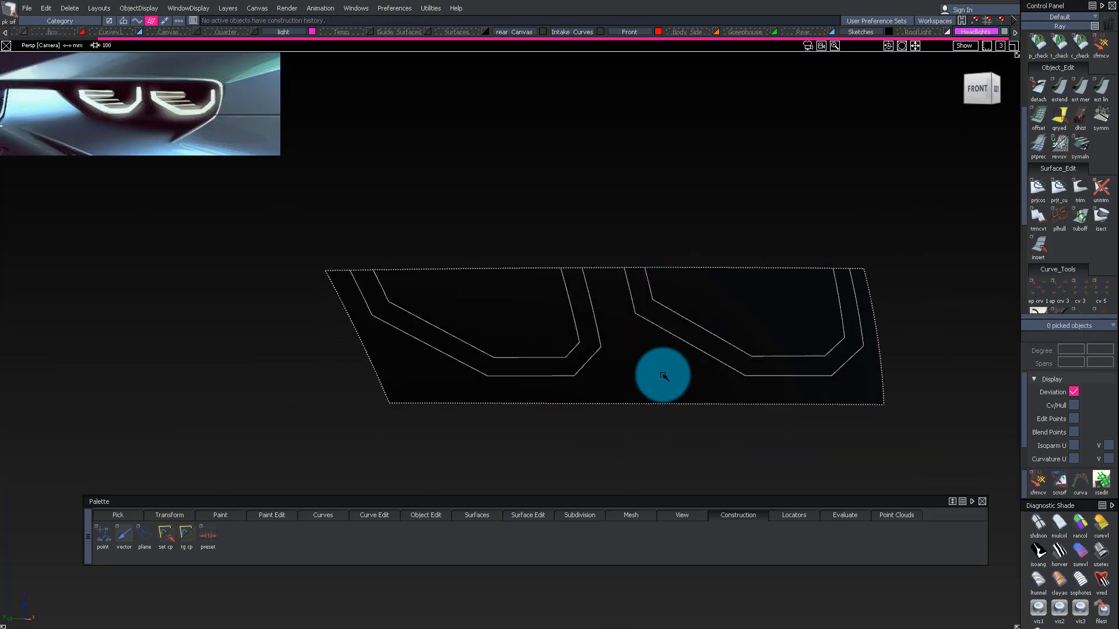
left_click(676, 323)
left_click(587, 350)
left_click(939, 609)
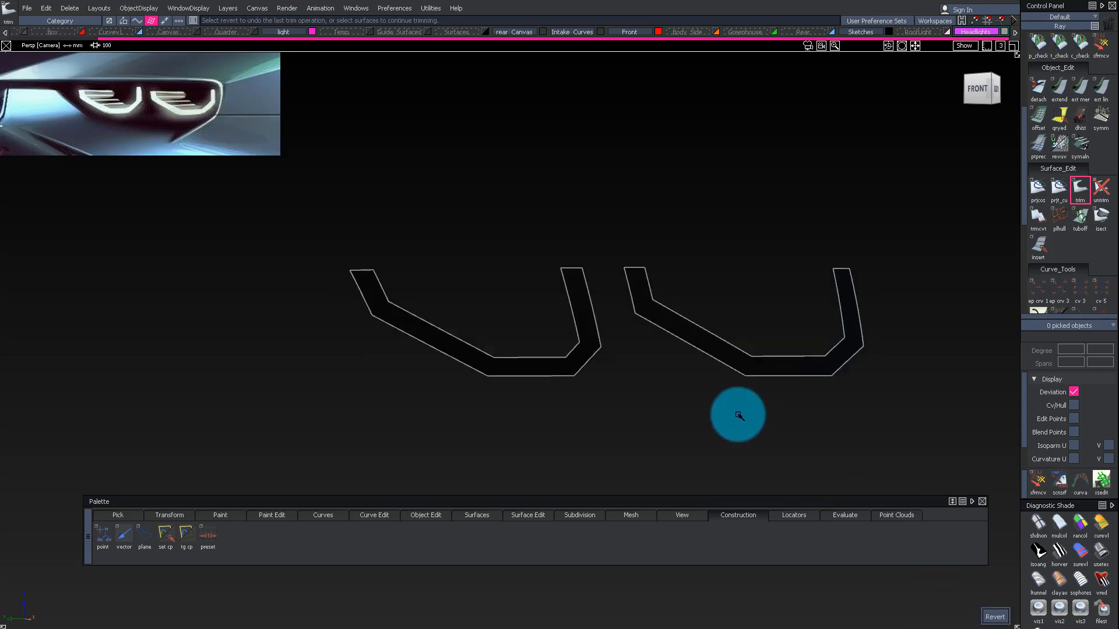
Step: Give the two headlight bands a Blinn shader named Headlight with white color and white incandescence
double_click(1101, 245)
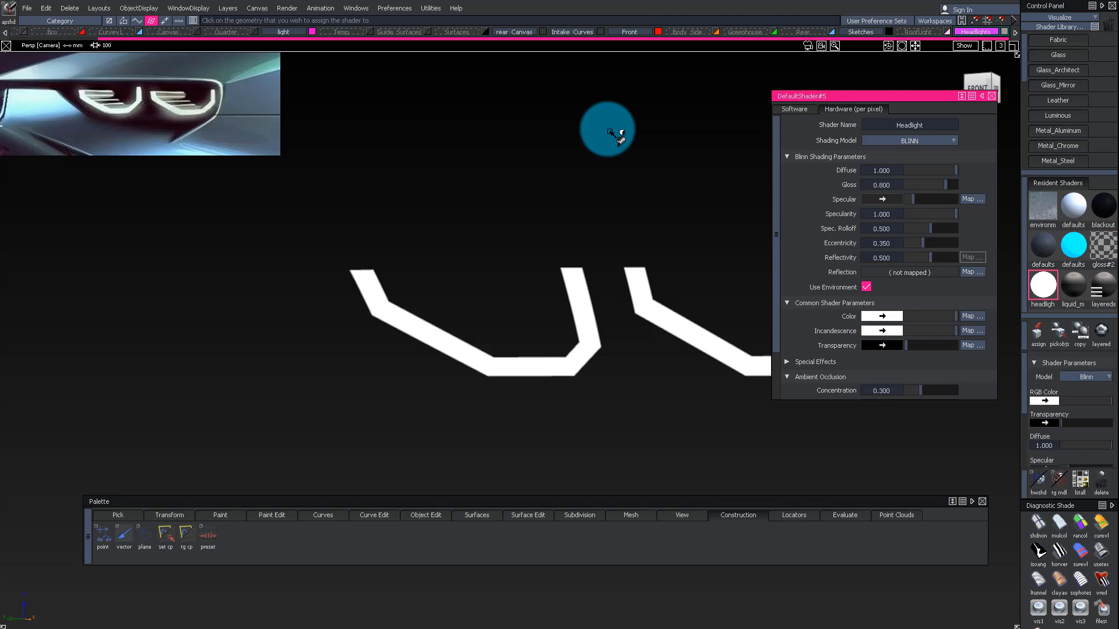
left_click(992, 95)
left_click_drag(749, 189, 661, 204, "alt+shift")
right_click_drag(661, 204, 525, 242, "alt+shift")
left_click_drag(524, 242, 466, 210, "alt+shift")
right_click_drag(466, 209, 832, 335, "alt+shift")
left_click_drag(832, 334, 874, 350, "alt+shift")
Step: Select the leftover construction curves around the headlight recess and assign them to the Temp layer
left_click(792, 362)
left_click_drag(792, 362, 862, 350, "alt+shift")
mouse_move(862, 349)
right_mouse_down("alt+shift")
mouse_move(852, 339)
mouse_move(869, 352)
right_mouse_up("alt+shift")
left_click_drag(869, 352, 715, 430, "ctrl+shift")
left_click_drag(771, 383, 725, 338, "ctrl+shift")
left_click_drag(724, 338, 822, 334)
middle_click_drag(822, 335, 699, 338, "alt+shift")
left_click_drag(700, 338, 680, 204, "ctrl+shift")
left_click_drag(719, 374, 851, 410)
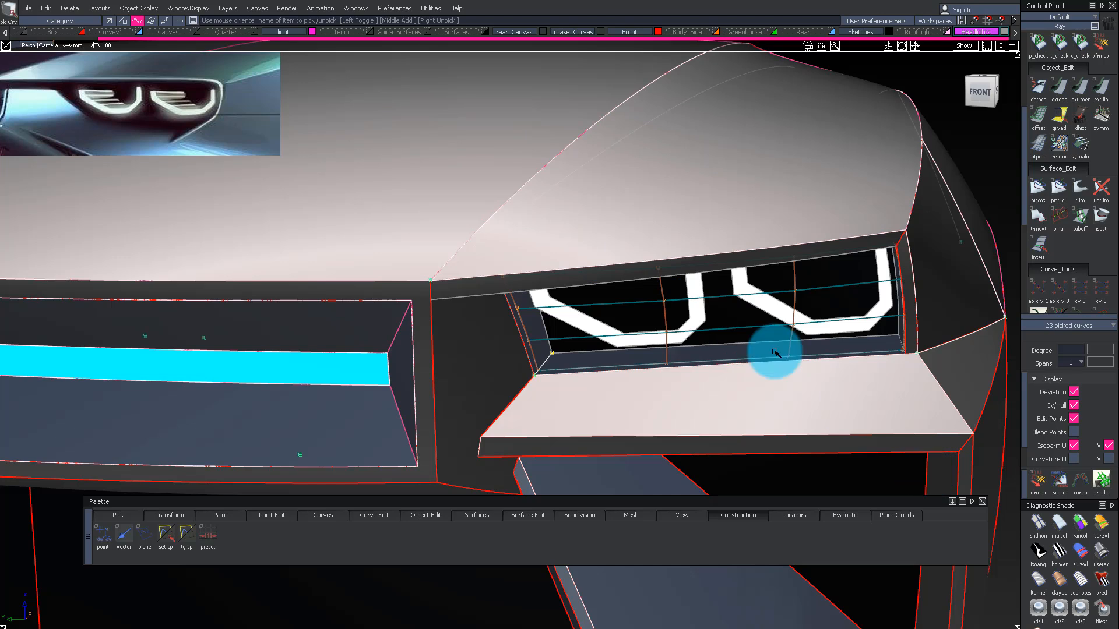
right_click_drag(714, 344, 697, 441, "ctrl+shift")
left_click_drag(697, 442, 673, 333, "ctrl+shift")
left_click_drag(692, 414, 542, 341)
left_click(350, 34)
left_click_drag(349, 35, 582, 267)
left_click_drag(332, 34, 338, 43)
left_click_drag(556, 275, 569, 166, "ctrl+shift")
left_click_drag(642, 168, 609, 326, "alt+shift")
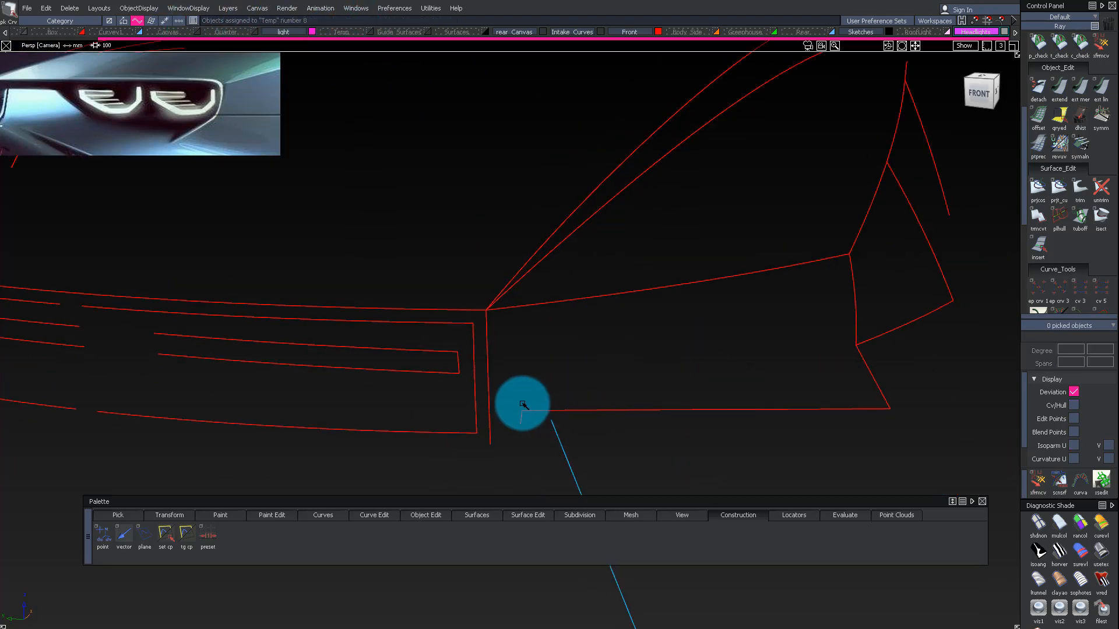
left_click(353, 41)
right_click_drag(586, 210, 600, 287, "ctrl+shift")
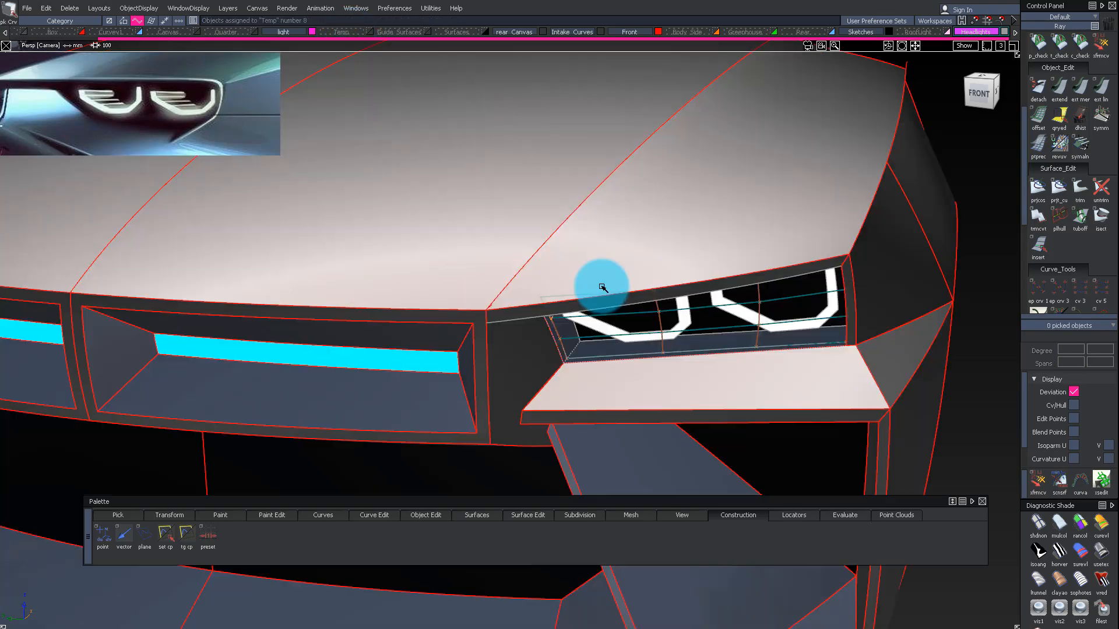
left_click_drag(599, 287, 615, 253, "alt+shift")
Step: Pick the headlight band surface in the recess and isolate it from the rest of the model
left_click_drag(796, 318, 697, 309, "ctrl+shift")
right_click_drag(697, 309, 762, 272, "alt+shift")
left_click_drag(762, 272, 450, 225, "alt+shift")
right_click_drag(449, 225, 780, 292, "alt+shift")
left_click(702, 353)
right_click_drag(692, 282, 687, 359, "ctrl+shift")
left_click_drag(687, 359, 679, 303, "alt+shift")
right_click_drag(679, 303, 676, 229, "ctrl+shift")
left_click_drag(677, 229, 629, 280, "ctrl+shift")
middle_click_drag(628, 280, 770, 407, "ctrl+shift")
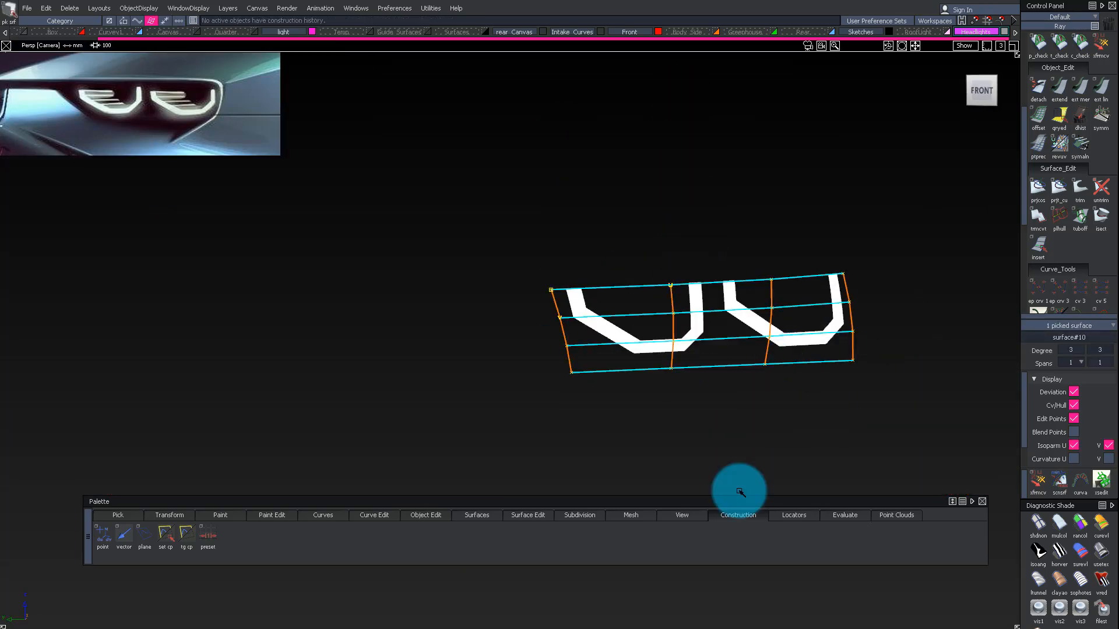
Step: Trim the headlight panel to the two angular bands again, working in the orthographic front view
right_click_drag(641, 350, 707, 347, "alt+shift")
left_click_drag(707, 347, 694, 372, "alt+shift")
left_click(678, 361)
left_click(716, 371)
left_click_drag(602, 239, 571, 222, "ctrl+shift")
left_click_drag(553, 219, 987, 492)
left_click_drag(719, 393, 732, 388)
left_click_drag(767, 278, 893, 253, "alt+shift")
left_click_drag(654, 170, 616, 257, "ctrl+shift")
left_click_drag(440, 195, 512, 277)
right_click_drag(545, 308, 593, 269, "ctrl+shift")
left_click_drag(615, 237, 397, 213, "ctrl+alt")
right_click_drag(701, 239, 698, 240, "ctrl+shift")
left_click(985, 89)
right_click_drag(808, 112, 711, 184, "ctrl+shift")
middle_click_drag(696, 309, 627, 322, "ctrl+shift")
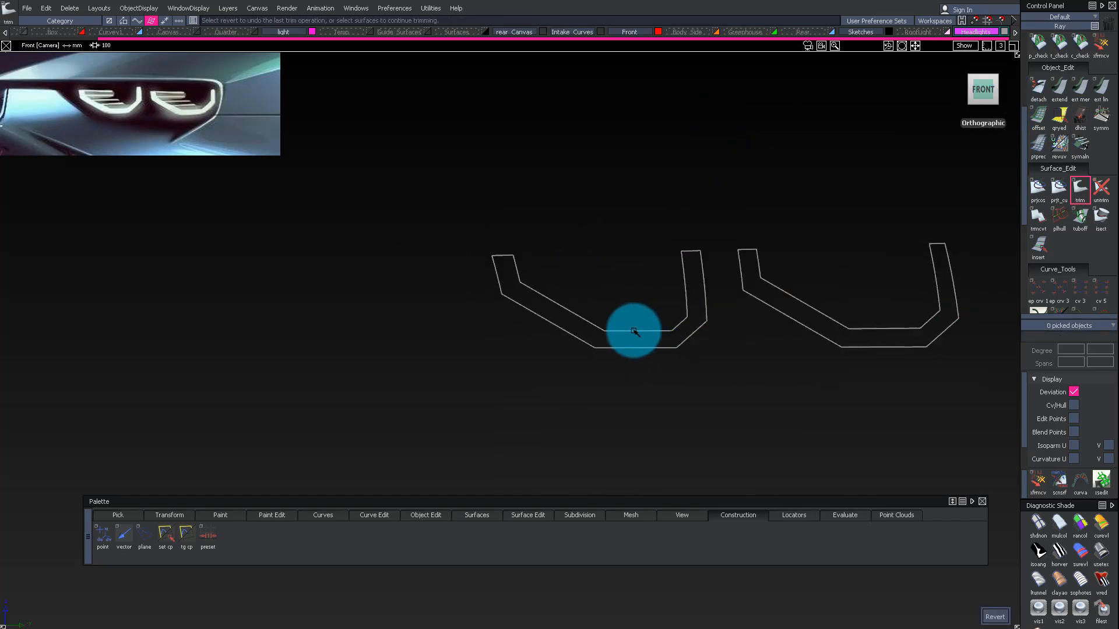
Step: Bring back the surrounding front end and assign the blackout shader to the headlight recess surfaces
right_click_drag(693, 322, 587, 336, "alt+shift")
left_click_drag(587, 336, 313, 360, "alt+shift")
right_click_drag(313, 359, 376, 357, "alt+shift")
left_click_drag(376, 357, 696, 282, "alt+shift")
left_click_drag(761, 350, 836, 271, "ctrl+shift")
left_click_drag(791, 313, 752, 300, "ctrl+shift")
left_click_drag(752, 300, 653, 284, "alt+shift")
right_click_drag(652, 285, 687, 327, "alt+shift")
key("s")
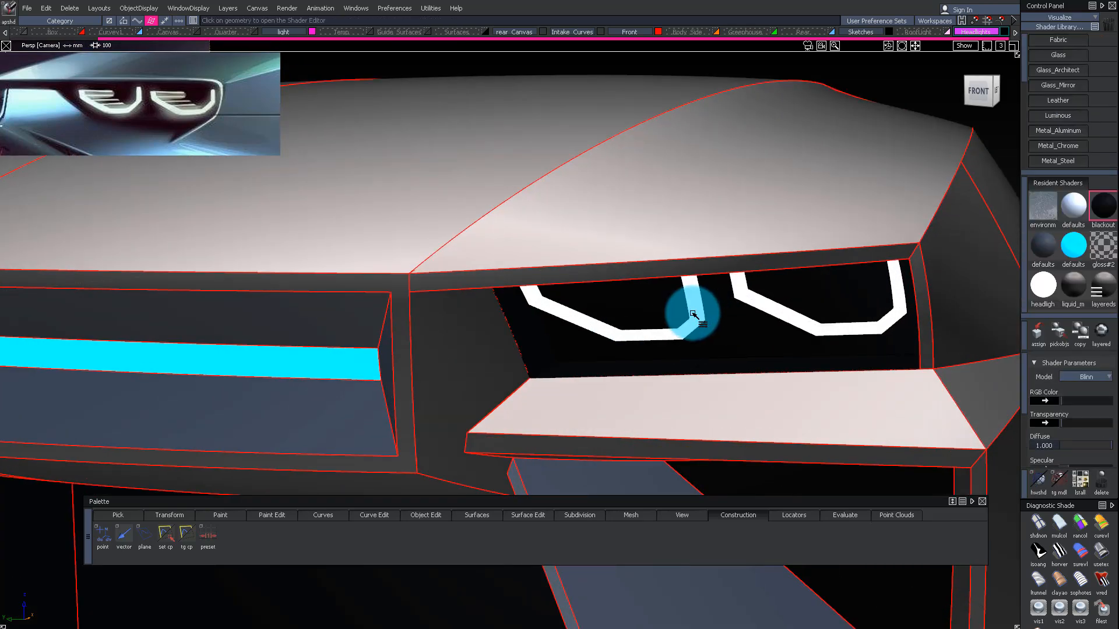
Step: Inspect the incandescence color of the Headlight shader used on the light bands
left_click(694, 317)
left_click(882, 330)
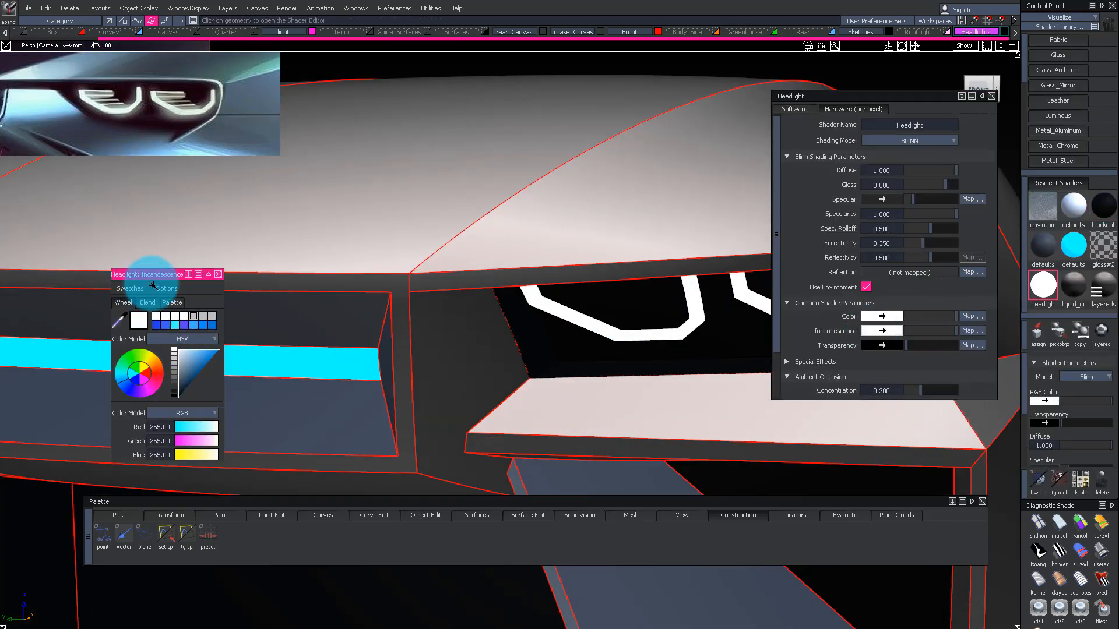
left_click(220, 273)
left_click(992, 96)
Step: Examine the whole front end with its headlights and hood in perspective and from the front
right_click_drag(816, 211, 644, 204, "alt+shift")
mouse_move(644, 205)
left_mouse_down("alt+shift")
mouse_move(847, 228)
mouse_move(429, 303)
mouse_move(445, 290)
mouse_move(637, 332)
mouse_move(587, 330)
mouse_move(674, 257)
mouse_move(624, 275)
mouse_move(305, 309)
mouse_move(561, 206)
mouse_move(392, 200)
mouse_move(545, 197)
mouse_move(620, 216)
mouse_move(449, 194)
mouse_move(390, 72)
mouse_move(435, 111)
mouse_move(437, 157)
mouse_move(467, 167)
mouse_move(474, 199)
left_mouse_up("alt+shift")
mouse_move(474, 199)
right_mouse_down("alt+shift")
mouse_move(367, 367)
mouse_move(357, 321)
mouse_move(369, 327)
mouse_move(353, 341)
right_mouse_up("alt+shift")
key("ctrl+h")
right_click_drag(669, 370, 649, 392, "alt+shift")
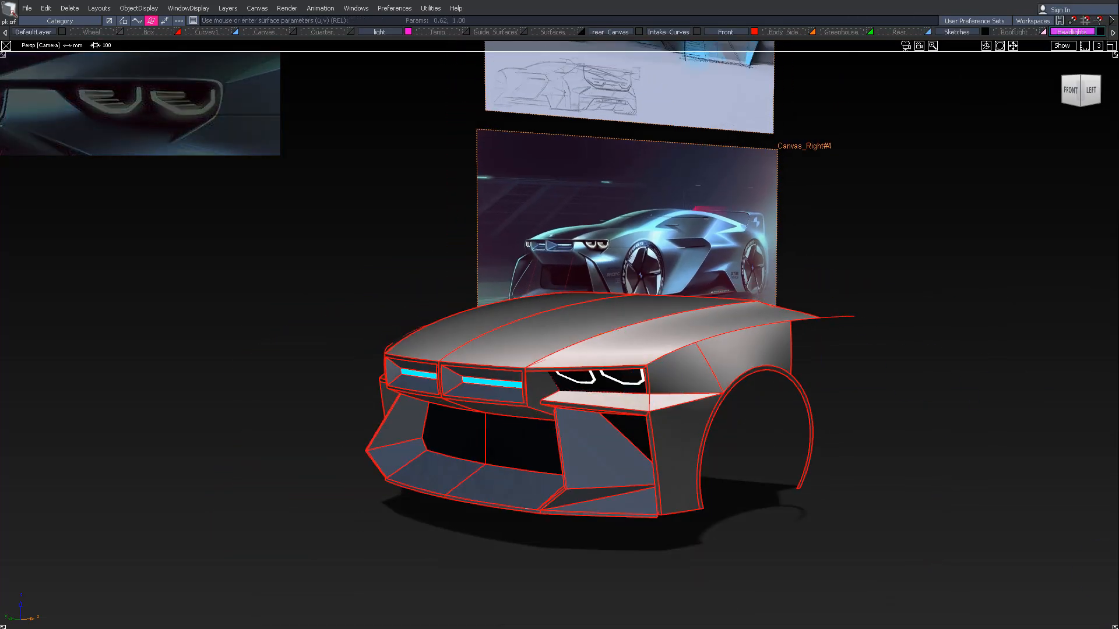
left_click(956, 321)
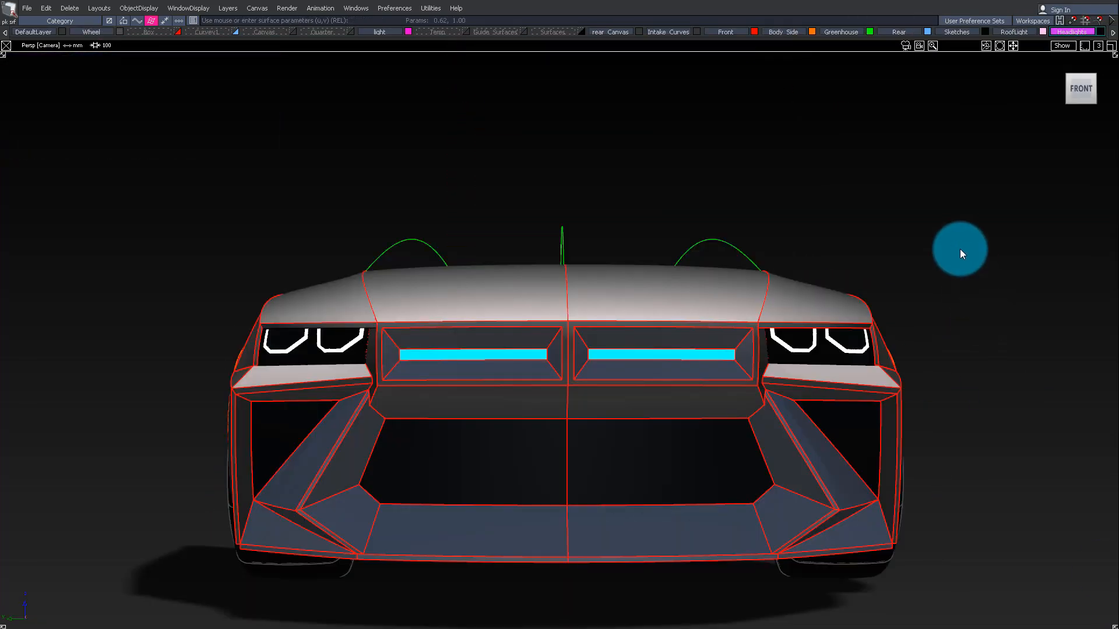
mouse_move(960, 249)
left_mouse_down("alt+shift")
mouse_move(926, 283)
mouse_move(876, 305)
mouse_move(952, 261)
left_mouse_up("alt+shift")
right_click_drag(797, 282, 848, 259, "alt+shift")
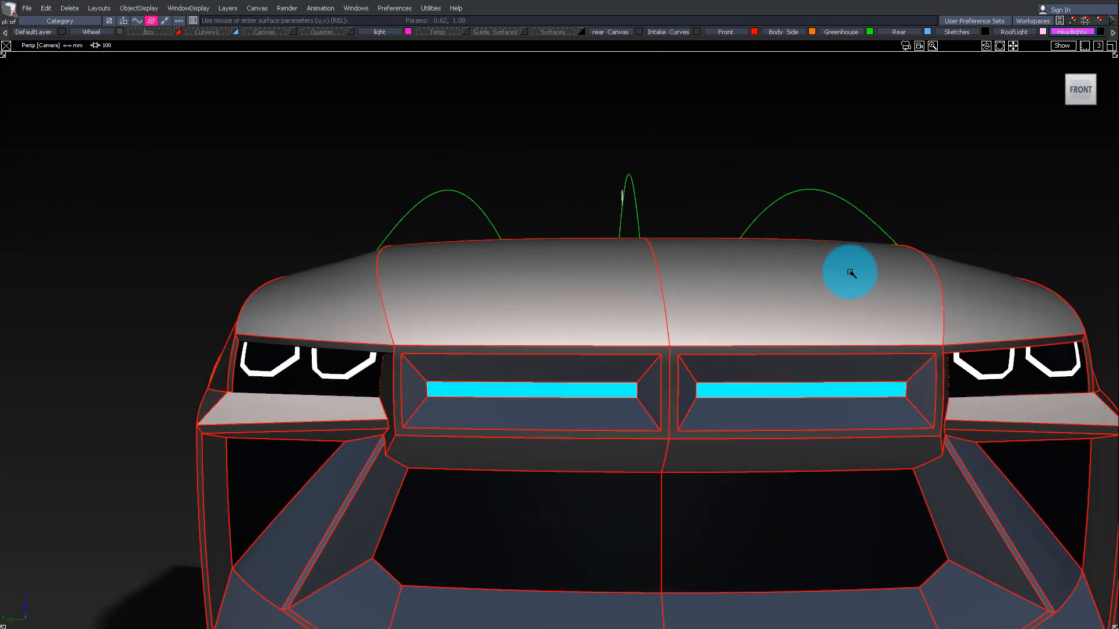
left_click_drag(784, 251, 791, 225, "alt+shift")
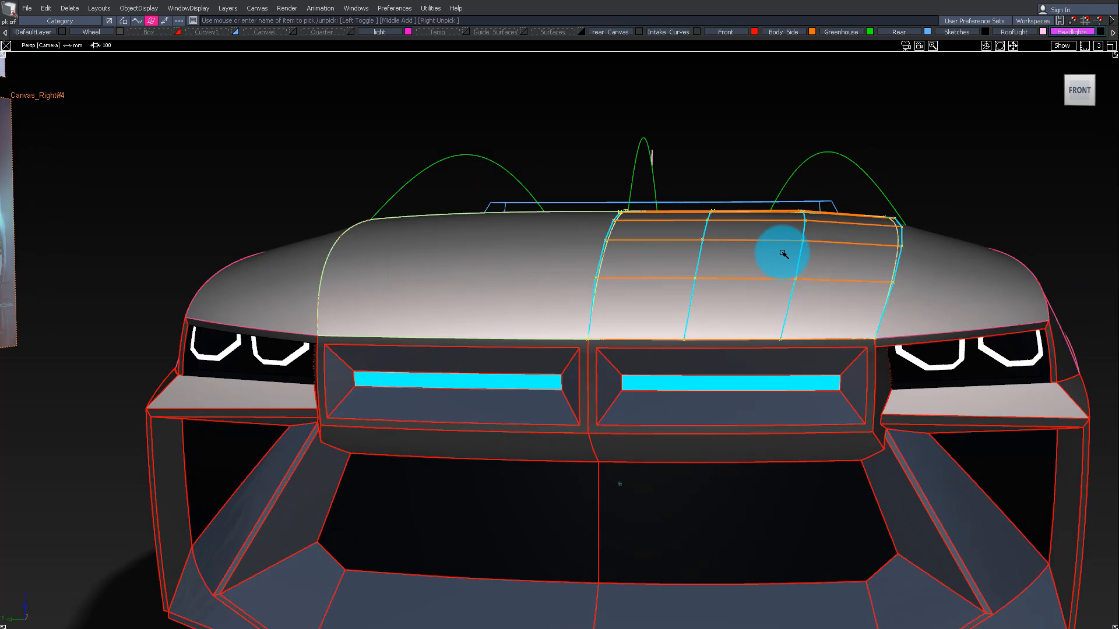
Step: Delete the construction history of the central hood surface and set its V degree to 4
key("ctrl+h")
key("Return")
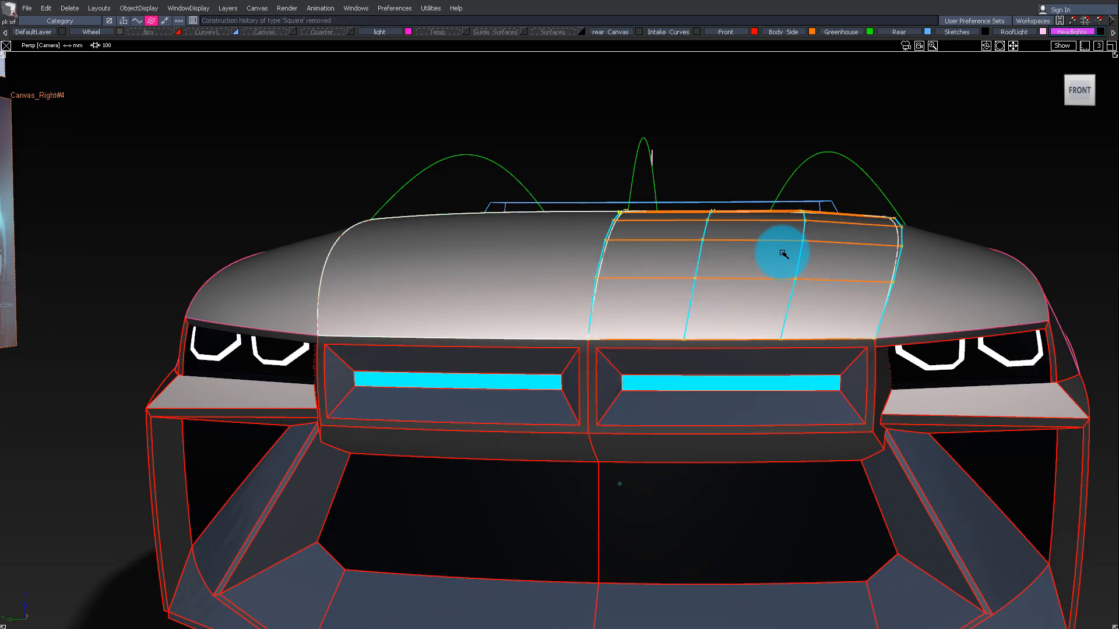
key("space")
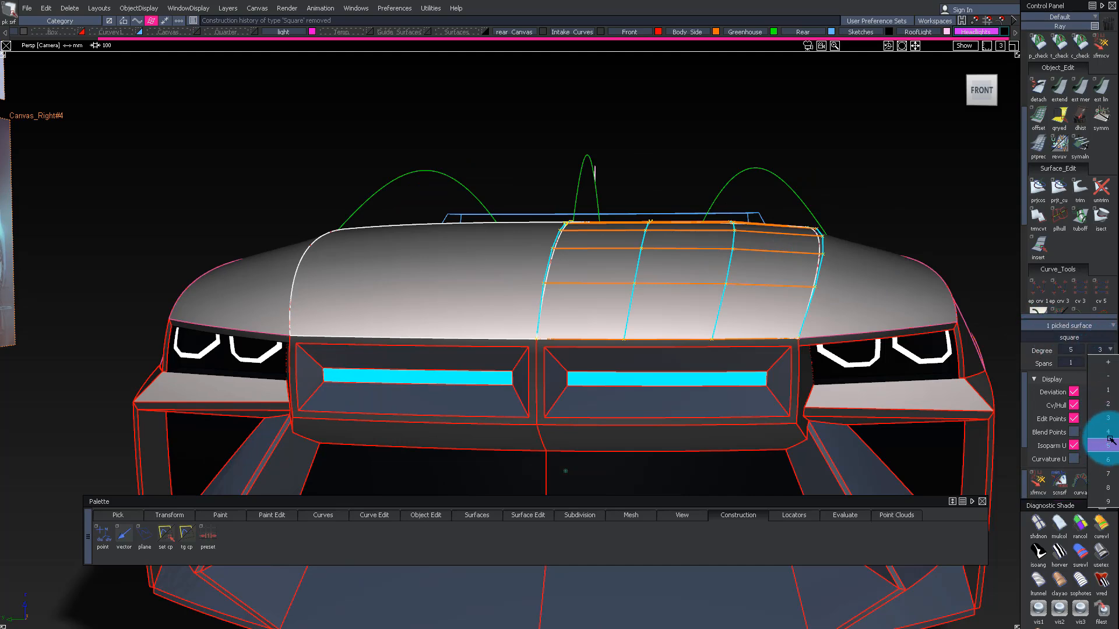
Step: Pick the CV row one in from the outer edge of the central hood surface and adjust it along the hulls with Transform CV
right_click_drag(746, 227, 807, 262, "alt+shift")
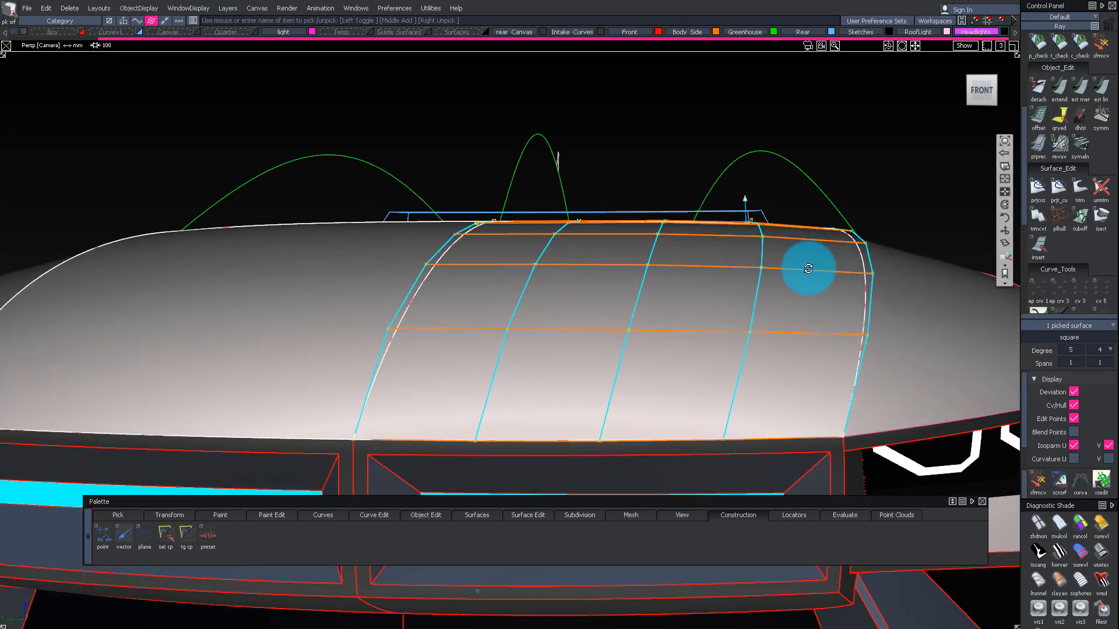
left_click_drag(807, 262, 766, 373, "alt+shift")
left_click_drag(767, 374, 770, 292, "ctrl+shift")
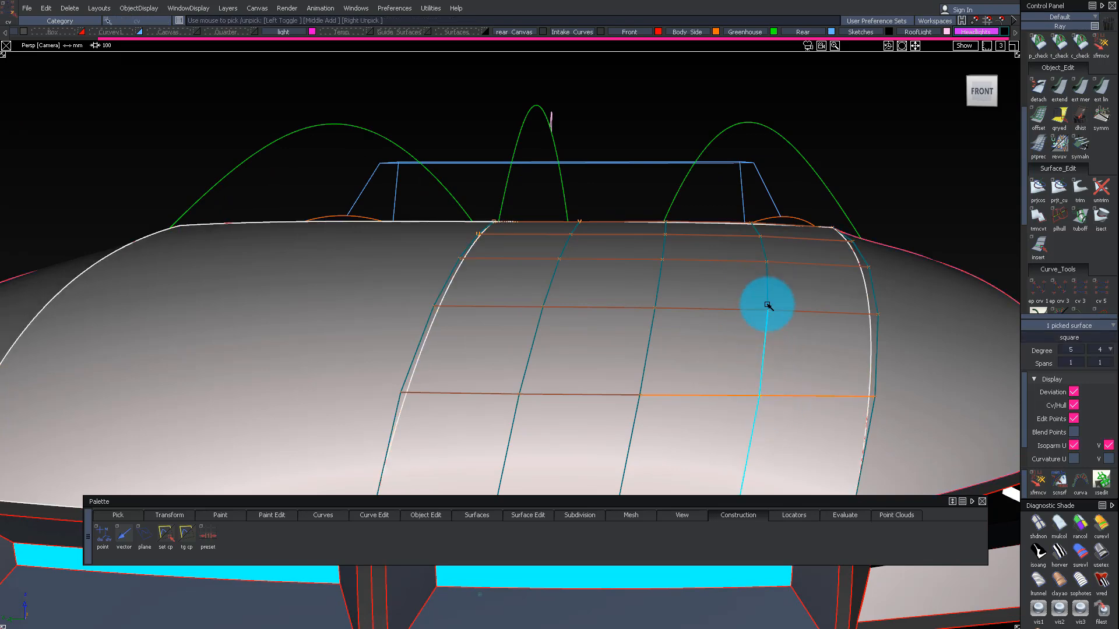
left_click(769, 258)
left_click_drag(770, 254, 782, 213, "alt+shift")
left_click(761, 232)
middle_click_drag(782, 214, 907, 180, "ctrl+shift")
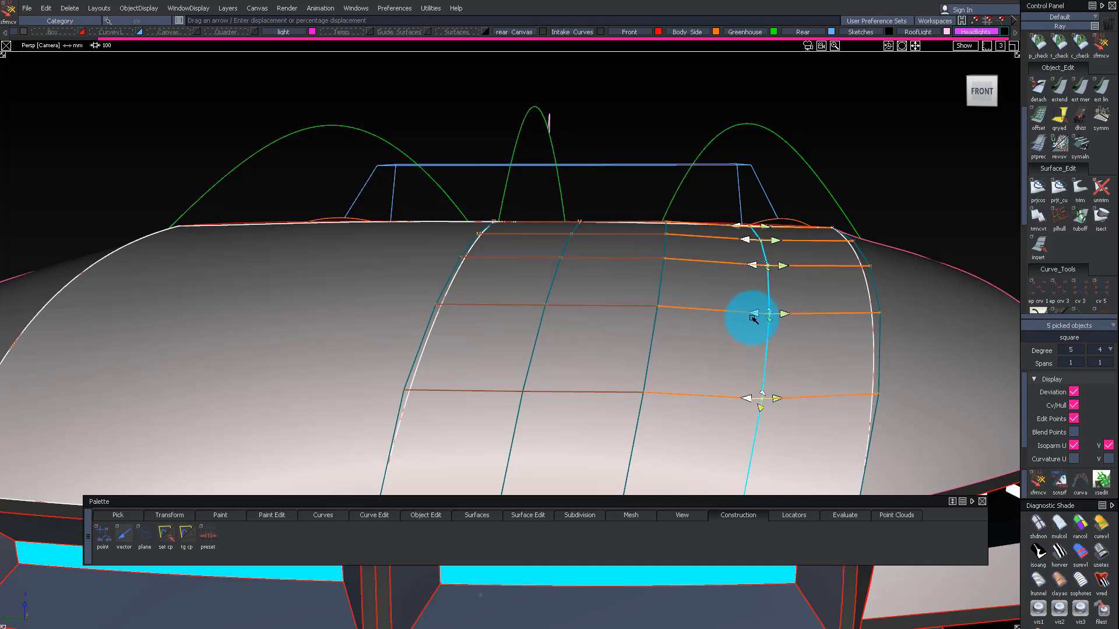
mouse_move(846, 328)
left_mouse_down("alt+shift")
mouse_move(849, 300)
mouse_move(858, 315)
left_mouse_up("alt+shift")
left_click_drag(787, 383, 775, 417, "alt+shift")
left_click_drag(776, 417, 758, 289, "ctrl+shift")
Step: Examine the shaded hood in perspective and in the orthographic top view, including its rear corner
mouse_move(744, 231)
left_mouse_down("alt+shift")
mouse_move(759, 215)
mouse_move(777, 305)
mouse_move(774, 455)
mouse_move(542, 207)
mouse_move(701, 207)
mouse_move(814, 260)
mouse_move(861, 321)
mouse_move(876, 243)
mouse_move(901, 242)
mouse_move(750, 242)
mouse_move(599, 222)
mouse_move(495, 235)
mouse_move(420, 352)
mouse_move(373, 382)
mouse_move(313, 249)
mouse_move(420, 217)
mouse_move(517, 210)
mouse_move(516, 229)
left_mouse_up("alt+shift")
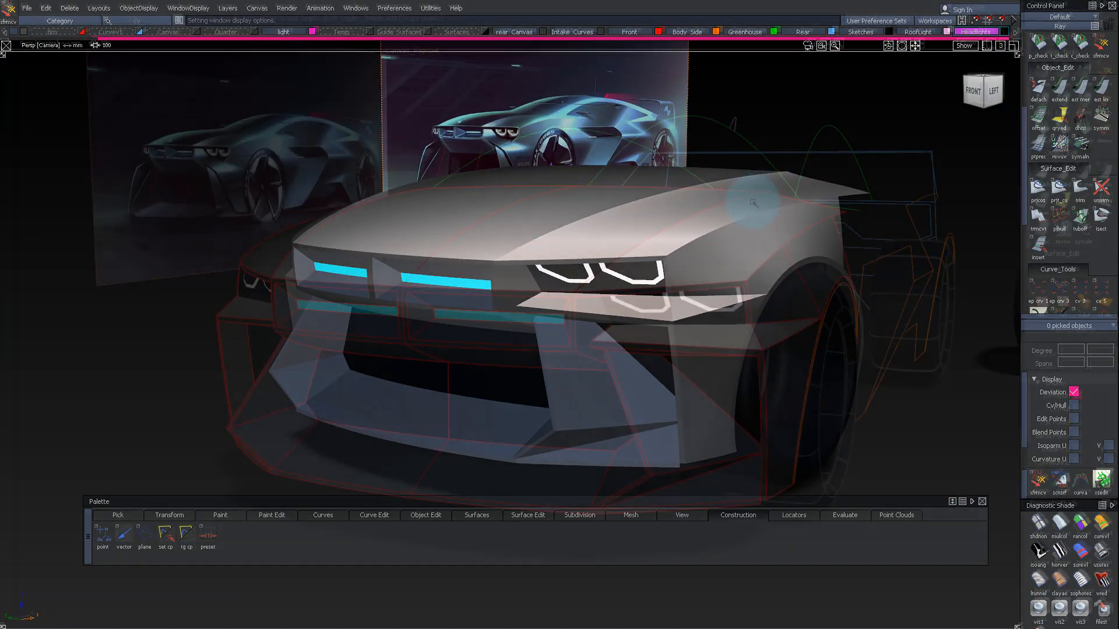
left_click_drag(735, 193, 909, 267, "alt+shift")
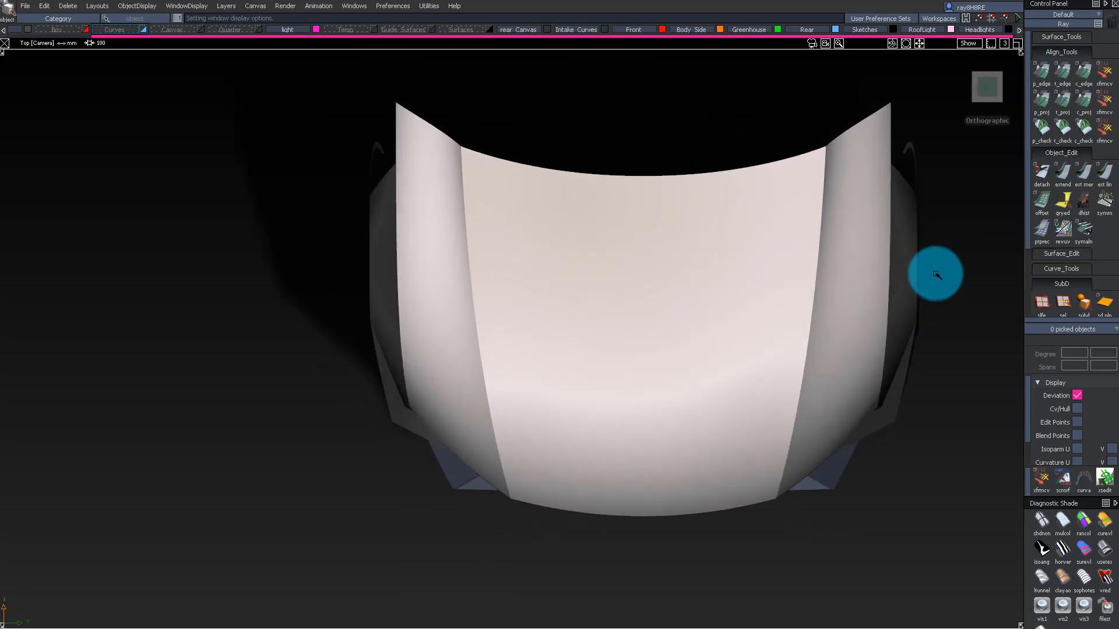
right_click_drag(400, 278, 525, 273, "alt+shift")
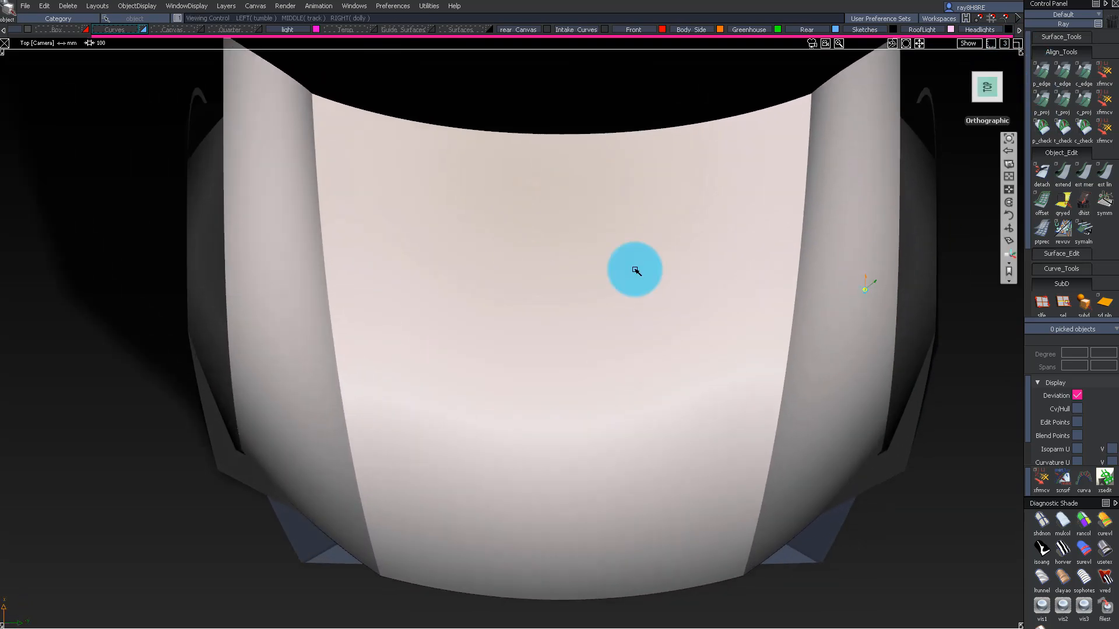
middle_click_drag(894, 266, 642, 235, "alt+shift")
right_click_drag(651, 217, 775, 241, "alt+shift")
middle_click_drag(723, 242, 695, 356, "alt+shift")
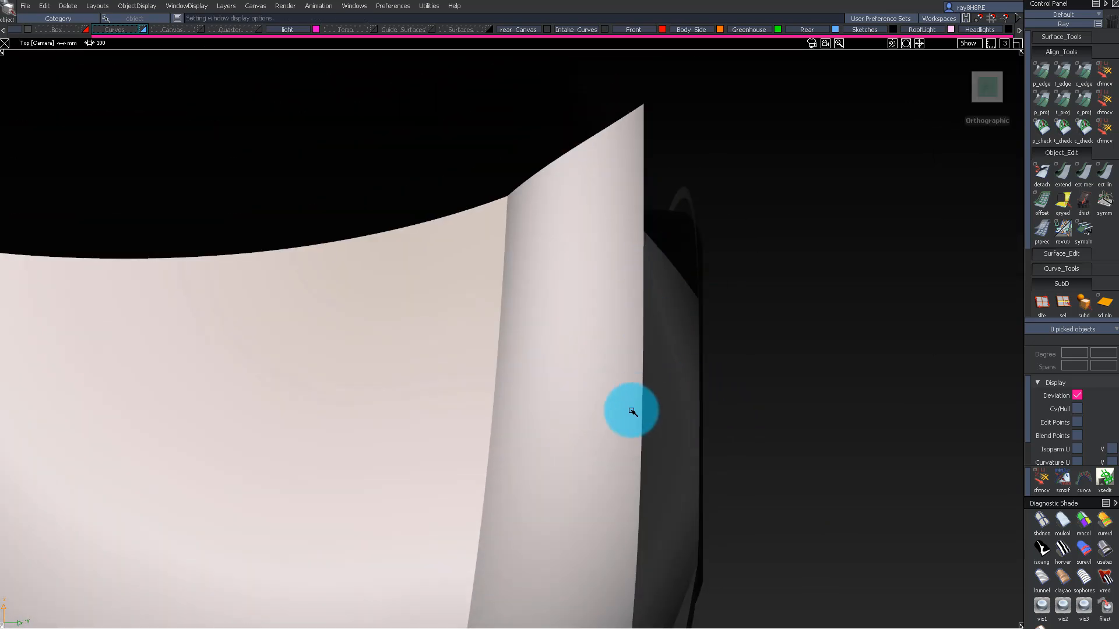
middle_click_drag(633, 412, 698, 280, "alt+shift")
mouse_move(667, 475)
left_mouse_down("alt+shift")
mouse_move(647, 357)
mouse_move(769, 190)
mouse_move(732, 169)
mouse_move(558, 257)
mouse_move(724, 383)
mouse_move(579, 207)
mouse_move(813, 141)
mouse_move(709, 236)
mouse_move(716, 220)
mouse_move(770, 220)
mouse_move(630, 164)
mouse_move(687, 169)
mouse_move(659, 187)
mouse_move(706, 287)
left_mouse_up("alt+shift")
mouse_move(730, 252)
left_mouse_down("alt+shift")
mouse_move(452, 280)
mouse_move(544, 302)
mouse_move(845, 272)
mouse_move(637, 307)
mouse_move(742, 260)
mouse_move(798, 171)
left_mouse_up("alt+shift")
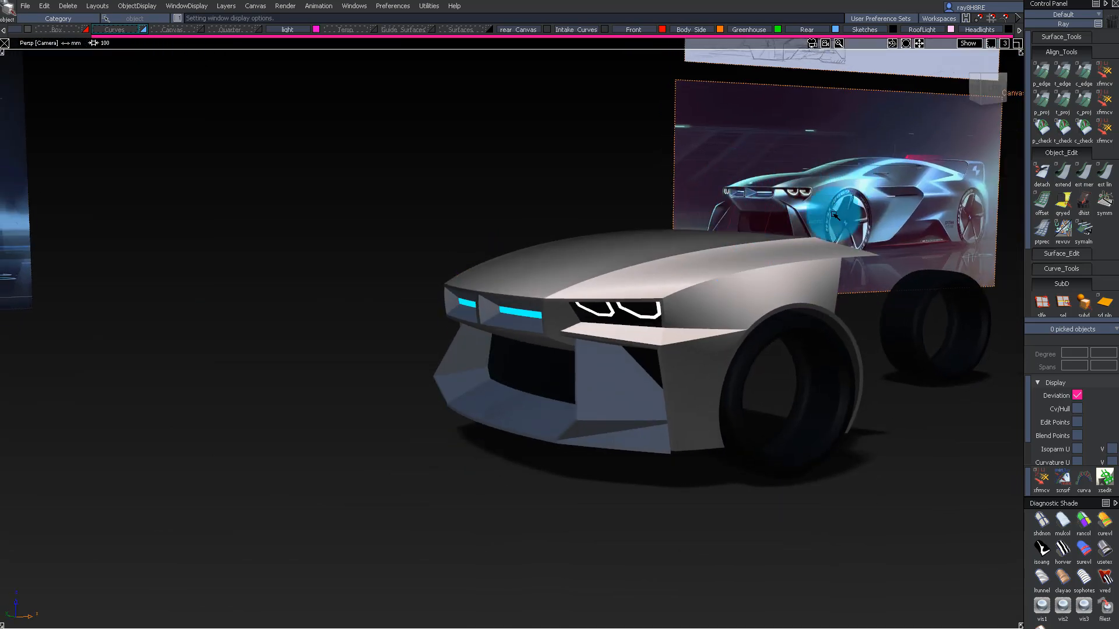
Step: Compare the shaded front end with the reference sketches from front three-quarter views
mouse_move(504, 274)
left_mouse_down("alt+shift")
mouse_move(650, 279)
mouse_move(309, 282)
mouse_move(392, 260)
mouse_move(113, 111)
mouse_move(492, 320)
mouse_move(772, 292)
left_mouse_up("alt+shift")
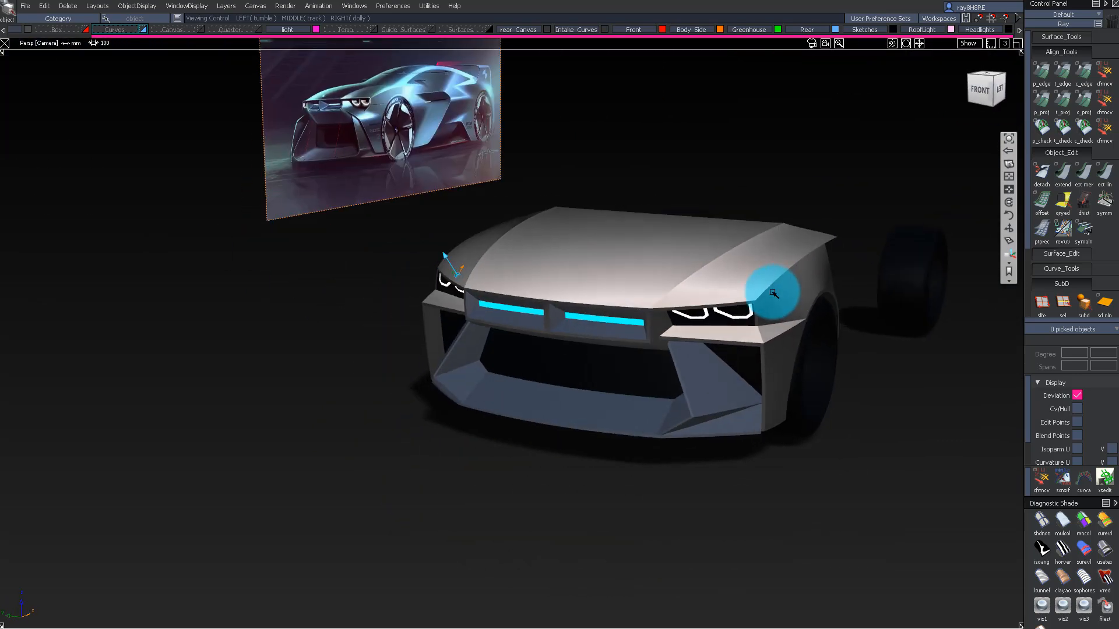
left_click_drag(572, 271, 566, 258, "alt+shift")
mouse_move(620, 281)
left_mouse_down("alt+shift")
mouse_move(607, 261)
mouse_move(552, 272)
mouse_move(584, 266)
left_mouse_up("alt+shift")
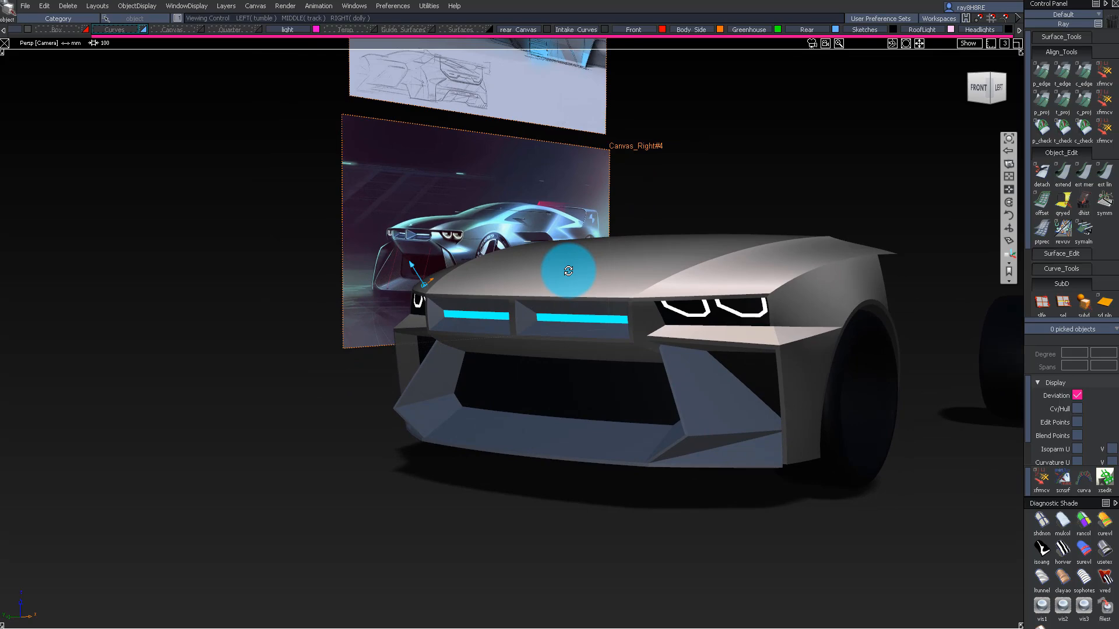
mouse_move(654, 203)
left_mouse_down("alt+shift")
mouse_move(597, 240)
mouse_move(769, 350)
mouse_move(740, 324)
mouse_move(713, 372)
left_mouse_up("alt+shift")
mouse_move(516, 327)
left_mouse_down("alt+shift")
mouse_move(537, 274)
mouse_move(612, 305)
mouse_move(370, 345)
mouse_move(400, 292)
mouse_move(527, 290)
mouse_move(519, 342)
mouse_move(617, 305)
mouse_move(739, 329)
left_mouse_up("alt+shift")
right_click_drag(739, 329, 774, 322, "alt+shift")
mouse_move(774, 322)
left_mouse_down("alt+shift")
mouse_move(769, 372)
mouse_move(654, 317)
left_mouse_up("alt+shift")
Step: Show the surface edges and construction curves and examine the headlight recess and light bands from several angles
right_click_drag(667, 354, 616, 296, "ctrl+shift")
left_click_drag(597, 248, 617, 201, "alt+shift")
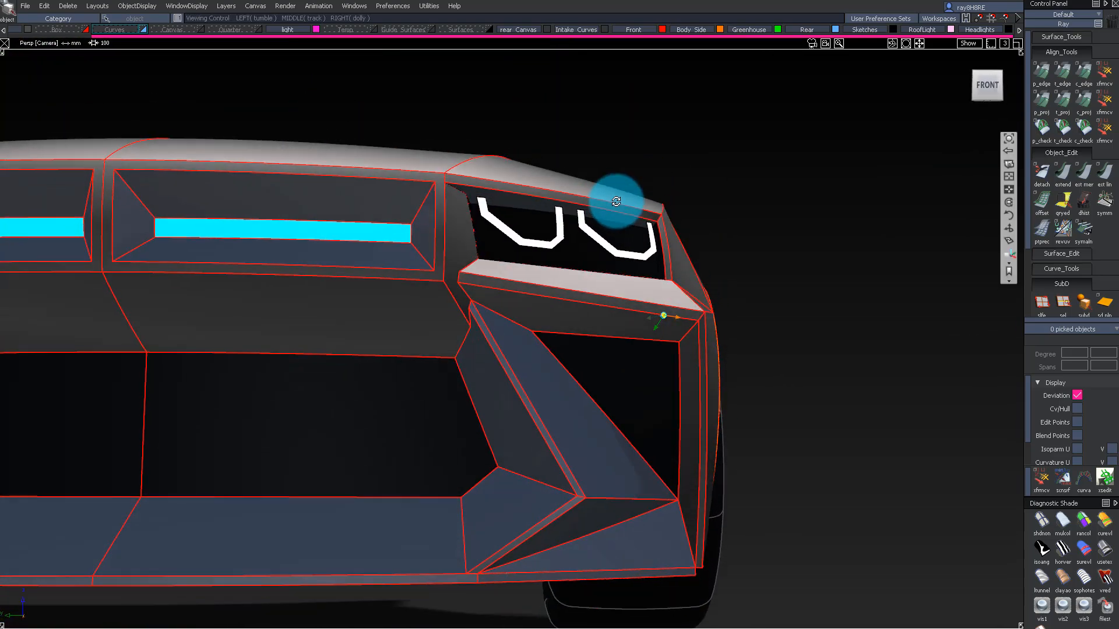
right_click_drag(596, 238, 524, 245, "alt+shift")
left_click_drag(524, 245, 534, 205, "alt+shift")
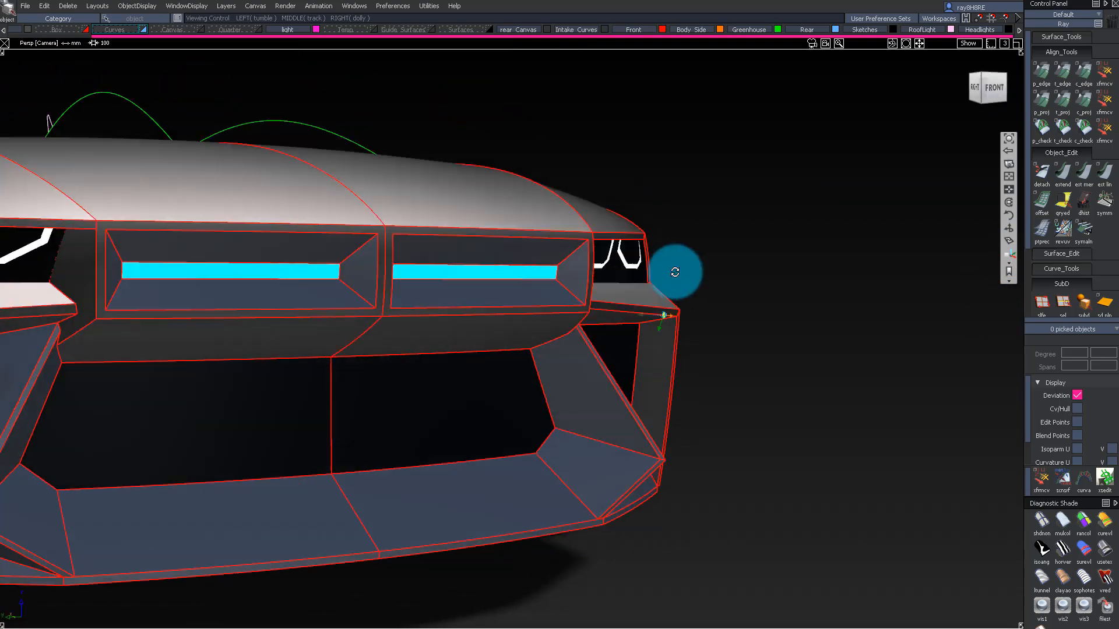
left_click_drag(675, 272, 540, 369, "alt+shift")
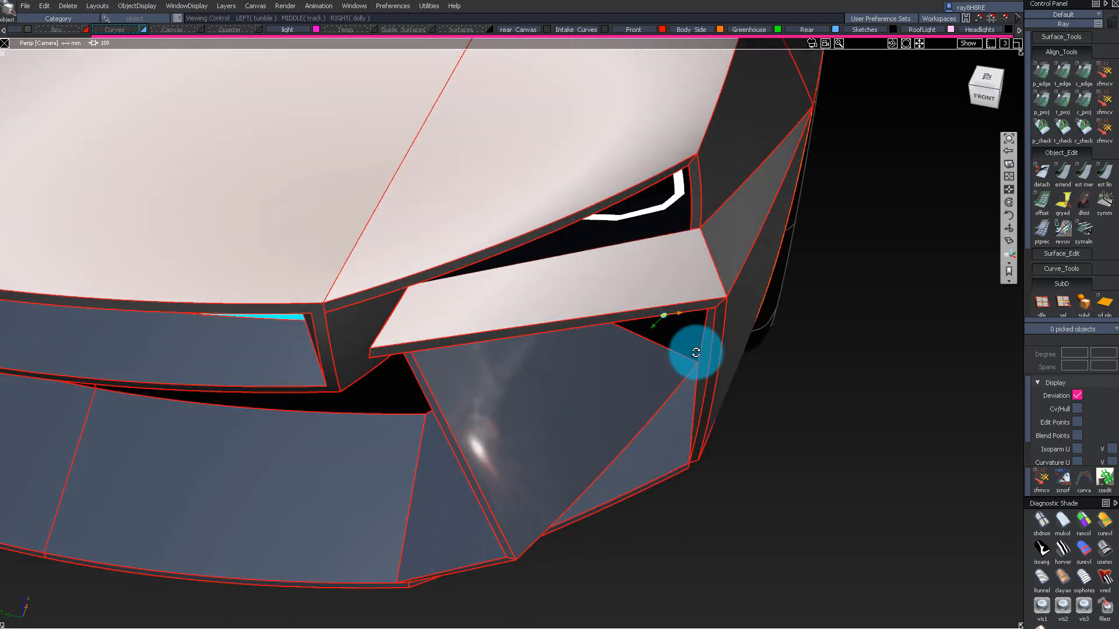
left_click_drag(696, 353, 354, 185, "alt+shift")
left_click_drag(469, 247, 883, 262, "alt+shift")
middle_click_drag(498, 267, 455, 268, "alt+shift")
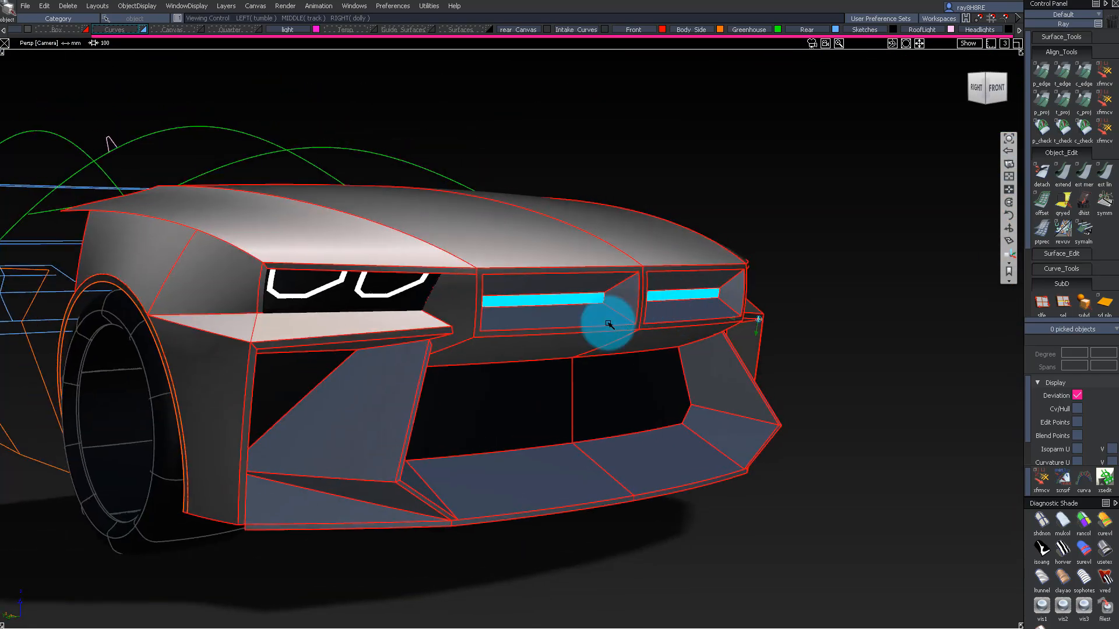
Step: Examine the hood's pointed rear corner above the front wheel arch and the curves meeting it
left_click_drag(609, 324, 796, 298, "alt+shift")
right_click_drag(796, 298, 846, 387, "alt+shift")
left_click_drag(847, 387, 797, 429, "alt+shift")
right_click_drag(797, 430, 536, 408, "alt+shift")
left_click_drag(536, 408, 87, 385, "alt+shift")
middle_click_drag(681, 389, 351, 284, "alt+shift")
left_click_drag(351, 284, 687, 429, "alt+shift")
right_click_drag(687, 430, 729, 407, "alt+shift")
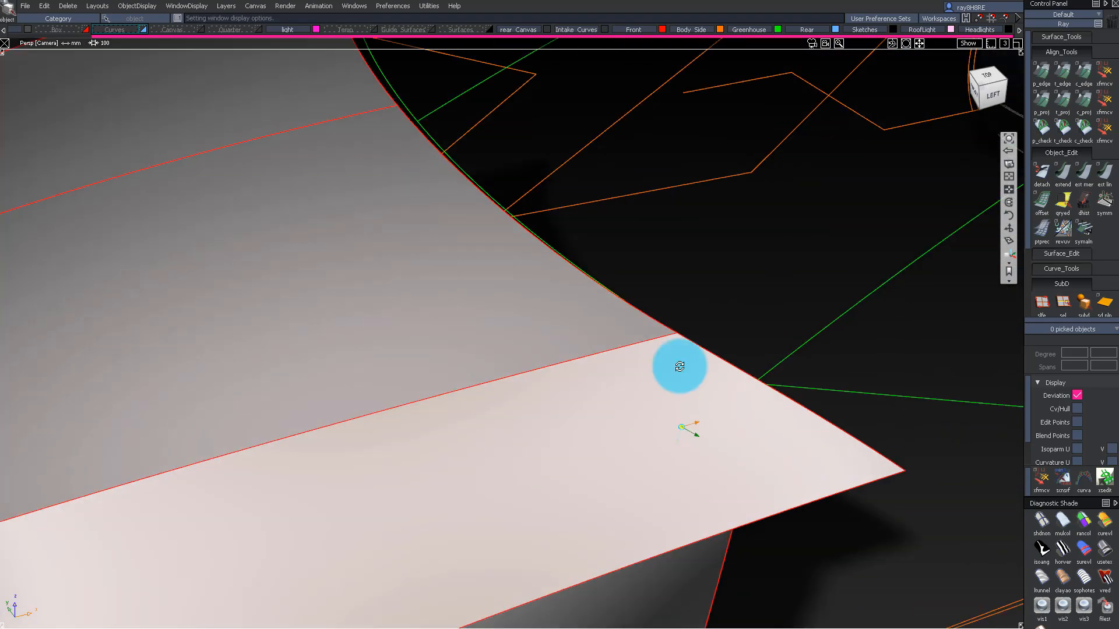
left_click_drag(729, 408, 627, 370, "alt+shift")
middle_click_drag(627, 370, 421, 295, "alt+shift")
left_click_drag(421, 295, 437, 412, "alt+shift")
middle_click_drag(437, 412, 311, 234, "alt+shift")
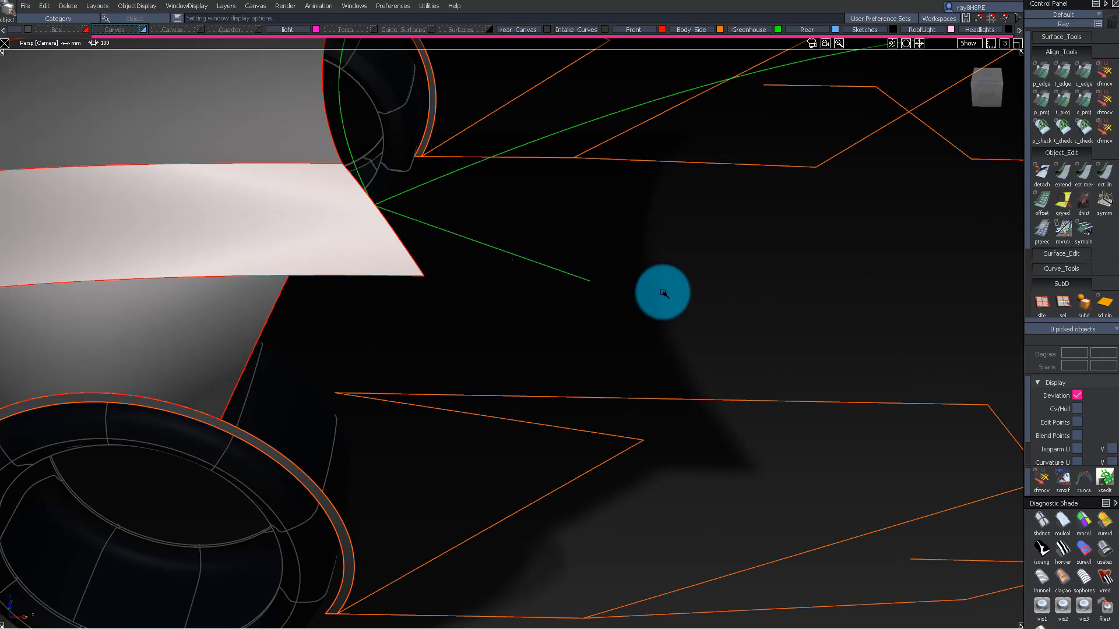
right_click_drag(715, 289, 660, 78, "alt+shift")
left_click_drag(658, 349, 320, 357, "alt+shift")
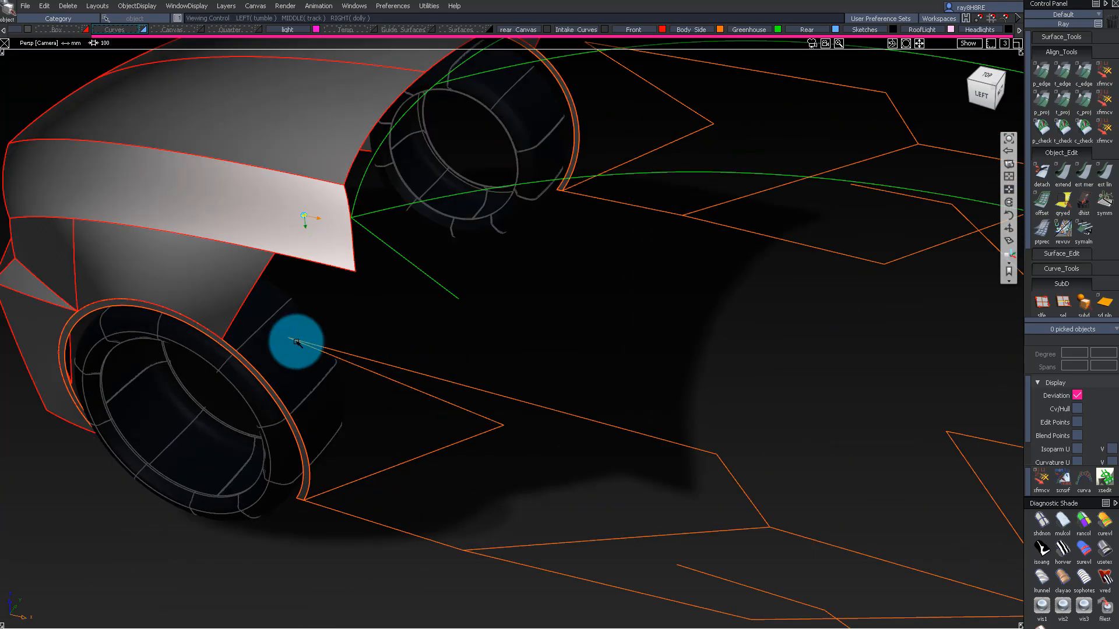
left_click_drag(789, 461, 410, 294, "alt+shift")
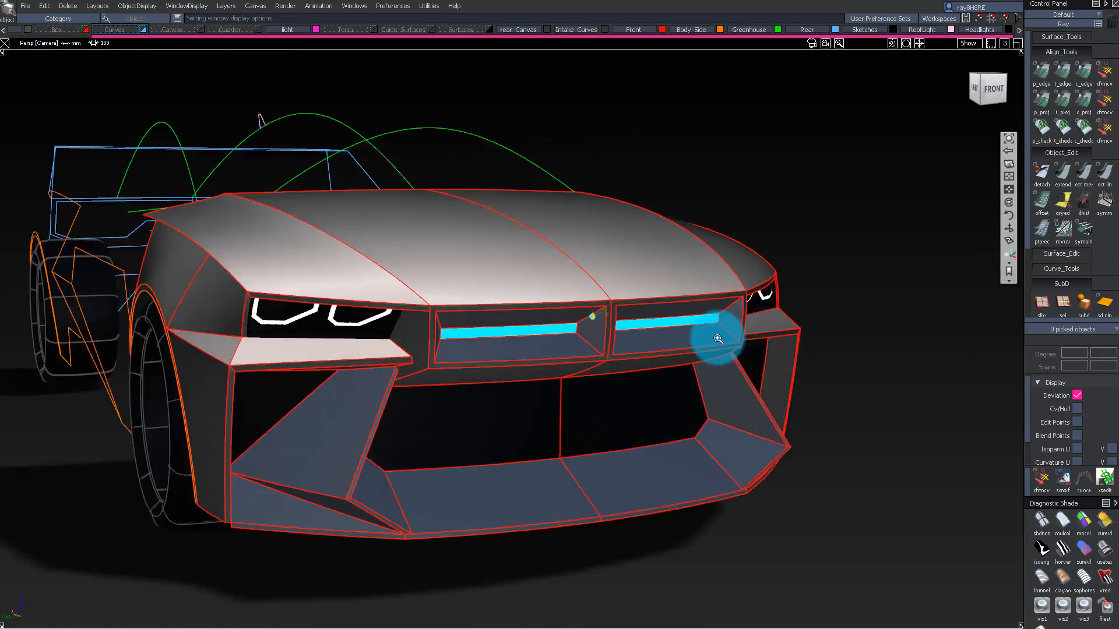
Step: Examine how the hood panels meet the headlights and grille openings from the front, side and above
left_click_drag(718, 339, 407, 344, "alt+shift")
middle_click_drag(408, 344, 667, 303, "alt+shift")
left_click_drag(667, 303, 739, 320, "alt+shift")
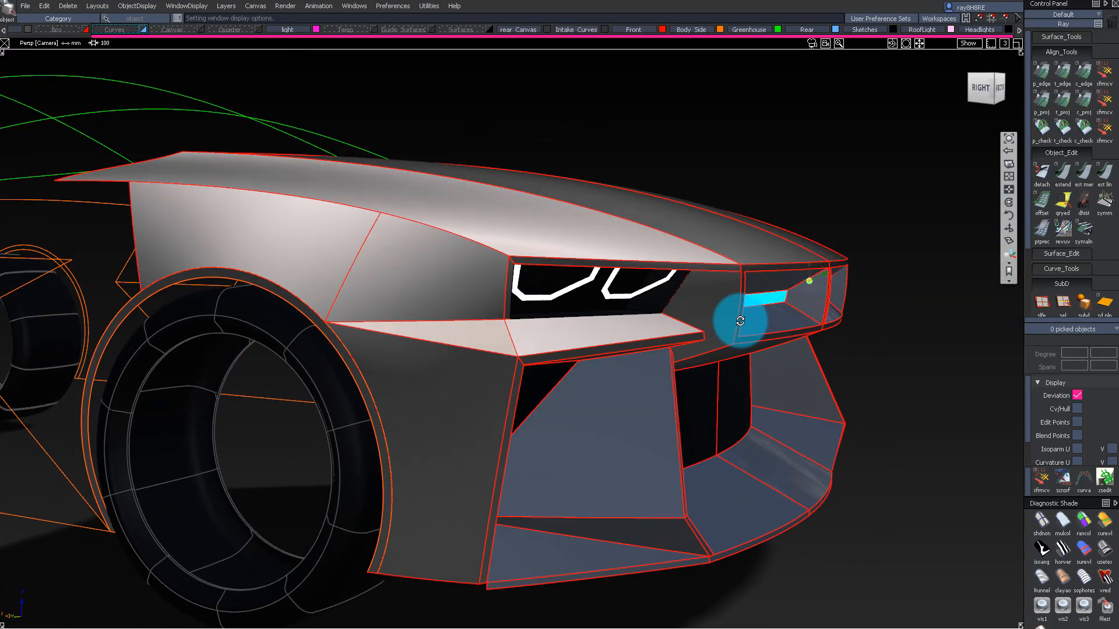
middle_click_drag(740, 320, 539, 287, "alt+shift")
left_click_drag(539, 287, 403, 267, "alt+shift")
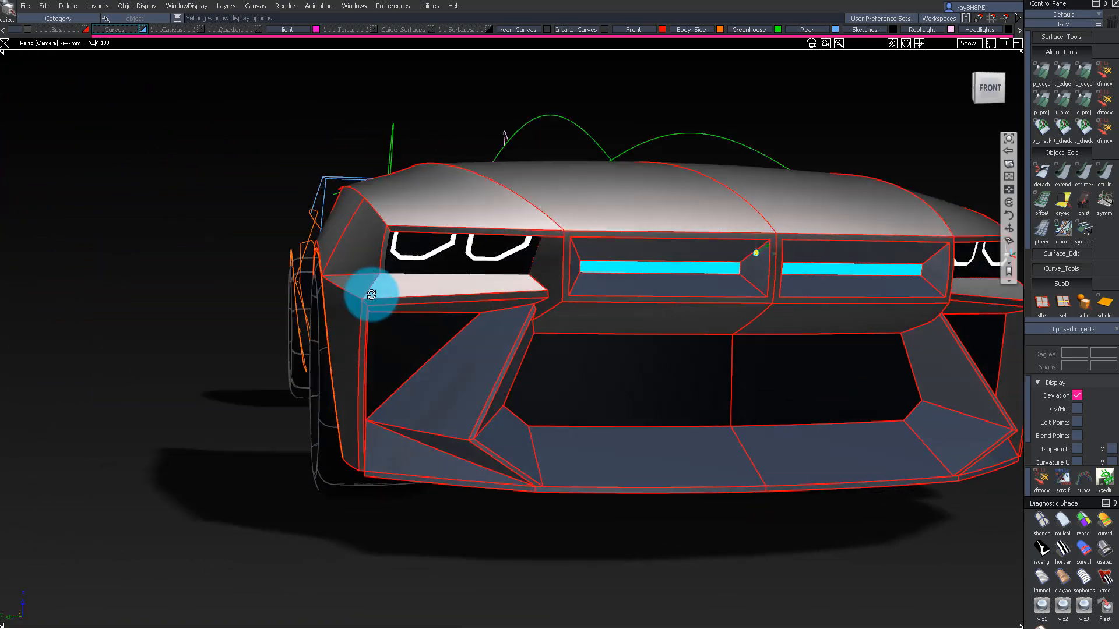
middle_click_drag(626, 296, 499, 230, "alt+shift")
left_click_drag(500, 230, 921, 239, "alt+shift")
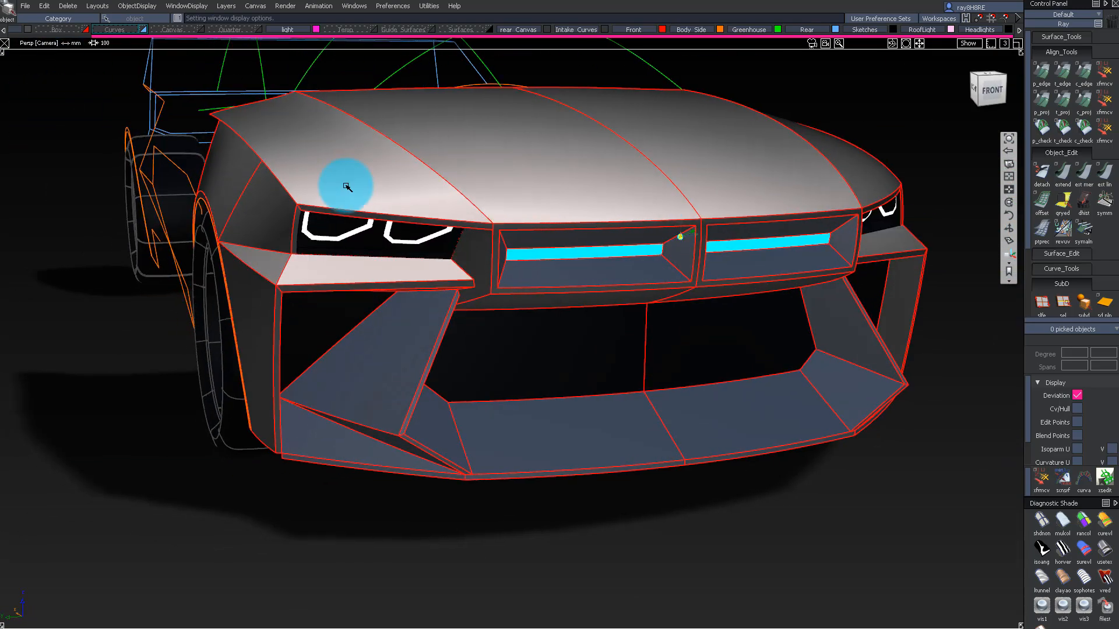
left_click_drag(347, 186, 642, 186, "alt+shift")
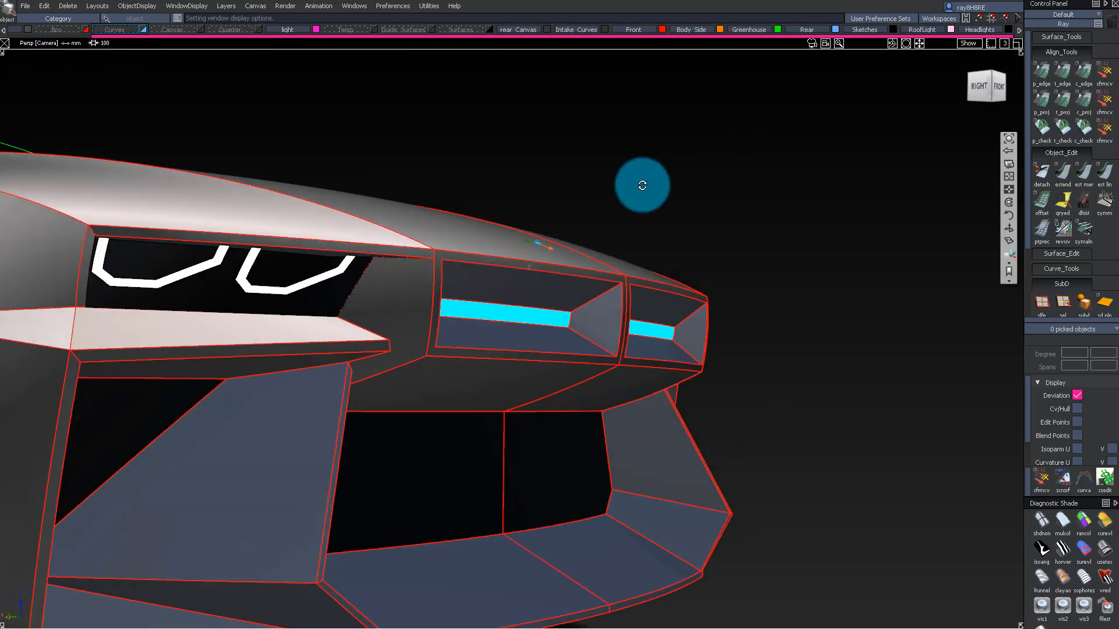
mouse_move(691, 258)
left_mouse_down("alt+shift")
mouse_move(754, 263)
mouse_move(652, 292)
mouse_move(454, 265)
mouse_move(301, 193)
mouse_move(327, 194)
mouse_move(372, 237)
mouse_move(339, 257)
mouse_move(442, 239)
mouse_move(470, 250)
left_mouse_up("alt+shift")
left_click_drag(485, 205, 658, 187, "alt+shift")
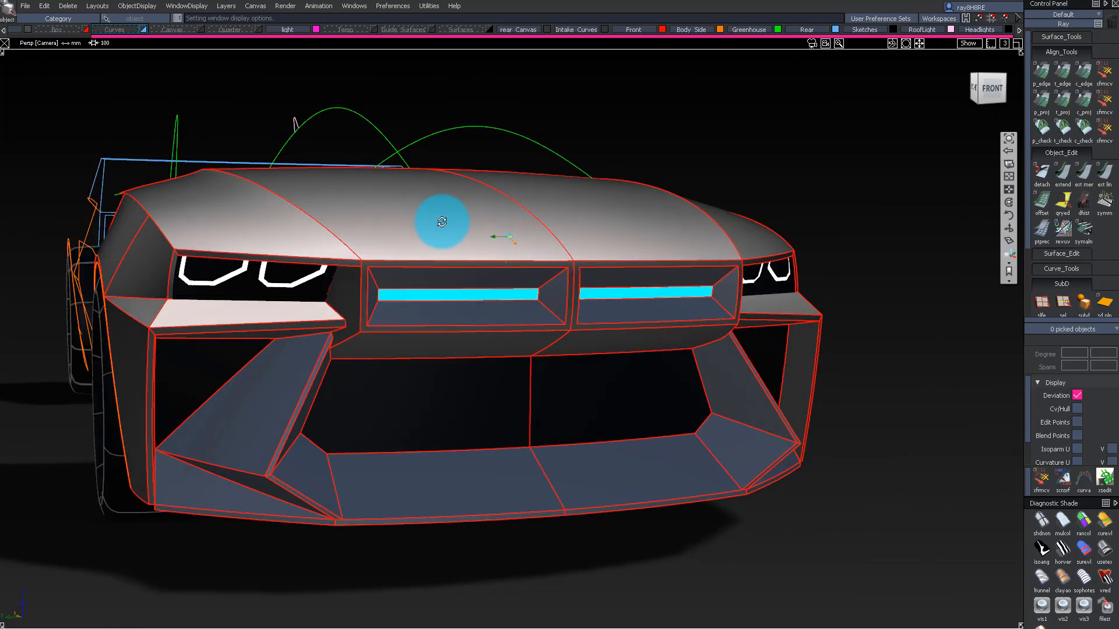
left_click_drag(442, 222, 397, 188, "alt+shift")
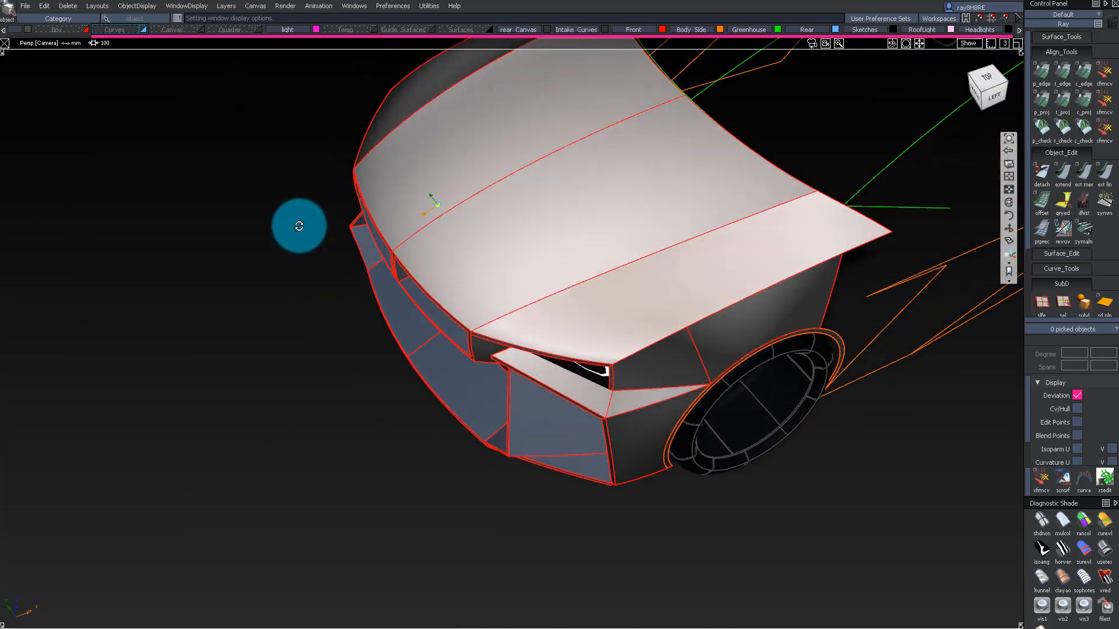